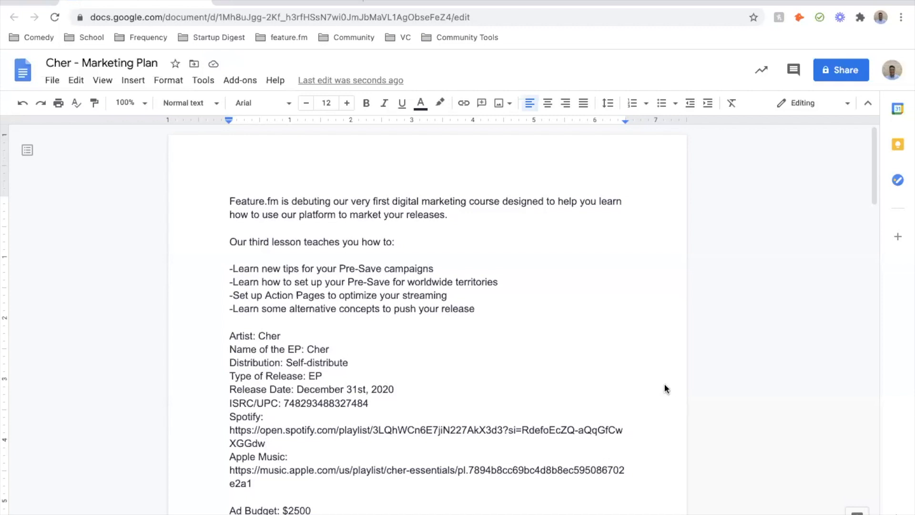
# - Review the Cher marketing plan, from the release details and ad platforms through the content checklist to the November–January schedule
pyautogui.scroll(-3, 458, 366)
pyautogui.scroll(-6, 459, 366)
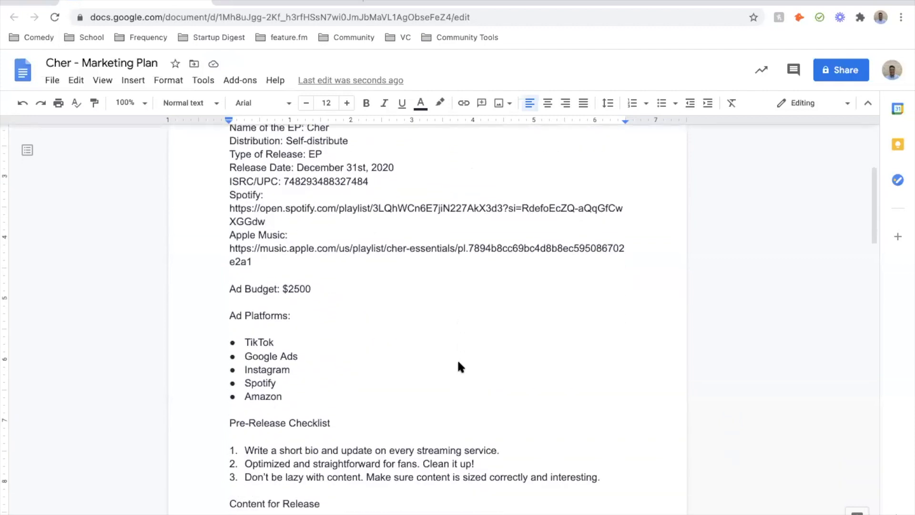
pyautogui.scroll(5, 458, 366)
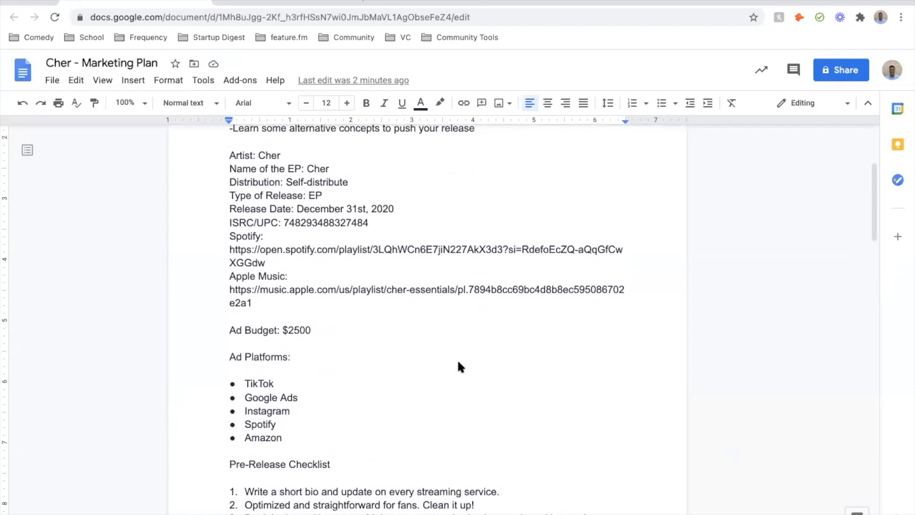
pyautogui.scroll(-3, 459, 366)
pyautogui.scroll(-5, 457, 363)
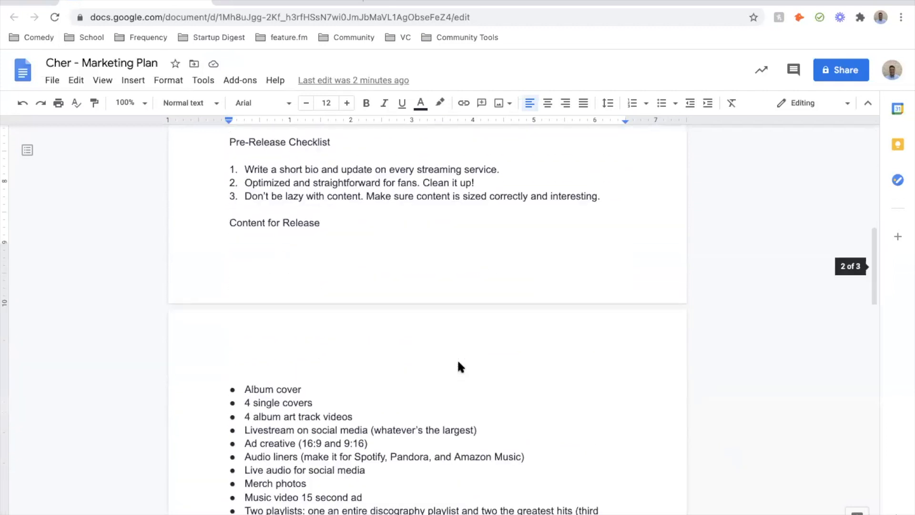
pyautogui.scroll(-6, 342, 460)
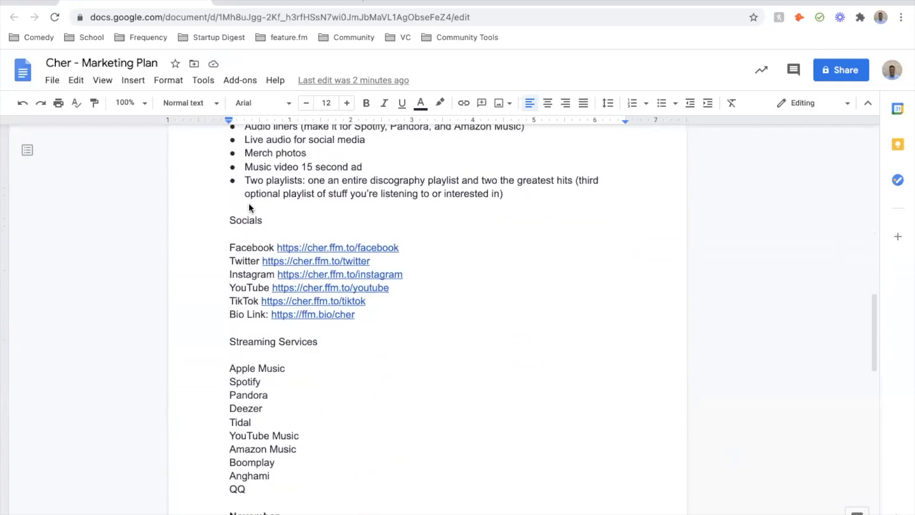
pyautogui.scroll(-3, 303, 338)
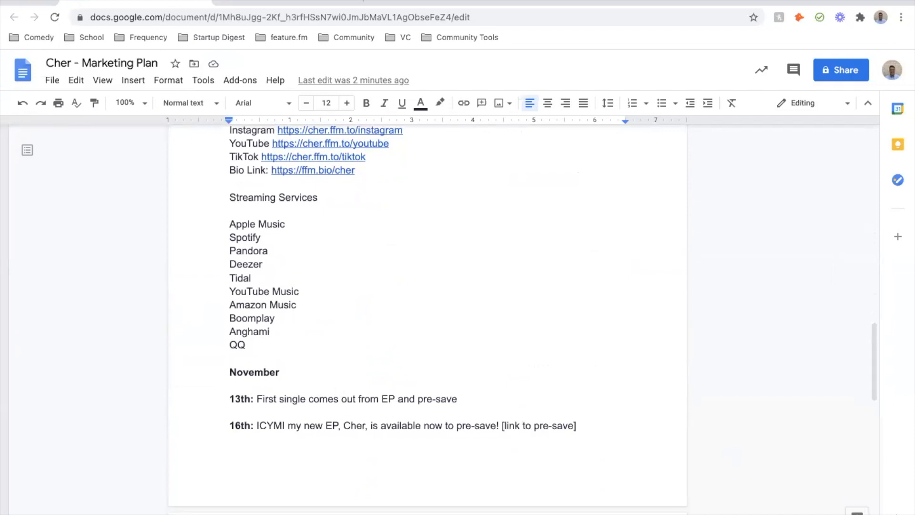
pyautogui.scroll(-9, 461, 445)
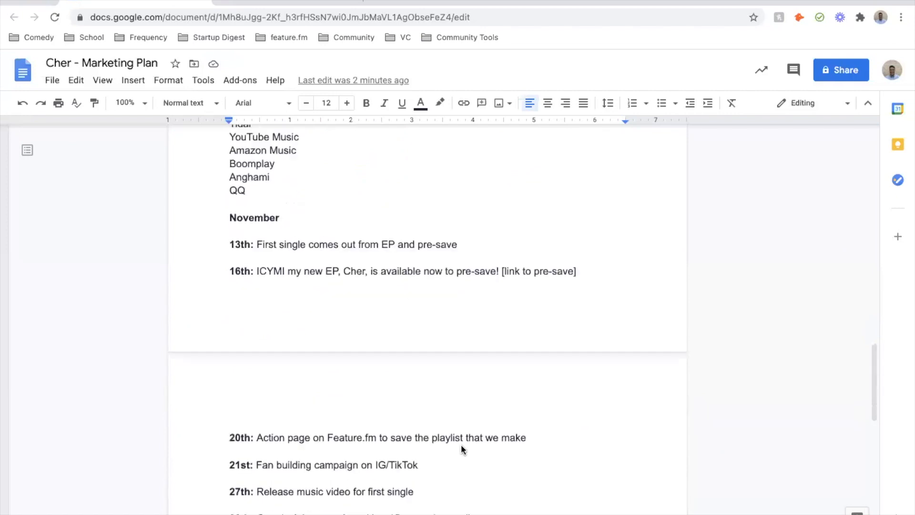
pyautogui.scroll(-1, 461, 444)
pyautogui.scroll(3, 461, 444)
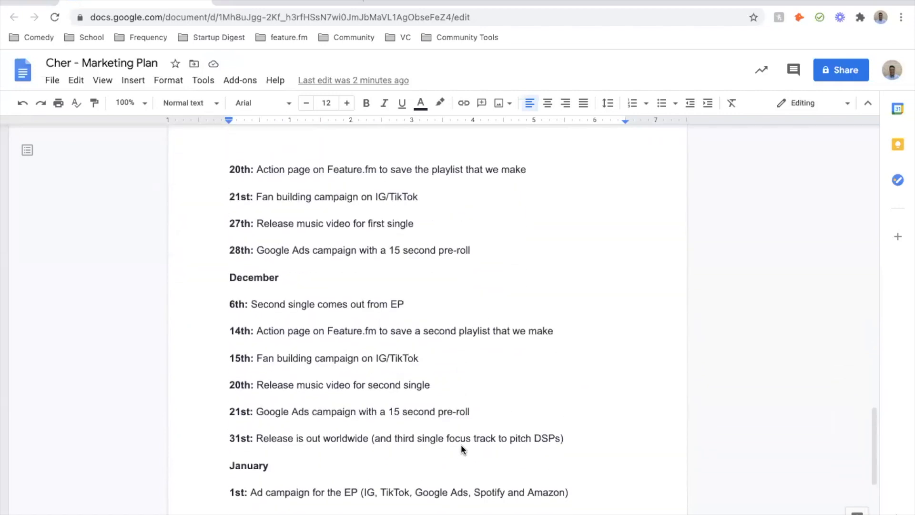
pyautogui.scroll(20, 461, 444)
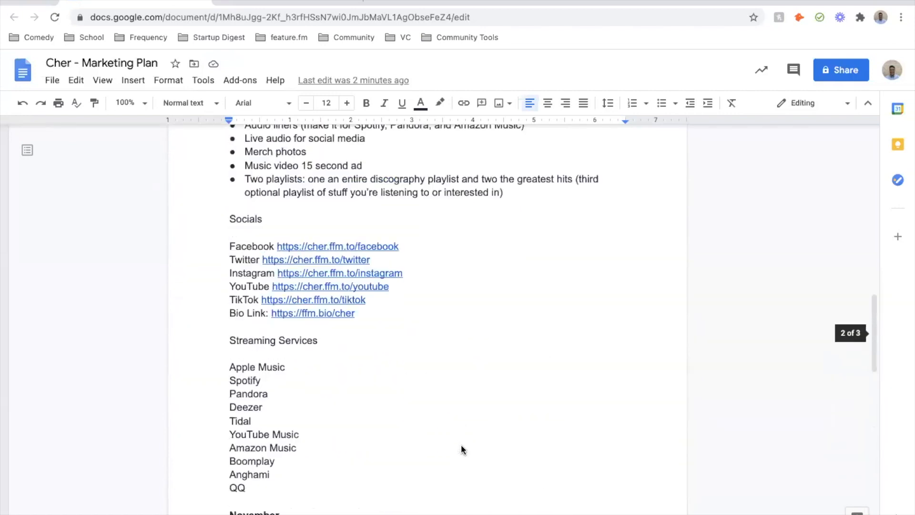
pyautogui.scroll(1, 462, 444)
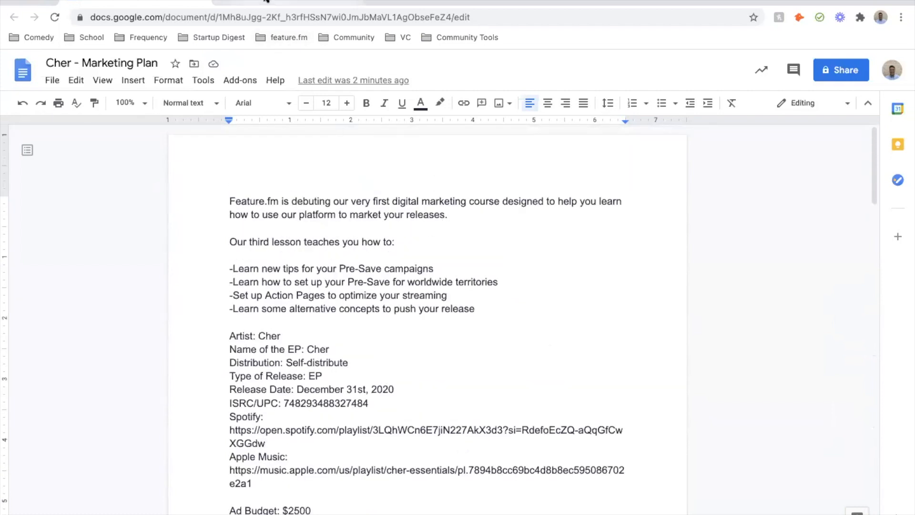
# - Switch to the Feature.fm console and enter the artist Cher
pyautogui.click(267, 3)
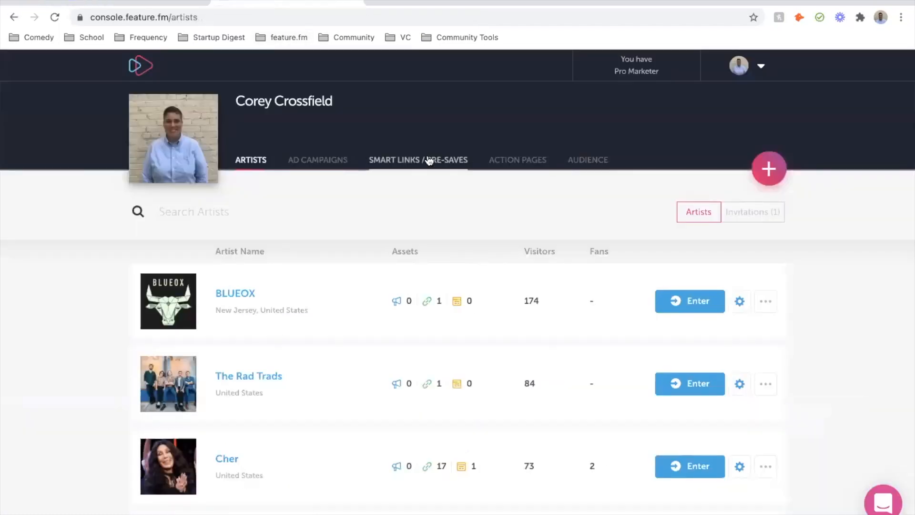
pyautogui.scroll(-4, 402, 357)
pyautogui.click(696, 280)
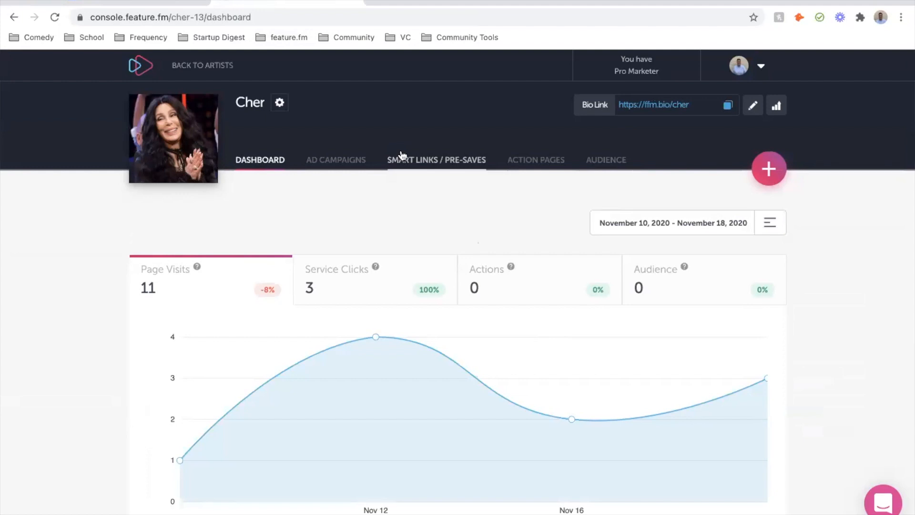
# - Create a new Pre-Release / Pre-Save link among Cher's smart links
pyautogui.click(437, 165)
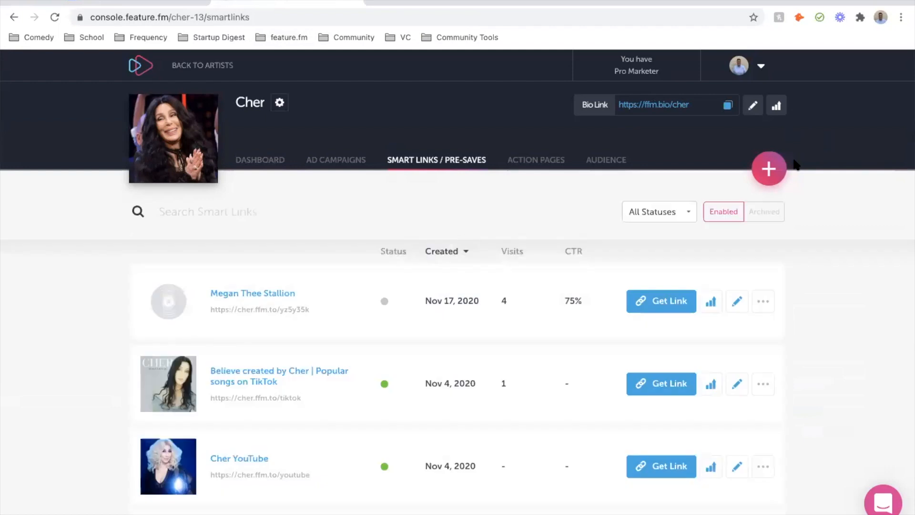
pyautogui.click(768, 168)
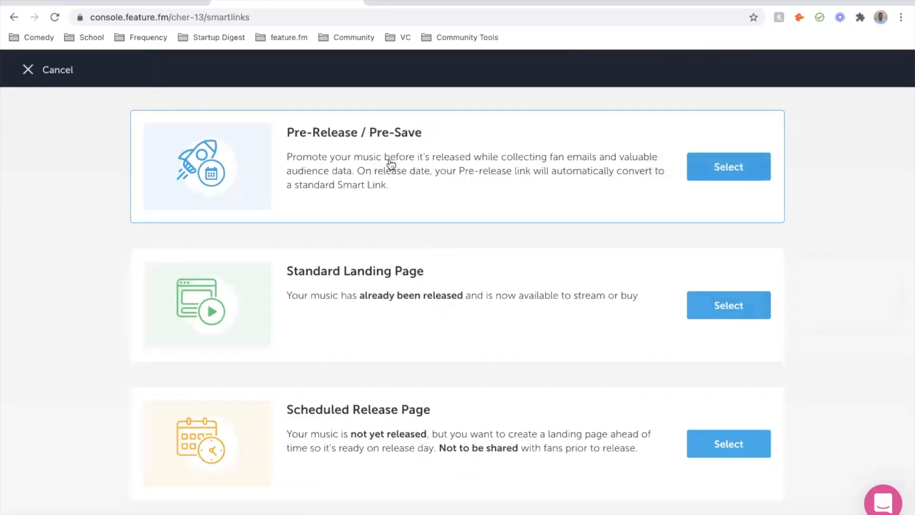
pyautogui.click(251, 266)
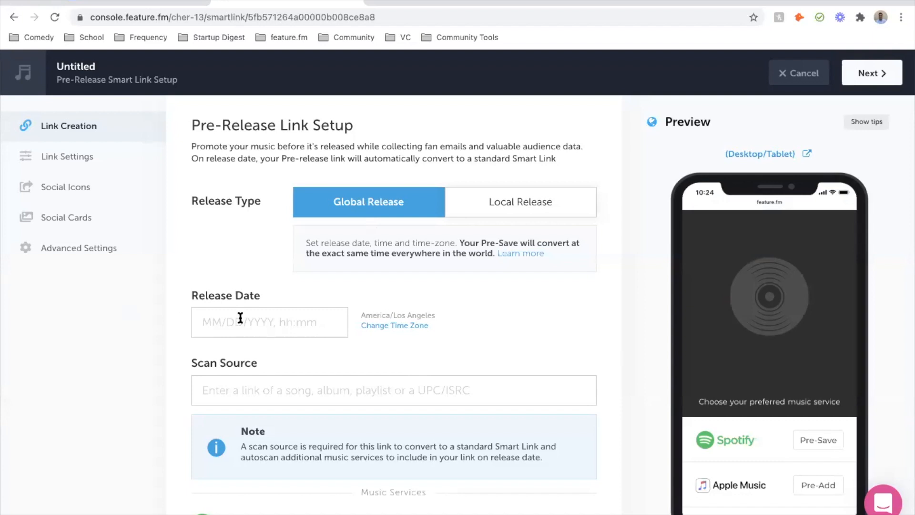
# - Make the pre-save a Local Release and set its release date to 11/27/2020, 12:00 AM
pyautogui.click(499, 199)
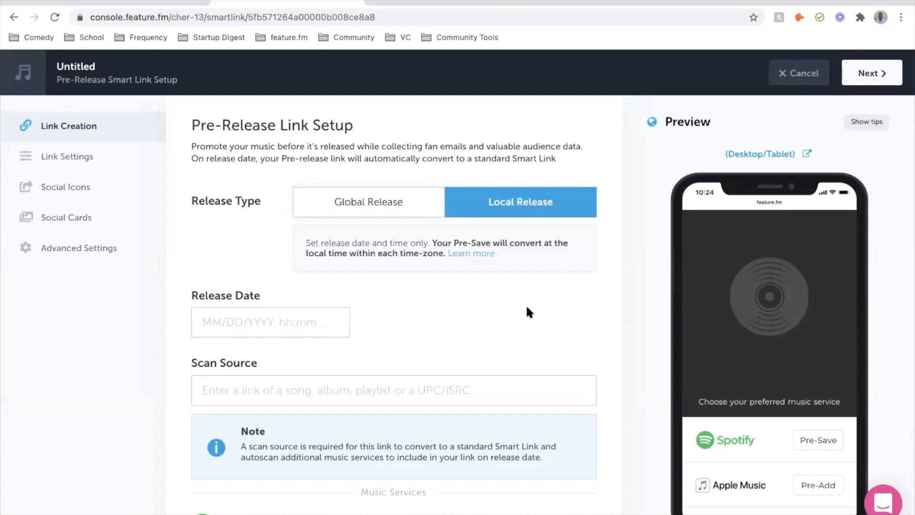
pyautogui.scroll(-2, 219, 370)
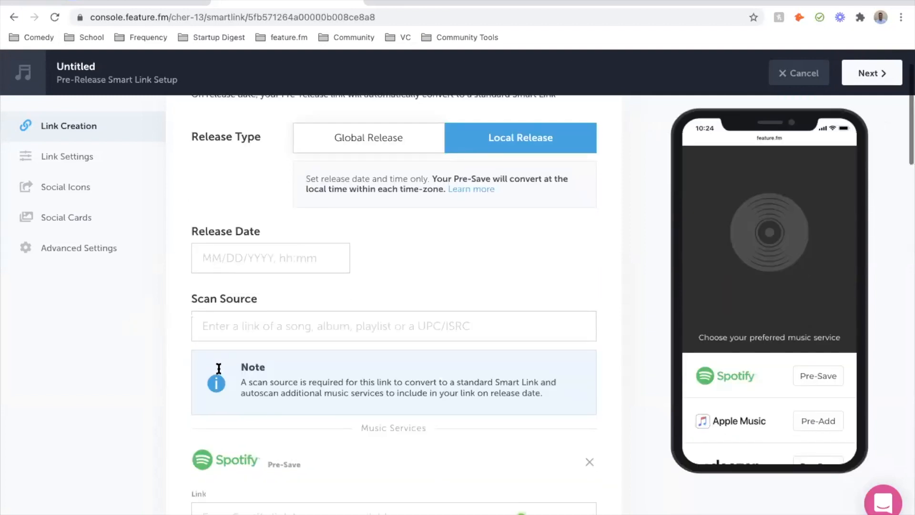
pyautogui.click(229, 253)
pyautogui.scroll(-2, 284, 396)
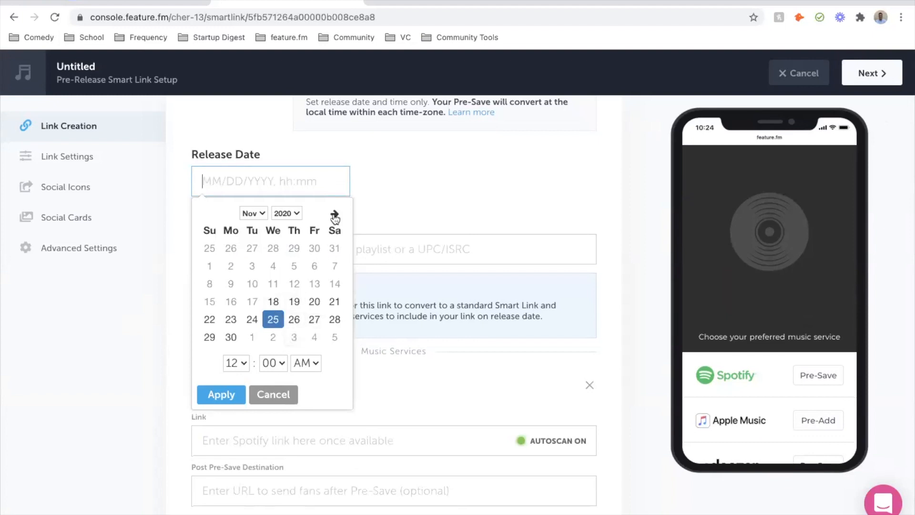
pyautogui.click(314, 319)
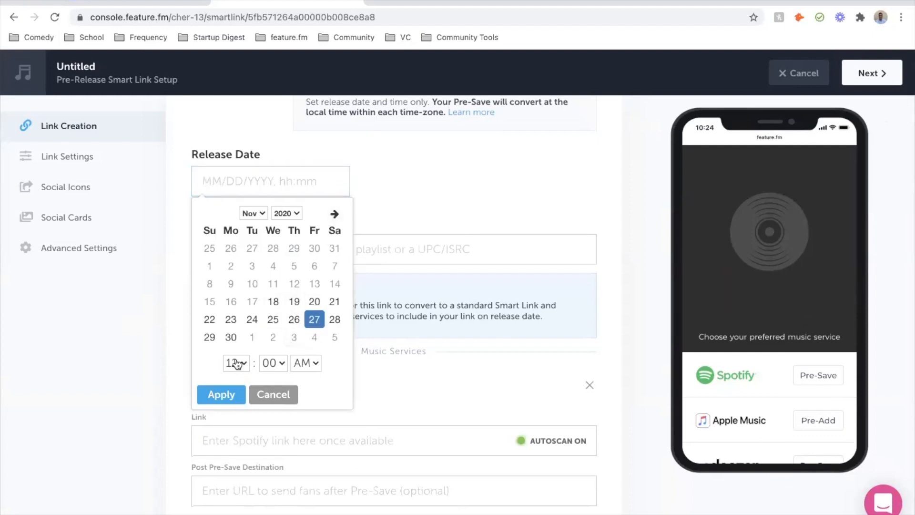
pyautogui.click(221, 394)
# - Examine the scan source note, the music service entries and the email subscribe option in the pre-release link setup
pyautogui.scroll(-3, 552, 296)
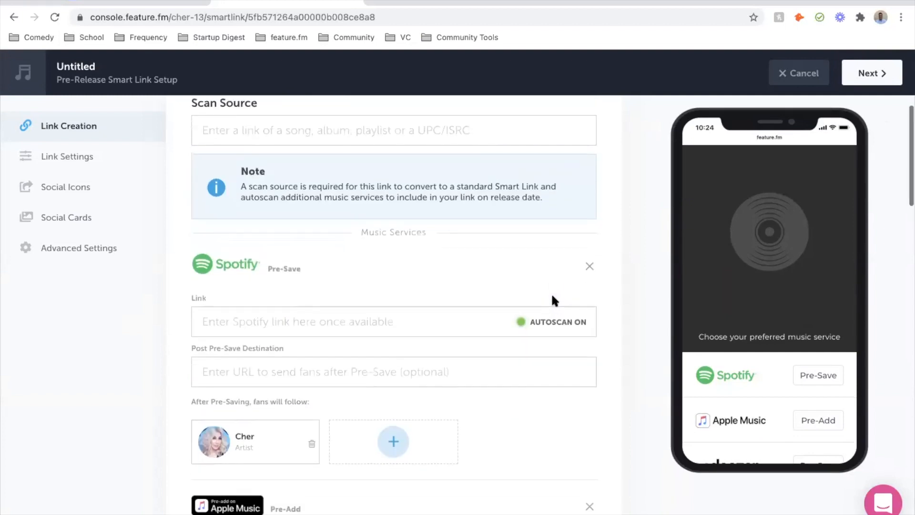
pyautogui.scroll(1, 552, 295)
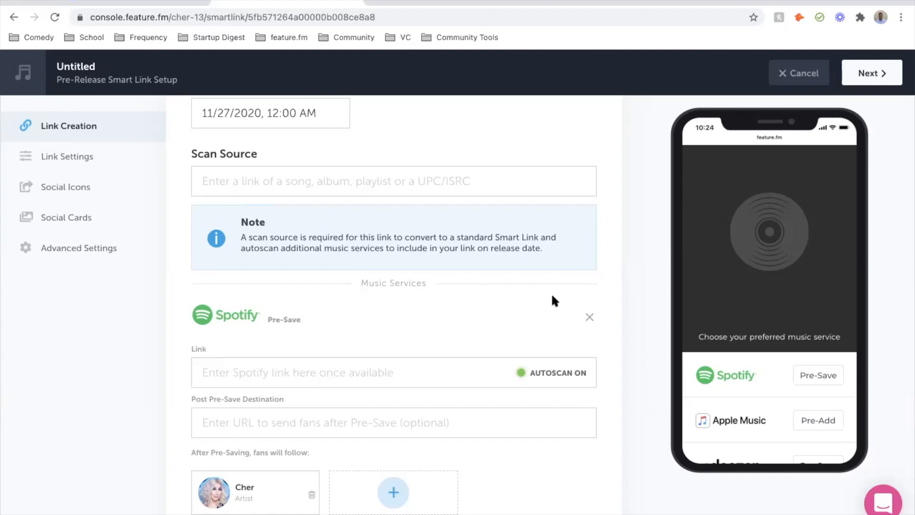
pyautogui.scroll(-4, 552, 296)
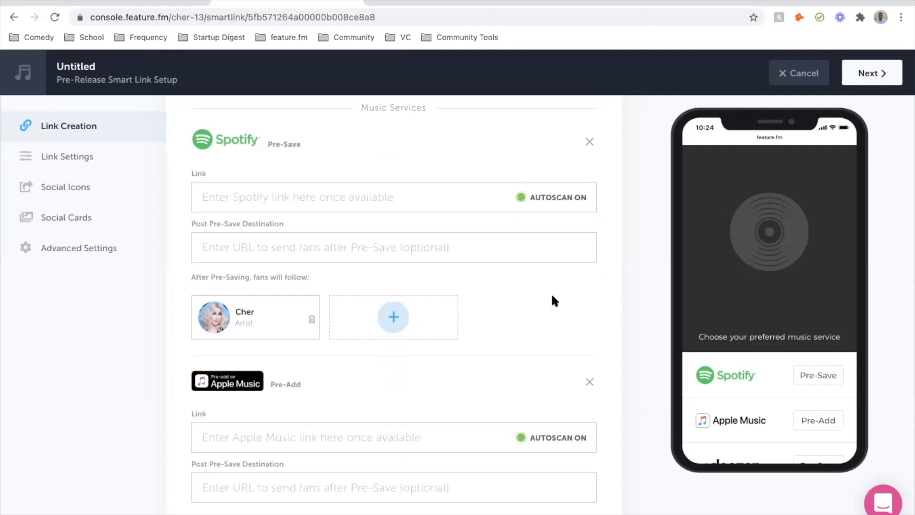
pyautogui.scroll(-1, 413, 340)
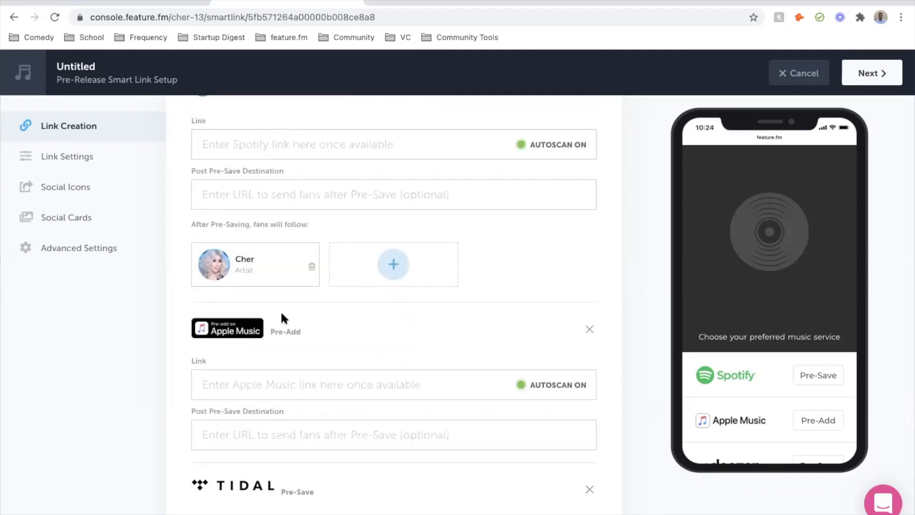
pyautogui.scroll(-3, 295, 408)
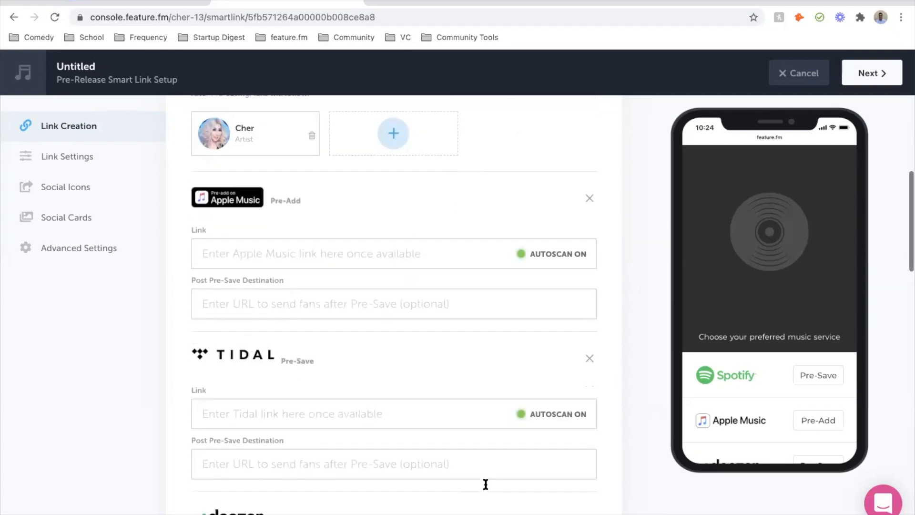
pyautogui.scroll(-3, 794, 371)
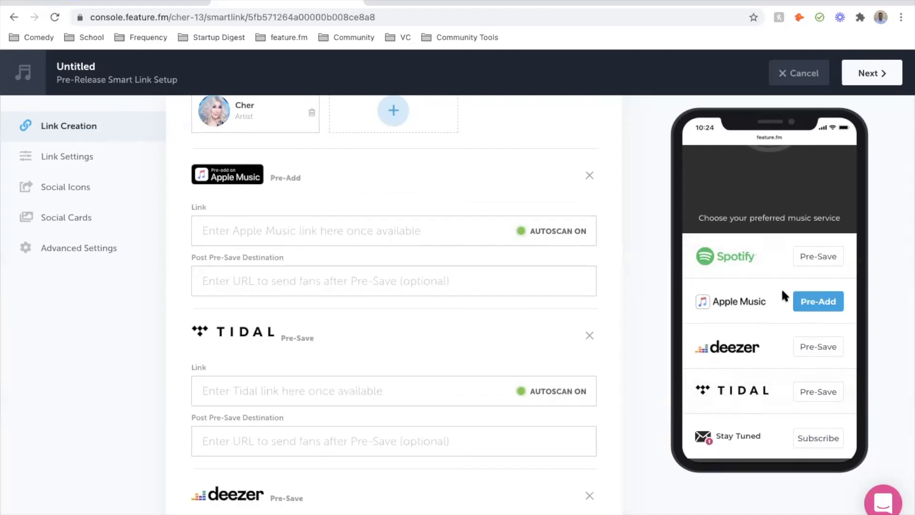
pyautogui.scroll(-1, 433, 329)
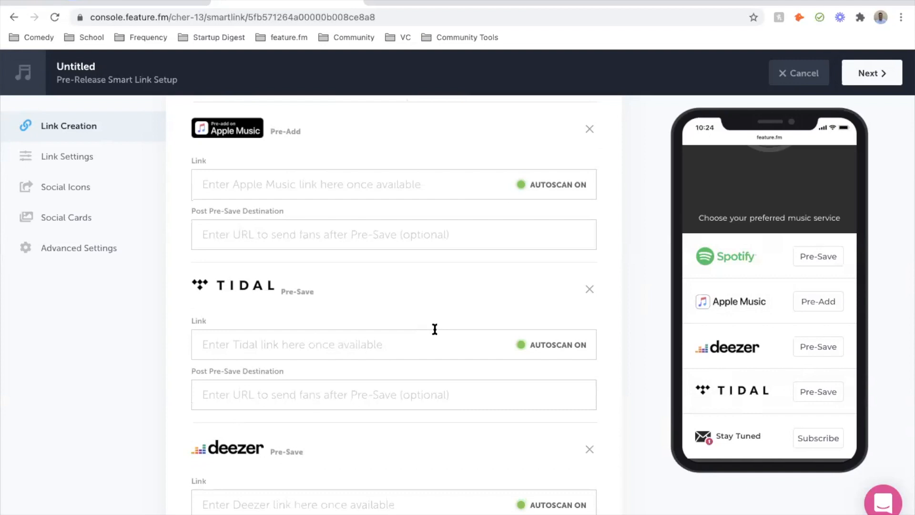
pyautogui.scroll(-9, 435, 329)
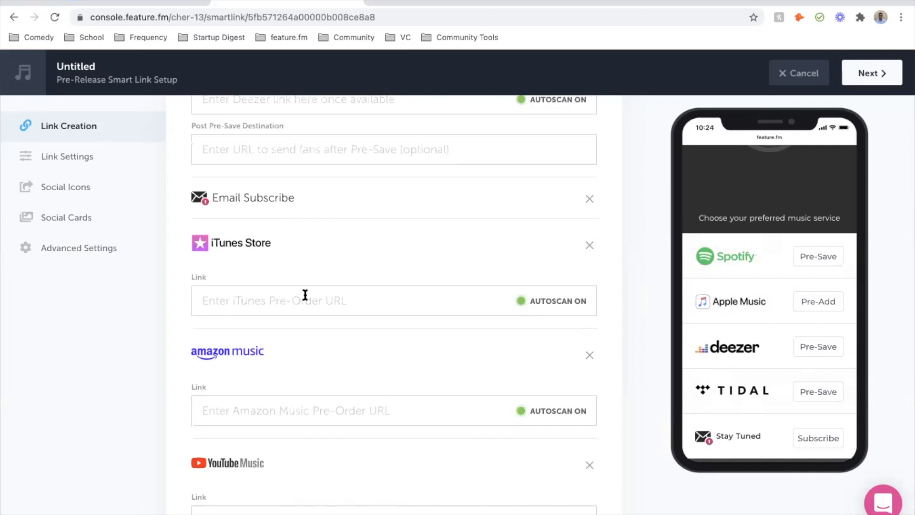
pyautogui.scroll(3, 288, 292)
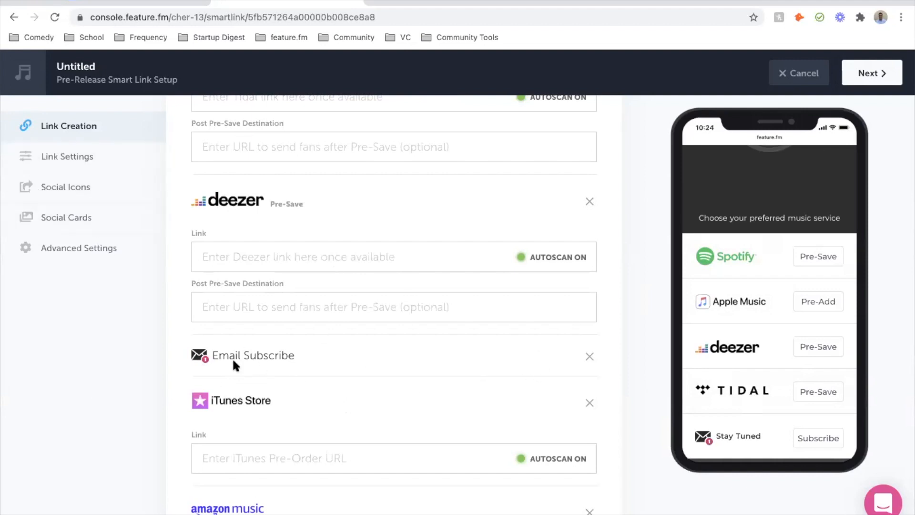
pyautogui.scroll(1, 342, 406)
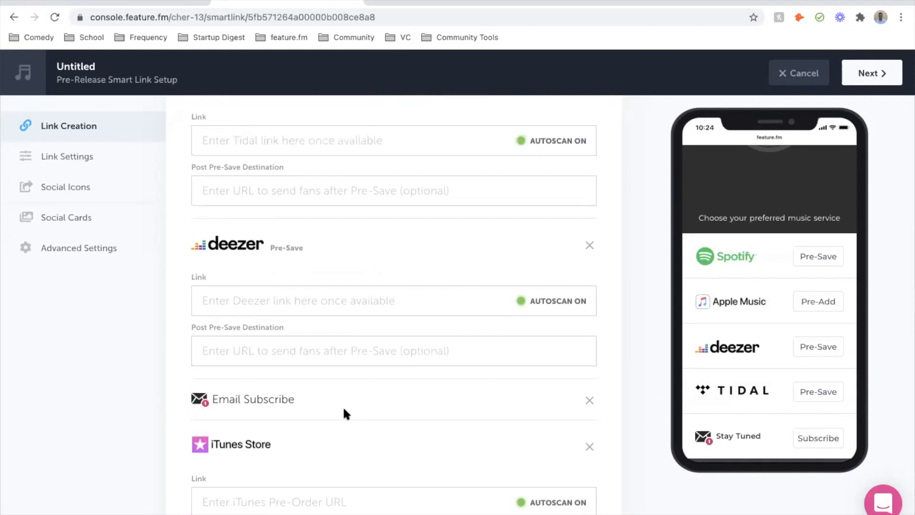
pyautogui.scroll(2, 344, 409)
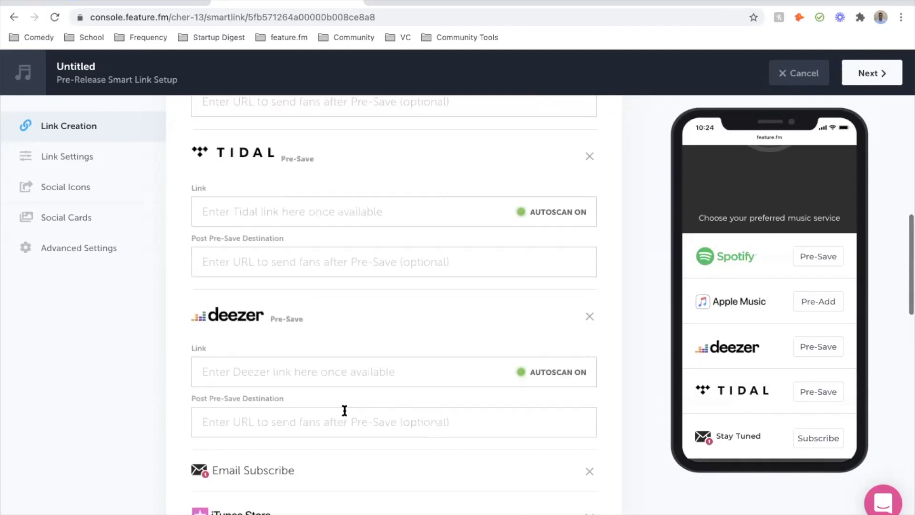
pyautogui.scroll(8, 344, 409)
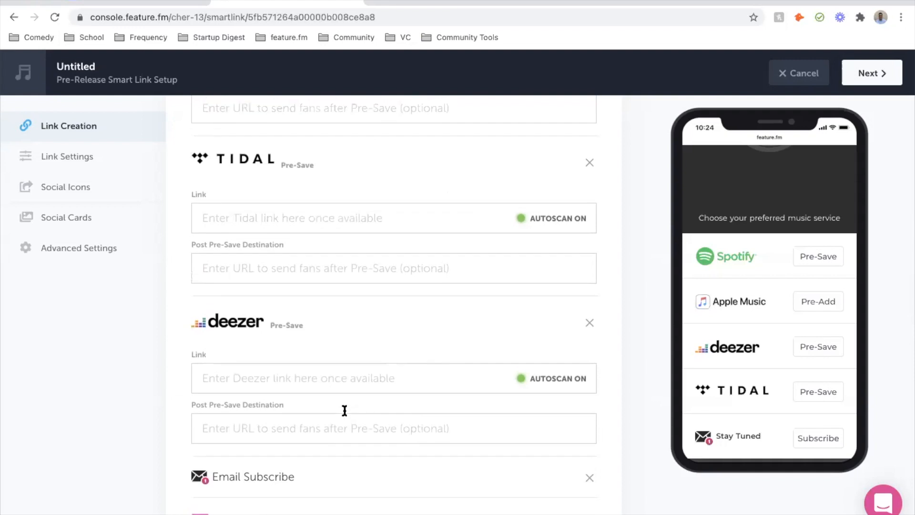
pyautogui.scroll(2, 344, 409)
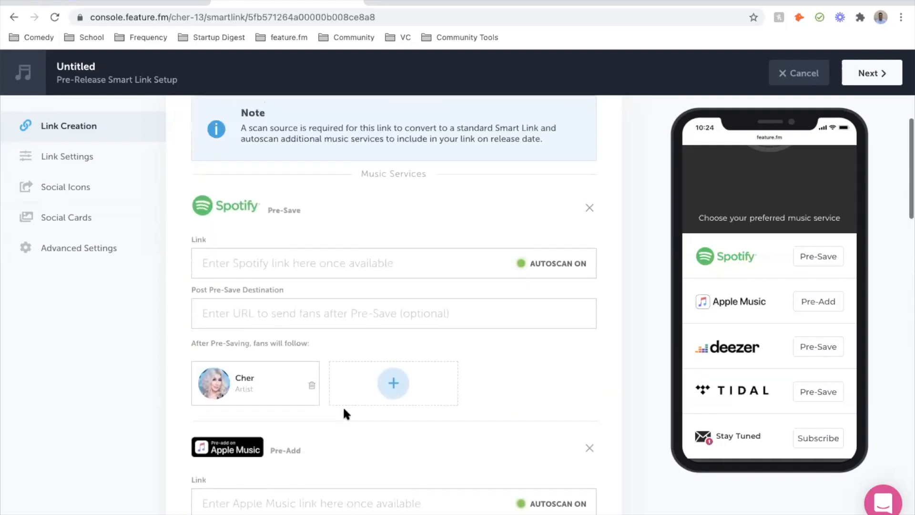
pyautogui.scroll(-4, 394, 305)
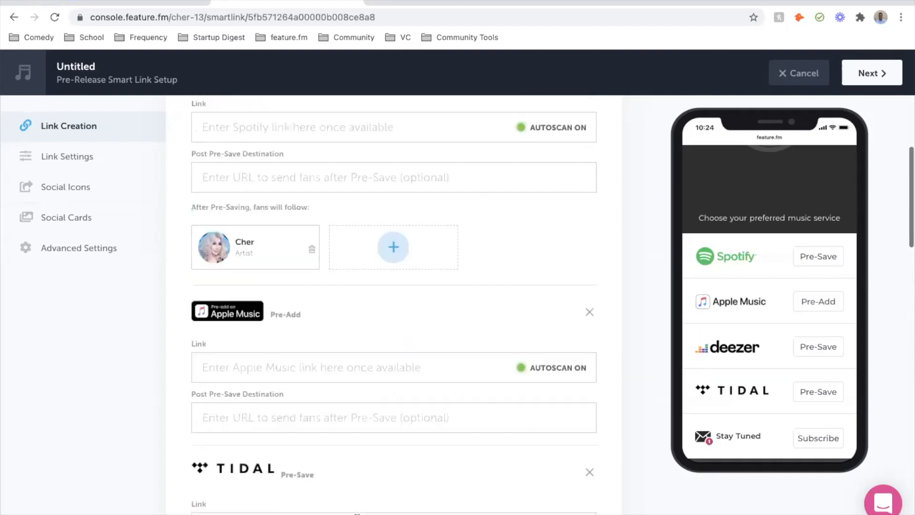
pyautogui.click(324, 165)
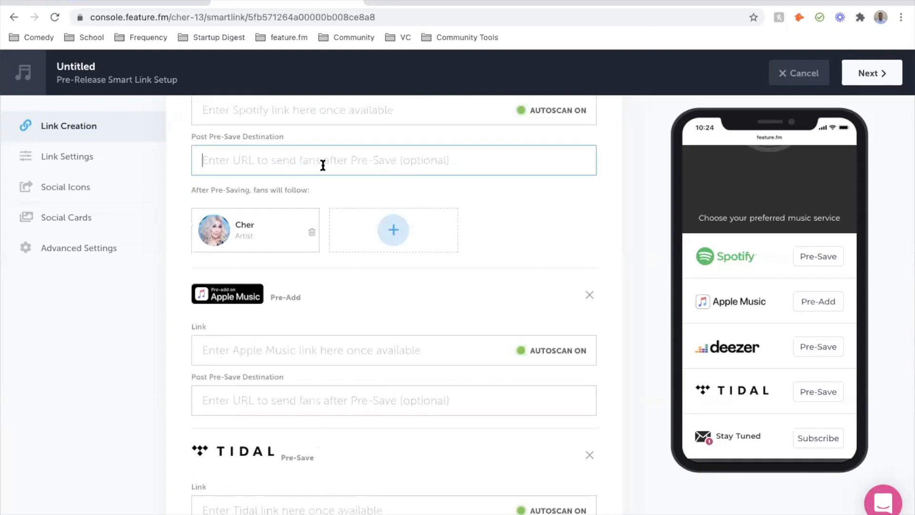
pyautogui.write('http://ww.c')
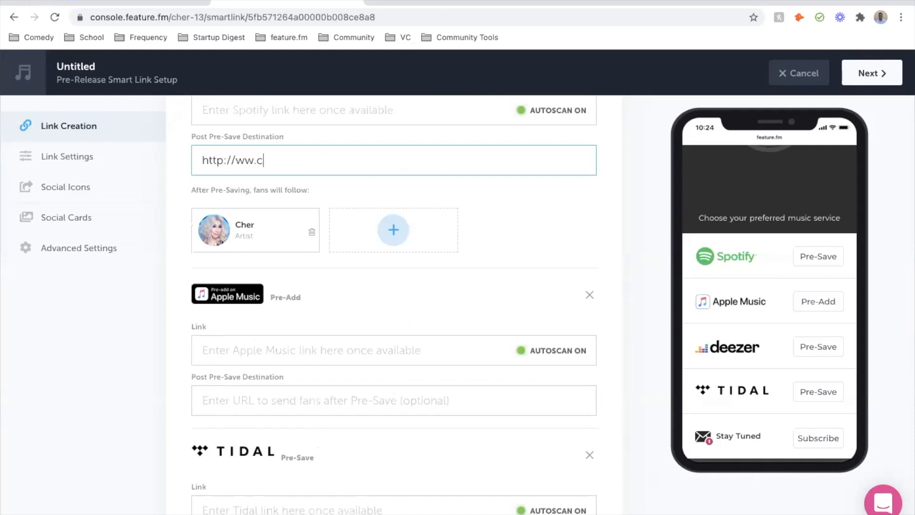
pyautogui.write('w')
pyautogui.press('BackSpace')
pyautogui.press('BackSpace')
pyautogui.write('w.cher.com')
pyautogui.scroll(-3, 410, 434)
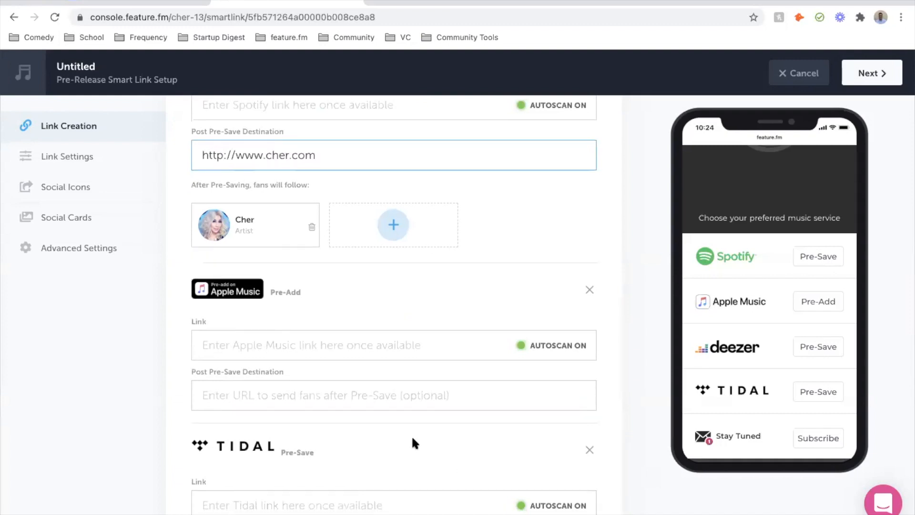
pyautogui.click(286, 303)
pyautogui.write('http')
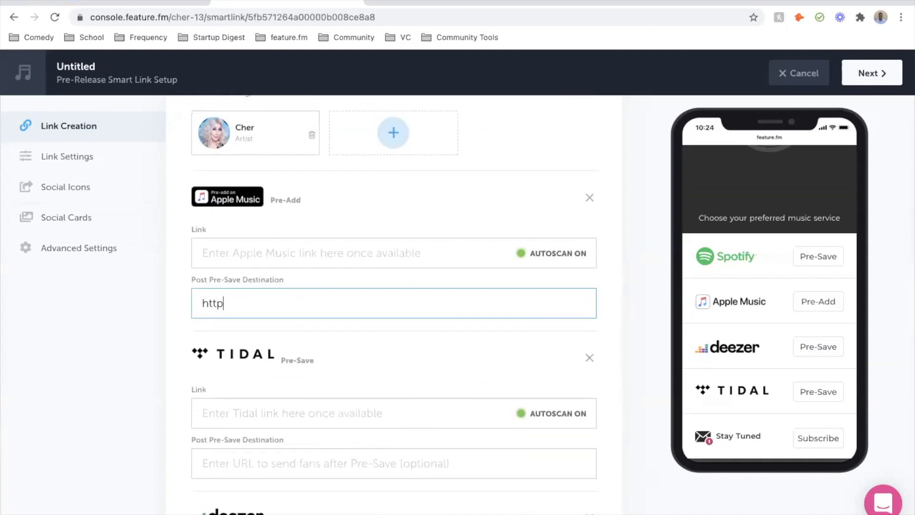
pyautogui.write('://www.c')
pyautogui.press('BackSpace')
pyautogui.press('BackSpace')
pyautogui.write('w.cher.com')
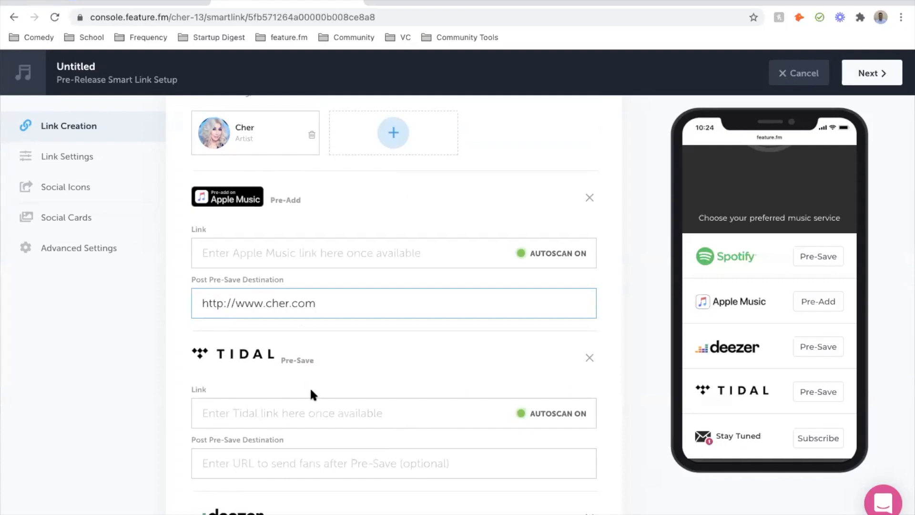
pyautogui.scroll(-3, 311, 391)
pyautogui.click(254, 318)
pyautogui.write('http://www.cher.com')
pyautogui.scroll(-3, 255, 384)
pyautogui.click(245, 356)
pyautogui.write('http://www.')
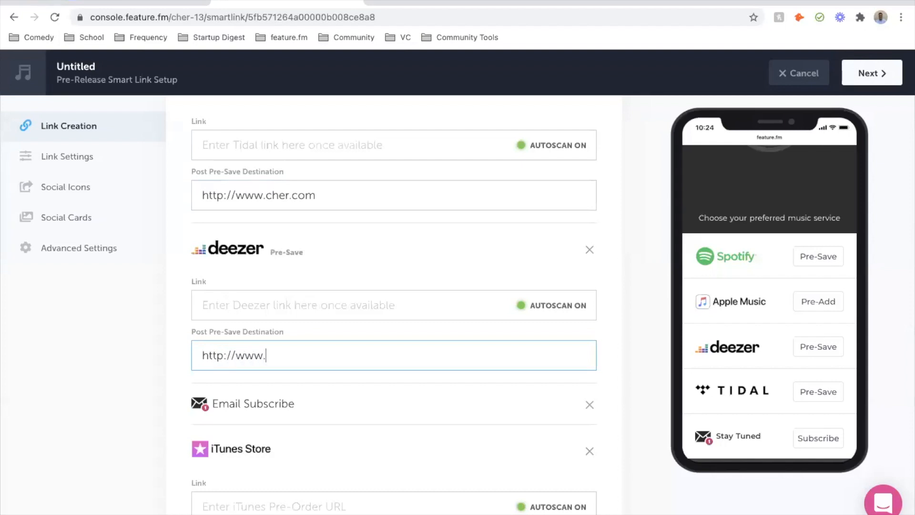
pyautogui.write('cher.com')
pyautogui.scroll(-2, 393, 305)
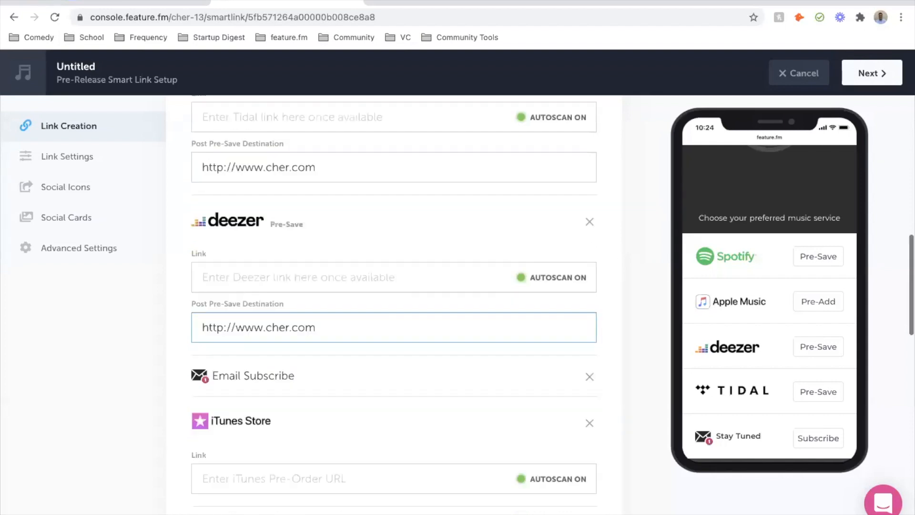
# - Start adding another Spotify follow target for fans and copy the Spotify playlist link from the Cher - Marketing Plan document
pyautogui.scroll(3, 394, 304)
pyautogui.scroll(10, 394, 305)
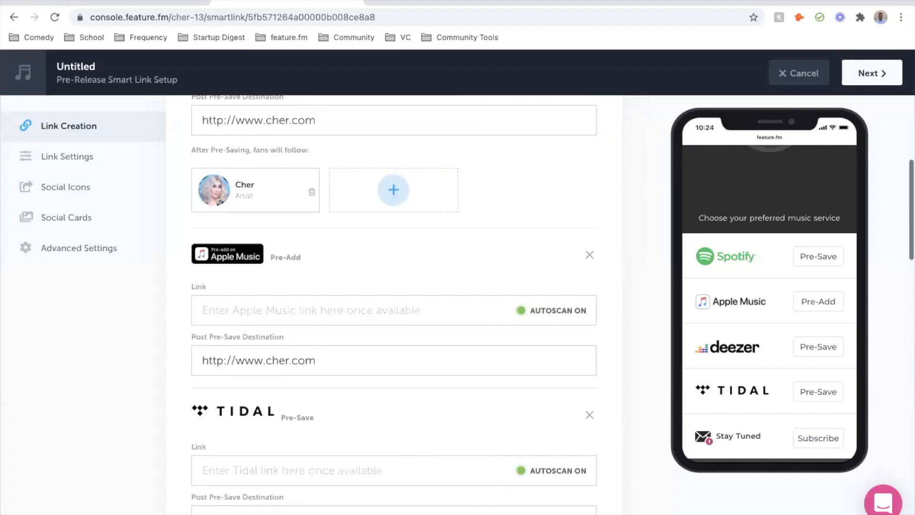
pyautogui.scroll(-1, 279, 336)
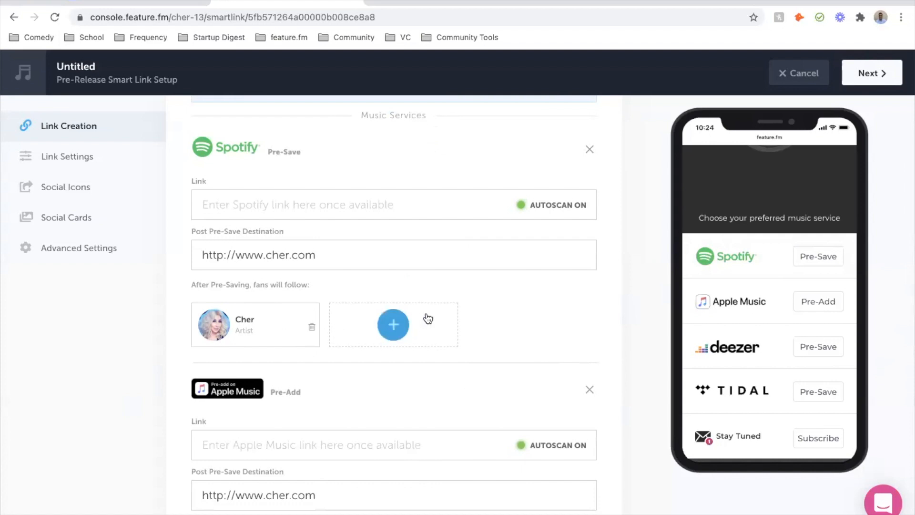
pyautogui.click(406, 327)
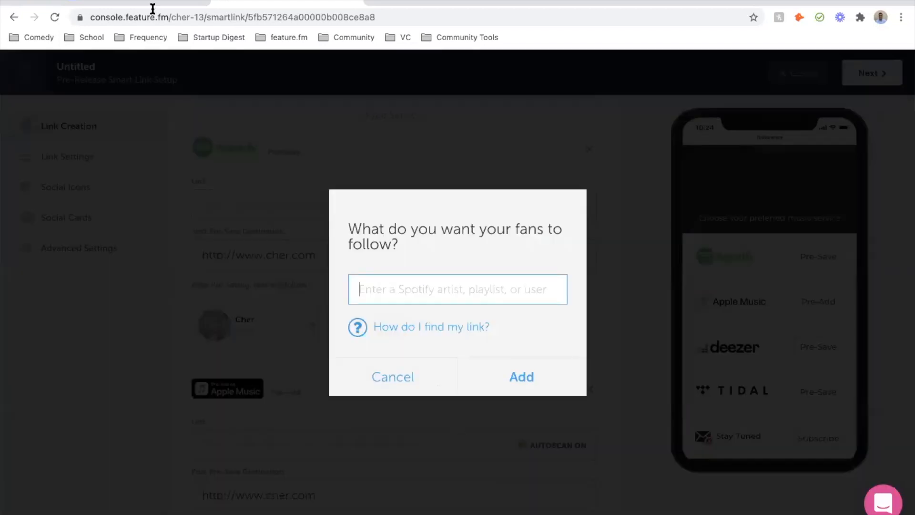
pyautogui.click(145, 1)
pyautogui.scroll(-3, 431, 478)
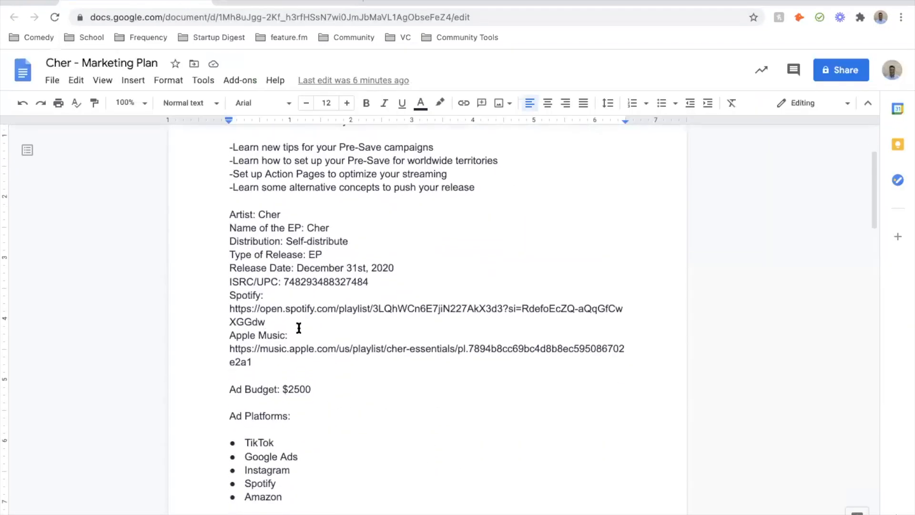
pyautogui.moveTo(267, 322); pyautogui.dragTo(221, 313)
pyautogui.hotkey('ctrl', 'c')
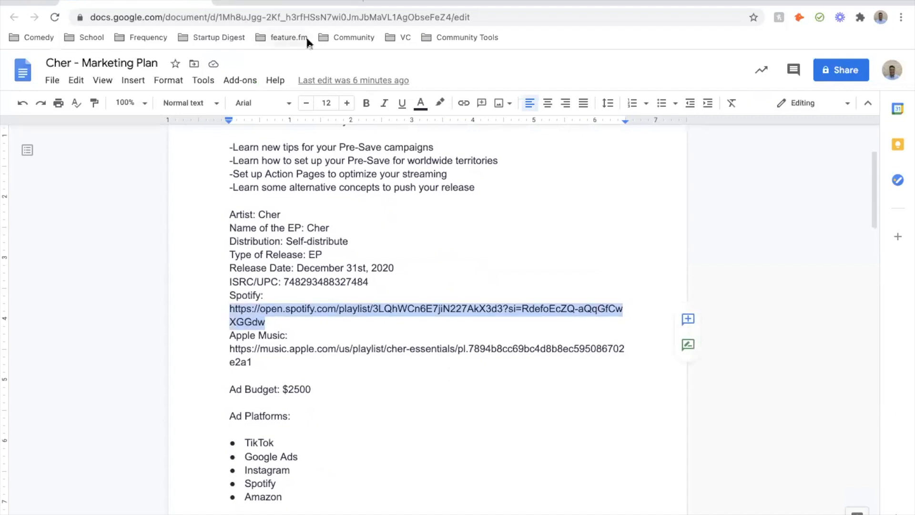
# - Back in the smart link setup, add the copied Spotify playlist to what fans follow after pre-saving
pyautogui.click(251, 4)
pyautogui.hotkey('ctrl', 'v')
pyautogui.click(524, 379)
# - Examine the remaining music service entries on the link creation page, from iTunes Store down to TikTok
pyautogui.scroll(1, 384, 437)
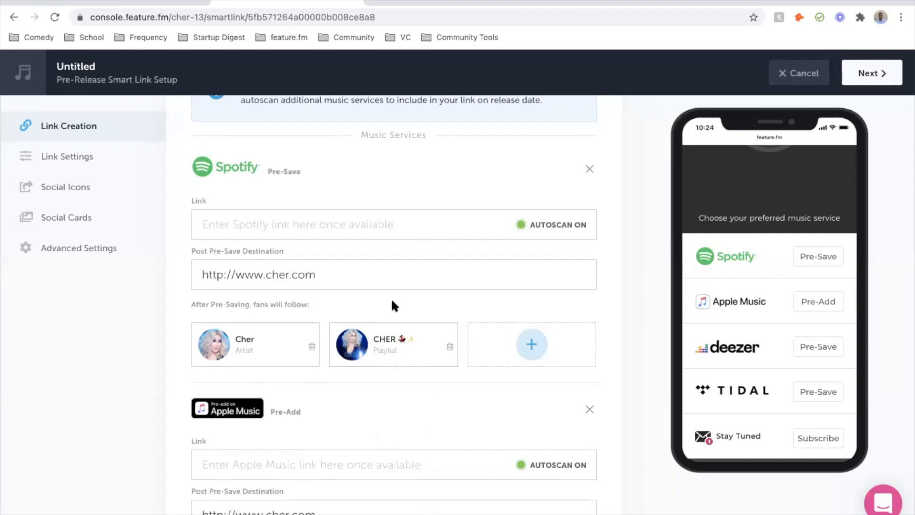
pyautogui.scroll(-9, 439, 511)
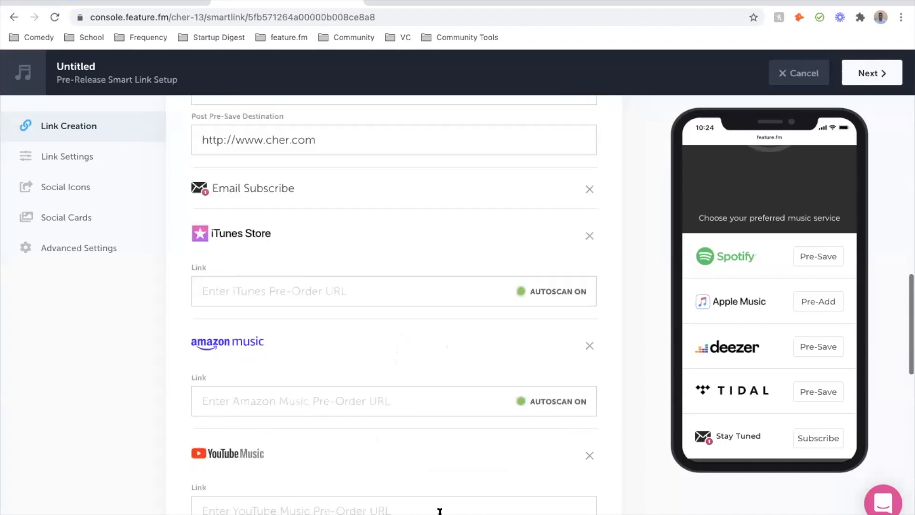
pyautogui.scroll(-10, 236, 346)
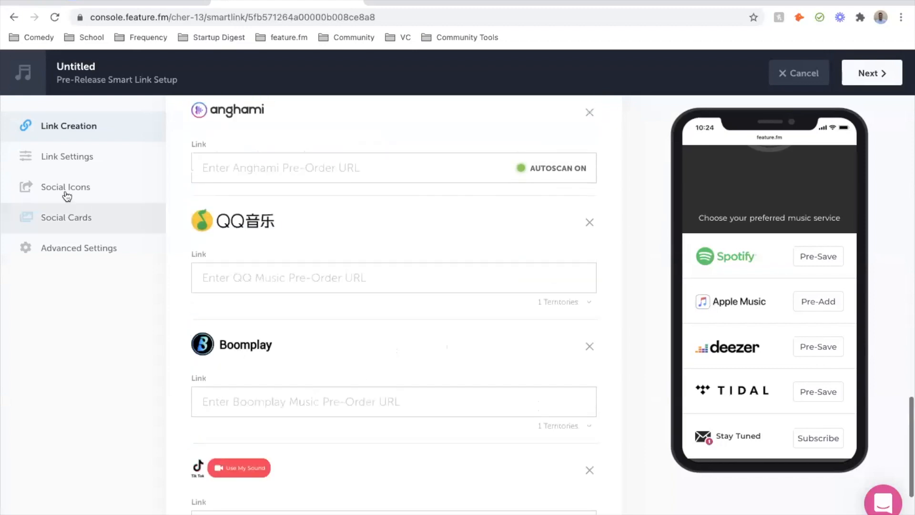
pyautogui.scroll(-3, 403, 411)
pyautogui.scroll(15, 403, 411)
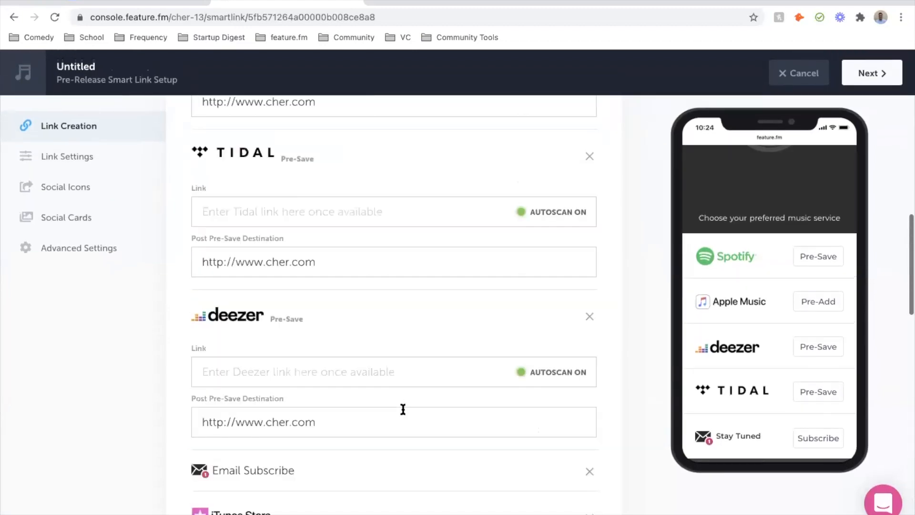
pyautogui.click(78, 162)
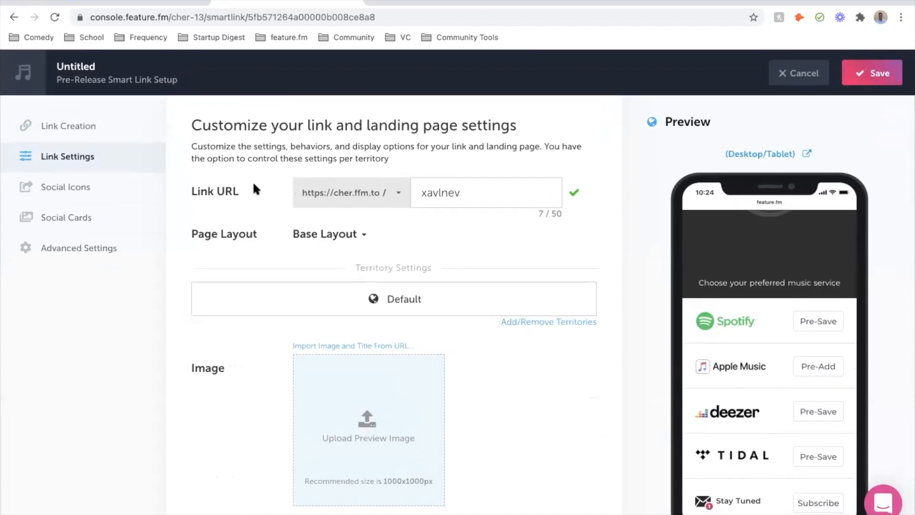
pyautogui.scroll(-3, 475, 372)
pyautogui.scroll(3, 476, 367)
pyautogui.click(368, 204)
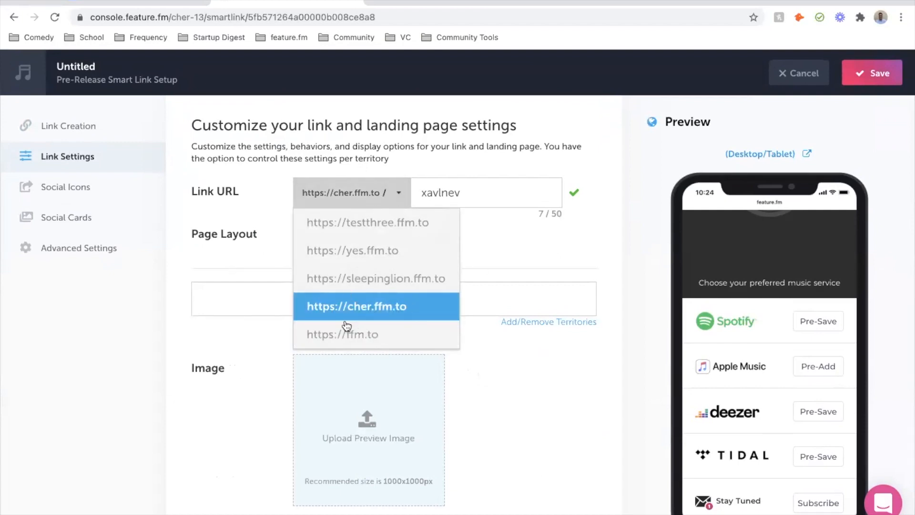
pyautogui.click(627, 226)
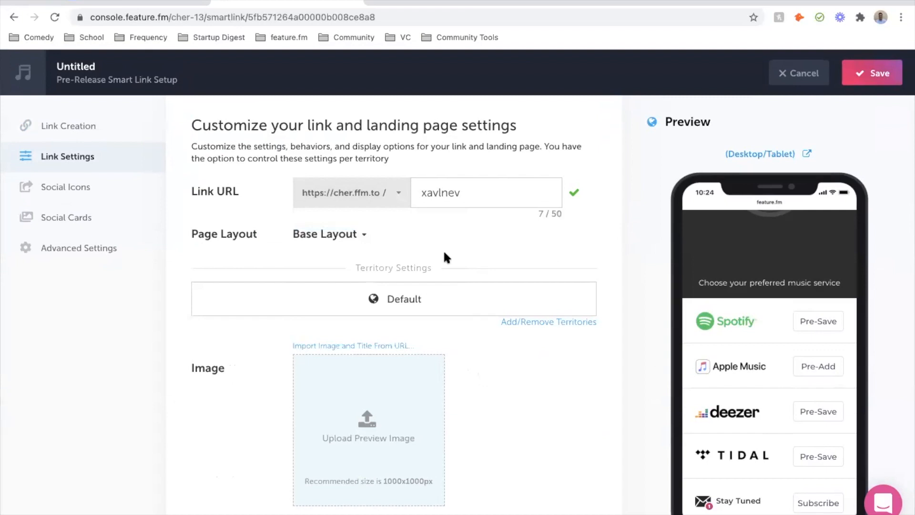
pyautogui.click(472, 183)
pyautogui.moveTo(442, 192); pyautogui.dragTo(465, 189)
pyautogui.write('cherg')
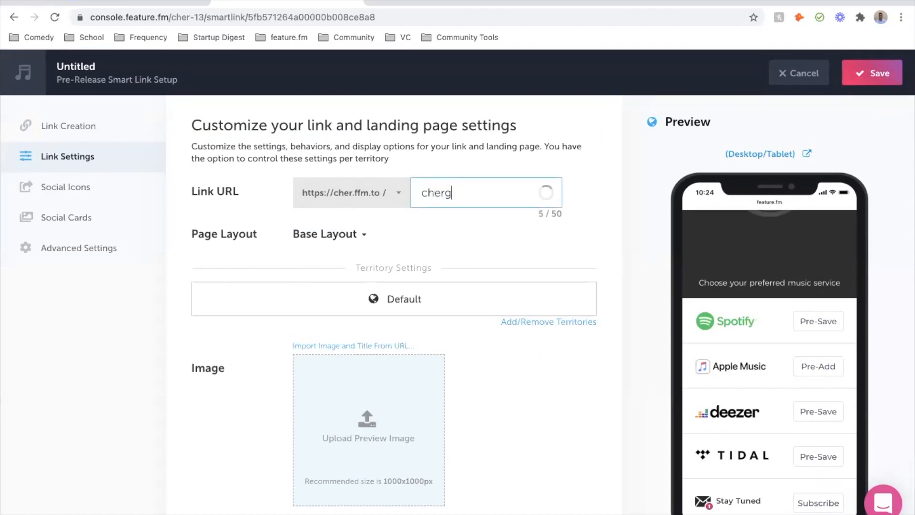
pyautogui.write('reatesthits')
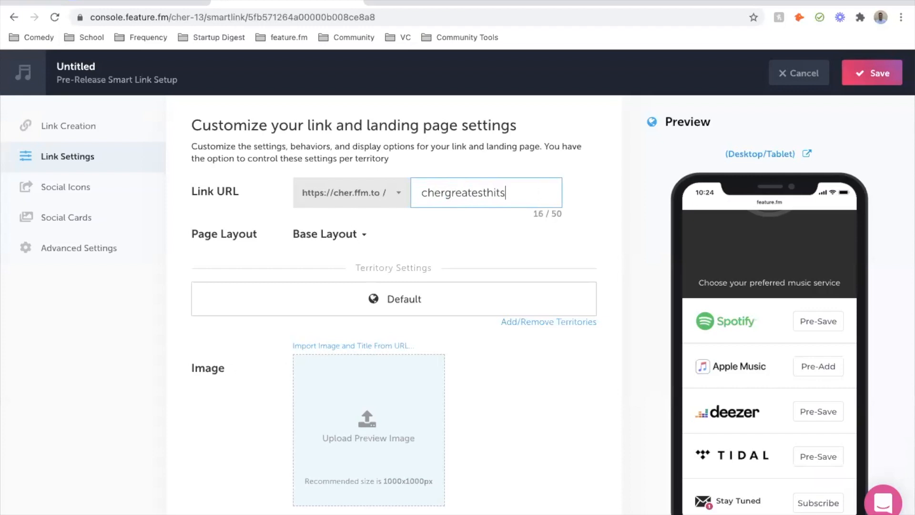
pyautogui.click(608, 206)
# - Examine the link's layout and territory settings, including the options for managing territories
pyautogui.scroll(-2, 608, 208)
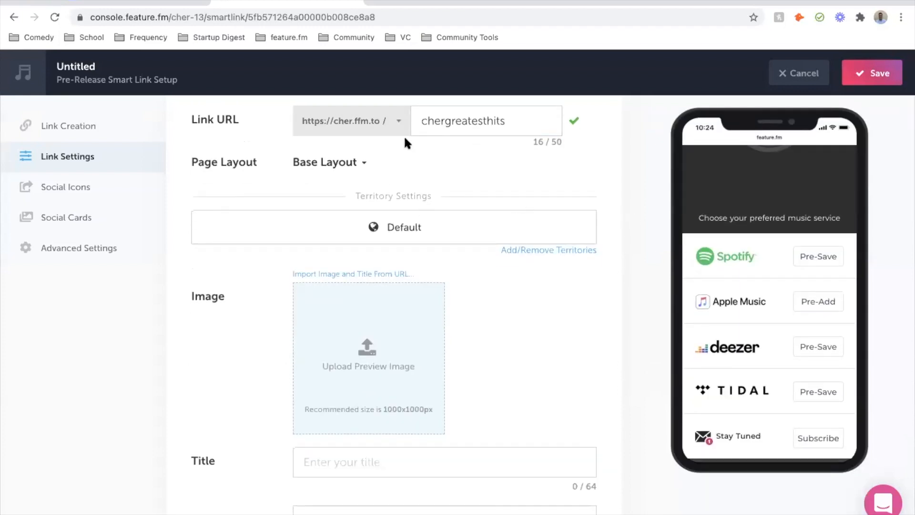
pyautogui.scroll(-1, 497, 323)
pyautogui.scroll(2, 497, 322)
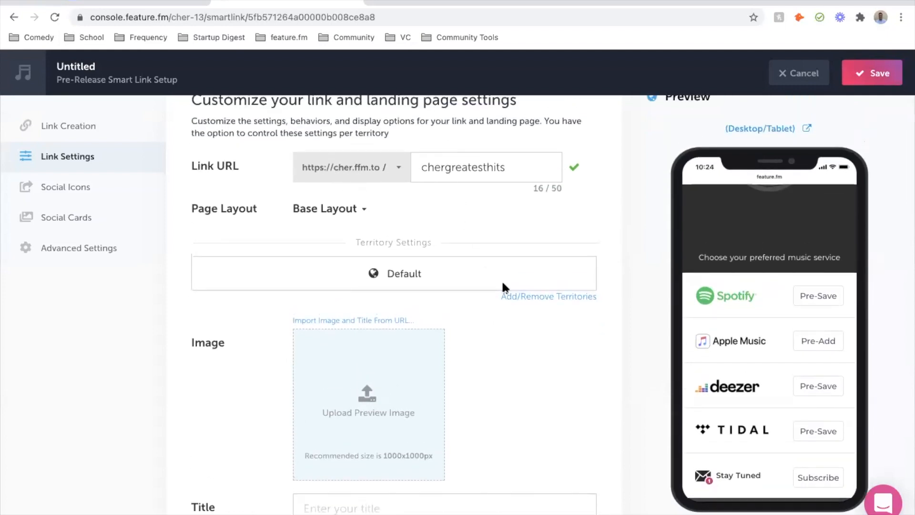
pyautogui.scroll(-4, 501, 280)
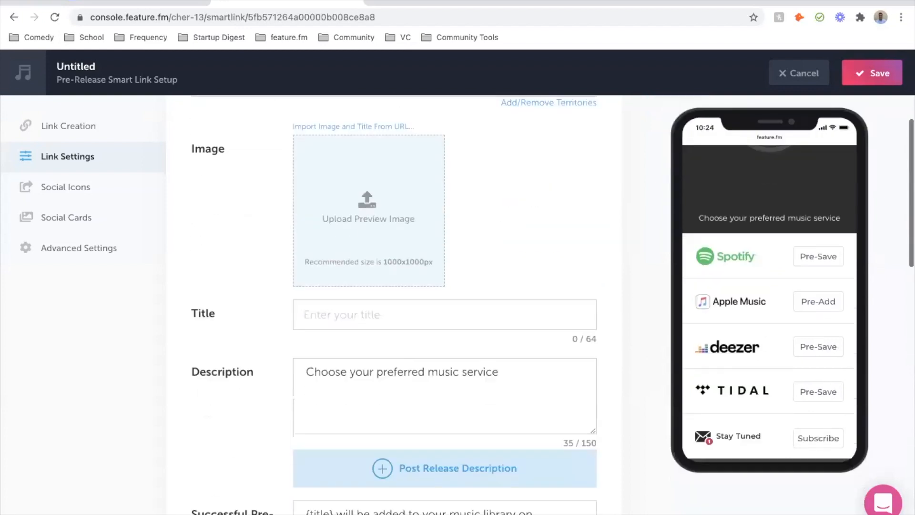
pyautogui.scroll(4, 553, 188)
pyautogui.click(550, 185)
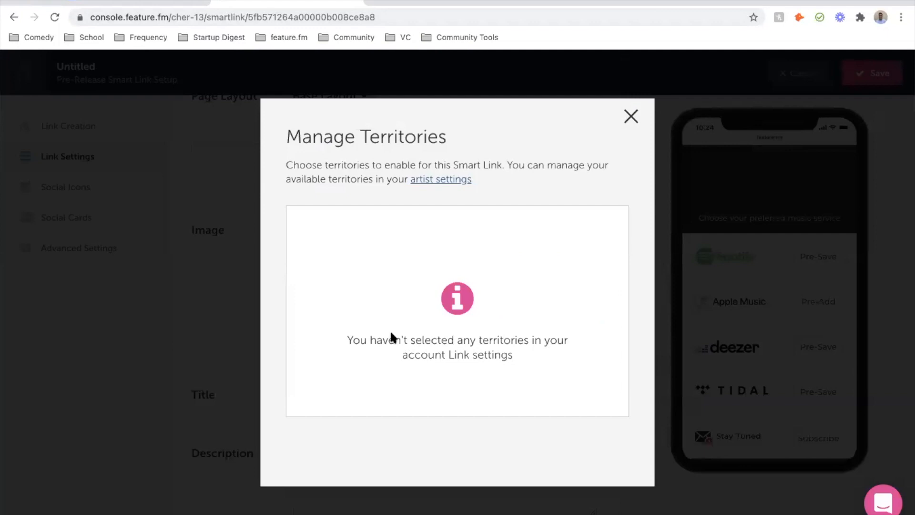
pyautogui.click(632, 116)
# - Import the link's image and title by scanning the copied Spotify playlist URL
pyautogui.scroll(-2, 485, 341)
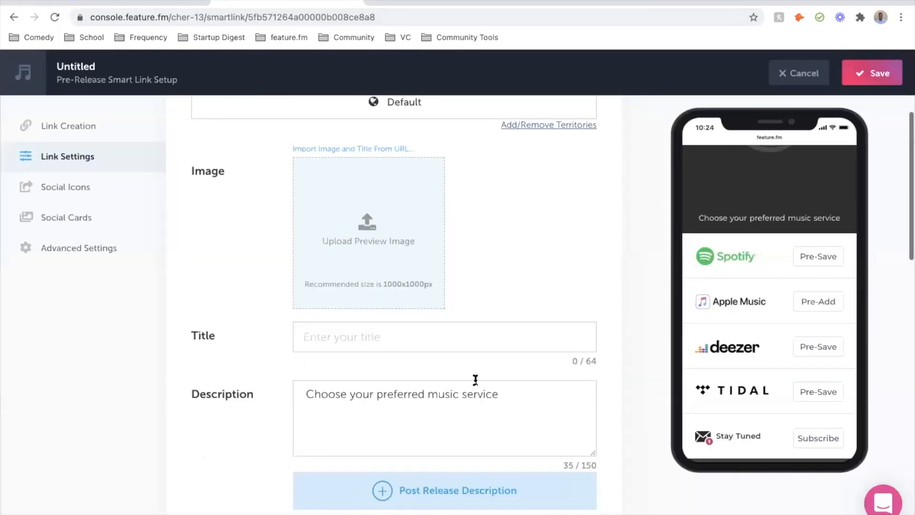
pyautogui.click(348, 149)
pyautogui.hotkey('ctrl', 'v')
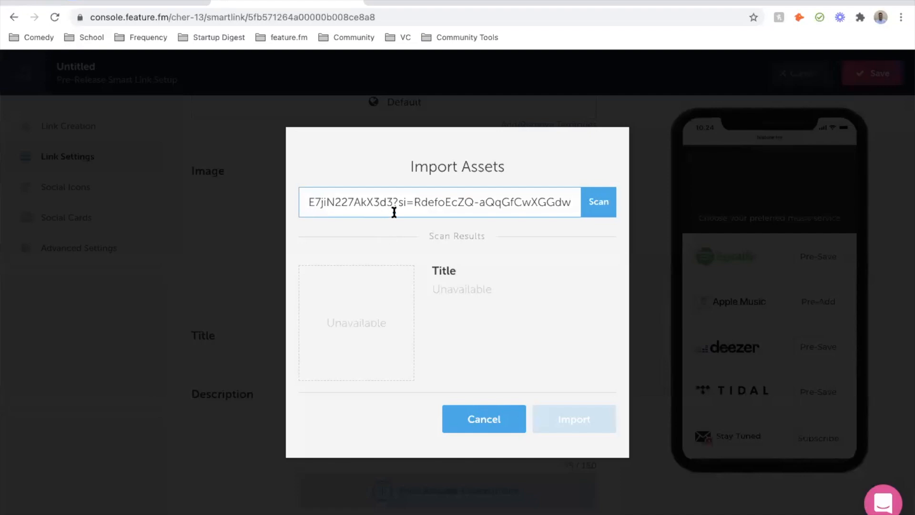
pyautogui.click(604, 210)
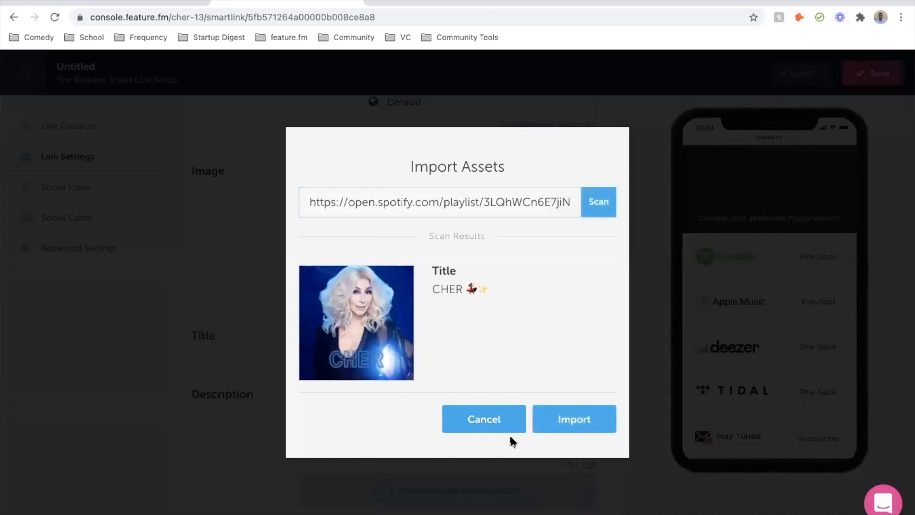
pyautogui.click(564, 419)
# - Change the link's title to "Cher - Greatest Hits"
pyautogui.tripleClick(380, 332)
pyautogui.write('Cher')
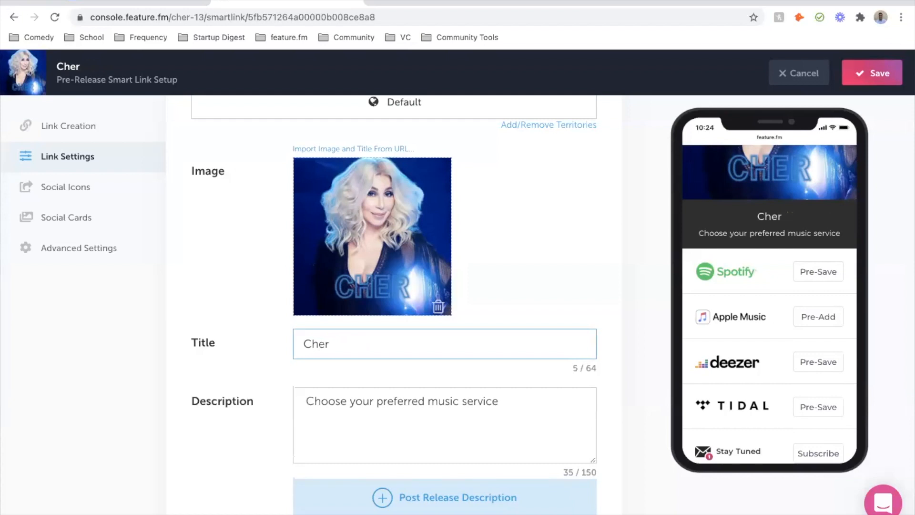
pyautogui.write('- Greatest Hits')
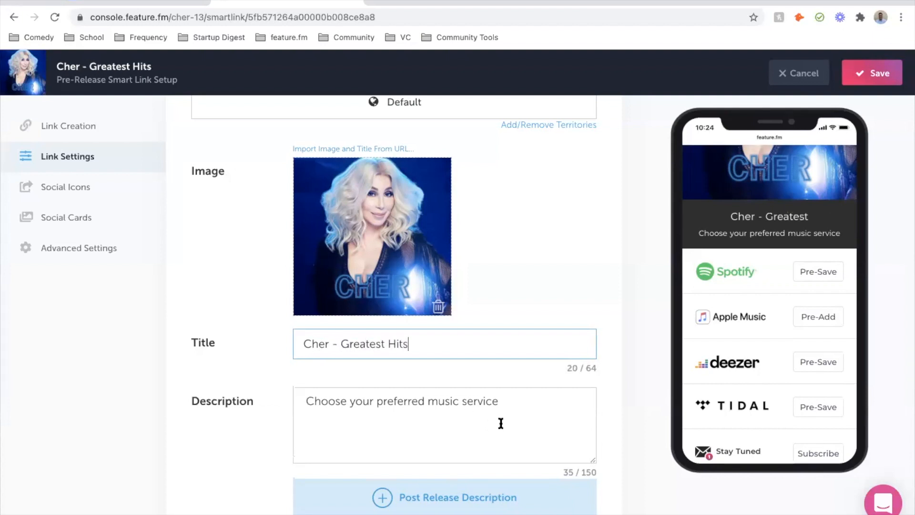
# - Replace the default description with "My new Greatest Hits albums is available 11/27."
pyautogui.moveTo(501, 423); pyautogui.dragTo(290, 405)
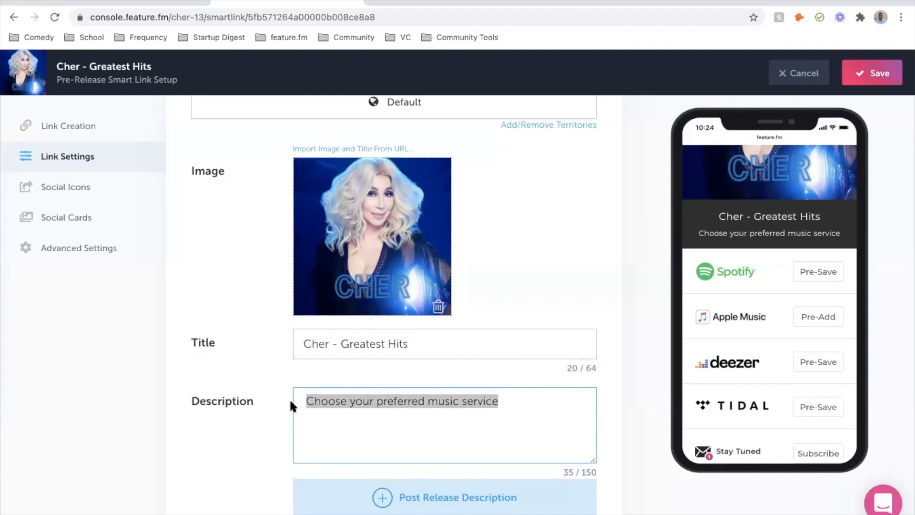
pyautogui.write('My new Great')
pyautogui.write('est Hits ')
pyautogui.write('albums ')
pyautogui.write('is out now. Plea')
pyautogui.write('se')
pyautogui.press('BackSpace')
pyautogui.press('BackSpace')
pyautogui.press('BackSpace')
pyautogui.press('BackSpace')
pyautogui.press('BackSpace')
pyautogui.press('BackSpace')
pyautogui.press('BackSpace')
pyautogui.press('BackSpace')
pyautogui.press('BackSpace')
pyautogui.press('BackSpace')
pyautogui.press('BackSpace')
pyautogui.press('BackSpace')
pyautogui.press('BackSpace')
pyautogui.press('BackSpace')
pyautogui.press('BackSpace')
pyautogui.press('BackSpace')
pyautogui.press('BackSpace')
pyautogui.write('available')
pyautogui.press('BackSpace')
pyautogui.press('BackSpace')
pyautogui.press('BackSpace')
pyautogui.press('BackSpace')
pyautogui.press('BackSpace')
pyautogui.write('lable ')
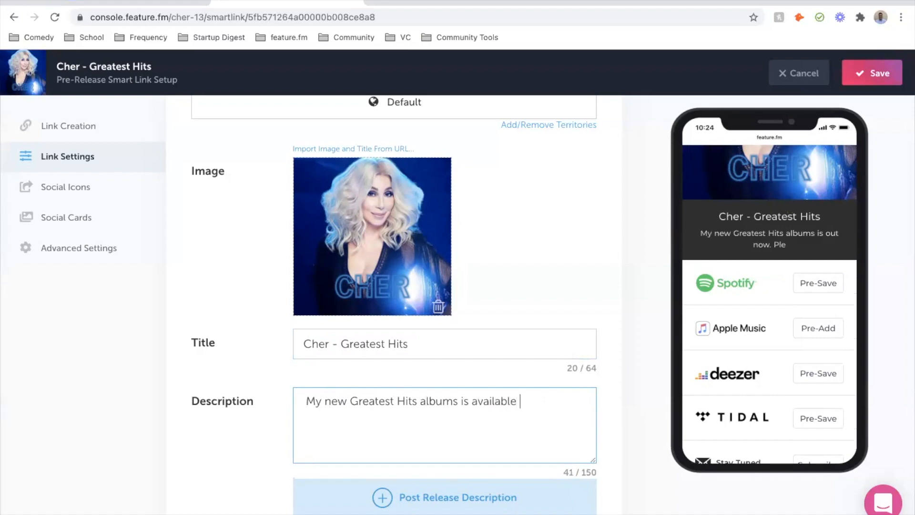
pyautogui.write('1127')
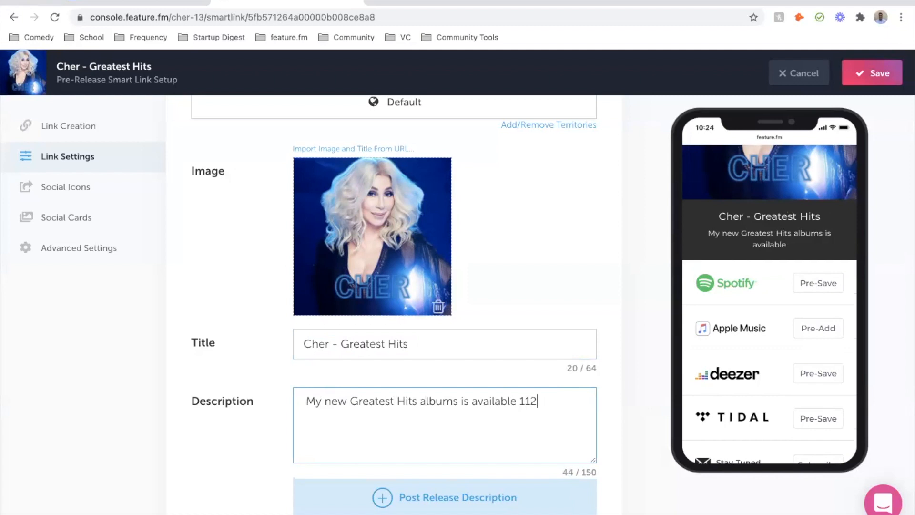
pyautogui.press('BackSpace')
pyautogui.press('BackSpace')
pyautogui.press('BackSpace')
pyautogui.write('1/27.')
# - Add a post release description reading "My new Greatest Hits albums is available now!"
pyautogui.scroll(-4, 290, 399)
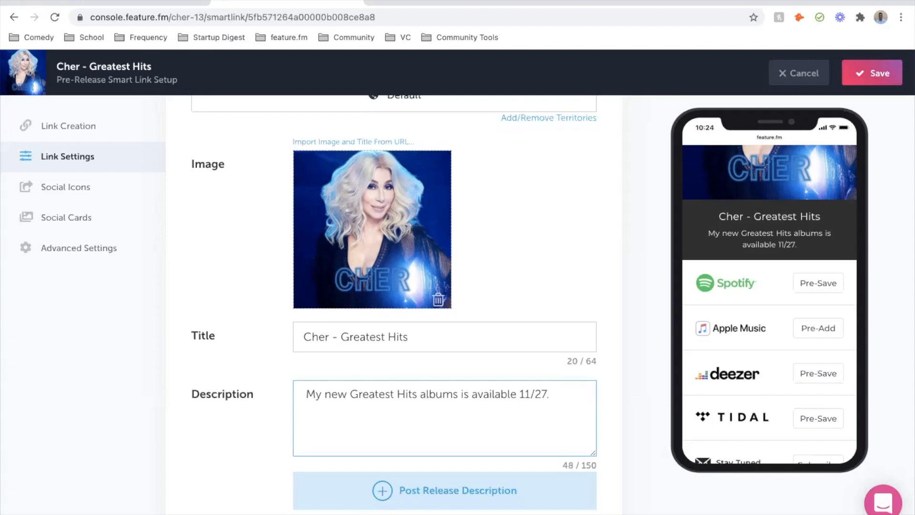
pyautogui.scroll(5, 347, 491)
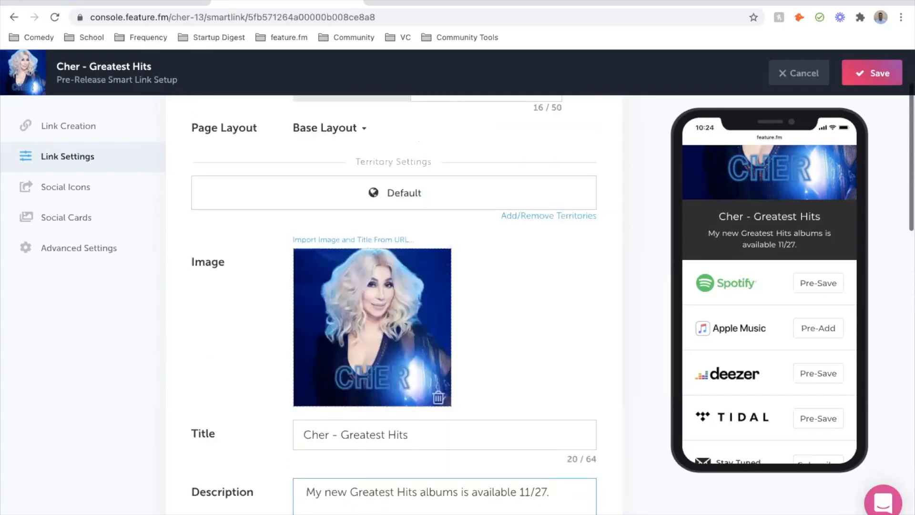
pyautogui.scroll(-2, 488, 493)
pyautogui.scroll(-5, 489, 493)
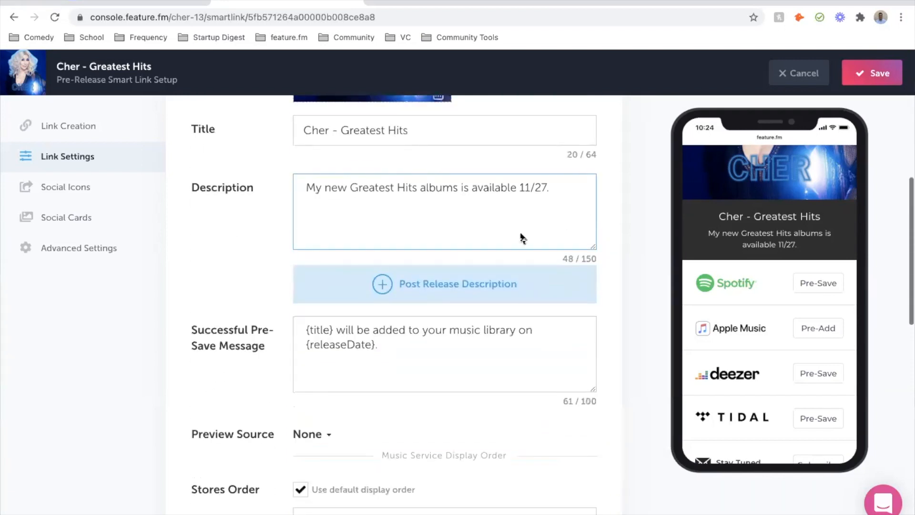
pyautogui.click(460, 291)
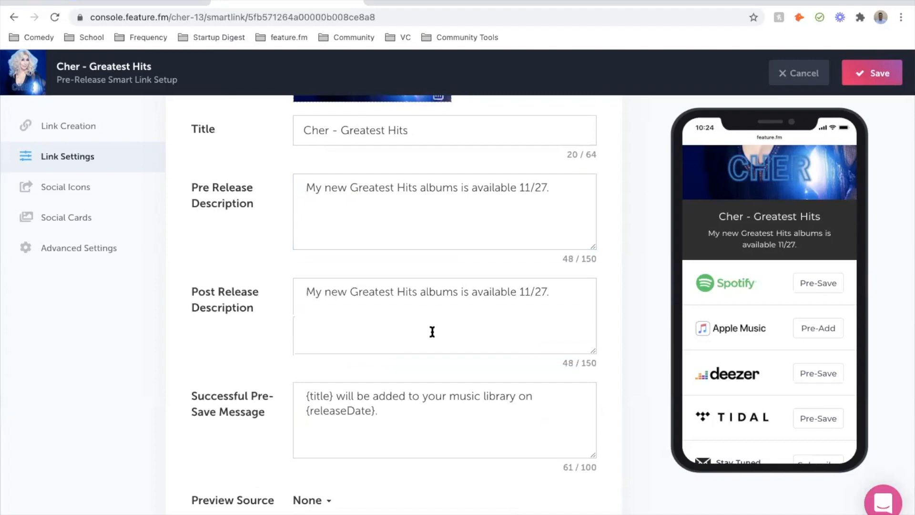
pyautogui.moveTo(559, 292); pyautogui.dragTo(519, 291)
pyautogui.write('now!')
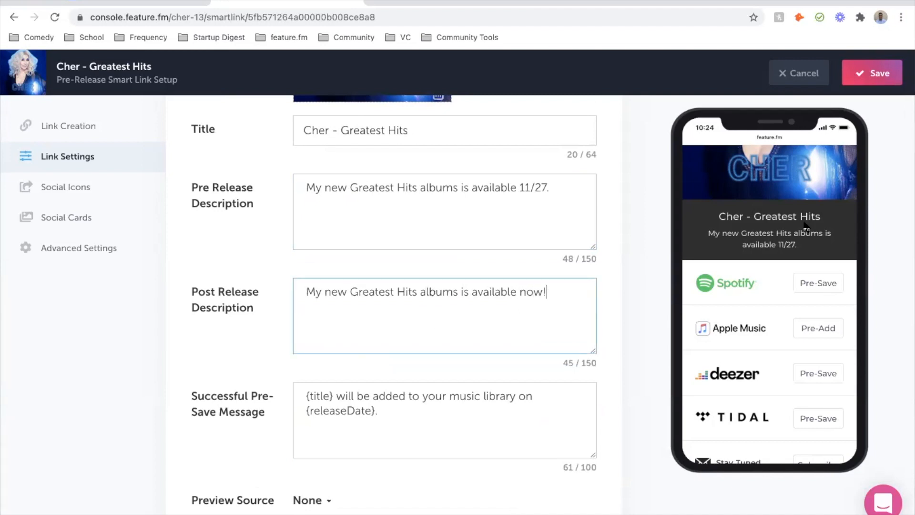
# - Set the link's preview source to Other
pyautogui.scroll(-1, 576, 369)
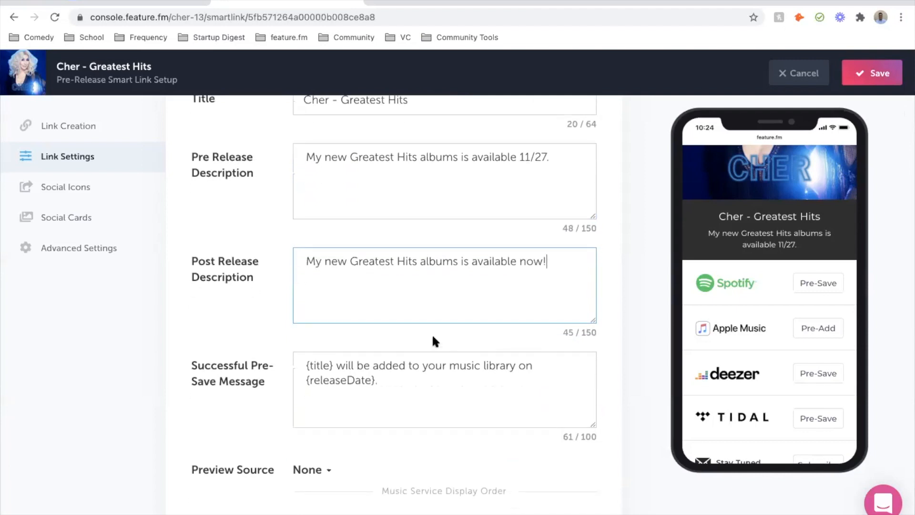
pyautogui.scroll(-4, 433, 337)
pyautogui.scroll(-3, 432, 337)
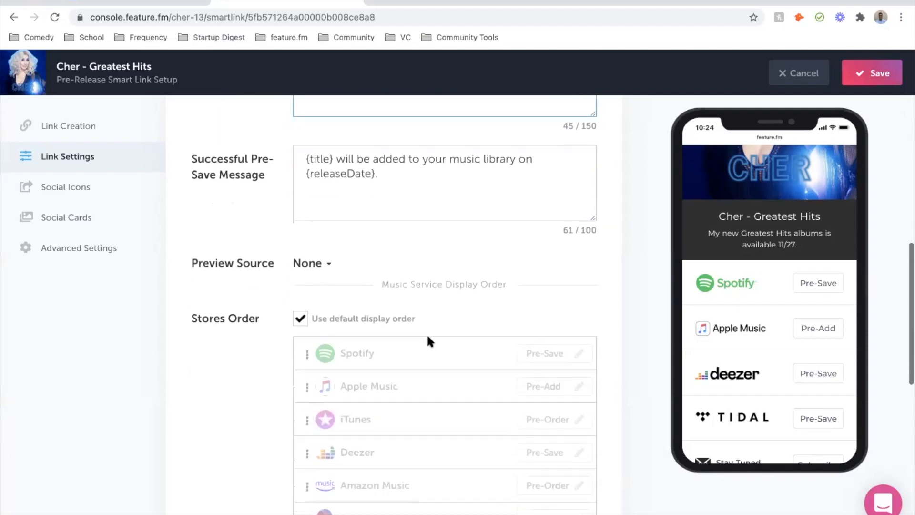
pyautogui.scroll(-1, 429, 340)
pyautogui.click(309, 228)
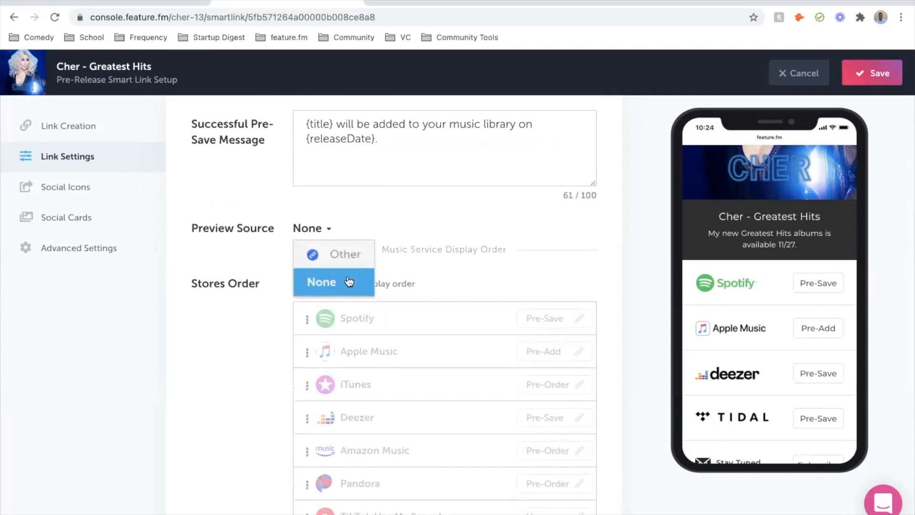
pyautogui.click(341, 253)
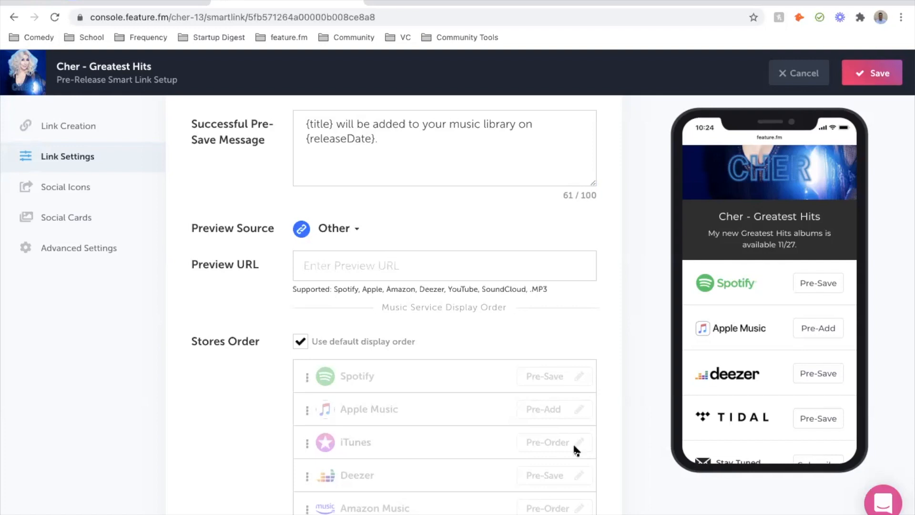
# - Turn off the default stores display order and move the Stay Tuned subscribe entry above Spotify
pyautogui.scroll(-5, 573, 442)
pyautogui.scroll(2, 573, 442)
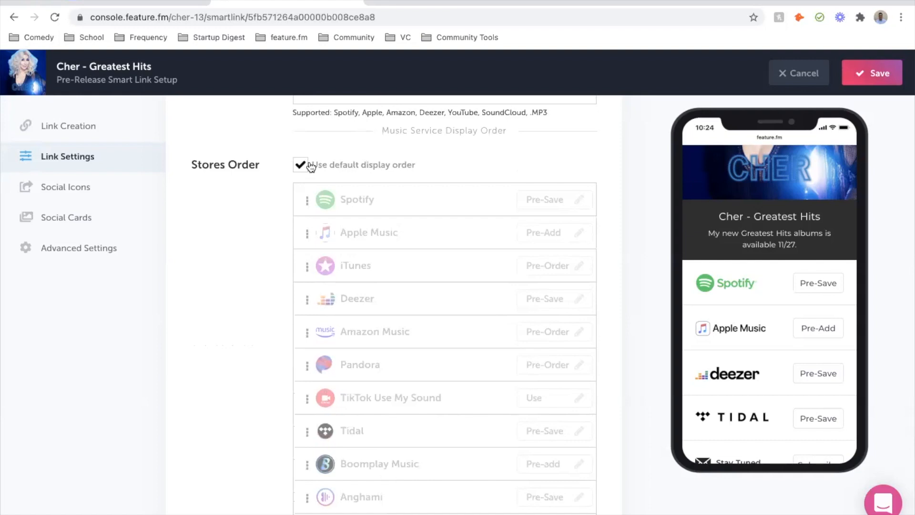
pyautogui.click(310, 165)
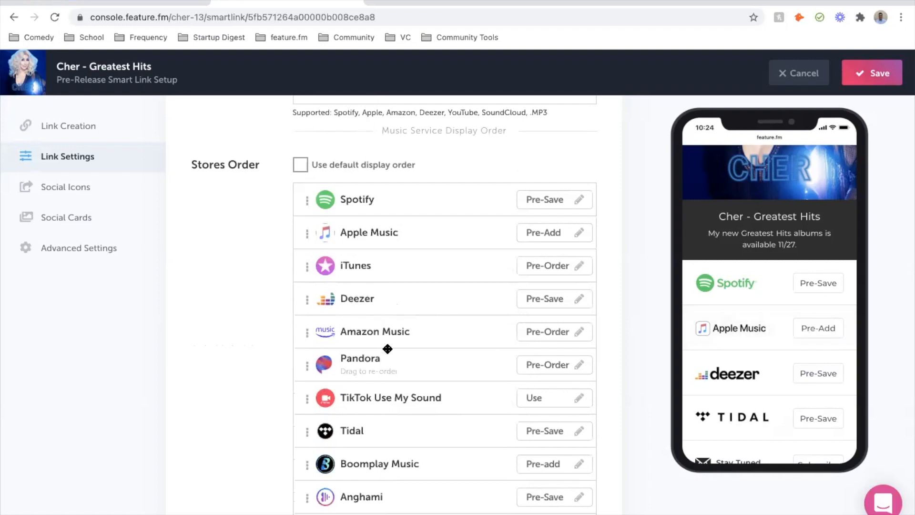
pyautogui.scroll(-4, 389, 355)
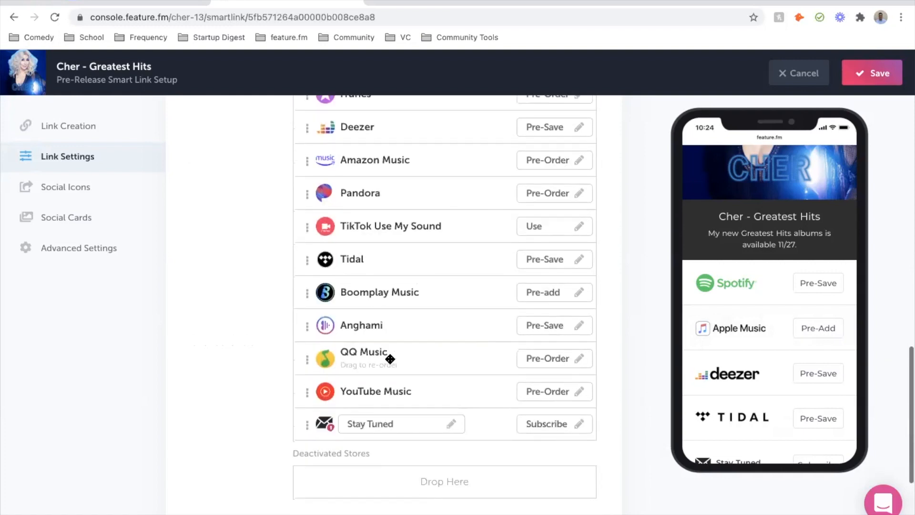
pyautogui.moveTo(307, 423); pyautogui.dragTo(317, 190)
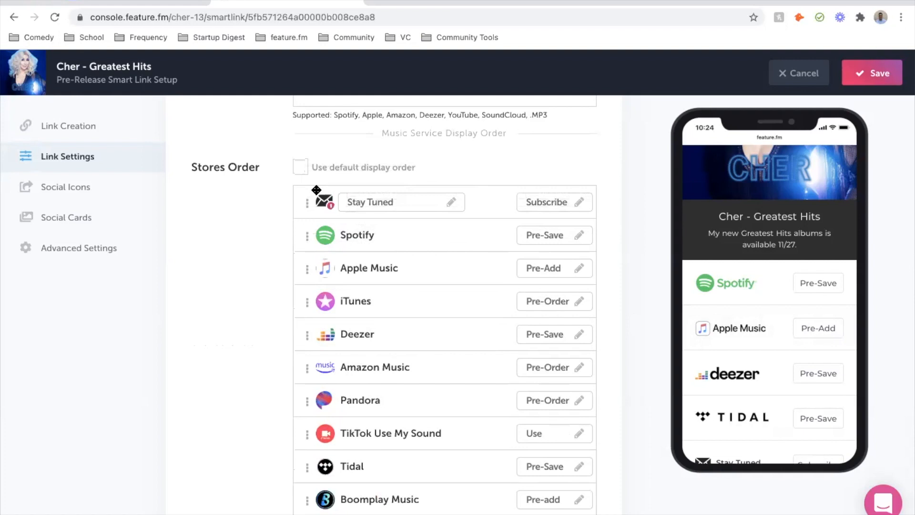
# - Set the link's preview source back to None
pyautogui.scroll(-3, 608, 297)
pyautogui.scroll(-4, 609, 301)
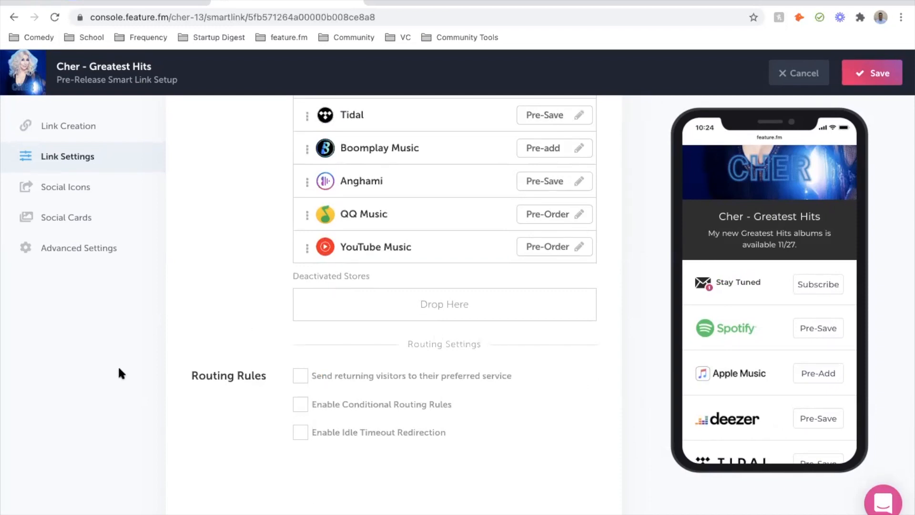
pyautogui.scroll(15, 253, 459)
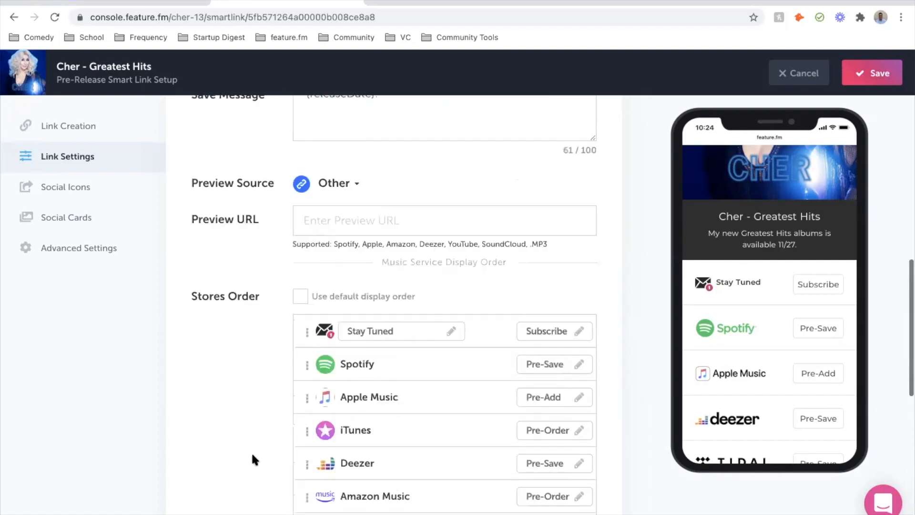
pyautogui.click(325, 191)
pyautogui.click(323, 233)
# - Turn the conditional routing rules on and back off in the link's routing settings
pyautogui.scroll(-5, 418, 382)
pyautogui.scroll(-5, 418, 382)
pyautogui.click(365, 402)
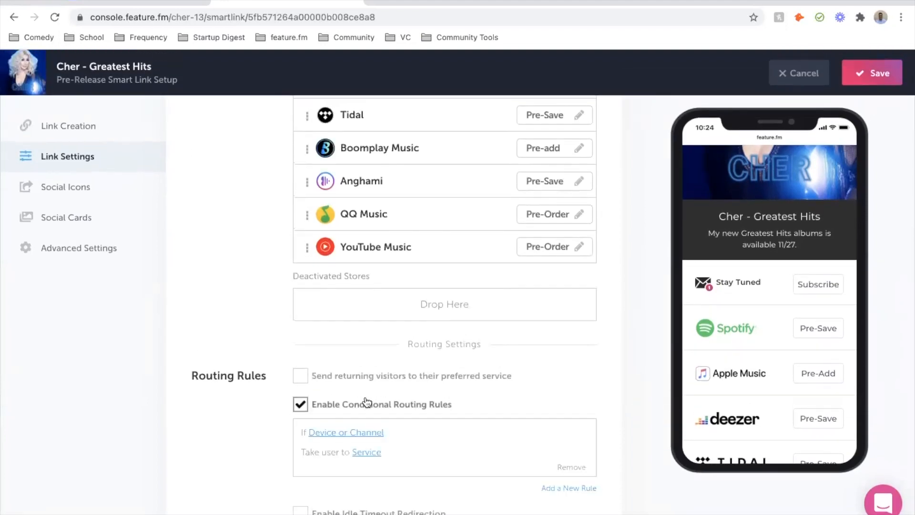
pyautogui.scroll(-2, 365, 403)
pyautogui.click(306, 333)
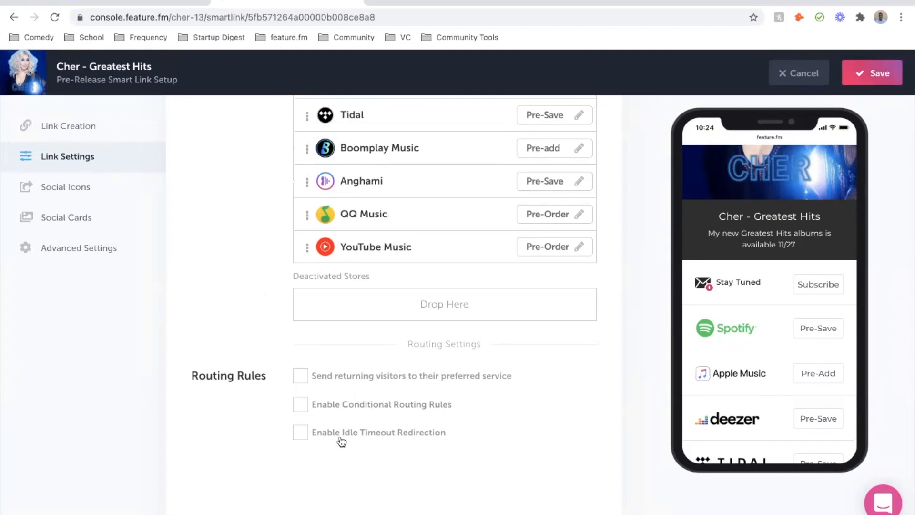
# - Enable social icons on the Smart Link landing page, using the artist defaults
pyautogui.scroll(10, 341, 441)
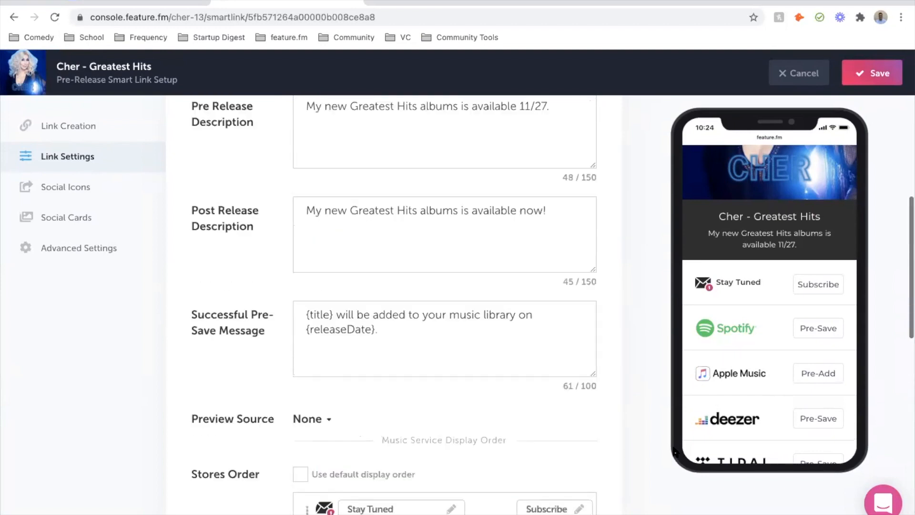
pyautogui.click(57, 187)
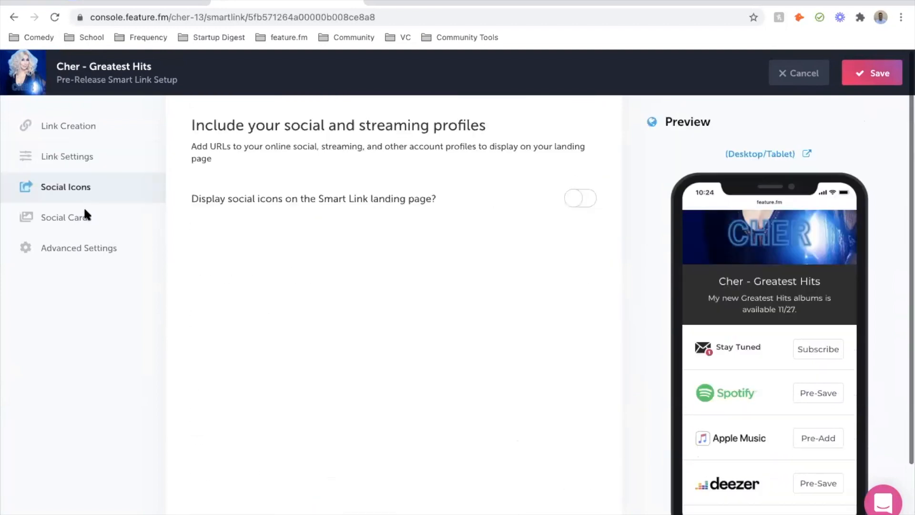
pyautogui.click(574, 199)
pyautogui.scroll(-2, 753, 372)
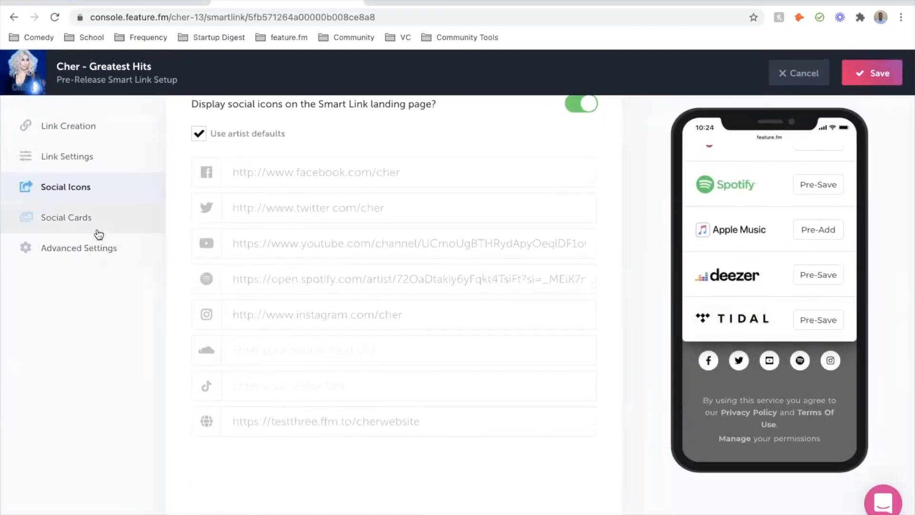
# - Add a post release description field to the link's social cards, leaving the override fields empty
pyautogui.click(72, 214)
pyautogui.scroll(-3, 445, 387)
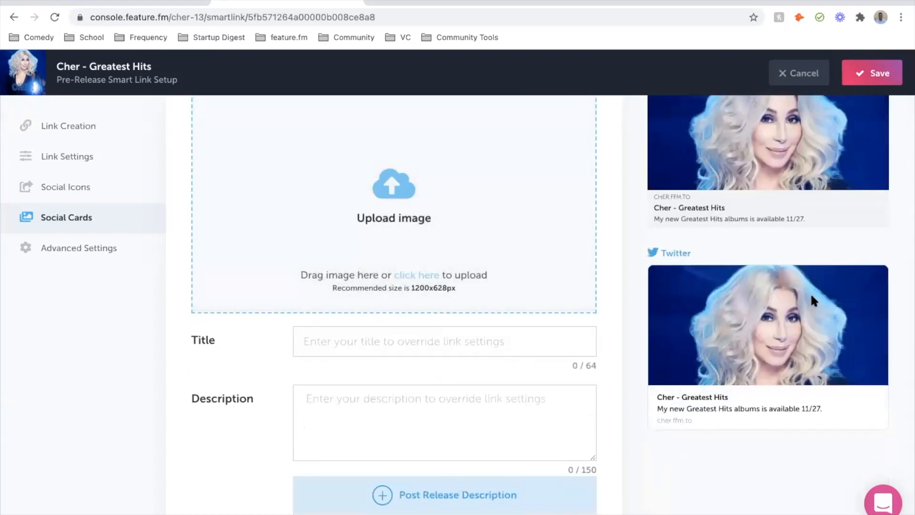
pyautogui.scroll(2, 565, 475)
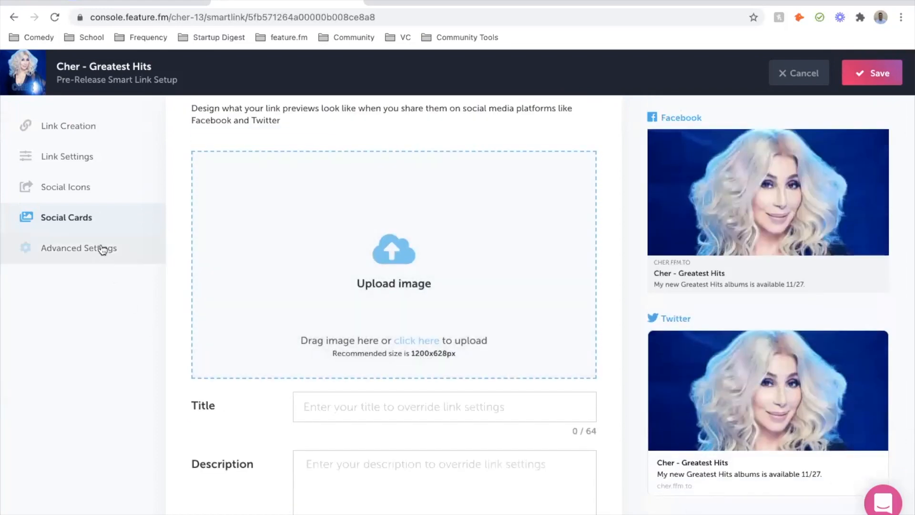
pyautogui.click(101, 248)
pyautogui.click(66, 217)
pyautogui.scroll(-4, 321, 302)
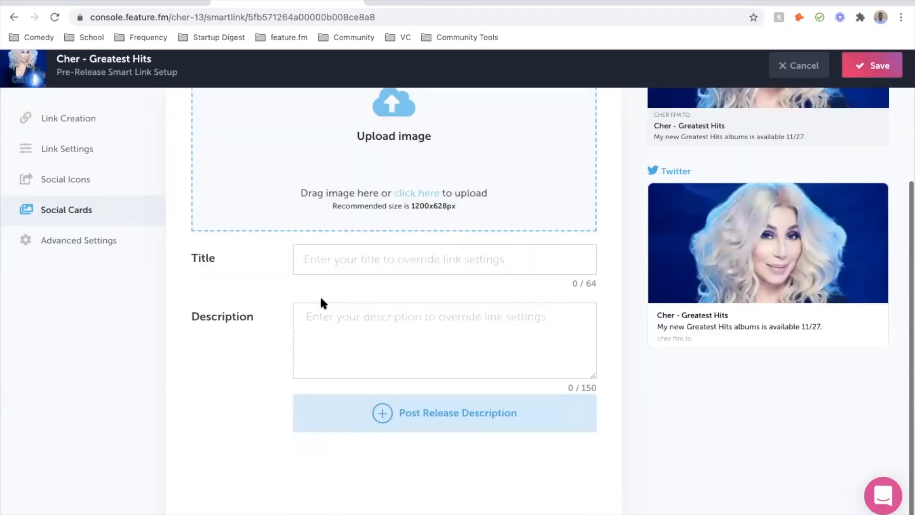
pyautogui.click(405, 420)
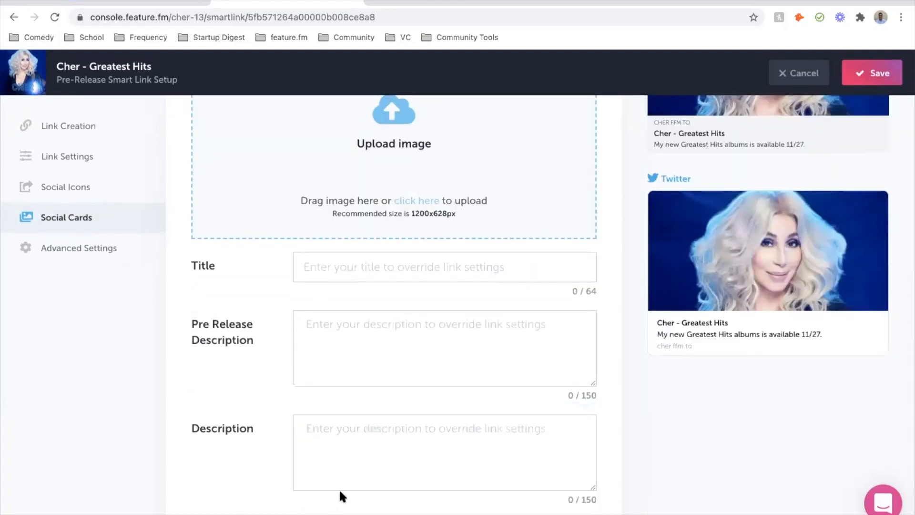
pyautogui.scroll(1, 502, 447)
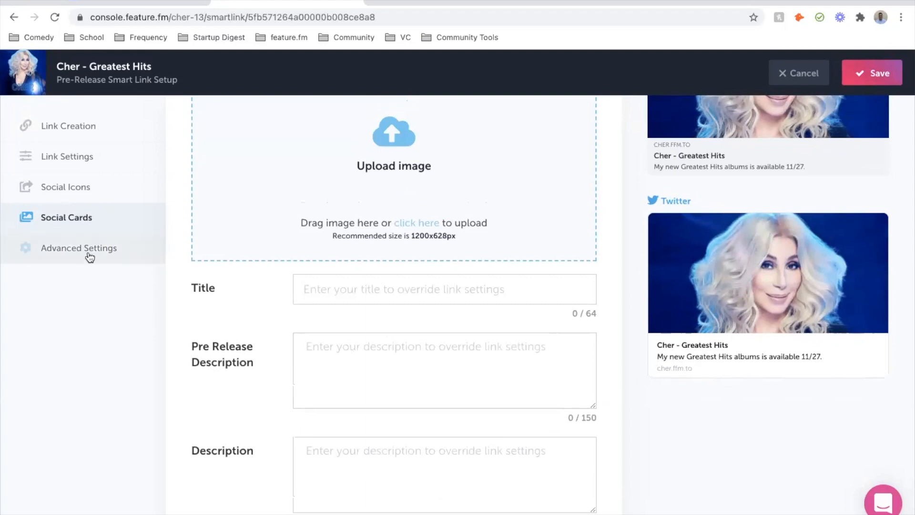
# - Review the link's advanced settings for retargeting pixels, custom event data, affiliate programs, analytics and legal URLs
pyautogui.click(87, 252)
pyautogui.scroll(-2, 369, 491)
pyautogui.scroll(1, 320, 168)
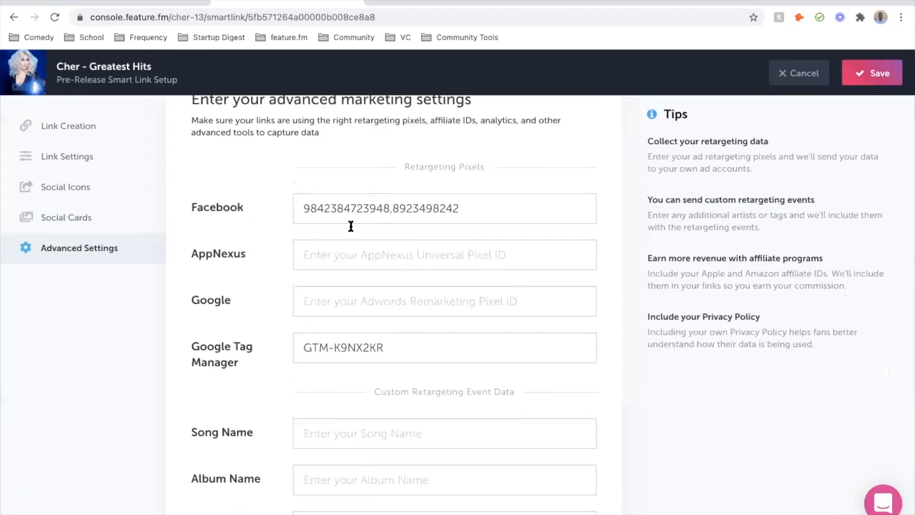
pyautogui.scroll(-3, 446, 490)
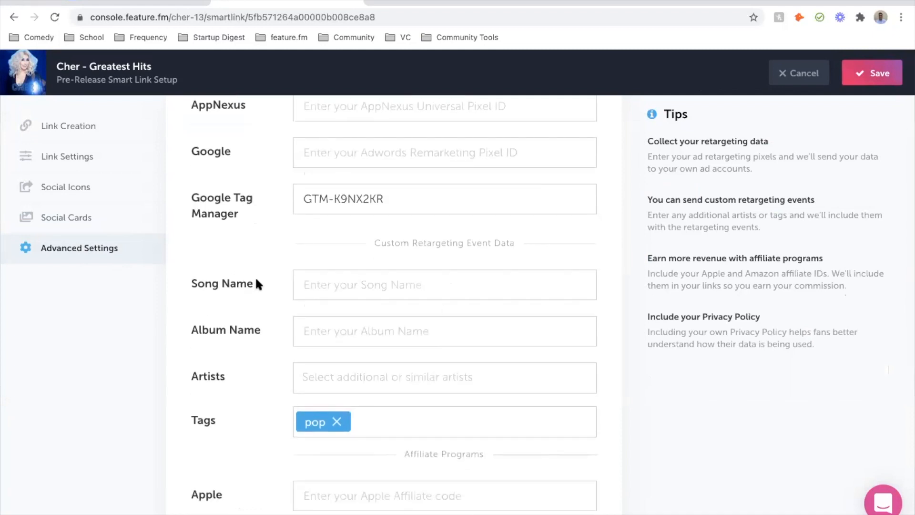
pyautogui.scroll(-2, 338, 402)
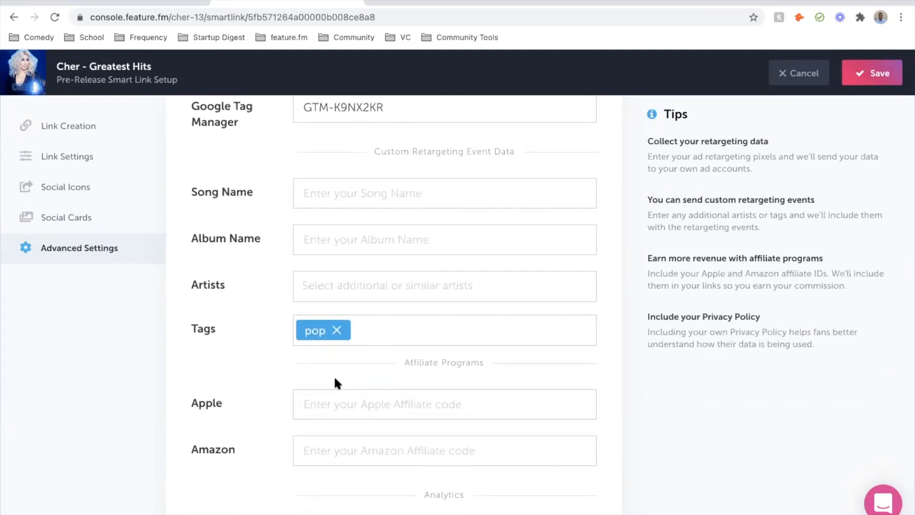
pyautogui.scroll(-5, 334, 375)
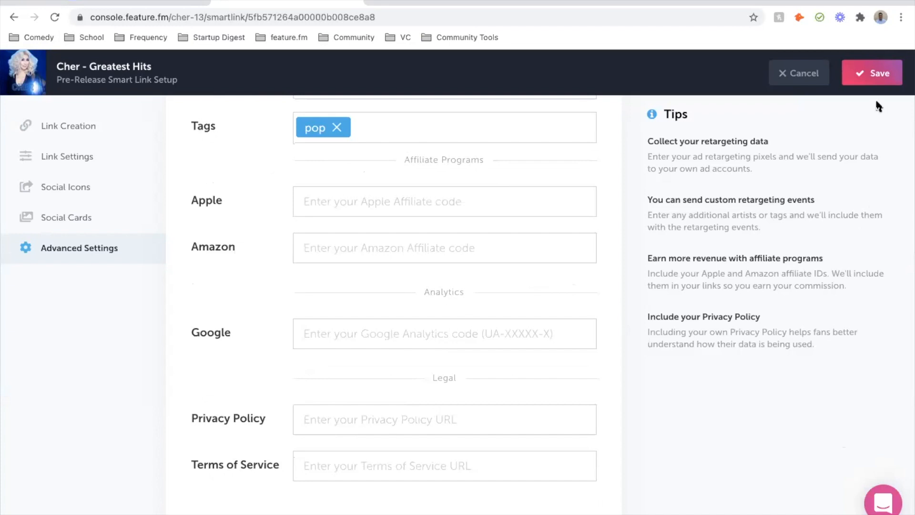
# - Save the pre-release smart link and copy the URL of the Cher - Greatest Hits link
pyautogui.click(870, 76)
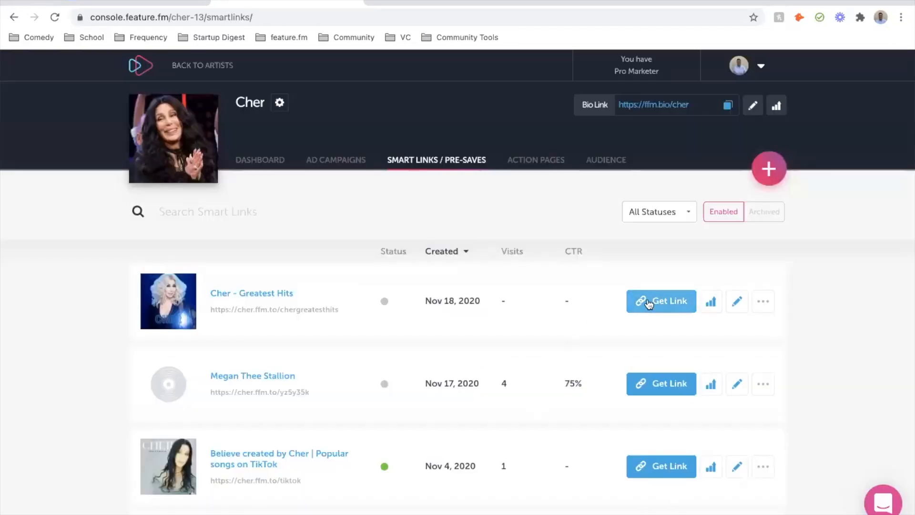
pyautogui.click(649, 302)
pyautogui.click(561, 451)
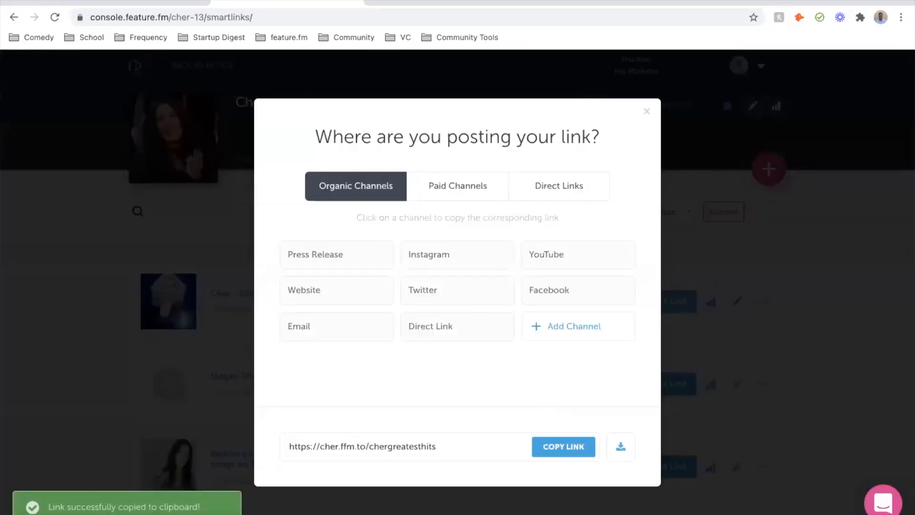
pyautogui.click(152, 4)
pyautogui.click(353, 402)
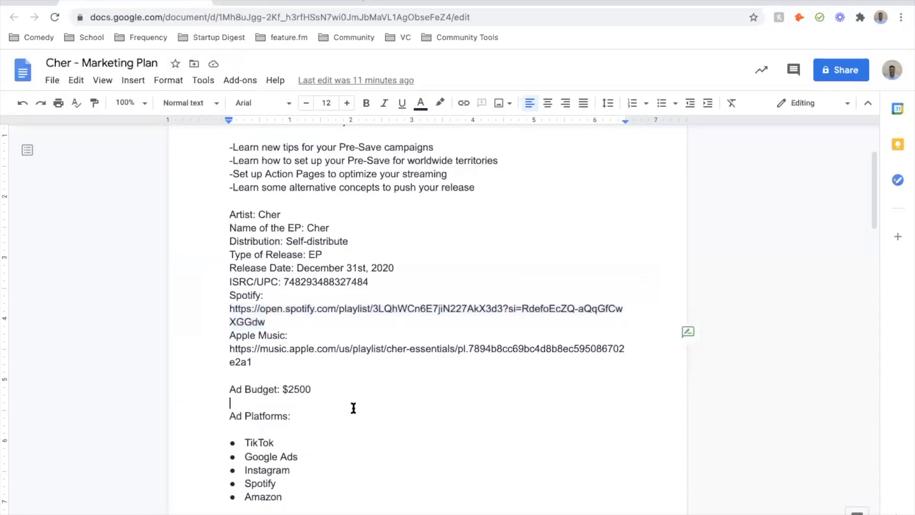
pyautogui.click(261, 363)
pyautogui.press('Return')
pyautogui.write('Release link:')
pyautogui.hotkey('ctrl', 'v')
pyautogui.scroll(3, 390, 419)
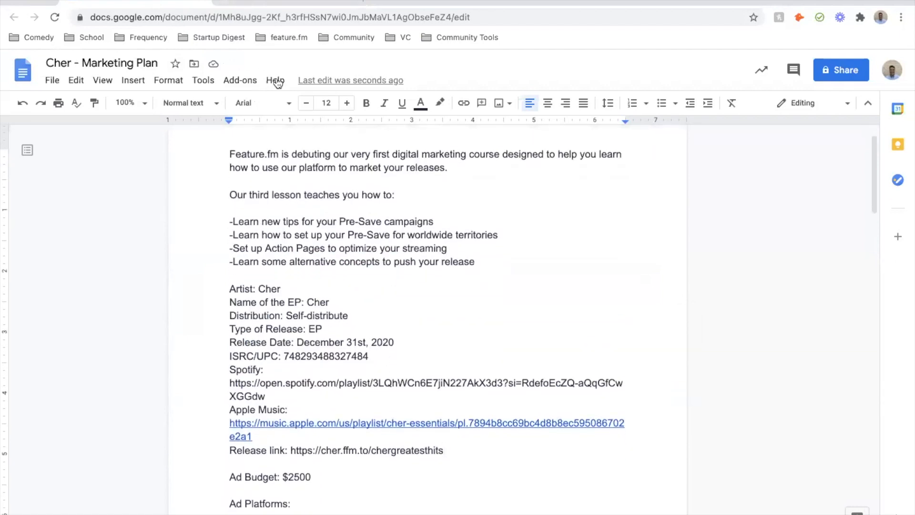
pyautogui.scroll(2, 407, 290)
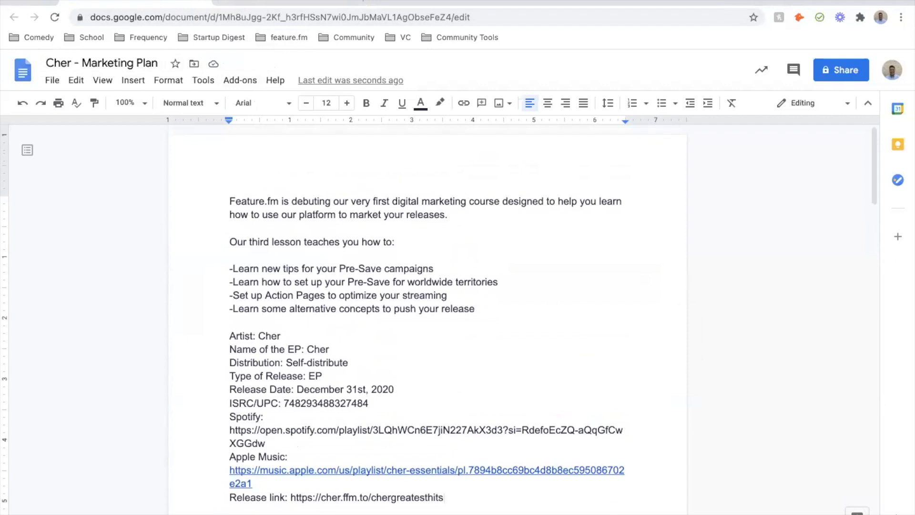
# - Switch back to Feature.fm, dismiss the link sharing dialog and open Cher's artist settings
pyautogui.click(286, 3)
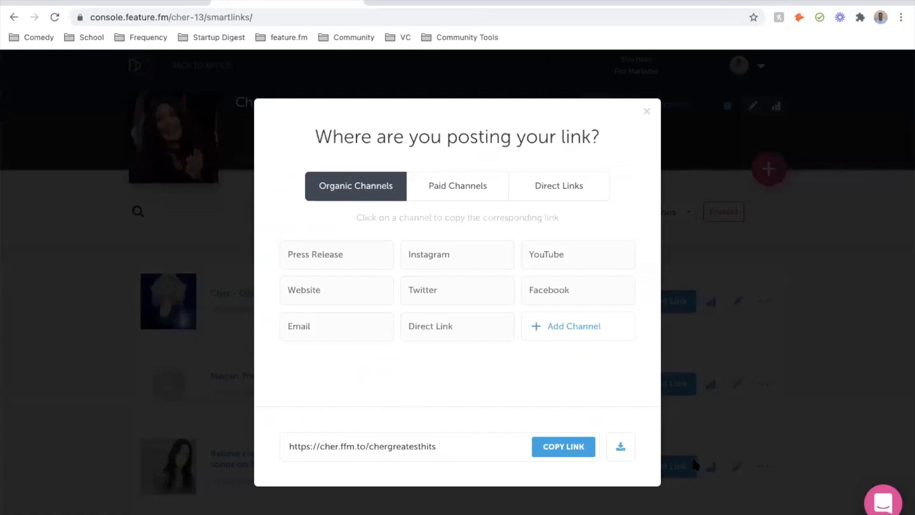
pyautogui.click(647, 110)
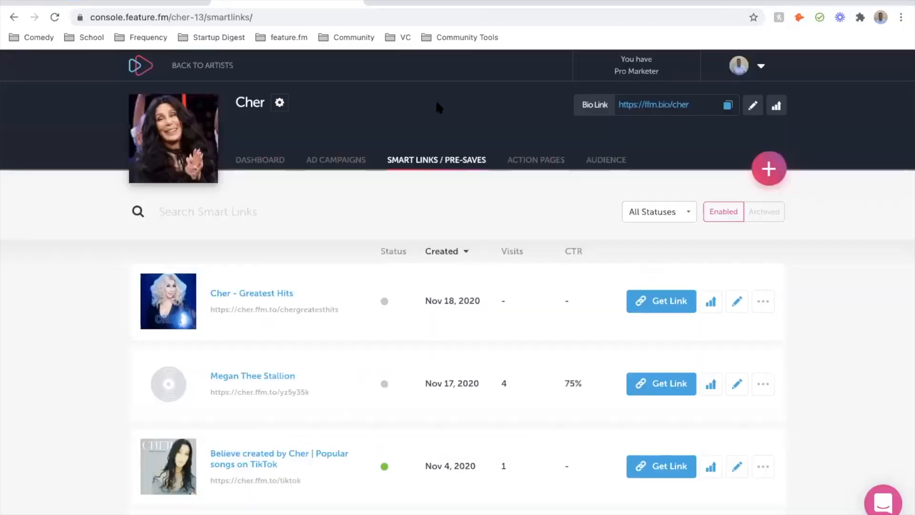
pyautogui.click(286, 105)
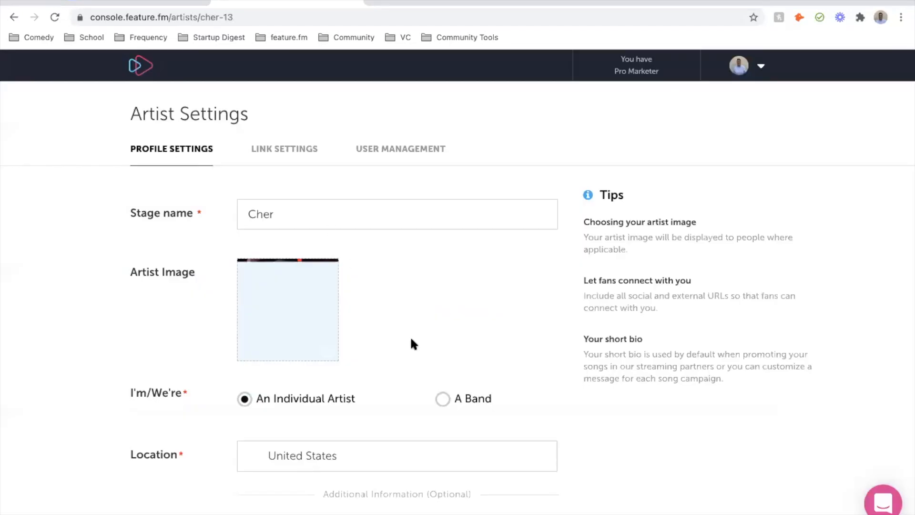
# - Review the artist's profile details, social URLs and genres, and open the artist-level link settings
pyautogui.scroll(-1, 411, 342)
pyautogui.scroll(-10, 411, 343)
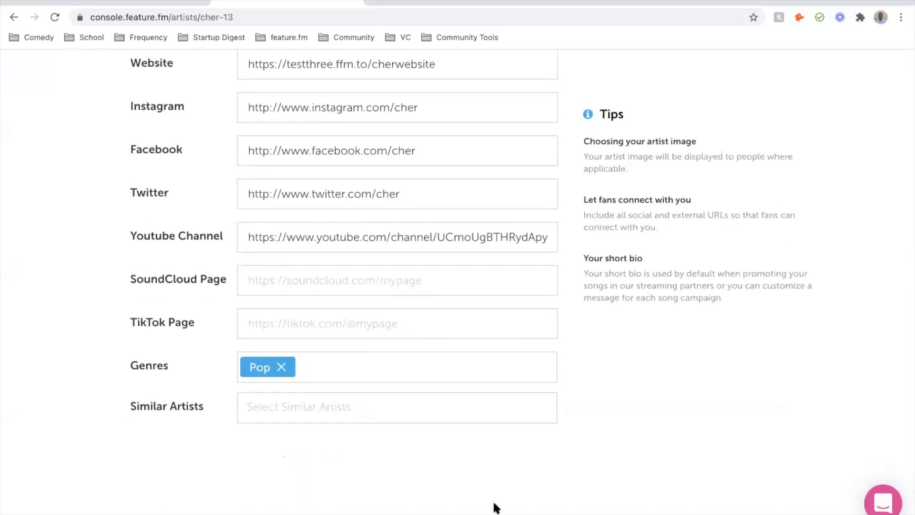
pyautogui.scroll(5, 173, 333)
pyautogui.scroll(8, 262, 220)
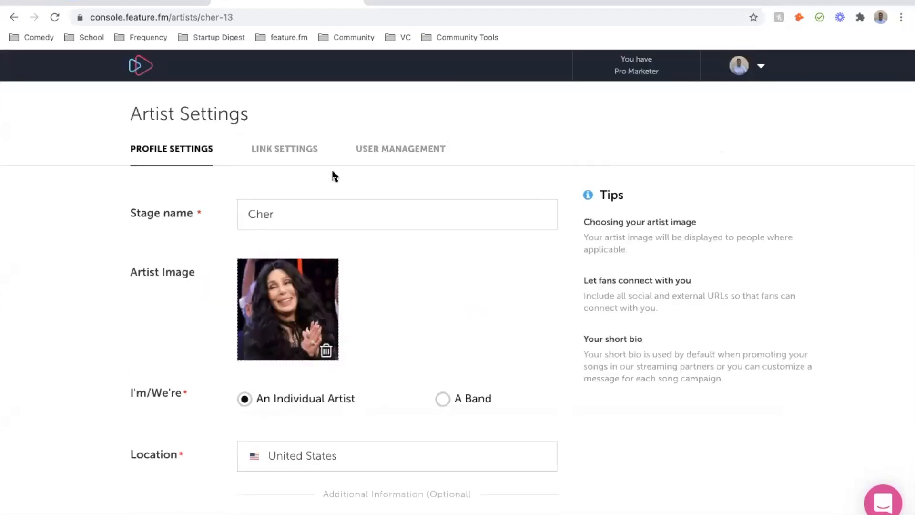
pyautogui.click(276, 152)
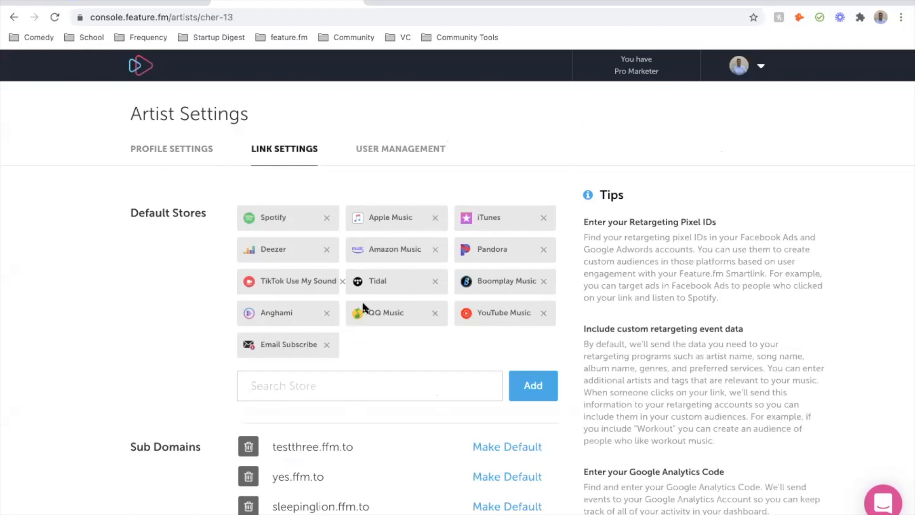
# - Add France as a localization territory in the artist's link settings
pyautogui.scroll(-2, 364, 305)
pyautogui.scroll(-9, 365, 309)
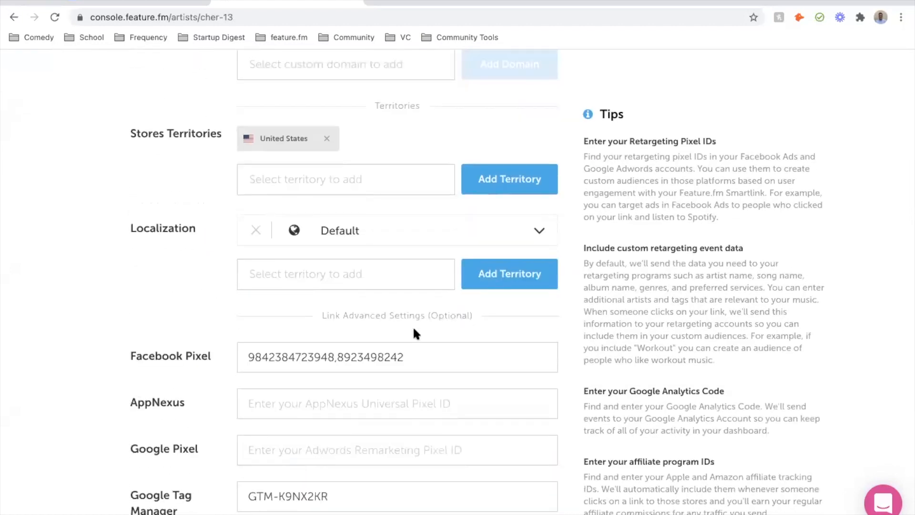
pyautogui.scroll(2, 413, 328)
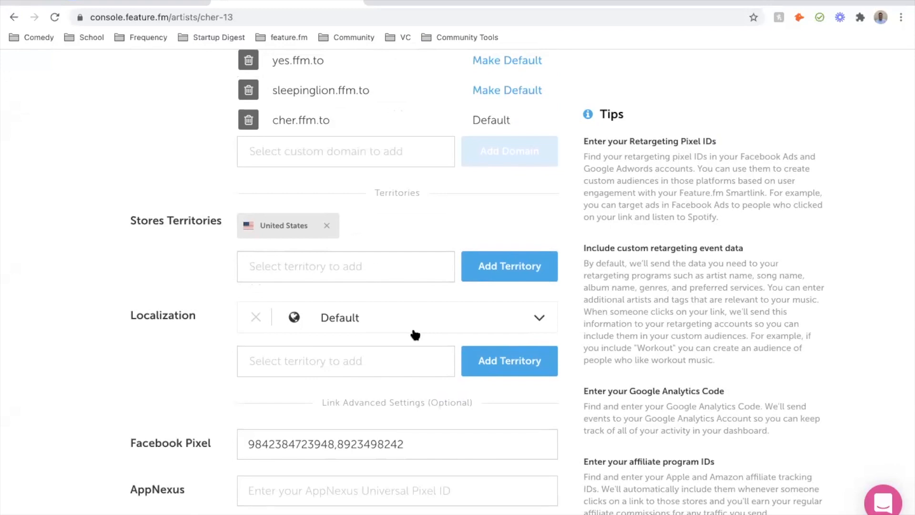
pyautogui.scroll(-3, 675, 415)
pyautogui.scroll(2, 675, 415)
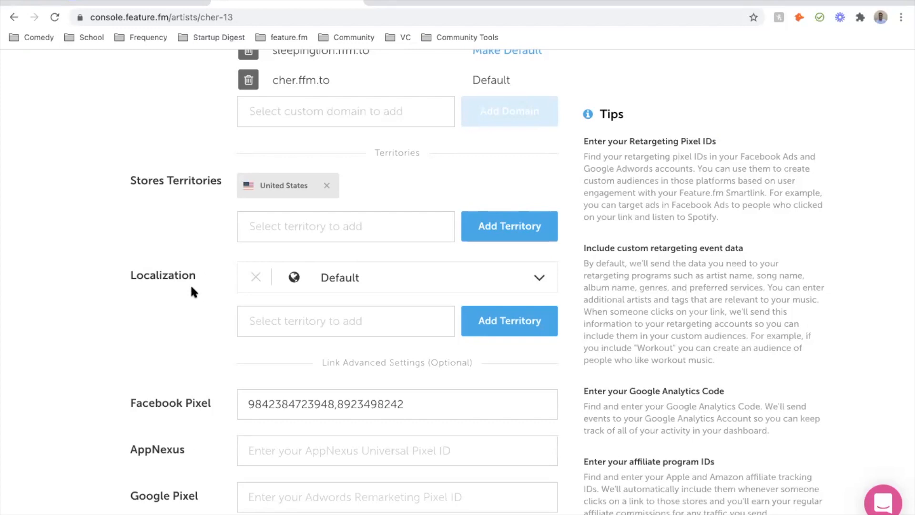
pyautogui.click(300, 320)
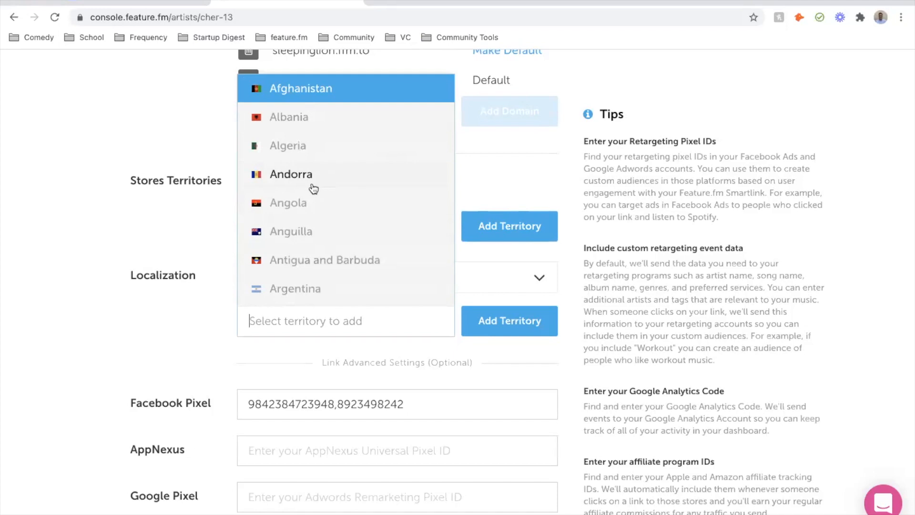
pyautogui.write('Fre')
pyautogui.press('BackSpace')
pyautogui.write('an')
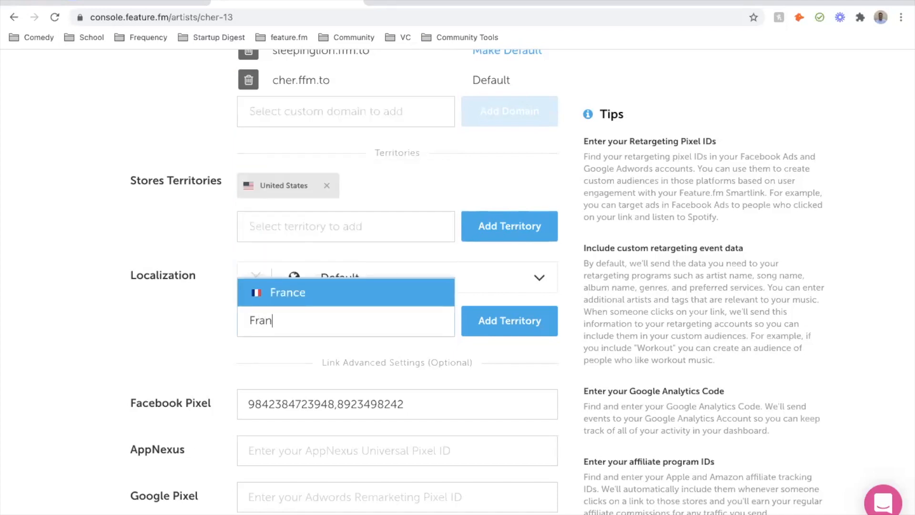
pyautogui.click(498, 330)
pyautogui.click(361, 320)
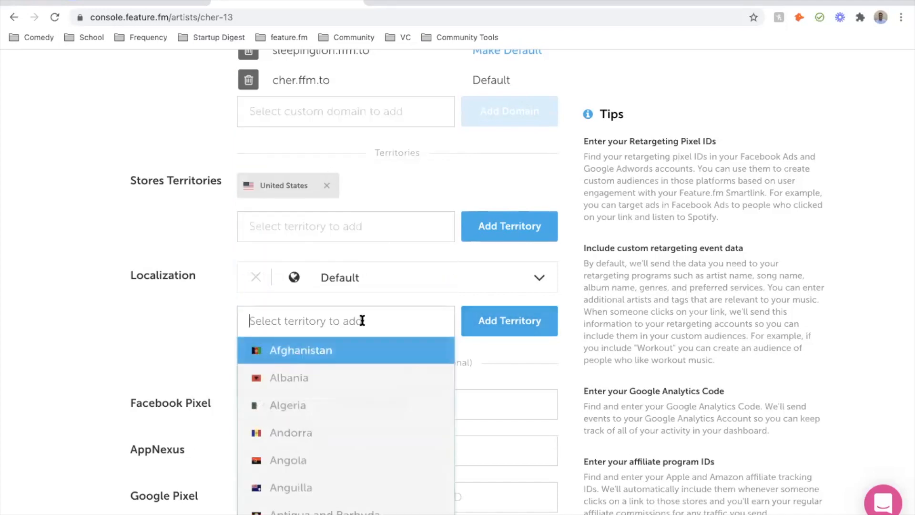
pyautogui.write('France')
pyautogui.click(372, 355)
pyautogui.click(474, 324)
# - Expand the France localization and reorder its music services, moving Deezer to first place and Pandora directly below Anghami
pyautogui.scroll(-2, 374, 312)
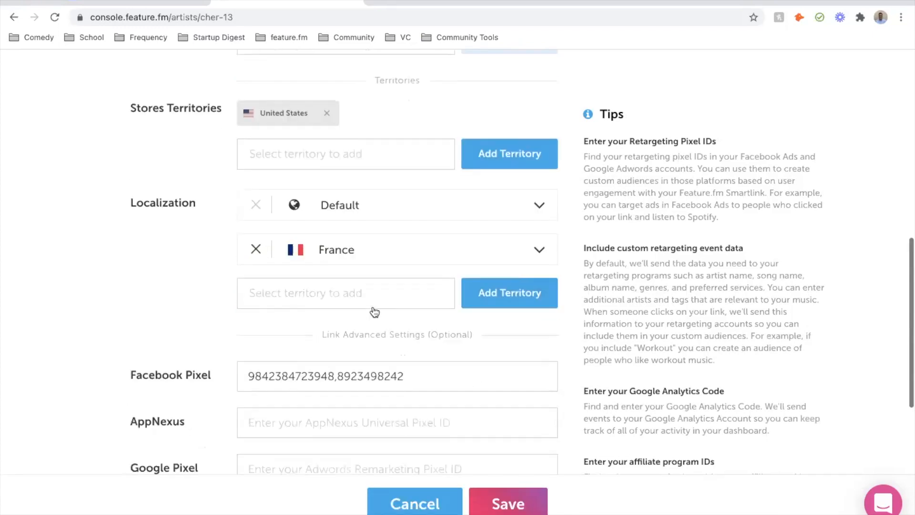
pyautogui.click(411, 218)
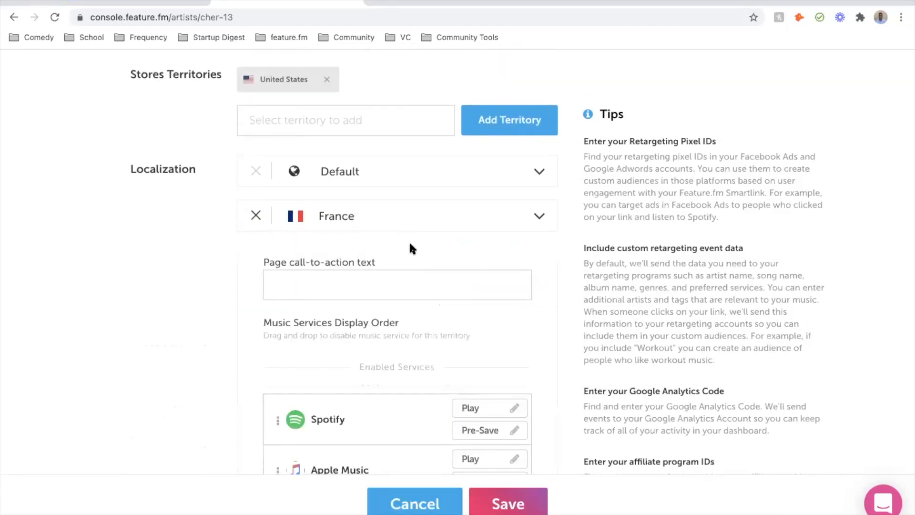
pyautogui.scroll(-6, 409, 241)
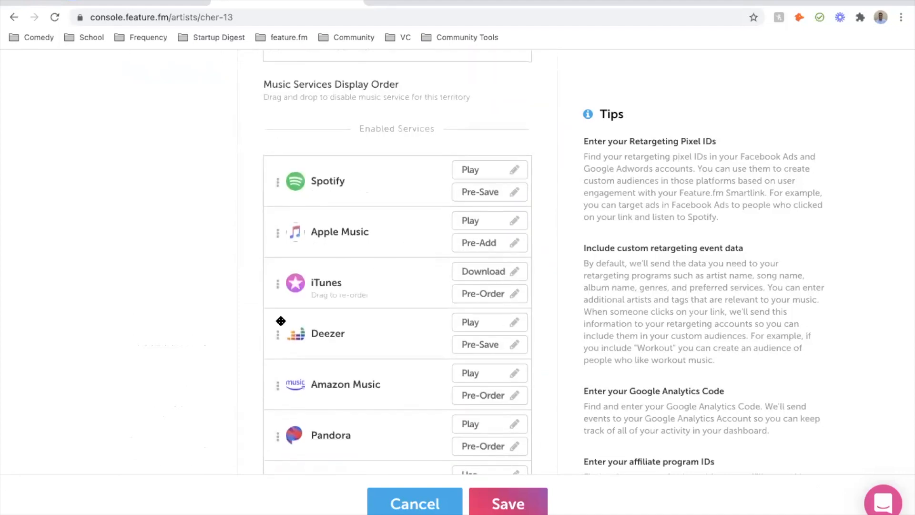
pyautogui.moveTo(278, 334); pyautogui.dragTo(274, 171)
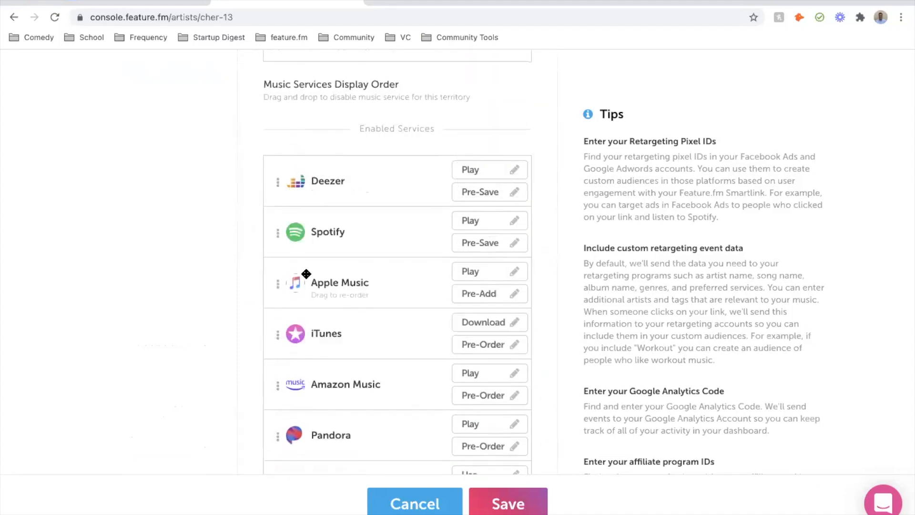
pyautogui.scroll(2, 300, 219)
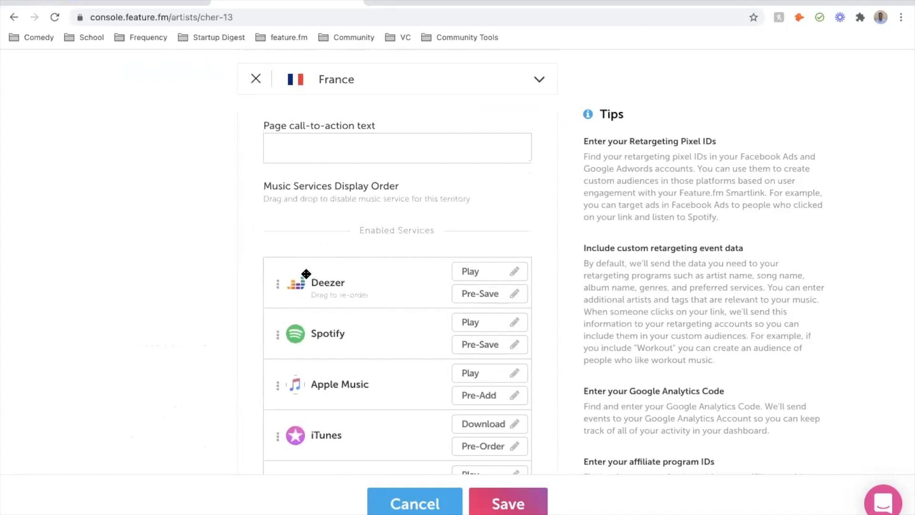
pyautogui.scroll(-7, 306, 273)
pyautogui.moveTo(327, 183); pyautogui.dragTo(239, 342)
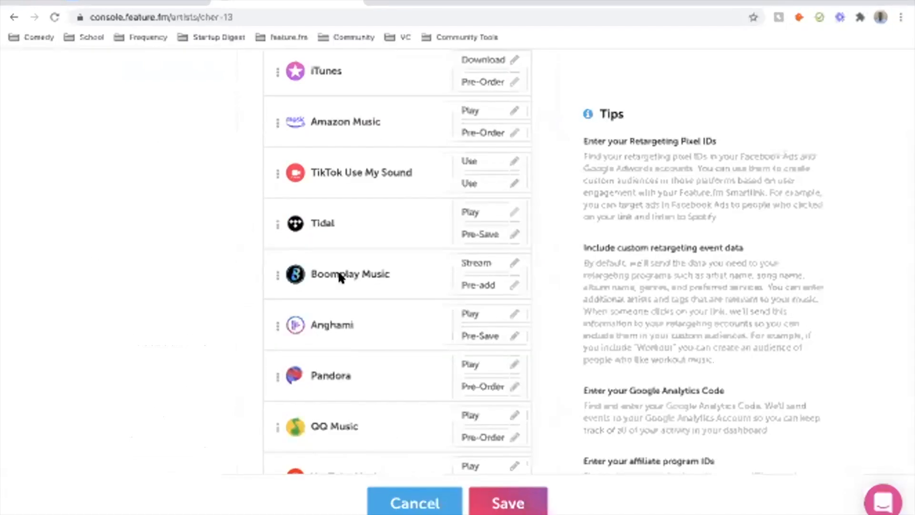
# - Disable QQ Music, Pandora, Anghami and Boomplay Music for the France territory
pyautogui.scroll(-1, 461, 321)
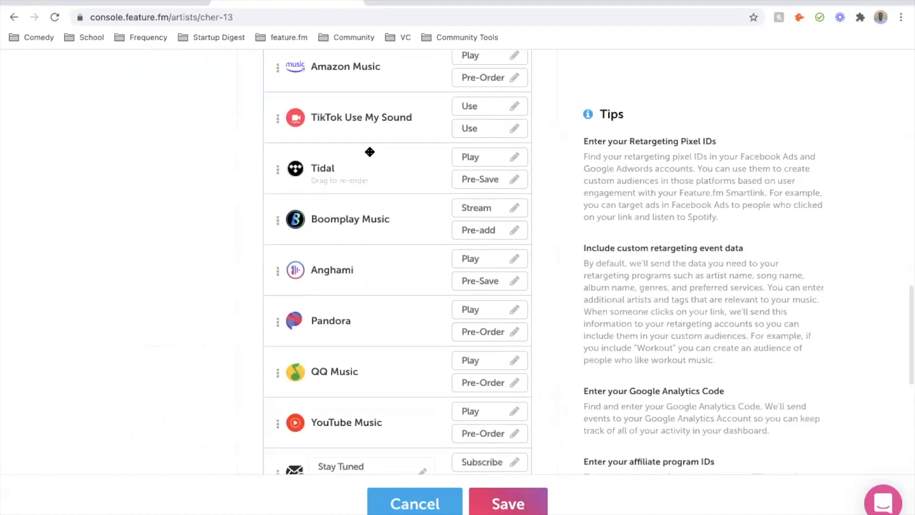
pyautogui.scroll(-6, 368, 246)
pyautogui.scroll(2, 370, 249)
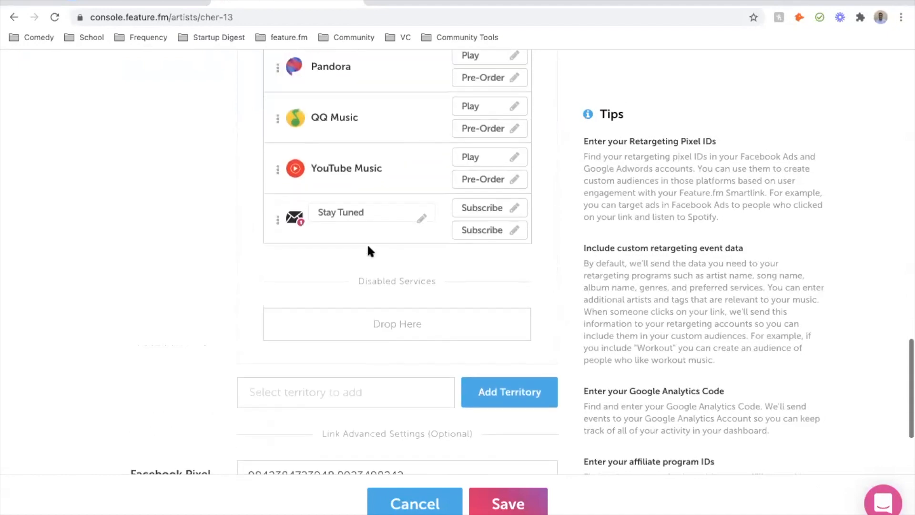
pyautogui.moveTo(336, 154); pyautogui.dragTo(323, 350)
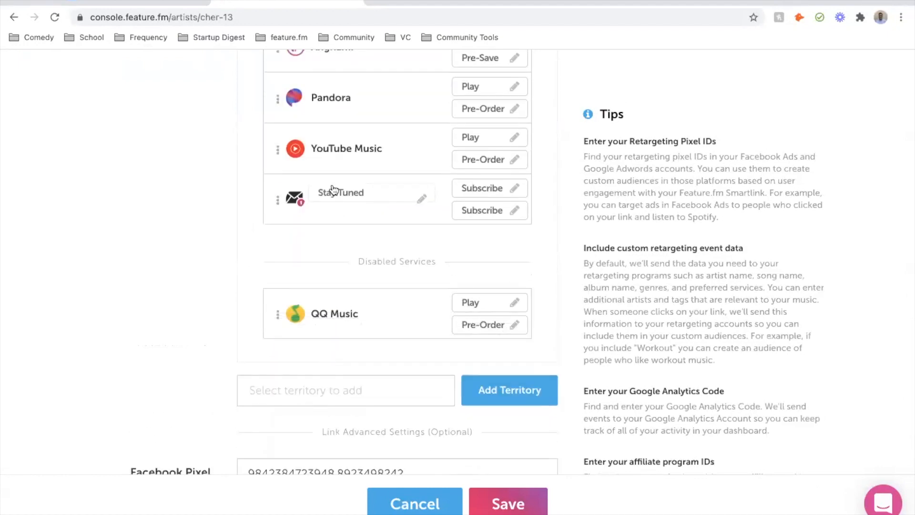
pyautogui.scroll(1, 328, 145)
pyautogui.moveTo(327, 145); pyautogui.dragTo(333, 370)
pyautogui.scroll(3, 333, 369)
pyautogui.moveTo(318, 186); pyautogui.dragTo(337, 444)
pyautogui.scroll(6, 339, 445)
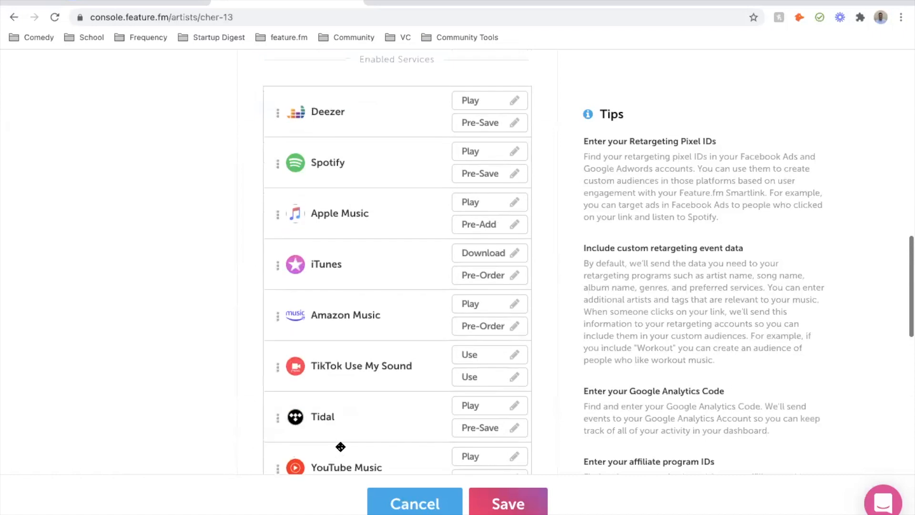
# - Move the Stay Tuned email subscribe option to first place among France's enabled services and collapse the France localization
pyautogui.scroll(-4, 329, 443)
pyautogui.scroll(1, 275, 292)
pyautogui.moveTo(276, 262); pyautogui.dragTo(278, 86)
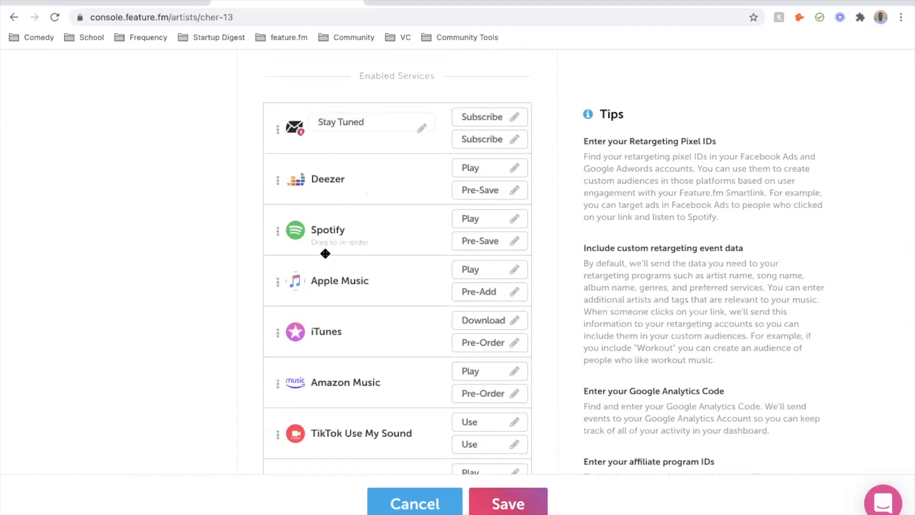
pyautogui.scroll(-3, 337, 384)
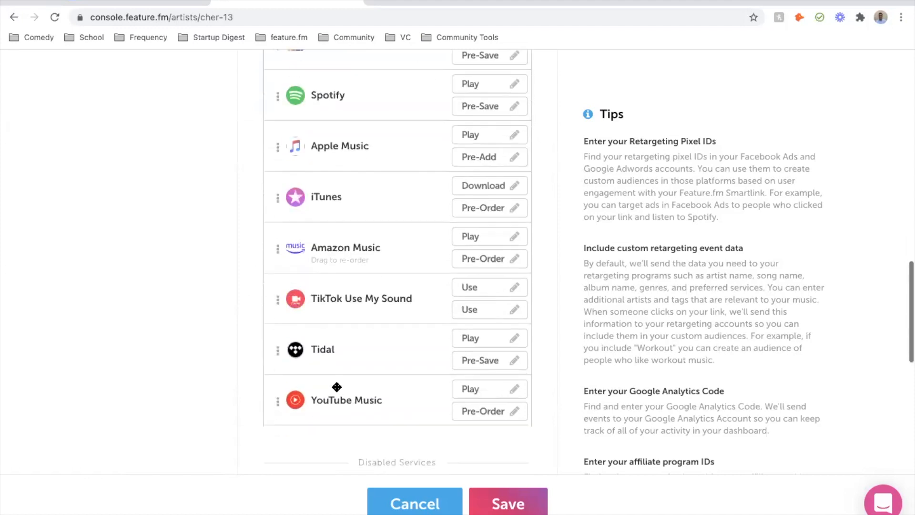
pyautogui.scroll(8, 337, 387)
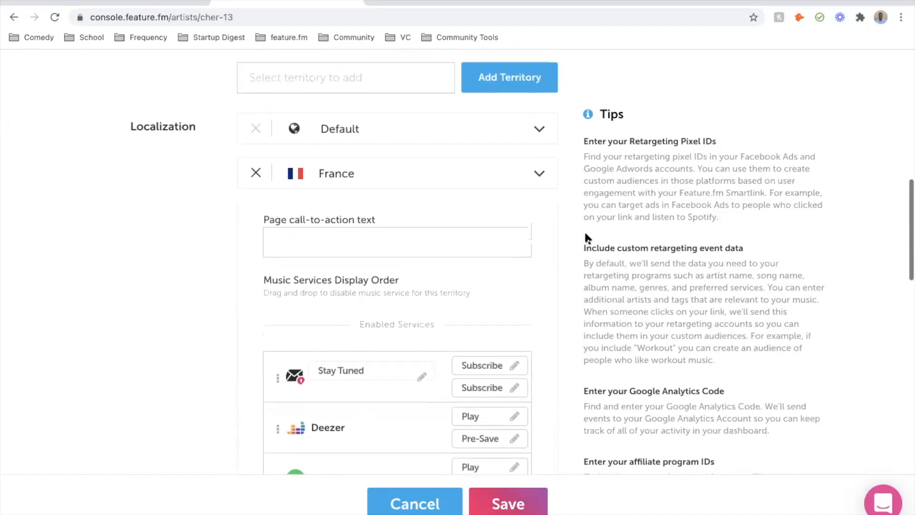
pyautogui.click(539, 175)
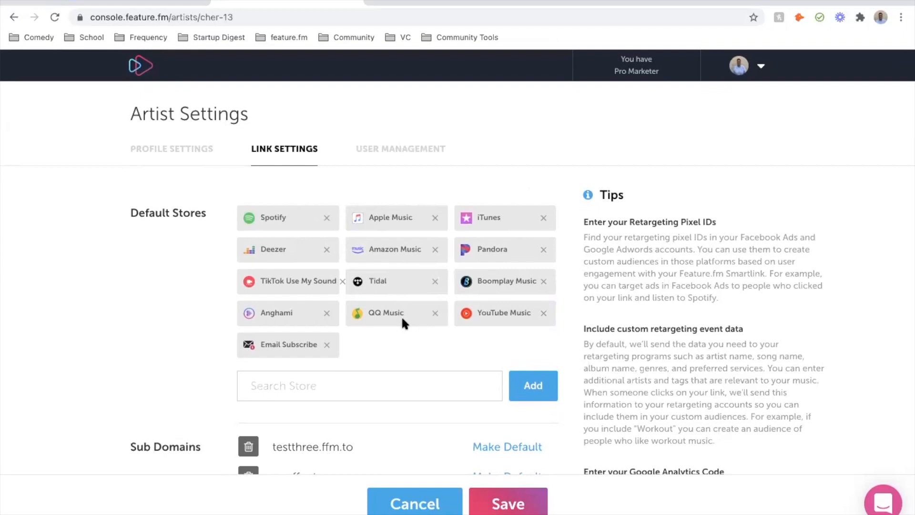
# - Add South Africa as a localization territory below France
pyautogui.scroll(-2, 402, 318)
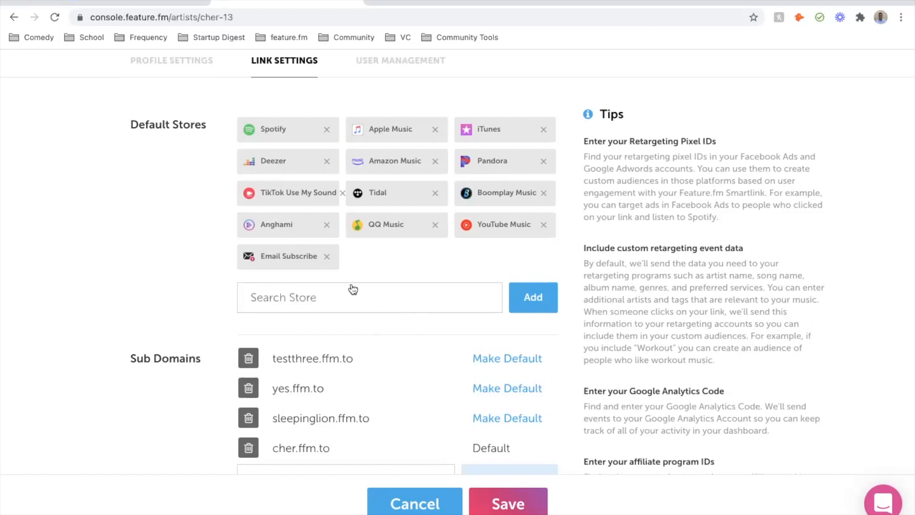
pyautogui.scroll(-15, 351, 287)
pyautogui.scroll(9, 352, 273)
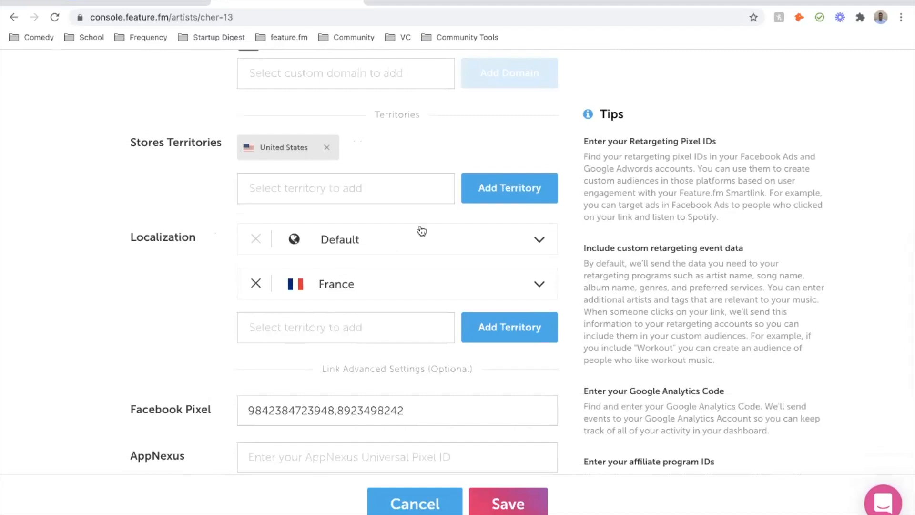
pyautogui.click(310, 327)
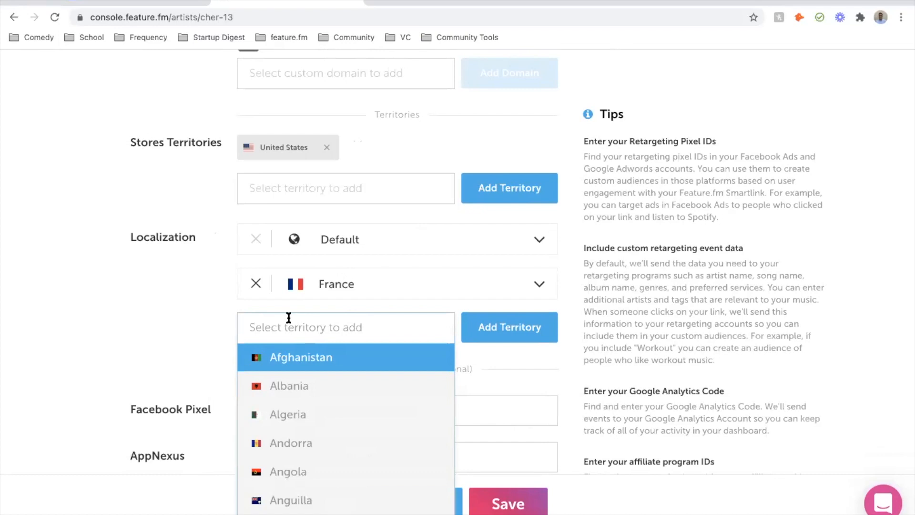
pyautogui.write('South Afric')
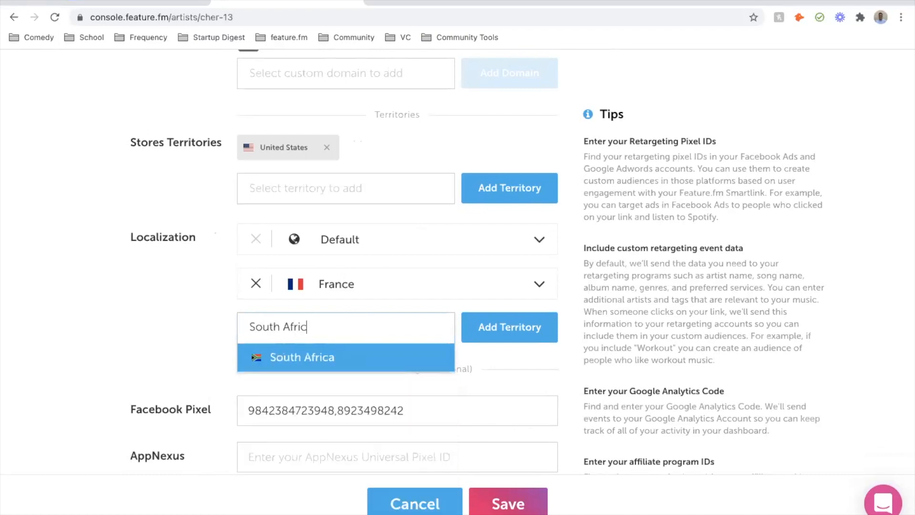
pyautogui.click(318, 357)
pyautogui.click(486, 332)
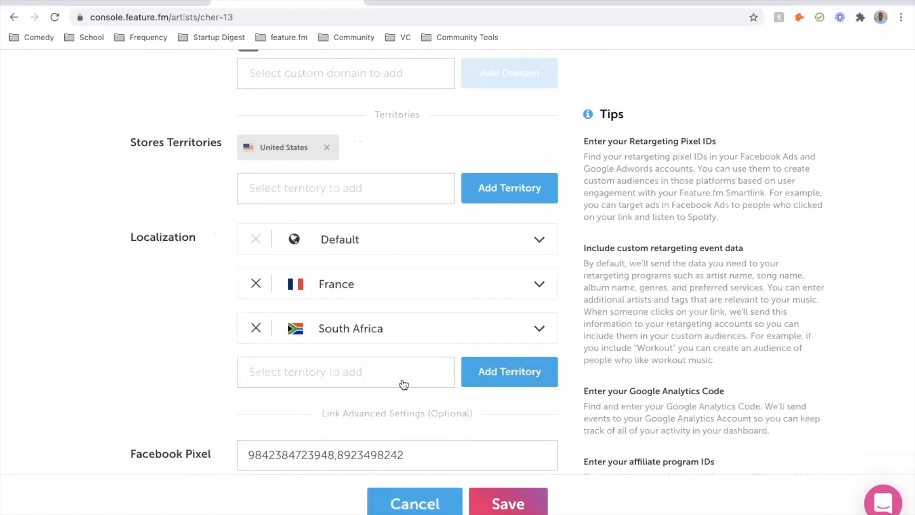
# - Expand the South Africa localization and move its Stay Tuned email subscribe option to first place among the enabled services
pyautogui.click(513, 326)
pyautogui.scroll(-7, 466, 373)
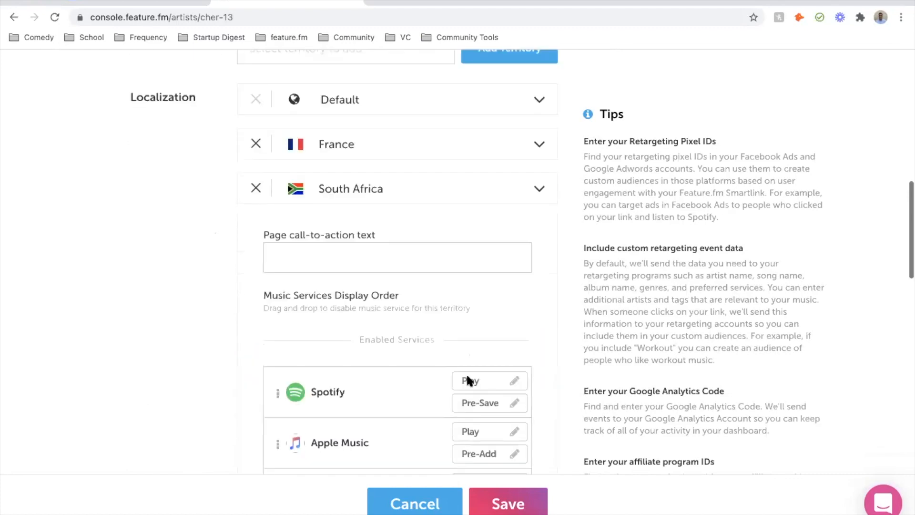
pyautogui.scroll(-8, 466, 373)
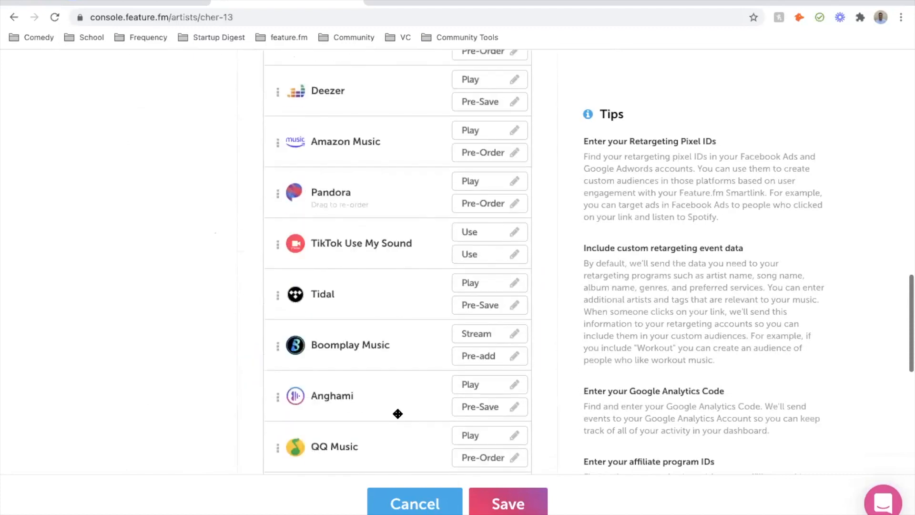
pyautogui.scroll(-2, 398, 413)
pyautogui.moveTo(274, 351); pyautogui.dragTo(284, 178)
# - Disable QQ Music and Anghami for the South Africa territory
pyautogui.scroll(-5, 302, 272)
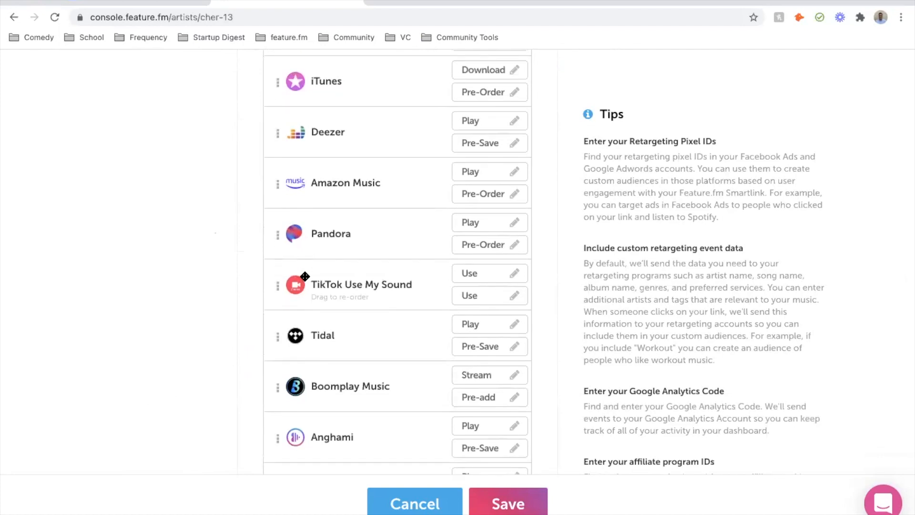
pyautogui.scroll(-5, 305, 276)
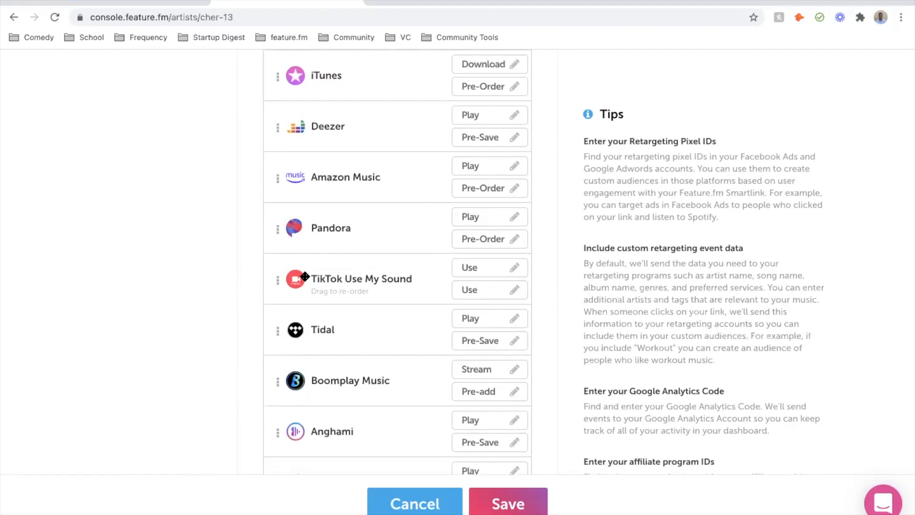
pyautogui.scroll(2, 305, 277)
pyautogui.scroll(1, 305, 276)
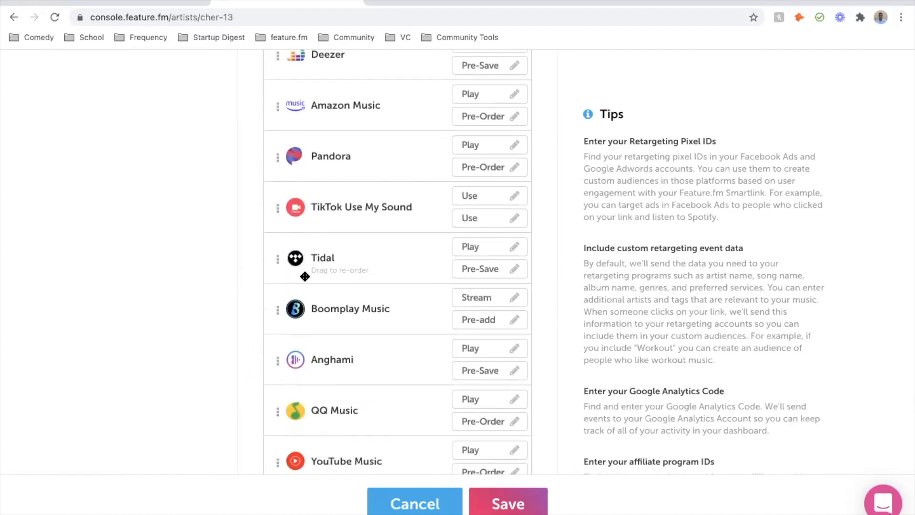
pyautogui.scroll(-6, 350, 367)
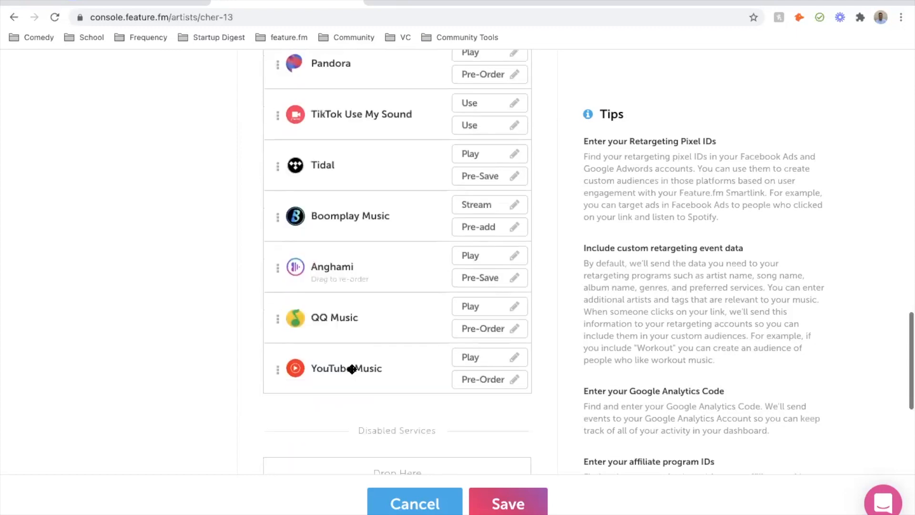
pyautogui.scroll(2, 352, 371)
pyautogui.scroll(-3, 352, 369)
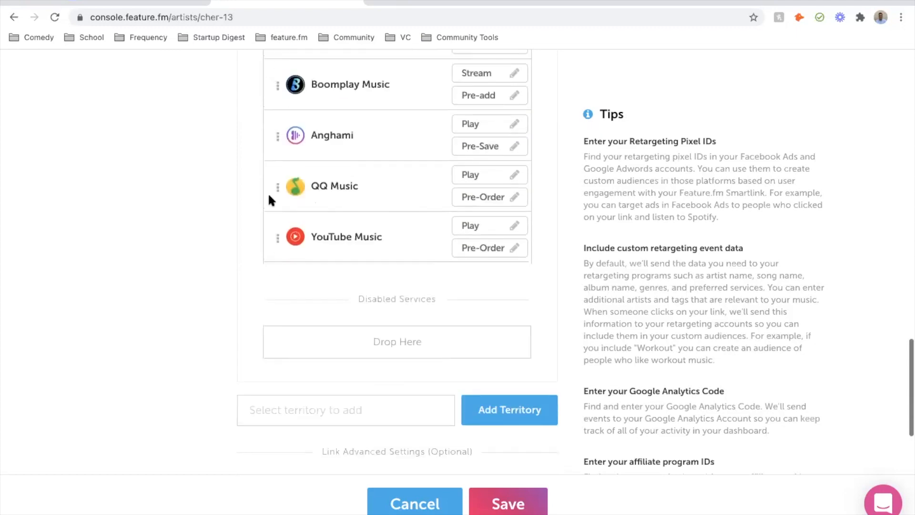
pyautogui.moveTo(276, 184); pyautogui.dragTo(284, 330)
pyautogui.scroll(2, 281, 289)
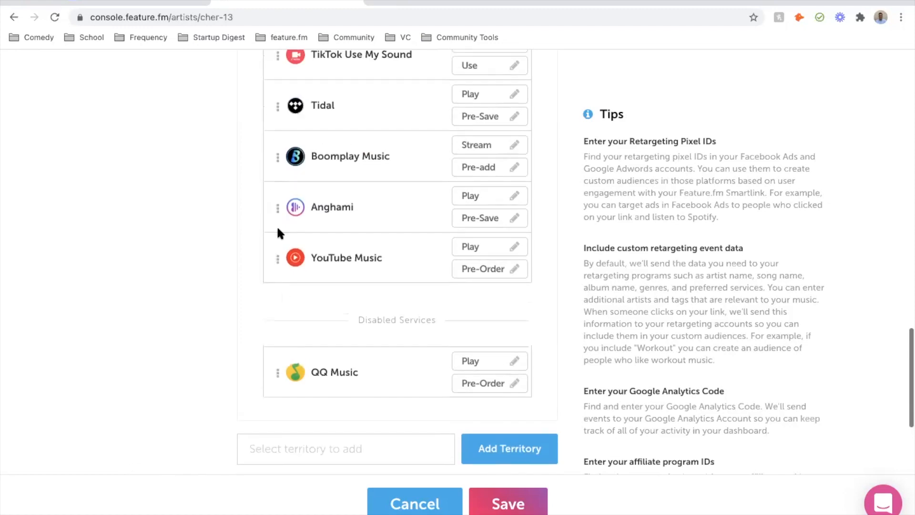
pyautogui.moveTo(278, 214); pyautogui.dragTo(304, 380)
pyautogui.scroll(2, 295, 362)
# - Move YouTube Music above TikTok Use My Sound in South Africa's service order and disable Pandora for the territory
pyautogui.moveTo(279, 290); pyautogui.dragTo(276, 129)
pyautogui.scroll(3, 276, 128)
pyautogui.moveTo(278, 190); pyautogui.dragTo(299, 432)
pyautogui.scroll(-2, 299, 433)
pyautogui.scroll(-1, 299, 433)
pyautogui.moveTo(302, 250); pyautogui.dragTo(316, 366)
# - Move iTunes between Tidal and Boomplay Music in South Africa's enabled services
pyautogui.scroll(5, 316, 366)
pyautogui.scroll(3, 316, 366)
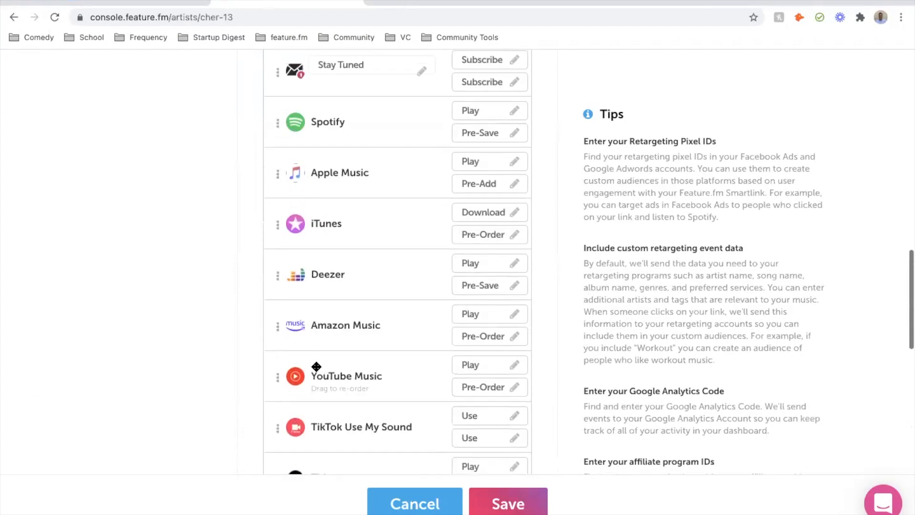
pyautogui.scroll(-3, 316, 366)
pyautogui.moveTo(268, 185); pyautogui.dragTo(289, 454)
pyautogui.scroll(-3, 290, 455)
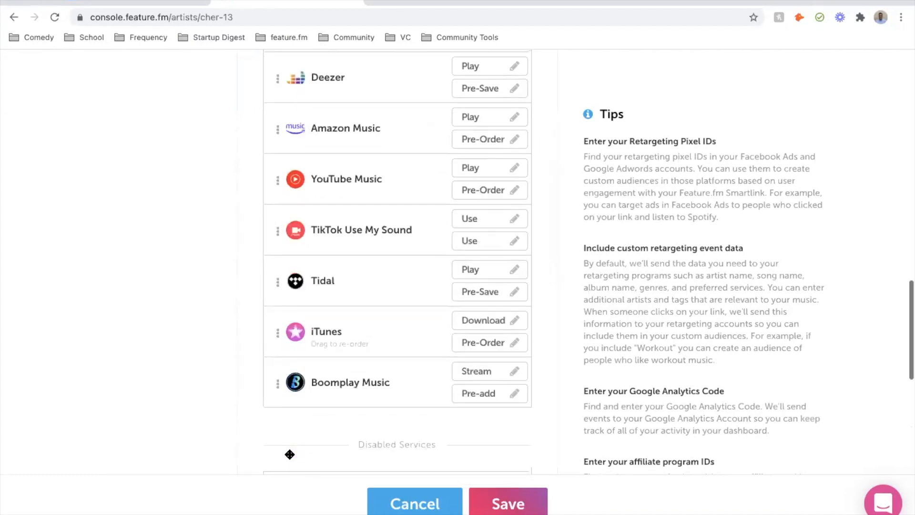
# - Disable iTunes for the South Africa territory and move Boomplay Music between Stay Tuned and Spotify in its enabled services
pyautogui.moveTo(279, 197); pyautogui.dragTo(294, 339)
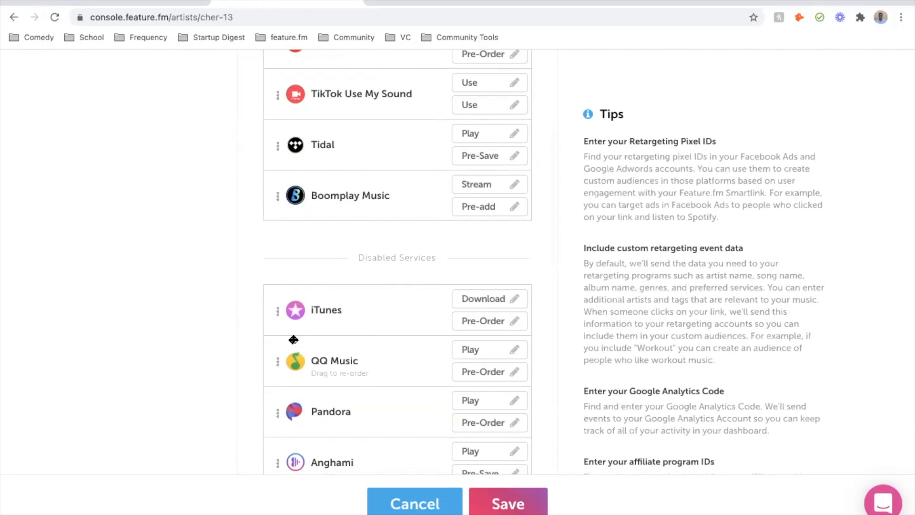
pyautogui.scroll(6, 294, 279)
pyautogui.scroll(-2, 295, 279)
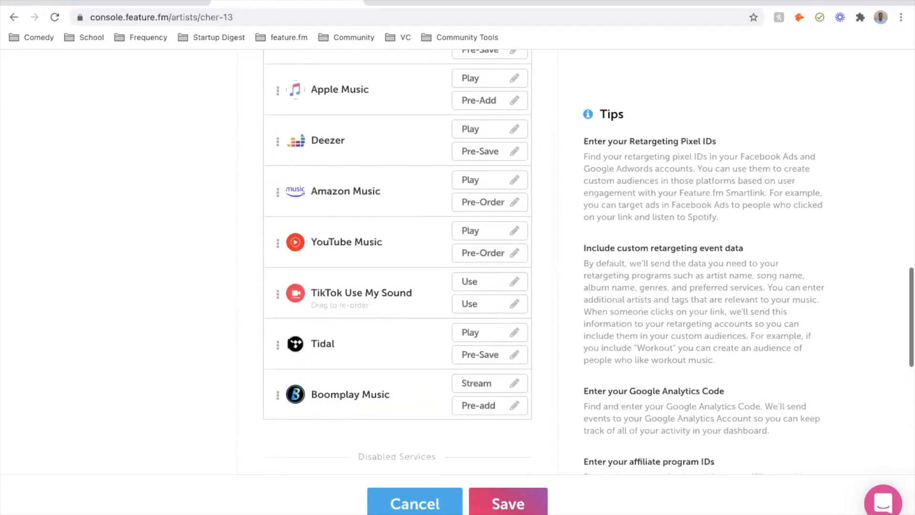
pyautogui.moveTo(277, 394); pyautogui.dragTo(279, 116)
pyautogui.scroll(2, 280, 83)
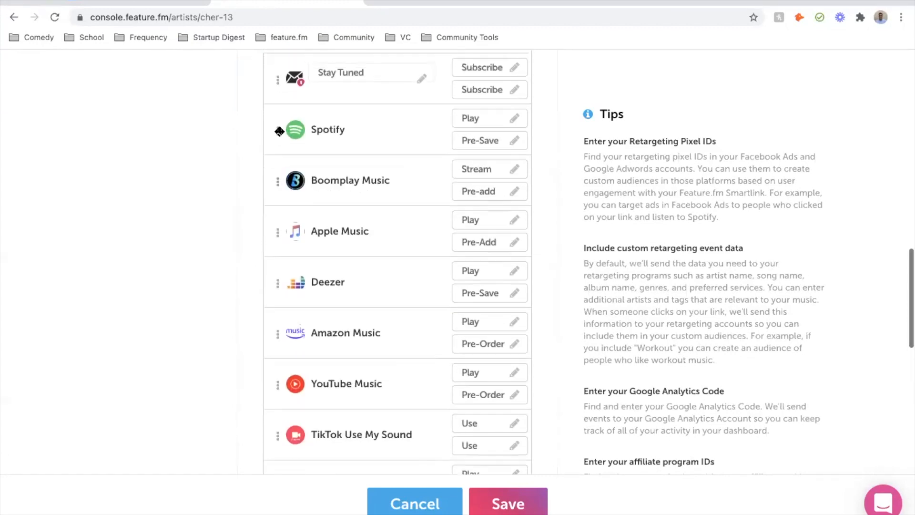
pyautogui.moveTo(278, 179); pyautogui.dragTo(282, 149)
# - Search the stores that can be added to the artist's default stores for "Mo", look through the matches and clear the search
pyautogui.scroll(15, 280, 147)
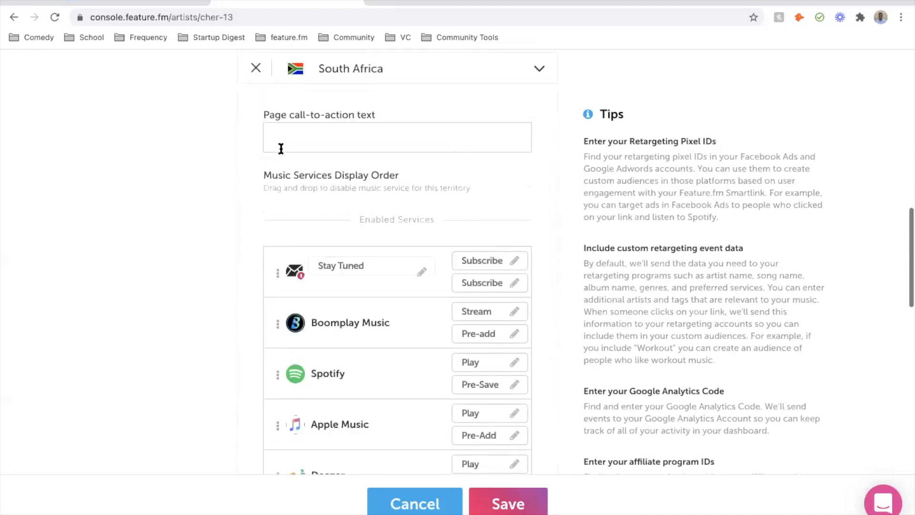
pyautogui.click(299, 387)
pyautogui.write('Mk')
pyautogui.press('BackSpace')
pyautogui.write('o')
pyautogui.scroll(-3, 296, 391)
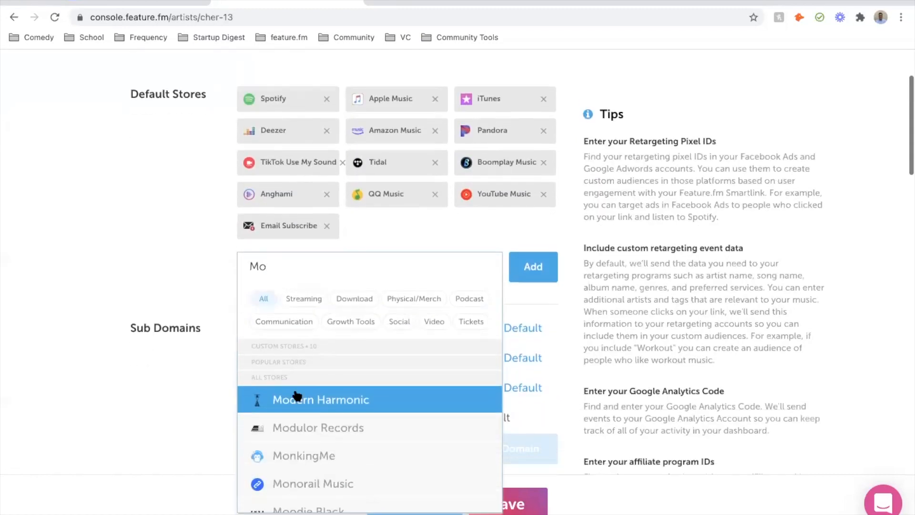
pyautogui.scroll(-2, 309, 439)
pyautogui.scroll(5, 308, 439)
pyautogui.doubleClick(272, 316)
pyautogui.press('BackSpace')
pyautogui.press('Return')
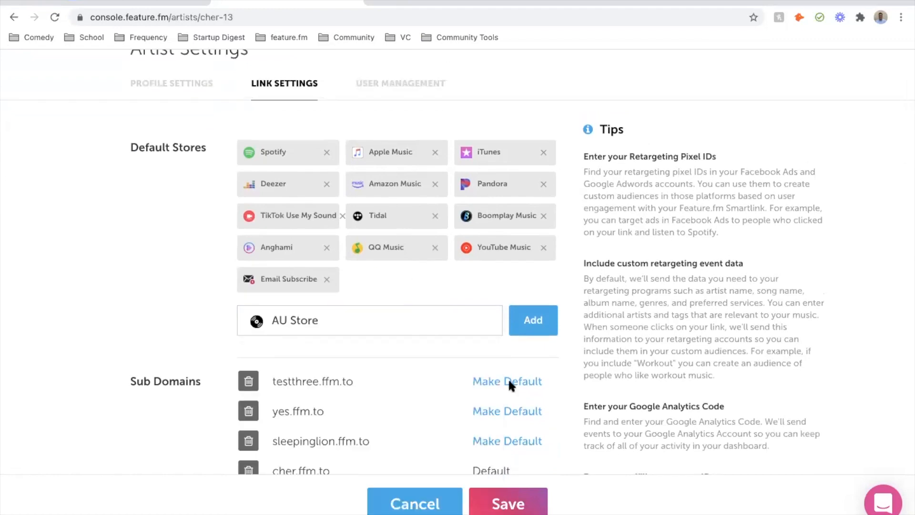
# - Review the South Africa service order and save the artist's link settings
pyautogui.scroll(-5, 513, 389)
pyautogui.scroll(-8, 514, 388)
pyautogui.scroll(1, 514, 394)
pyautogui.scroll(-3, 514, 394)
pyautogui.scroll(1, 516, 392)
pyautogui.scroll(-6, 516, 392)
pyautogui.scroll(1, 516, 393)
pyautogui.scroll(1, 517, 393)
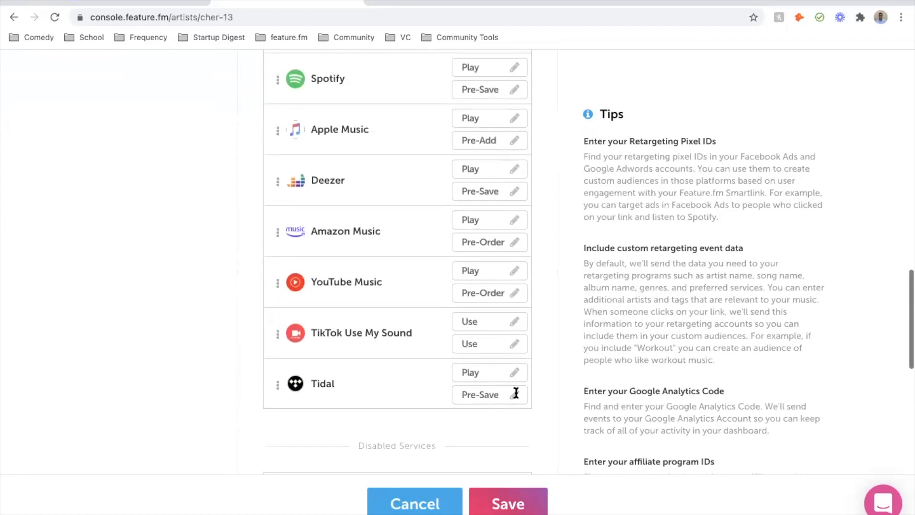
pyautogui.click(512, 498)
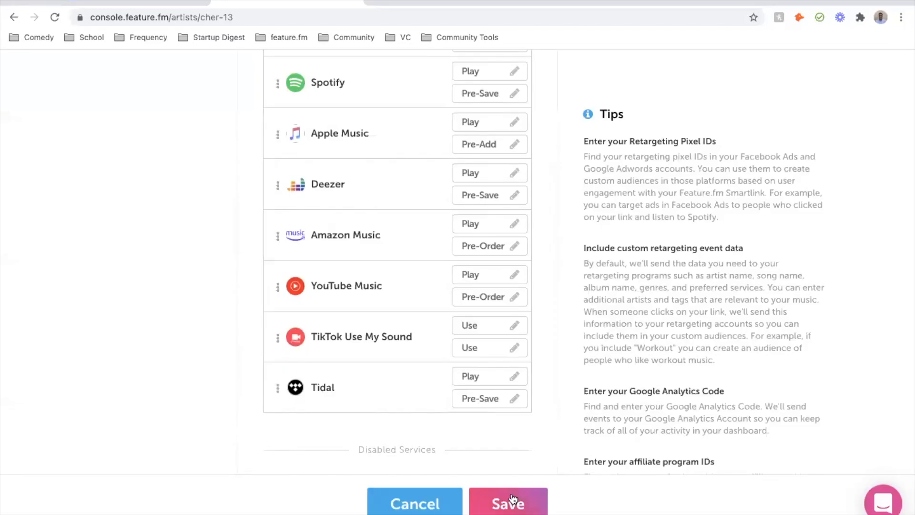
# - Leave the artist settings and open the Cher - Greatest Hits pre-release link for editing from Cher's smart links
pyautogui.scroll(20, 511, 494)
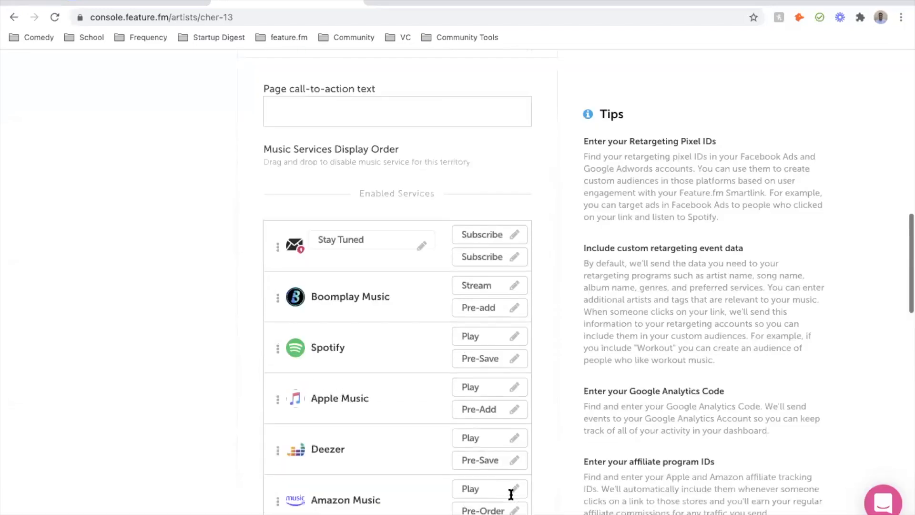
pyautogui.scroll(-14, 513, 499)
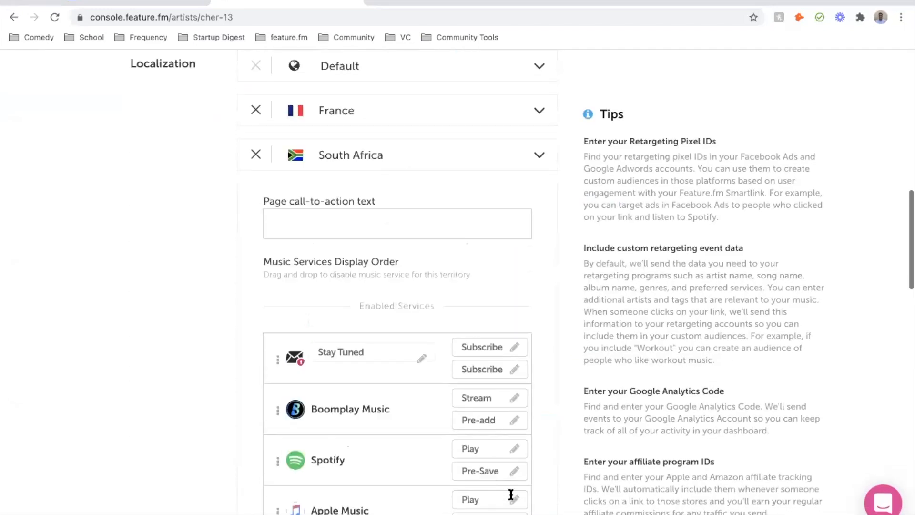
pyautogui.scroll(14, 546, 195)
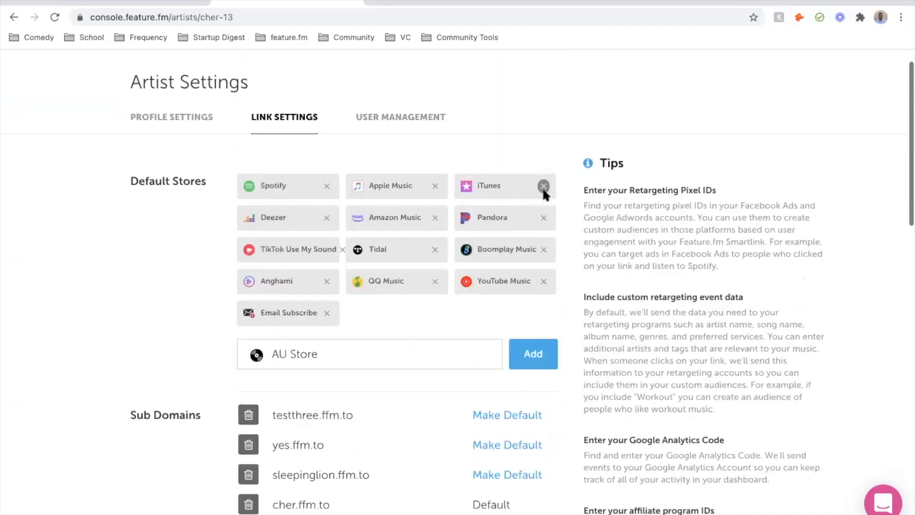
pyautogui.click(151, 66)
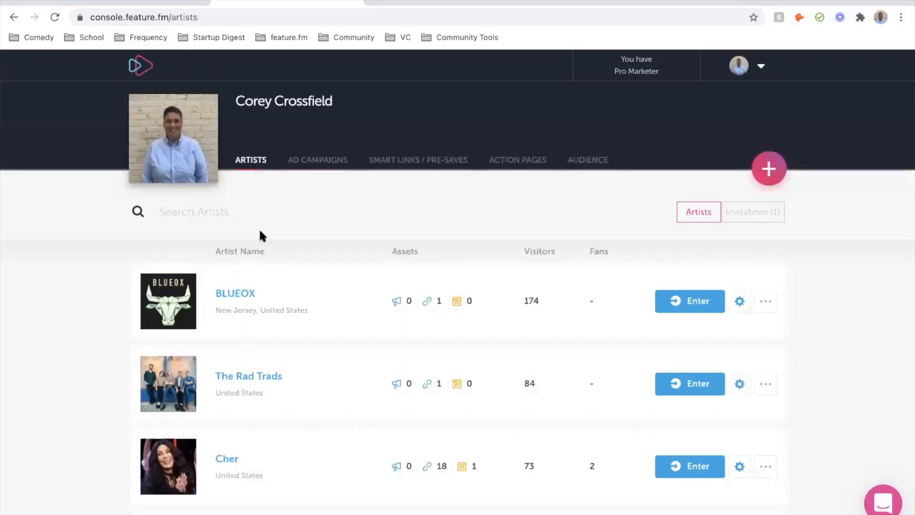
pyautogui.scroll(-3, 443, 395)
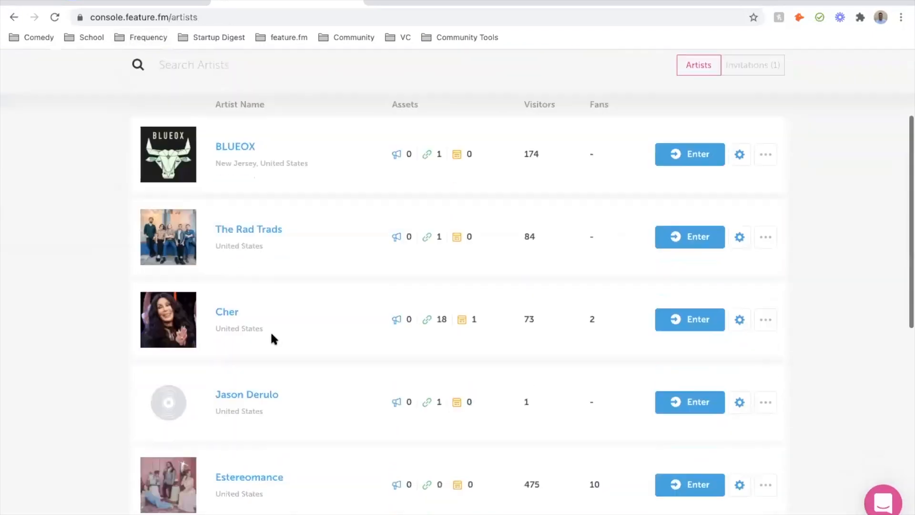
pyautogui.click(226, 312)
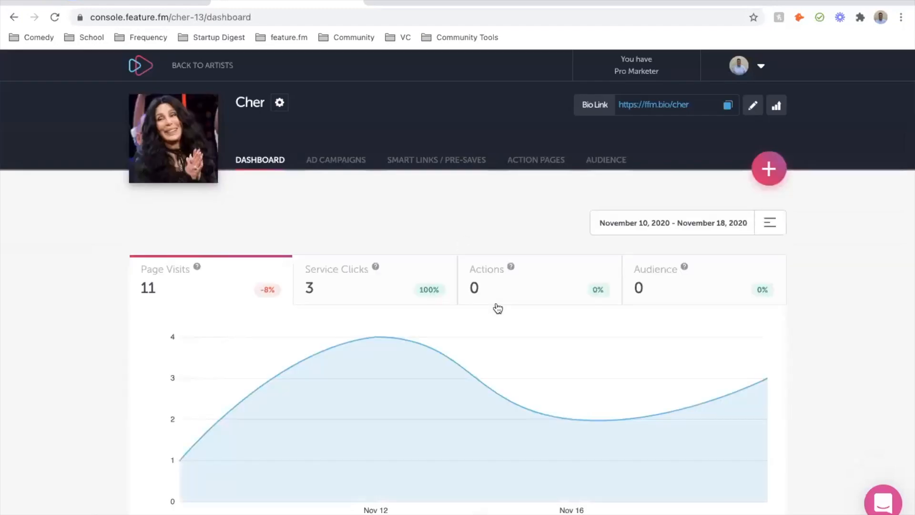
pyautogui.click(420, 161)
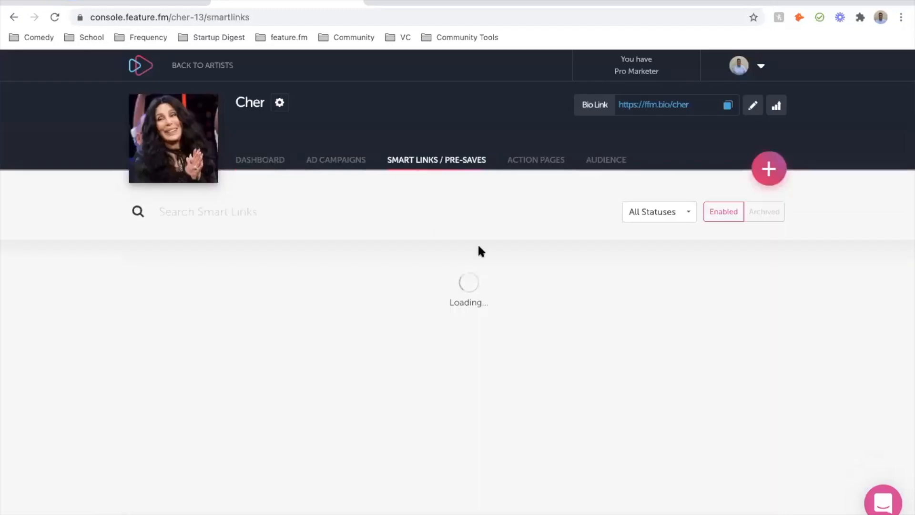
pyautogui.scroll(-2, 709, 339)
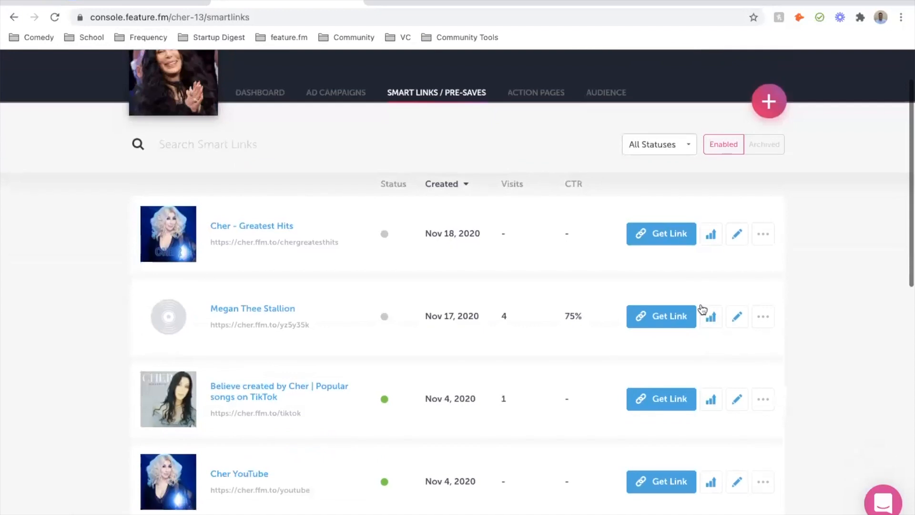
pyautogui.click(737, 235)
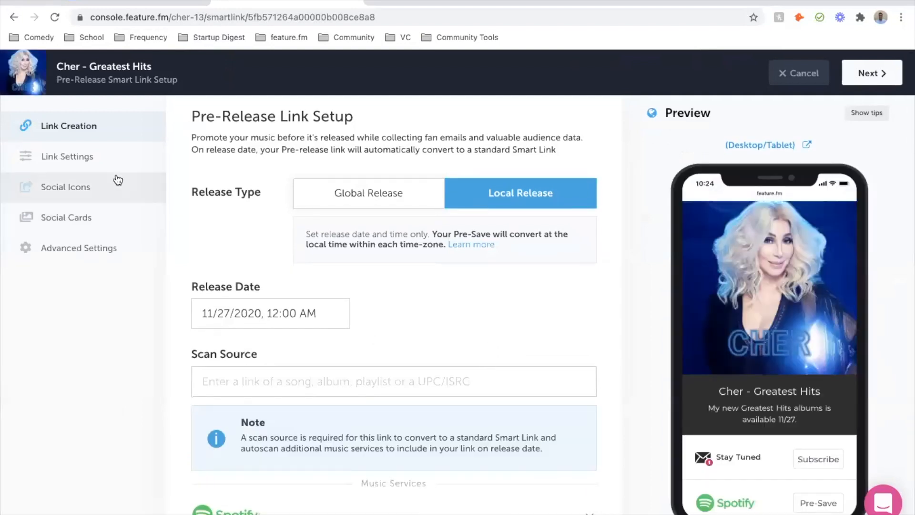
# - Enable the France and South Africa territories in the link settings of Cher - Greatest Hits and save the territory selection
pyautogui.click(108, 163)
pyautogui.scroll(-1, 493, 354)
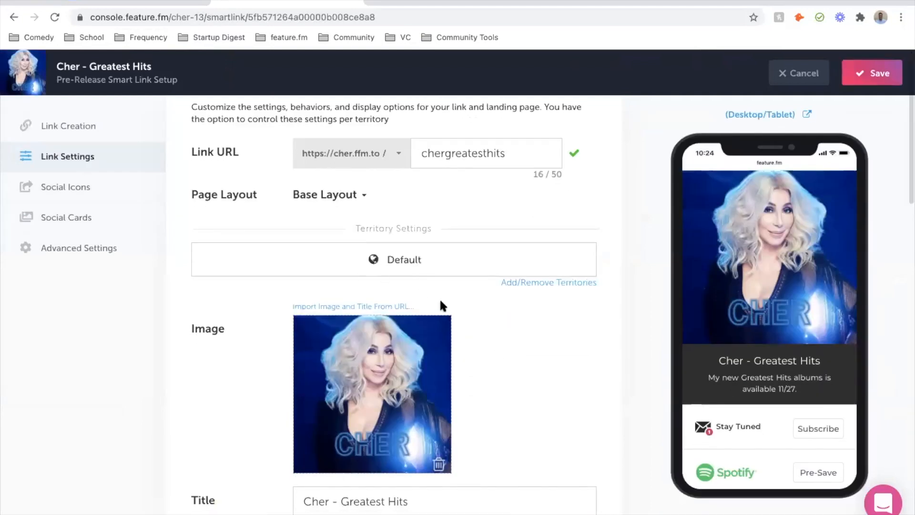
pyautogui.click(542, 283)
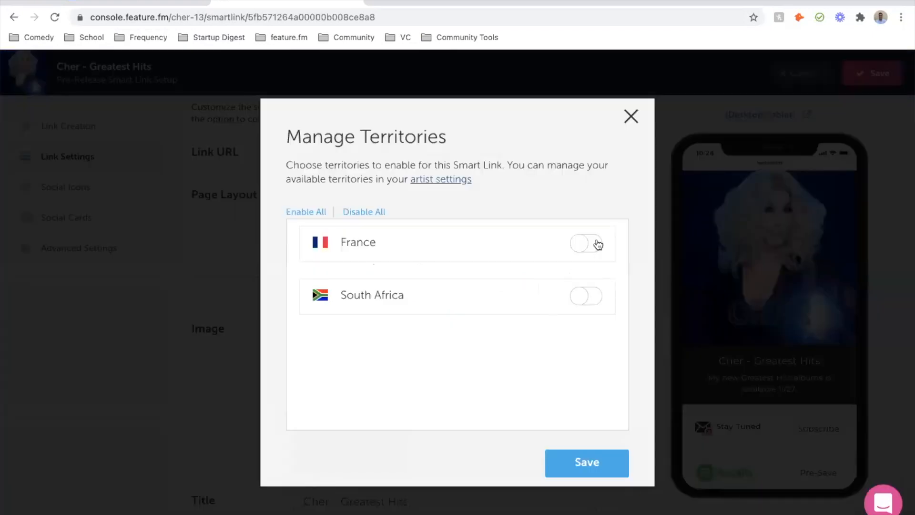
pyautogui.click(598, 245)
pyautogui.click(590, 294)
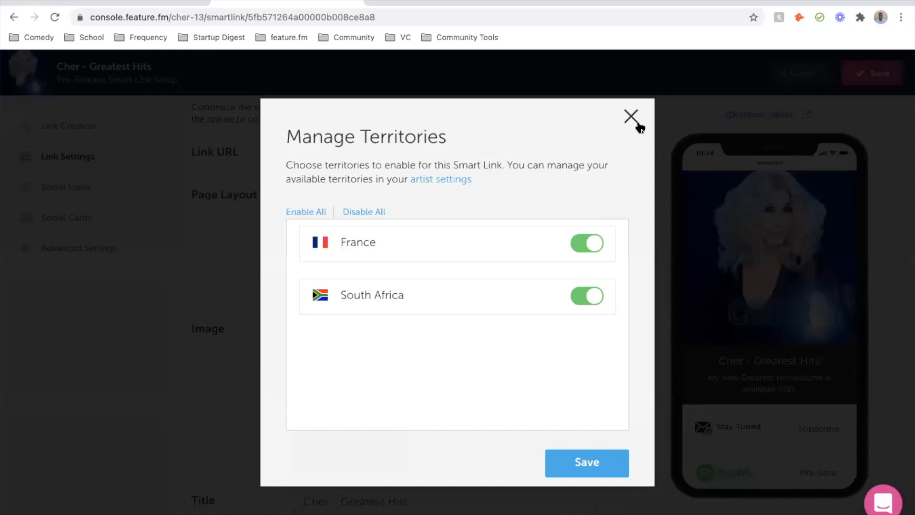
pyautogui.click(588, 471)
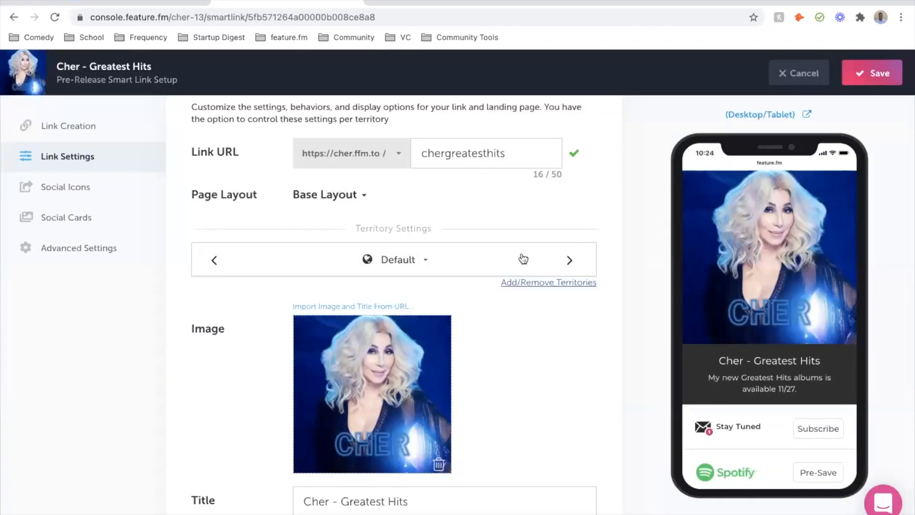
# - Show the link's France territory settings and check the order of music services in the landing page preview
pyautogui.click(568, 261)
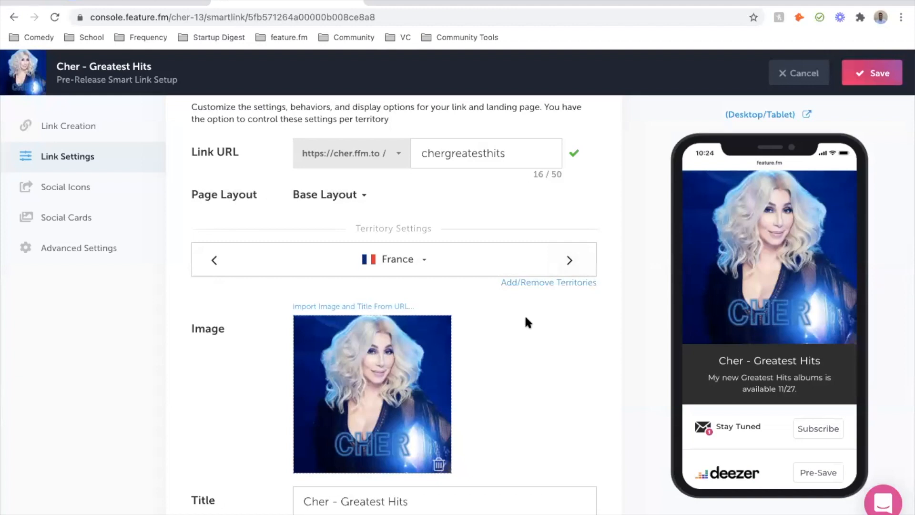
pyautogui.scroll(-2, 543, 362)
pyautogui.click(422, 163)
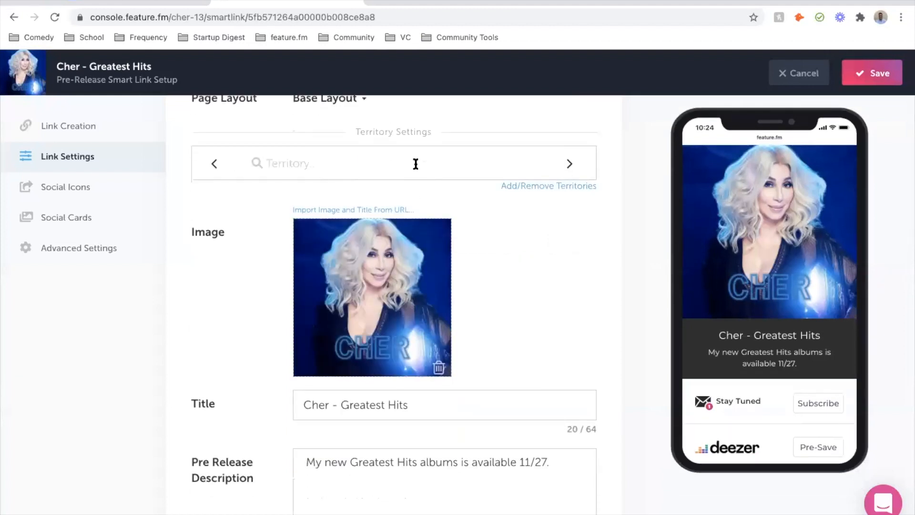
pyautogui.click(596, 260)
pyautogui.scroll(-1, 590, 254)
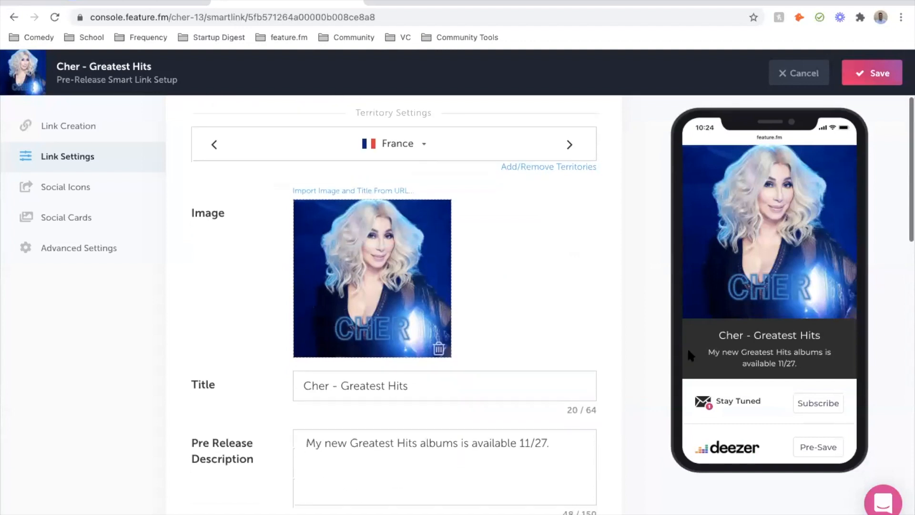
pyautogui.scroll(-1, 767, 323)
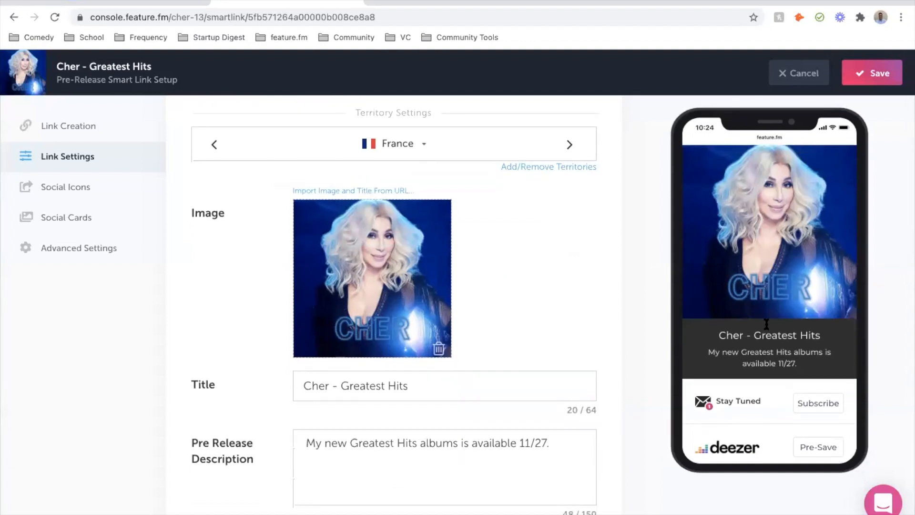
pyautogui.scroll(-4, 791, 371)
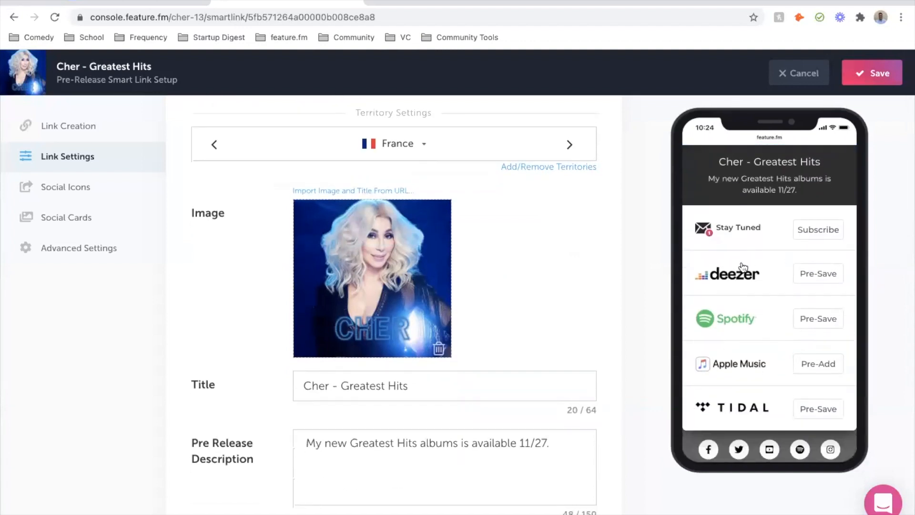
pyautogui.scroll(3, 623, 298)
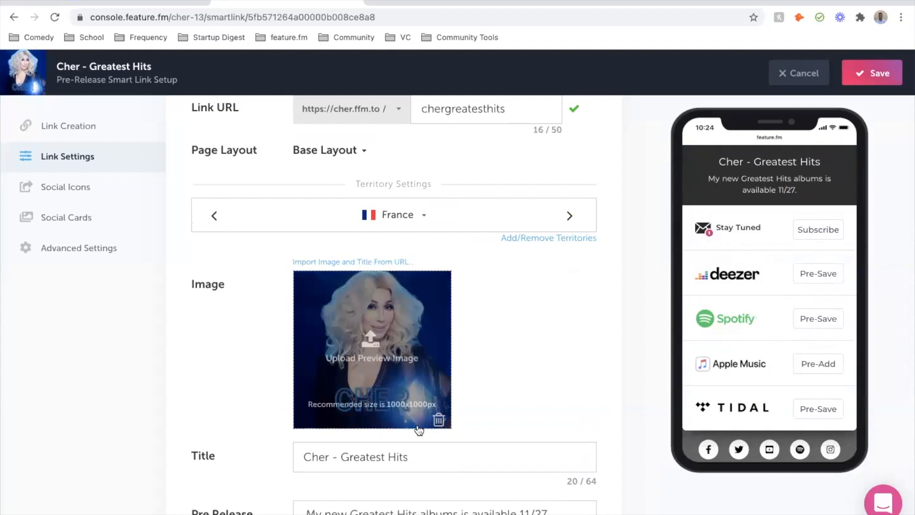
# - Show the link's South Africa territory settings and examine its landing page preview, descriptions and default stores order
pyautogui.click(570, 215)
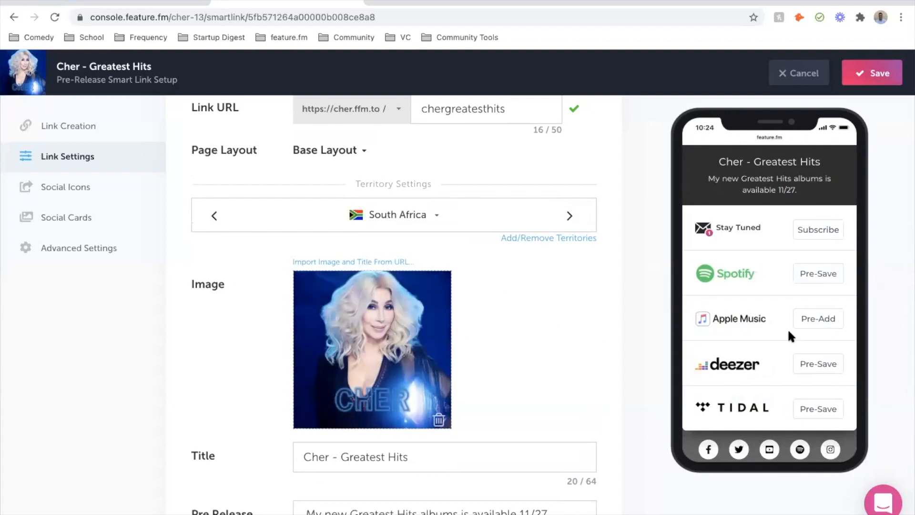
pyautogui.scroll(-13, 604, 367)
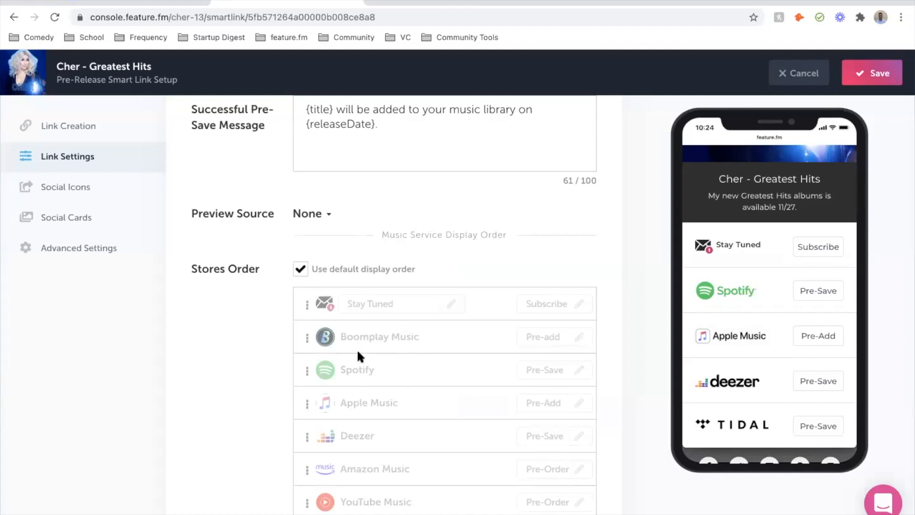
pyautogui.scroll(12, 357, 350)
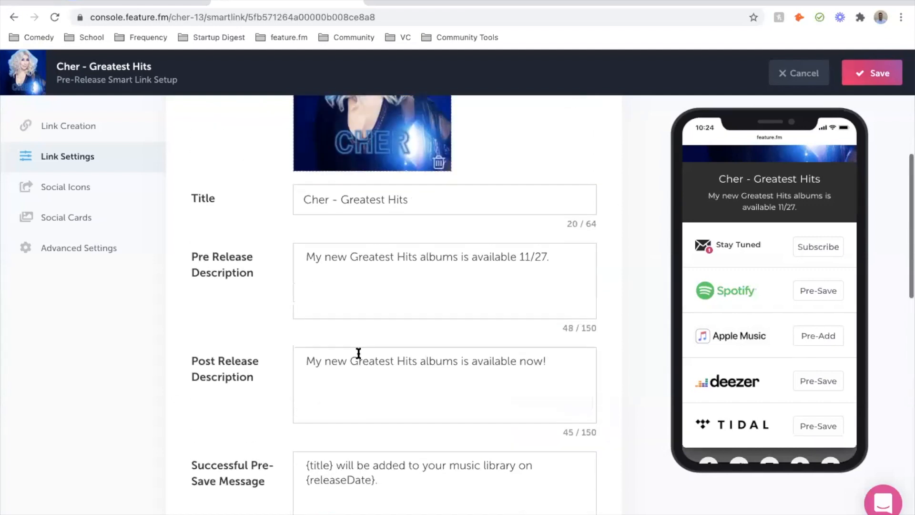
pyautogui.scroll(-15, 361, 358)
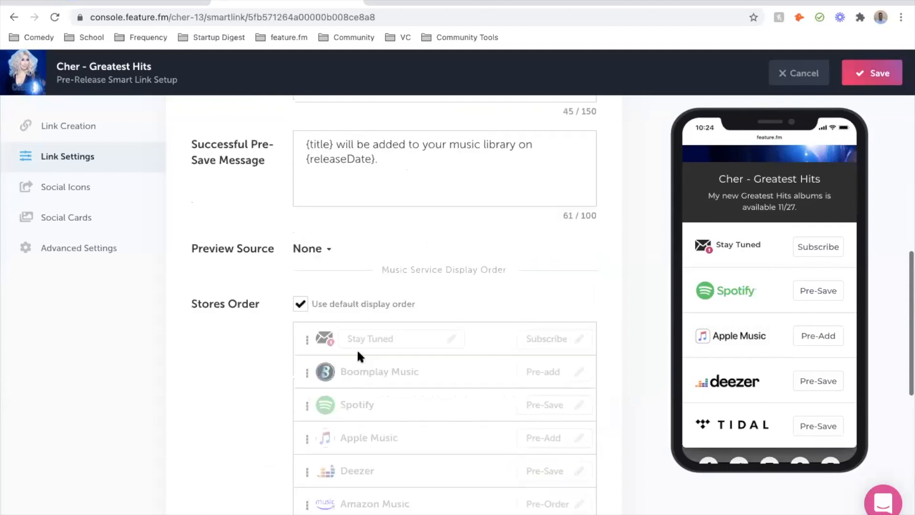
pyautogui.scroll(15, 408, 394)
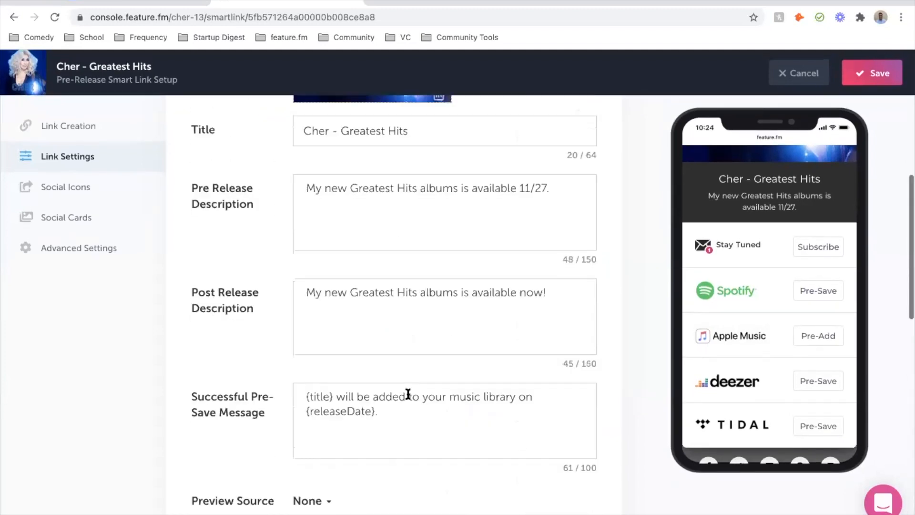
# - Return to the Default territory and step through France to South Africa to compare their landing page previews
pyautogui.click(215, 212)
pyautogui.click(217, 215)
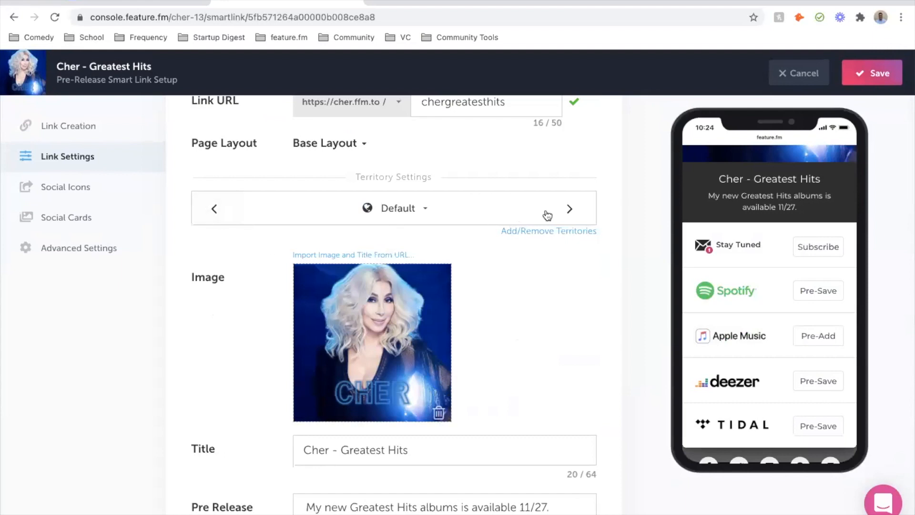
pyautogui.click(569, 209)
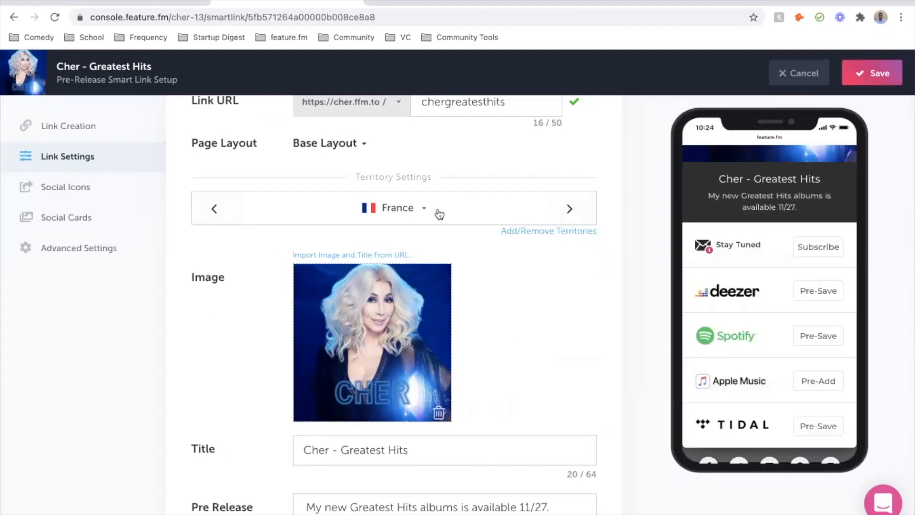
pyautogui.click(550, 210)
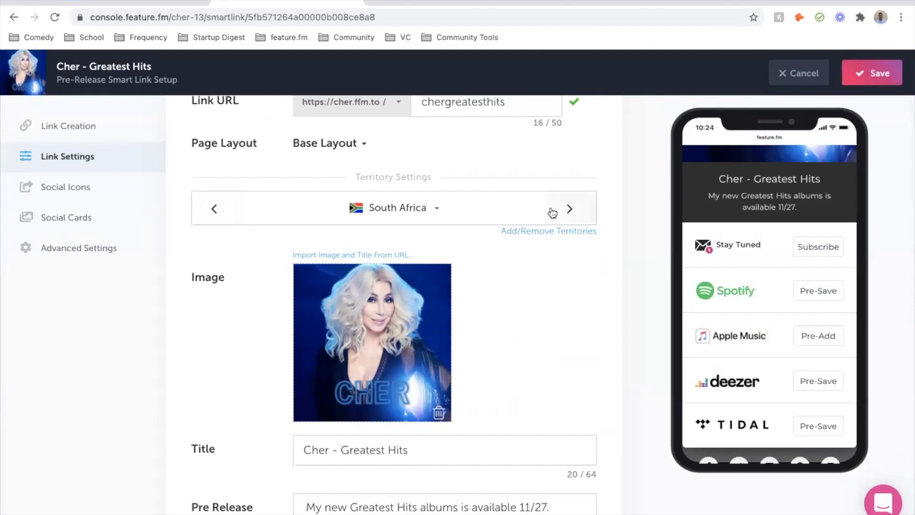
# - Return the link's territory settings to Default and save the Cher - Greatest Hits pre-release link
pyautogui.click(214, 208)
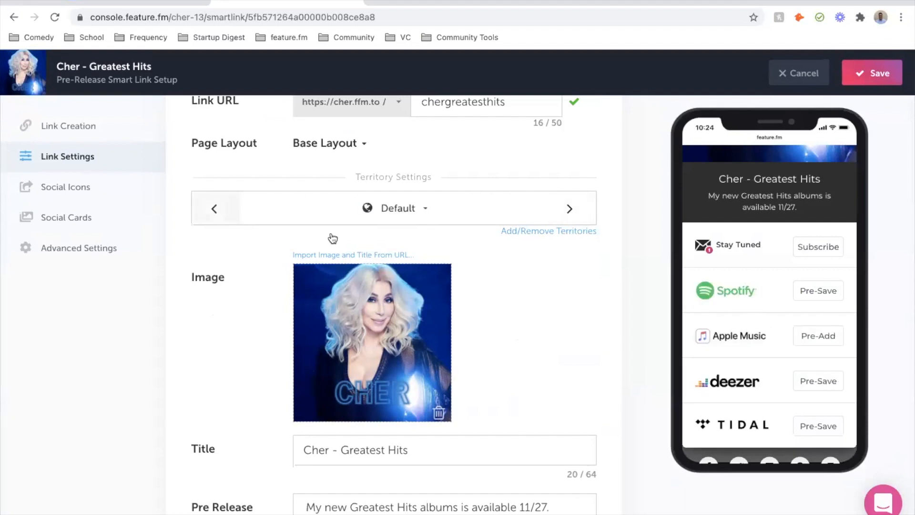
pyautogui.click(857, 85)
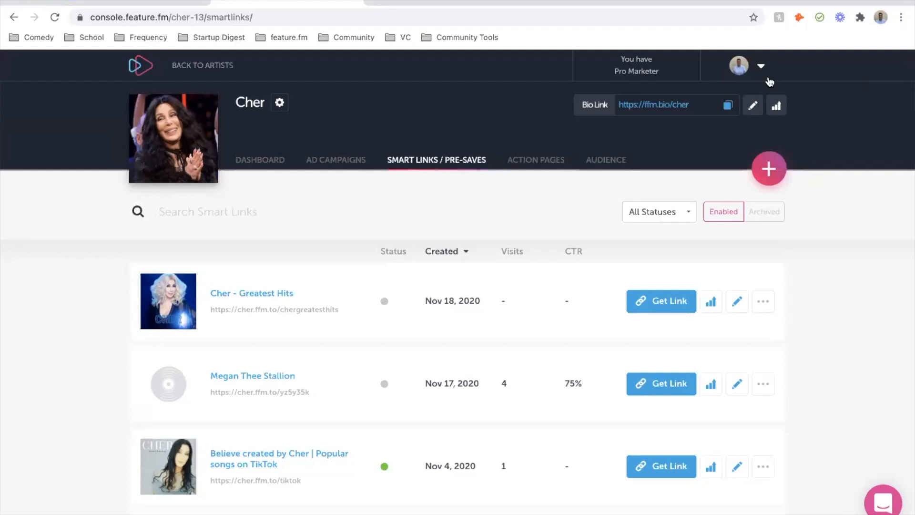
# - Create a new smart link of the Short Link type for the artist Cher
pyautogui.click(775, 174)
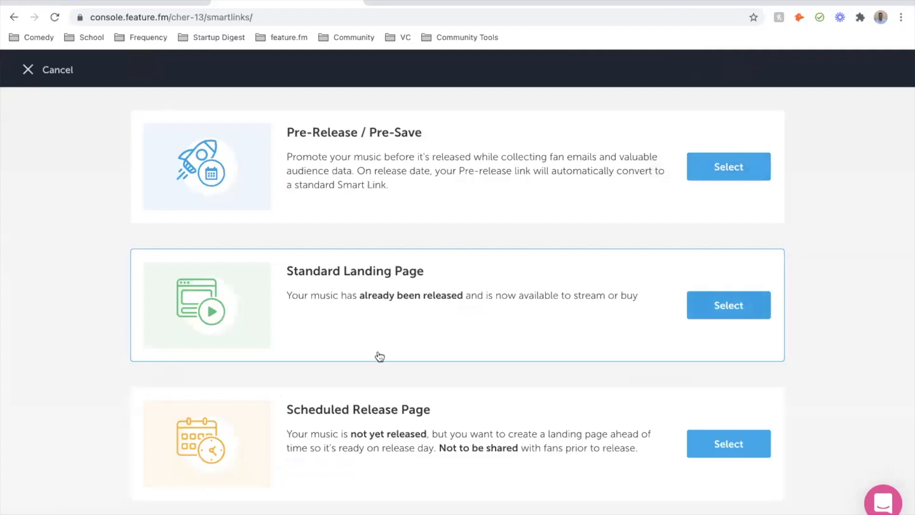
pyautogui.scroll(-2, 396, 376)
pyautogui.scroll(-2, 409, 404)
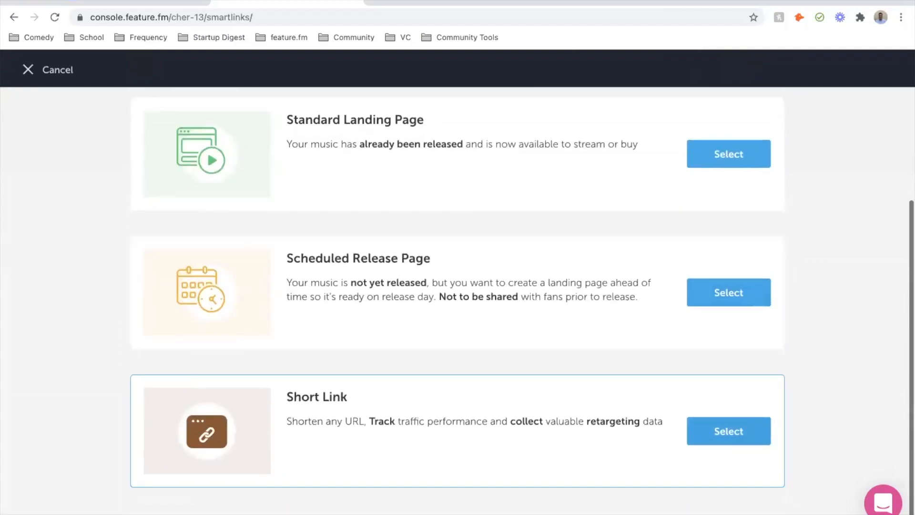
pyautogui.click(397, 405)
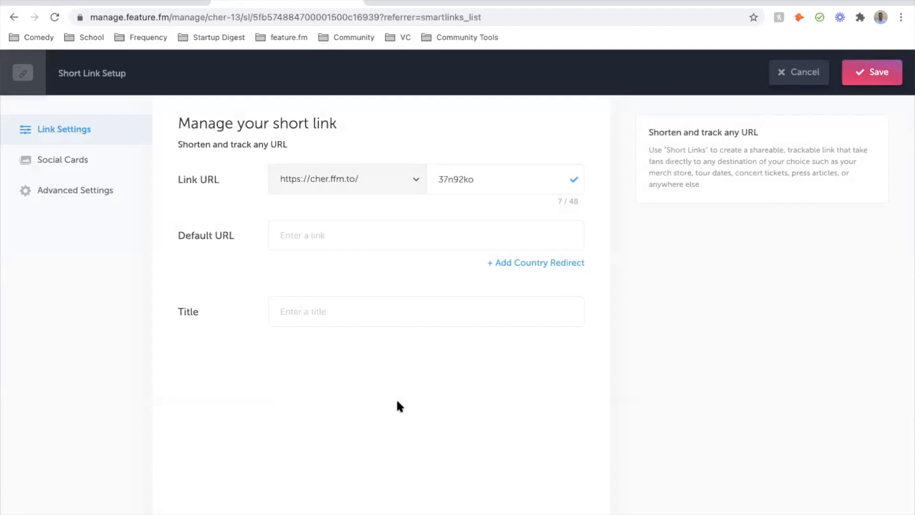
pyautogui.doubleClick(515, 178)
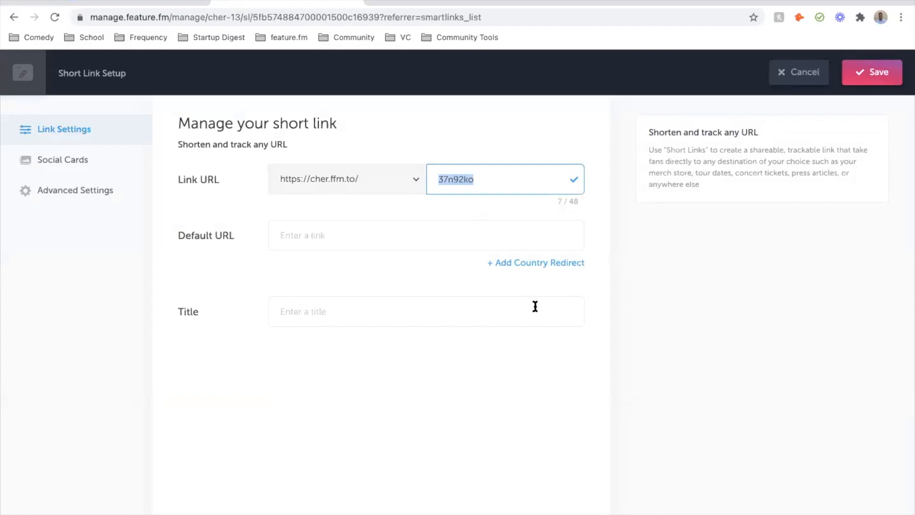
pyautogui.write('chergreat')
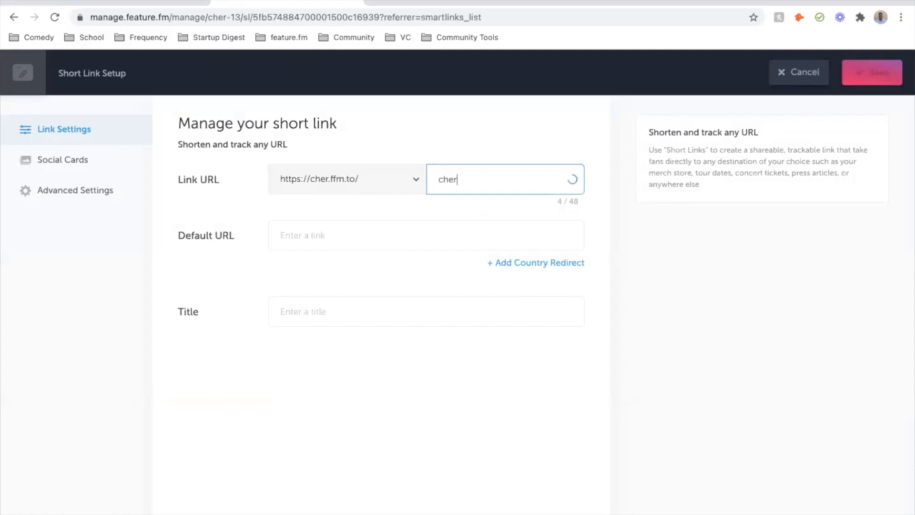
pyautogui.press('BackSpace')
pyautogui.press('BackSpace')
pyautogui.press('BackSpace')
pyautogui.press('BackSpace')
pyautogui.press('BackSpace')
pyautogui.write('s')
pyautogui.press('BackSpace')
pyautogui.press('BackSpace')
pyautogui.press('BackSpace')
pyautogui.press('BackSpace')
pyautogui.press('BackSpace')
pyautogui.write('greatesthits')
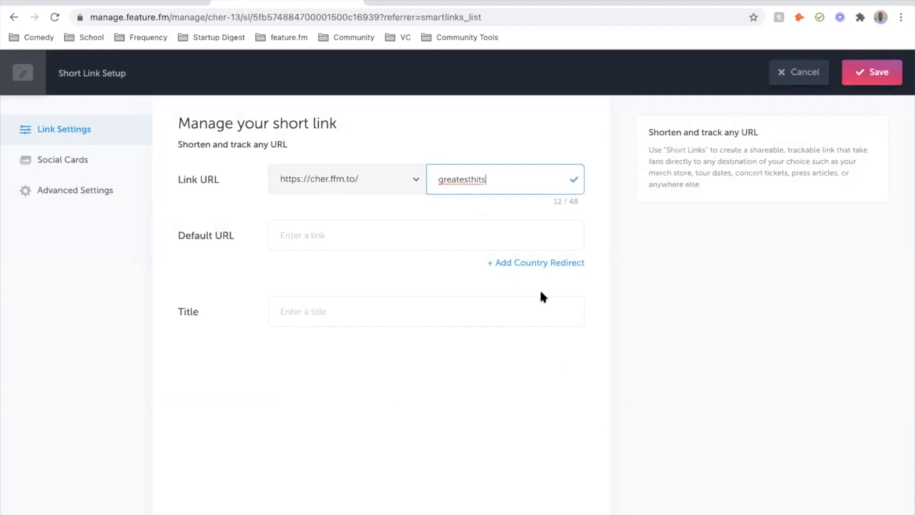
pyautogui.click(540, 263)
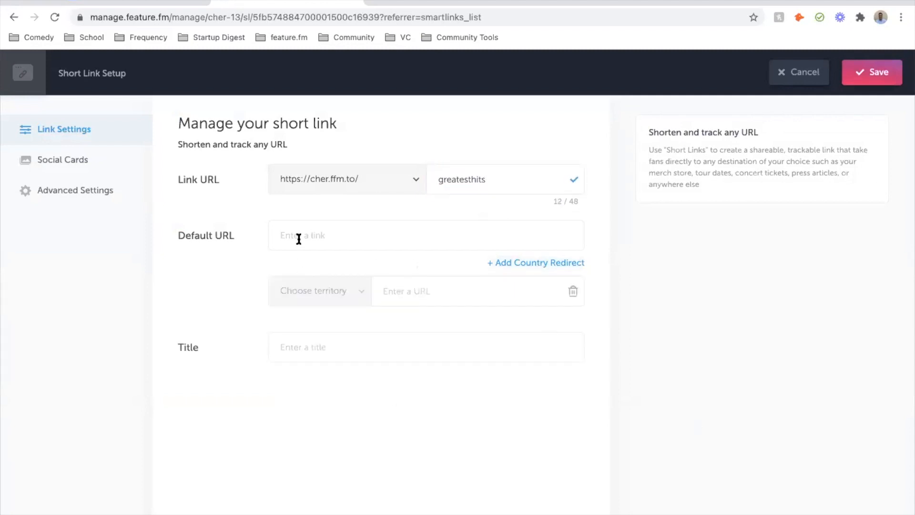
pyautogui.click(325, 288)
pyautogui.scroll(-6, 334, 390)
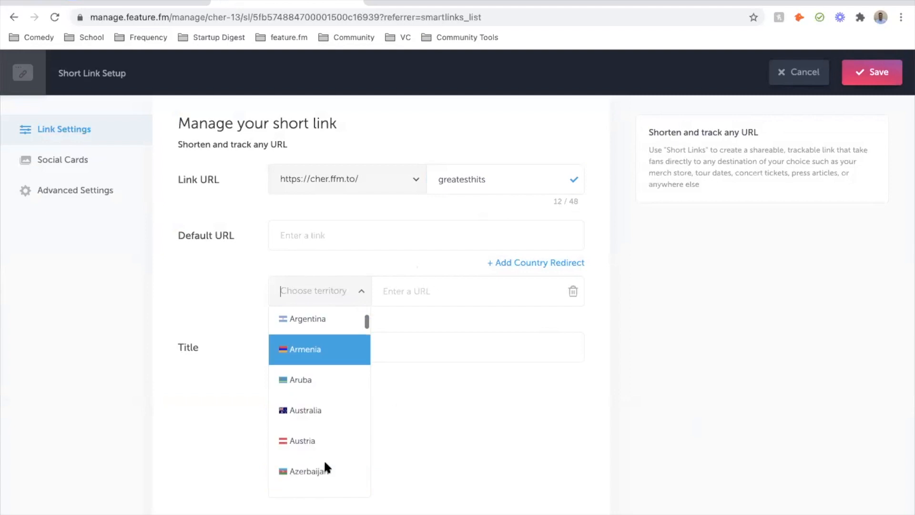
pyautogui.scroll(-20, 324, 462)
pyautogui.scroll(-20, 325, 462)
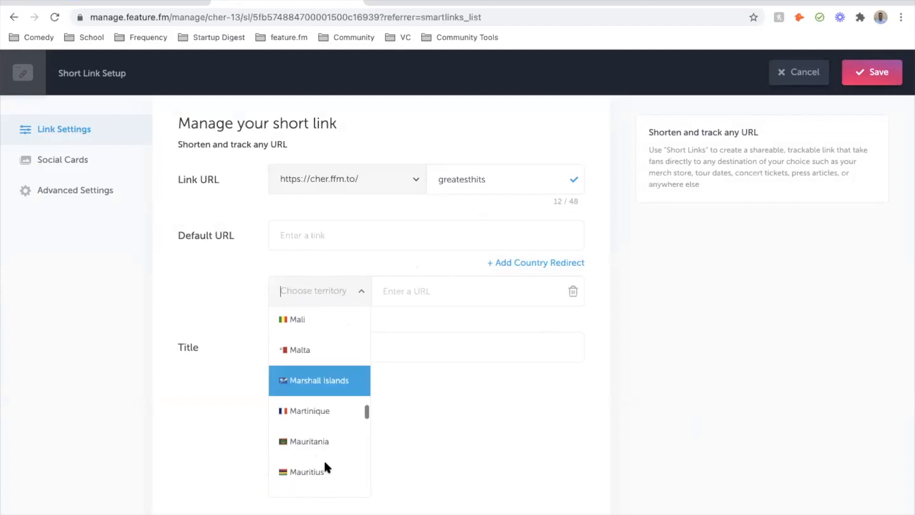
pyautogui.scroll(-20, 324, 462)
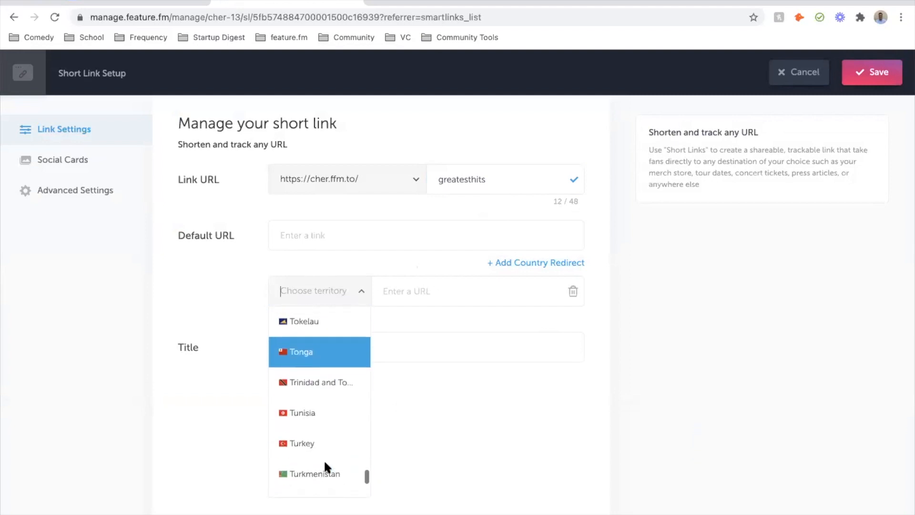
pyautogui.scroll(-3, 324, 459)
pyautogui.scroll(5, 325, 463)
pyautogui.click(316, 366)
pyautogui.click(398, 291)
pyautogui.write('https://cher.ffm.to/chergreatesthits')
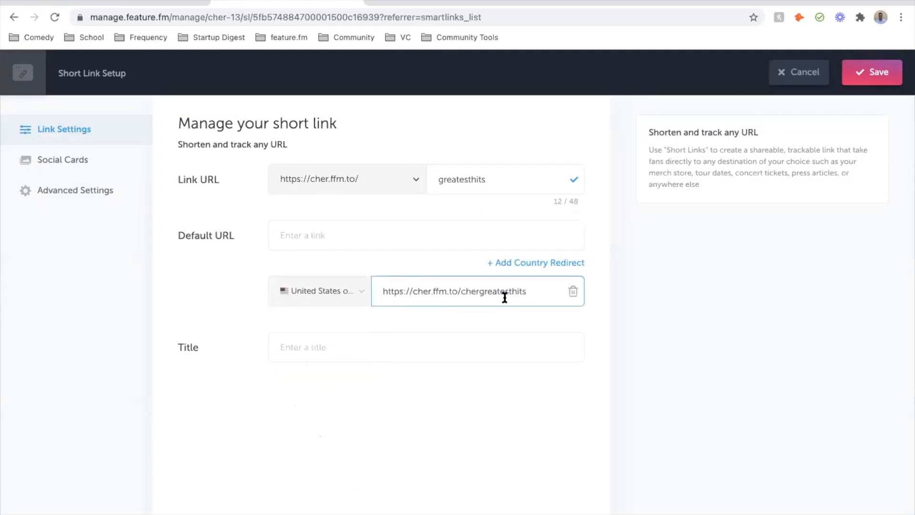
pyautogui.click(344, 237)
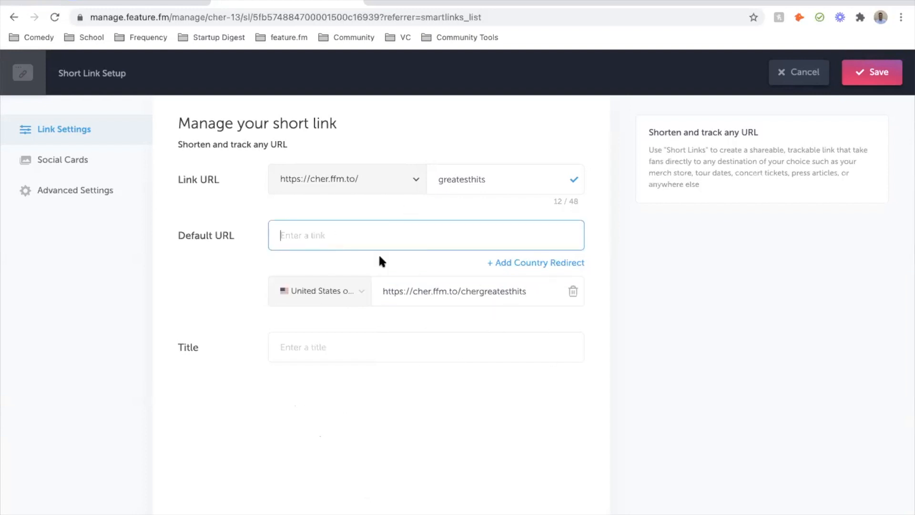
pyautogui.write('http://cher.fm')
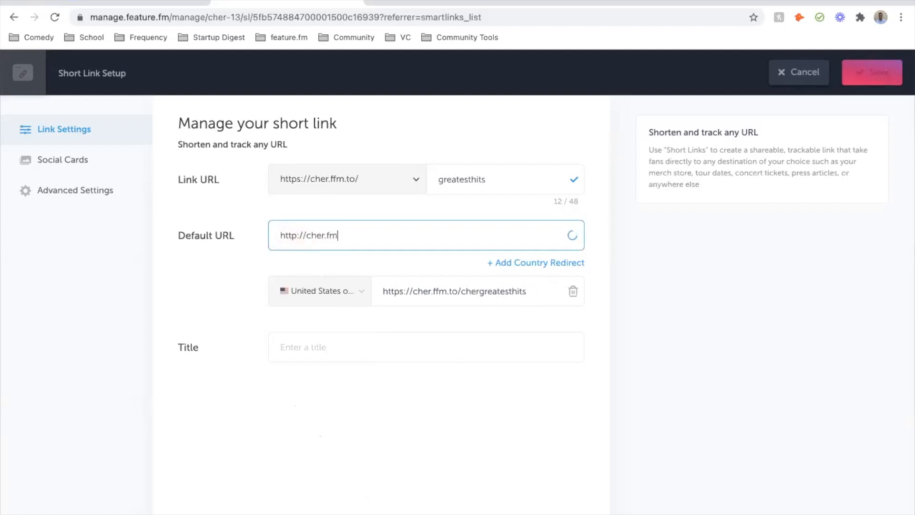
pyautogui.press('BackSpace')
pyautogui.write('fm.to/cher')
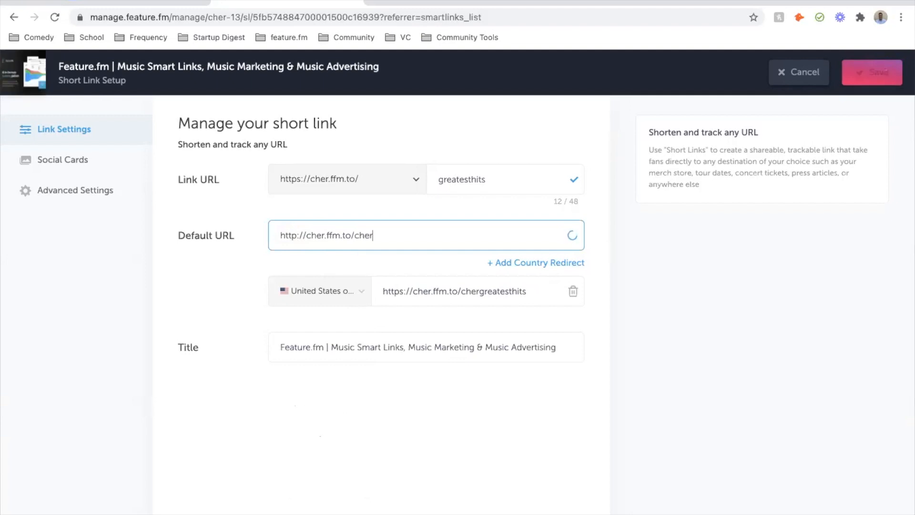
pyautogui.write('greates')
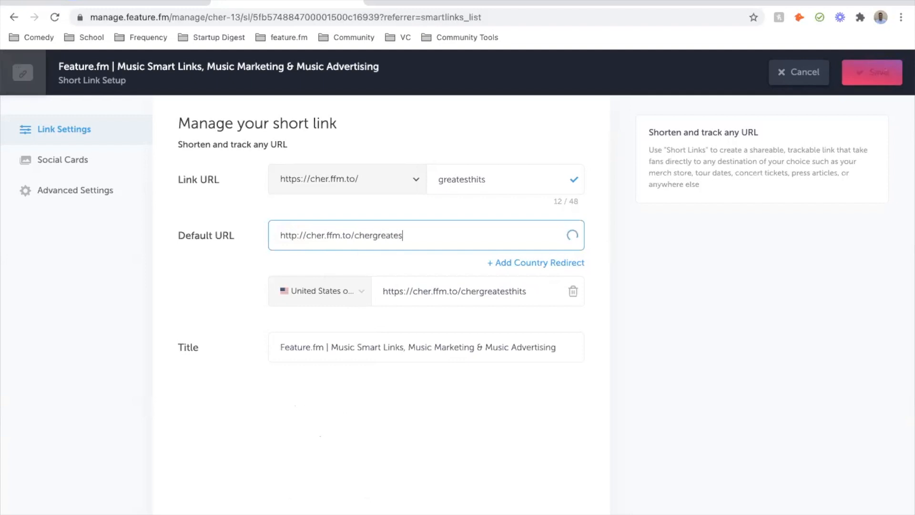
pyautogui.write('thitsrows')
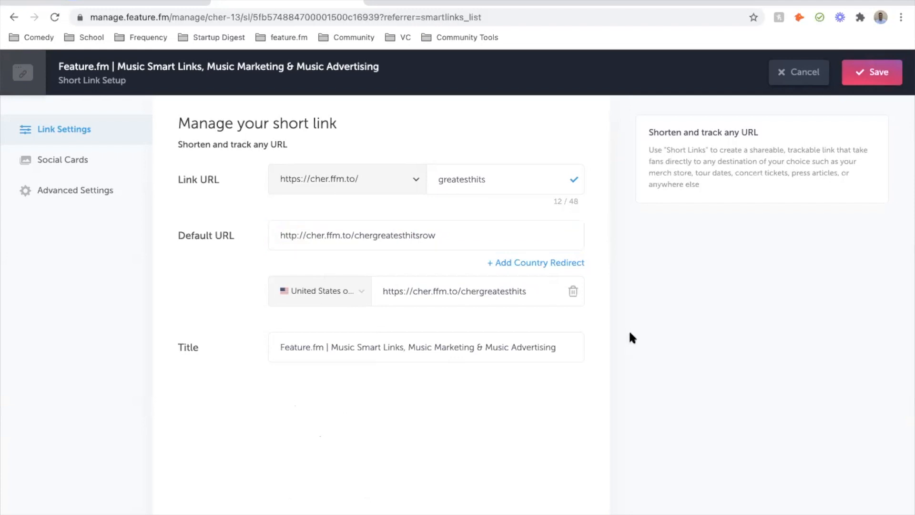
# - Replace the short link's title with Cher - Greatest Hits
pyautogui.tripleClick(448, 345)
pyautogui.write('Cher - Greatest')
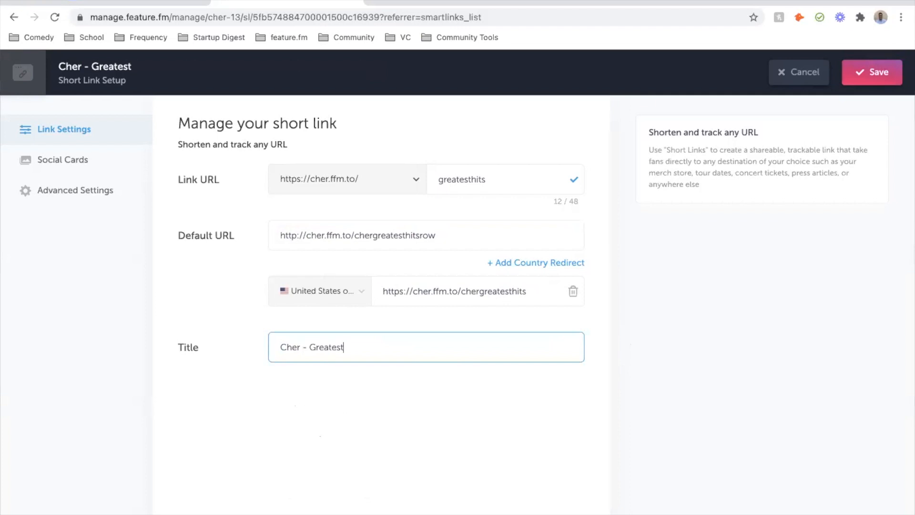
pyautogui.write(' Hits')
# - Look over the short link's advanced settings and social card customization options, leaving social cards off, and return to the link settings
pyautogui.click(93, 188)
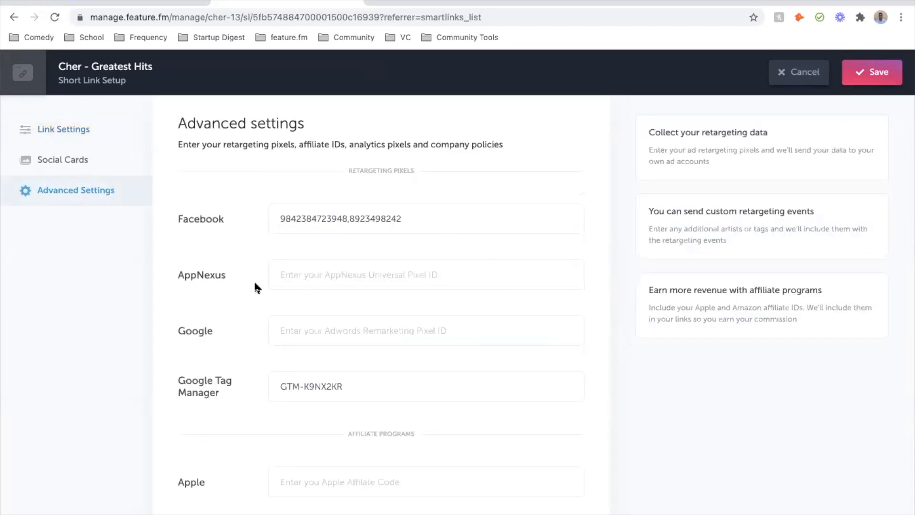
pyautogui.click(63, 165)
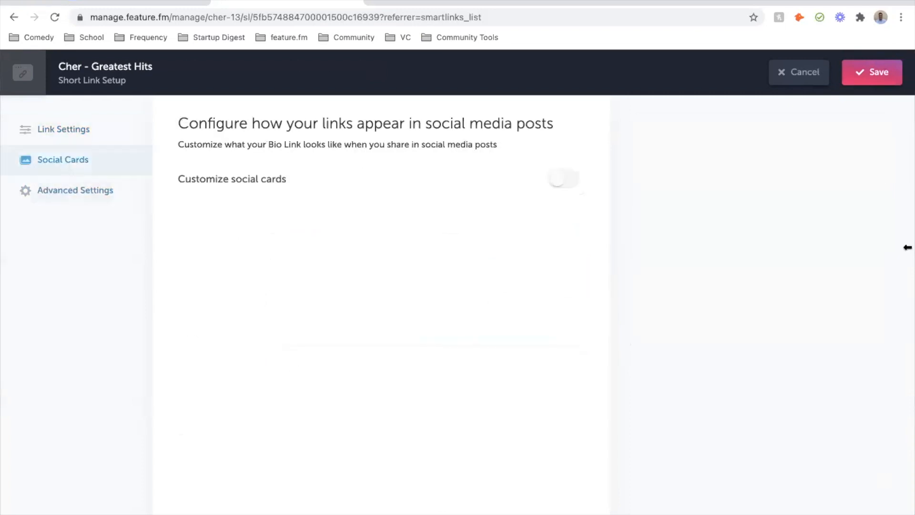
pyautogui.click(574, 179)
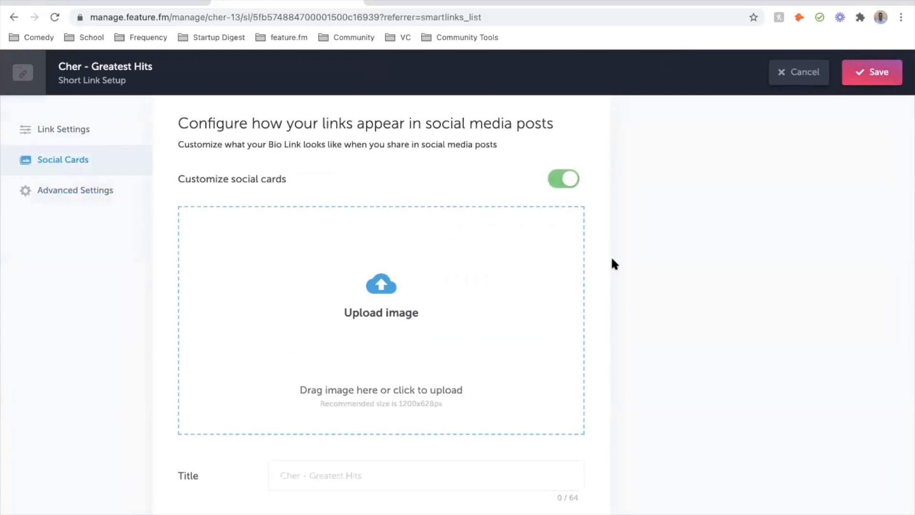
pyautogui.click(557, 180)
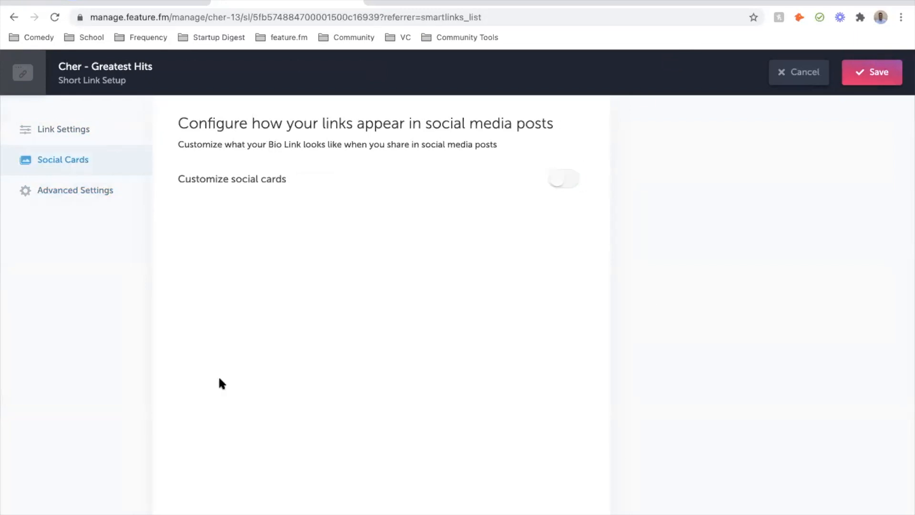
pyautogui.click(89, 126)
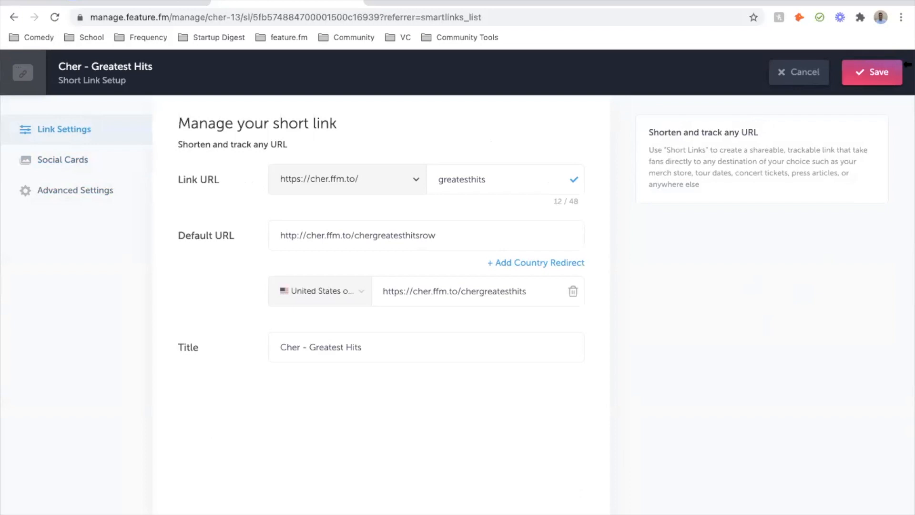
pyautogui.click(891, 77)
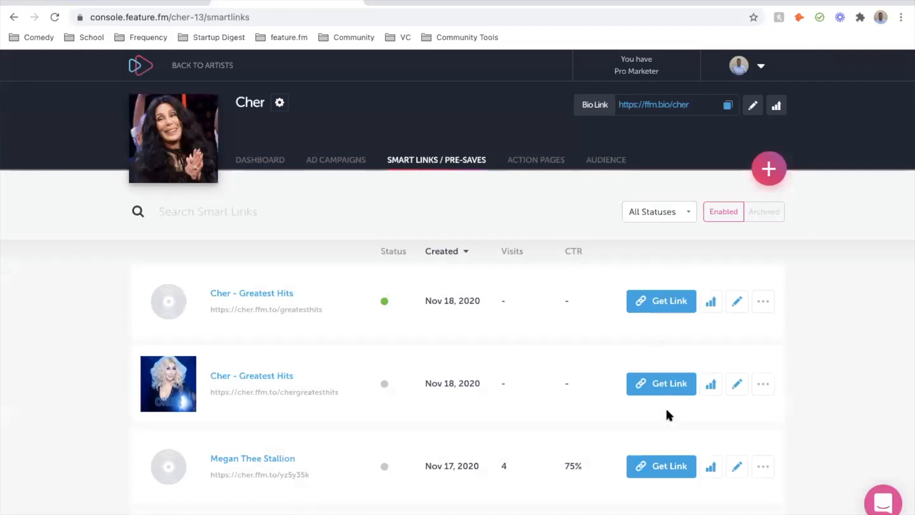
pyautogui.click(643, 302)
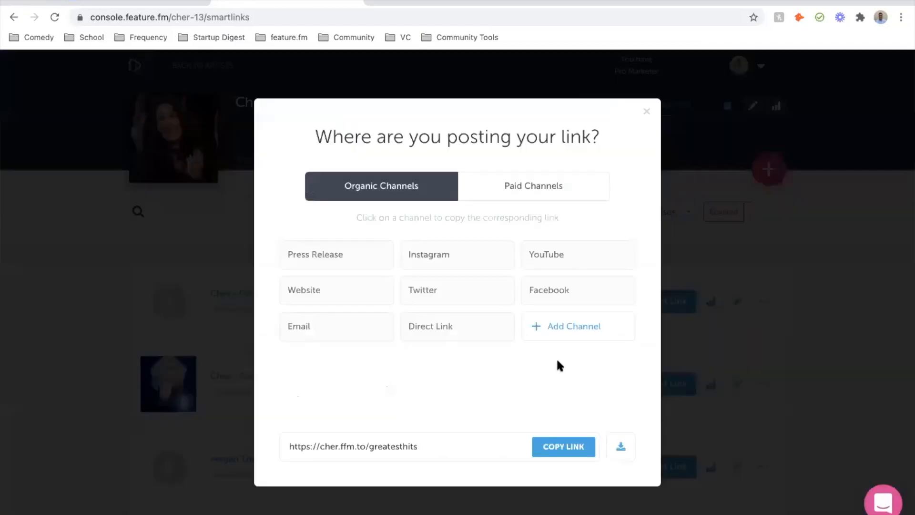
pyautogui.click(565, 445)
# - Open the copied short link in a new browser tab, examine the landing page it leads to, and return to the smart links list
pyautogui.click(379, 0)
pyautogui.hotkey('ctrl', 'v')
pyautogui.press('Return')
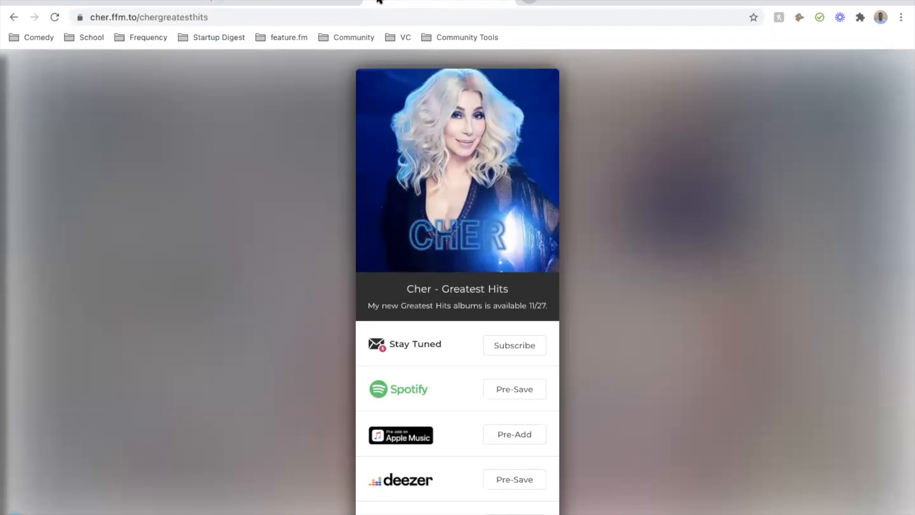
pyautogui.scroll(-2, 426, 97)
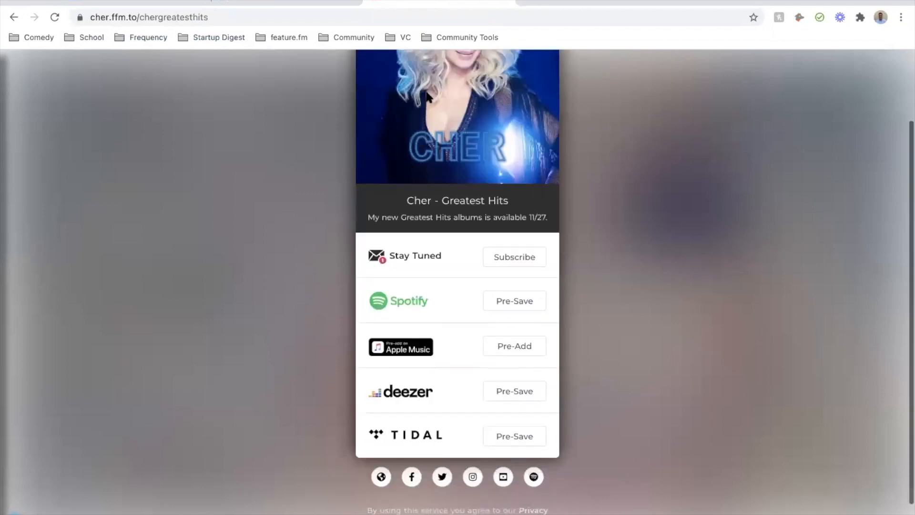
pyautogui.scroll(2, 492, 225)
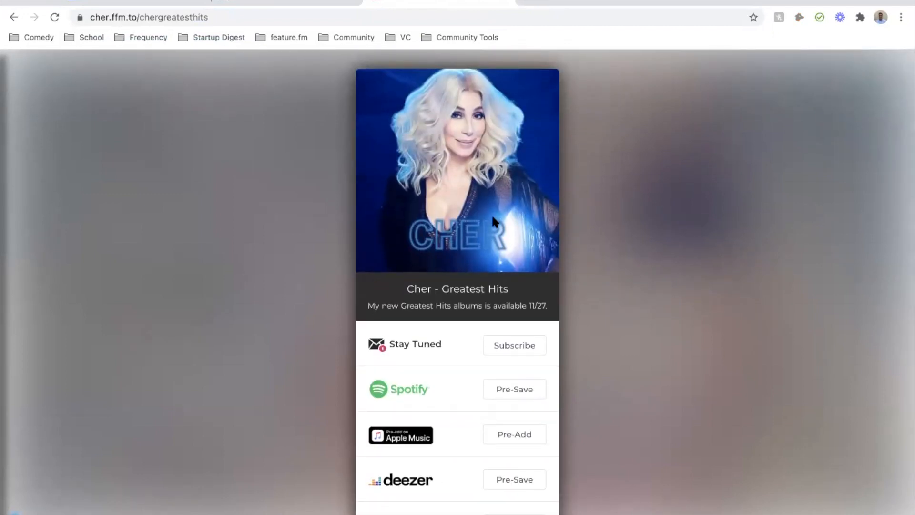
pyautogui.click(510, 2)
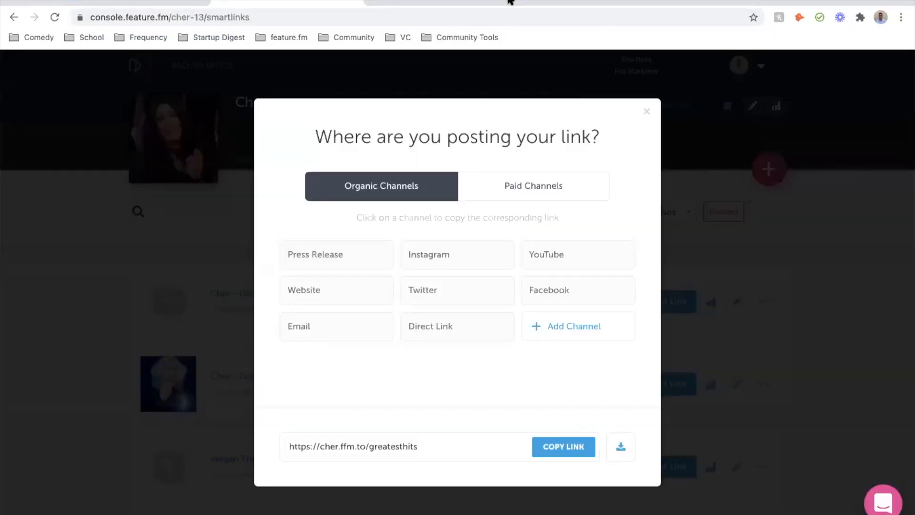
pyautogui.click(645, 111)
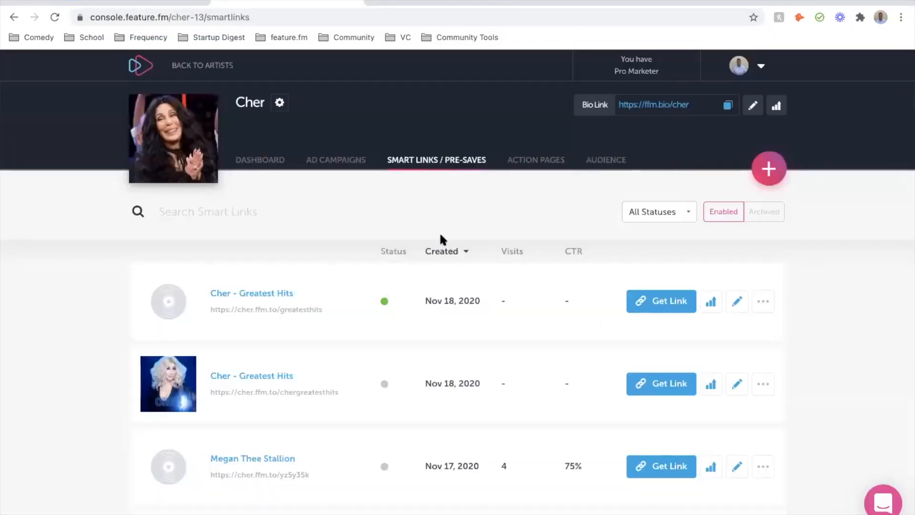
# - Switch to the Cher - Marketing Plan document, review the release details, select the release link's URL, and return to the smart links list
pyautogui.click(114, 5)
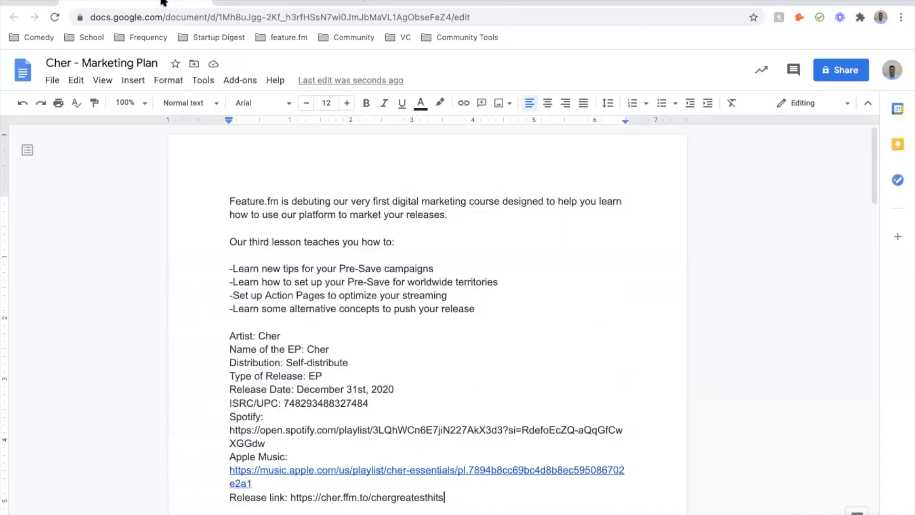
pyautogui.scroll(-2, 387, 450)
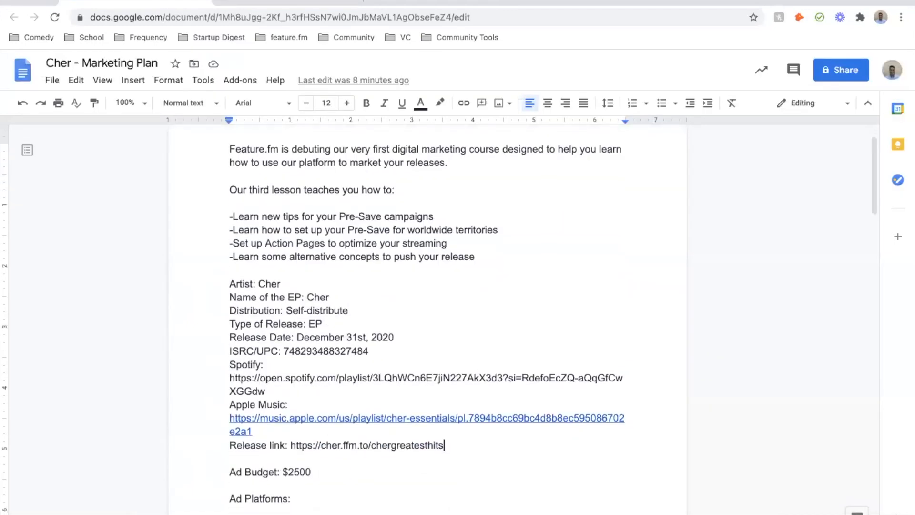
pyautogui.scroll(-3, 355, 419)
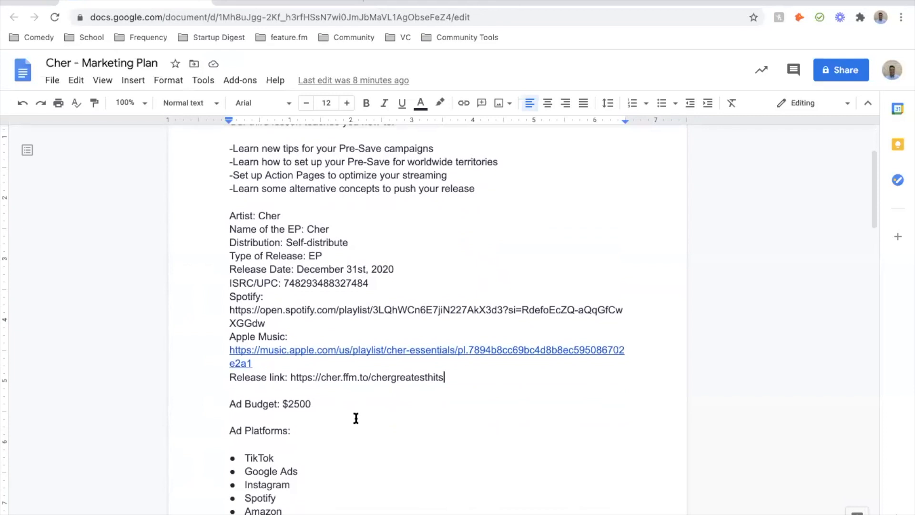
pyautogui.moveTo(446, 381); pyautogui.dragTo(288, 379)
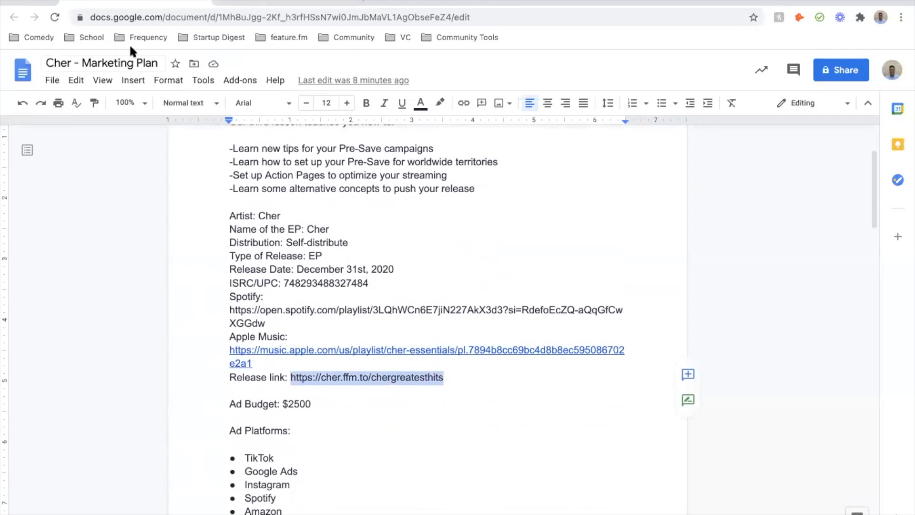
pyautogui.scroll(-1, 430, 469)
pyautogui.scroll(4, 412, 387)
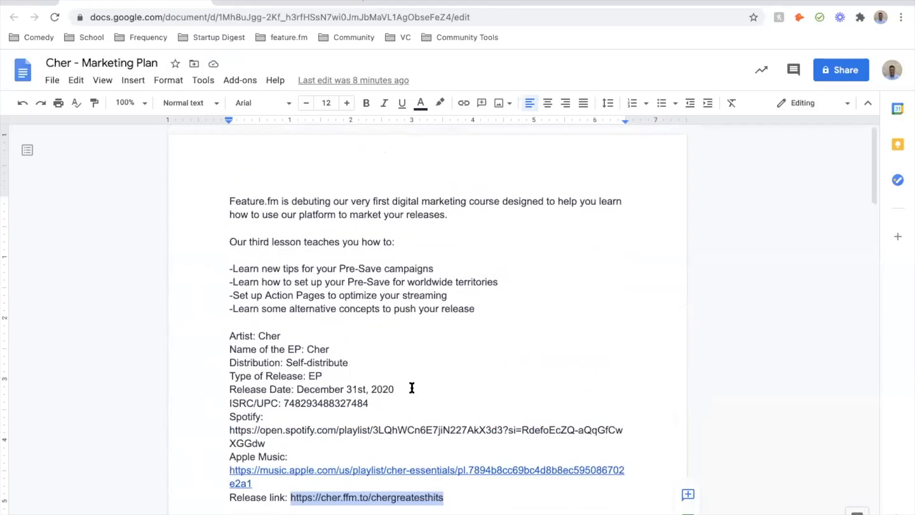
pyautogui.click(254, 4)
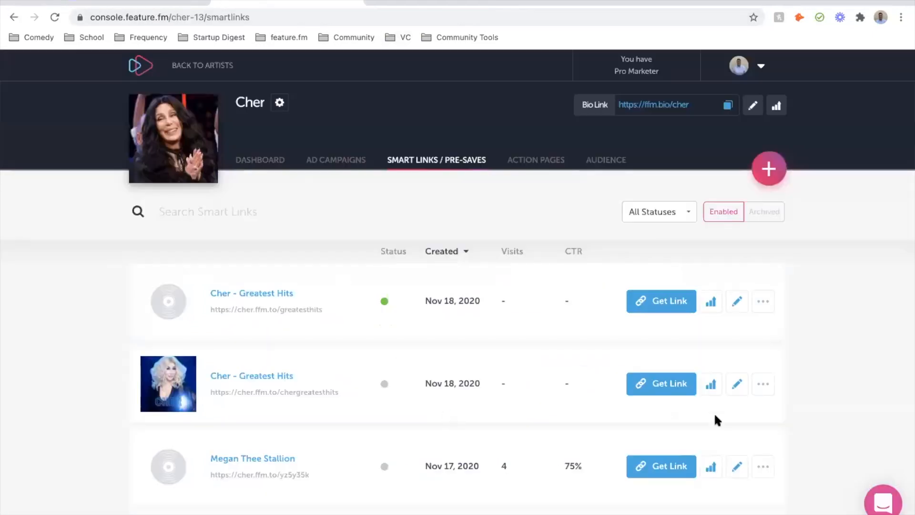
# - Examine the general analytics report of the chergreatesthits pre-save link, from timeline to top services, and return to the smart links list
pyautogui.click(711, 384)
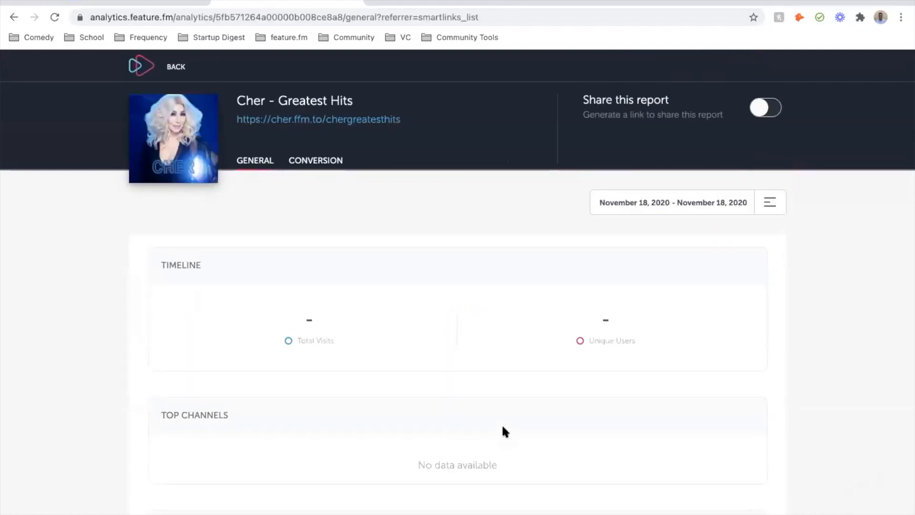
pyautogui.scroll(-4, 503, 427)
pyautogui.scroll(-1, 503, 430)
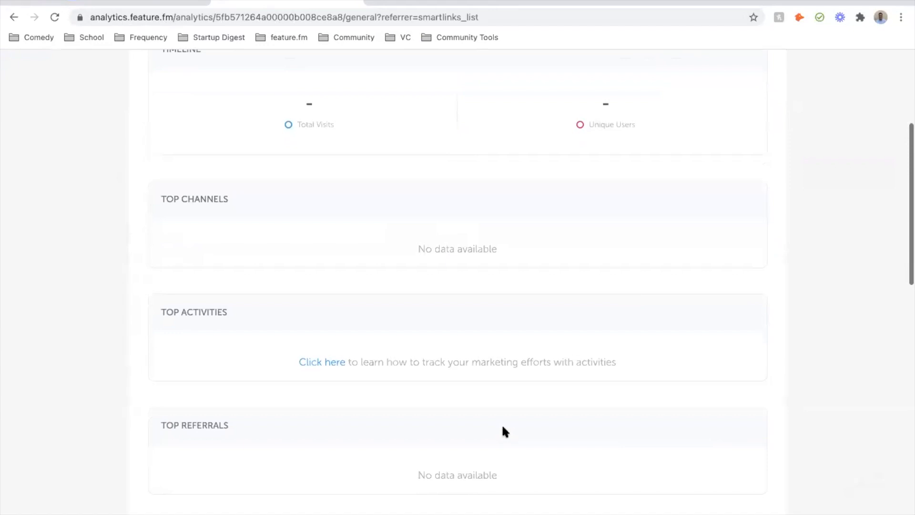
pyautogui.scroll(-2, 392, 495)
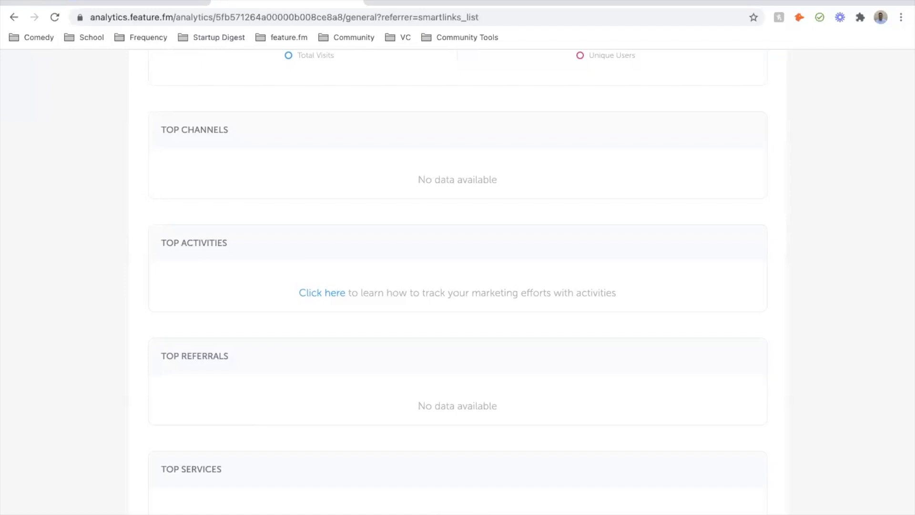
pyautogui.scroll(6, 250, 282)
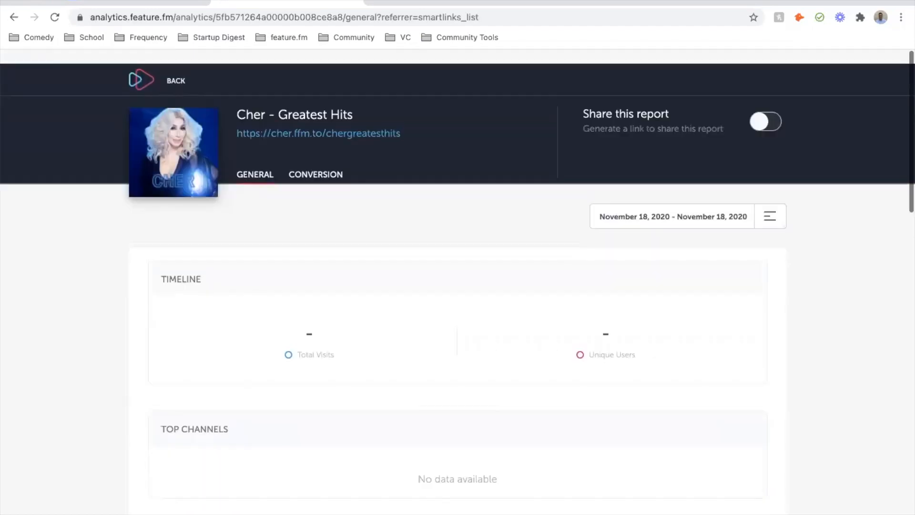
pyautogui.click(173, 67)
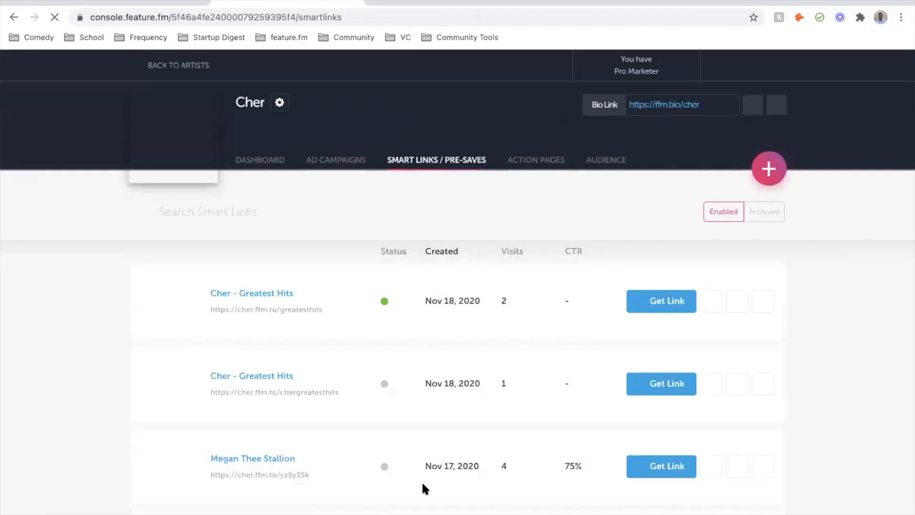
# - Examine the chergreatesthits link's sharing options for organic channels, paid channels and direct service links, and close them without copying any
pyautogui.click(669, 385)
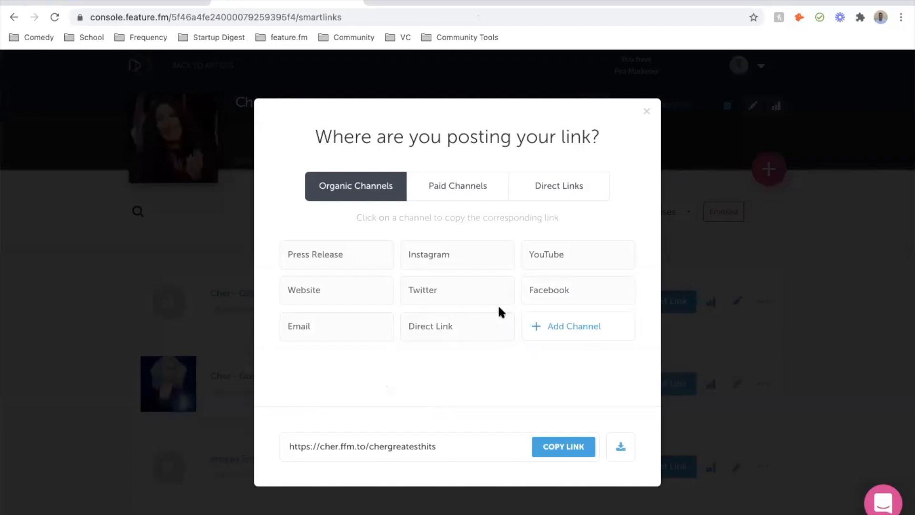
pyautogui.click(472, 186)
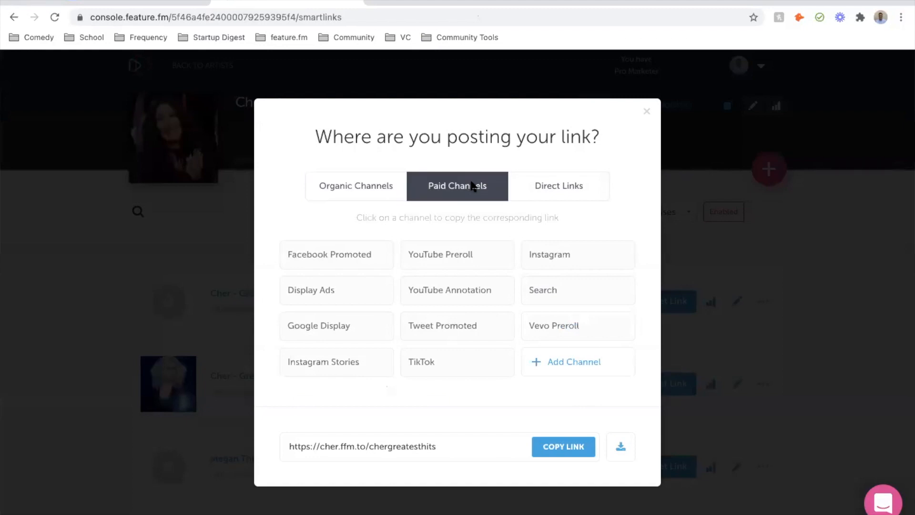
pyautogui.click(562, 188)
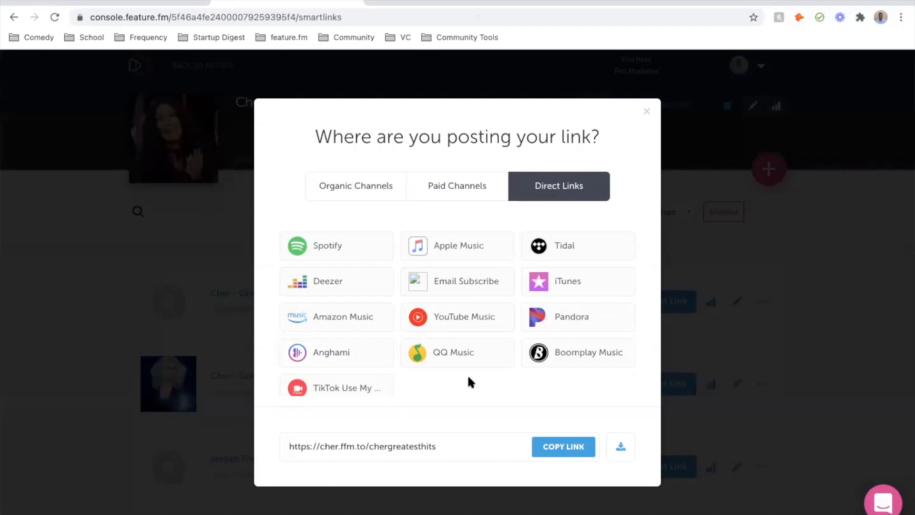
pyautogui.scroll(-1, 468, 378)
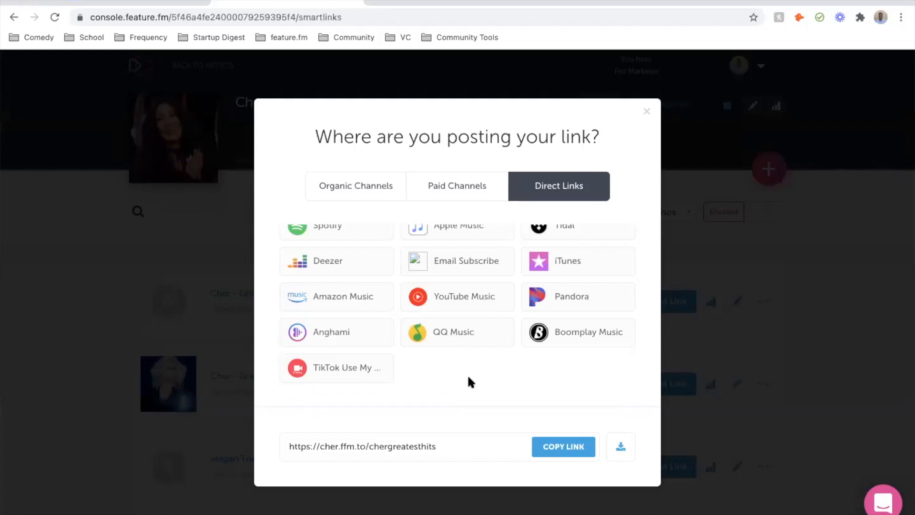
pyautogui.scroll(1, 420, 310)
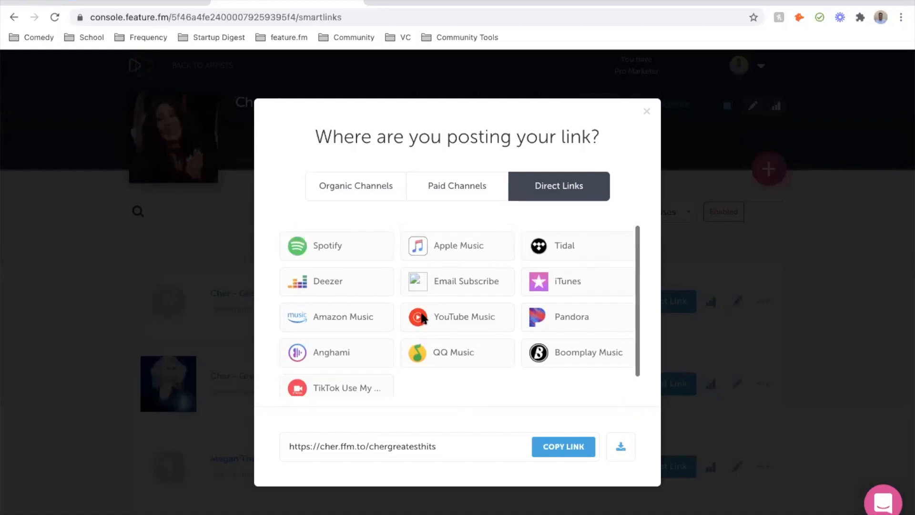
pyautogui.press('super+shift+4')
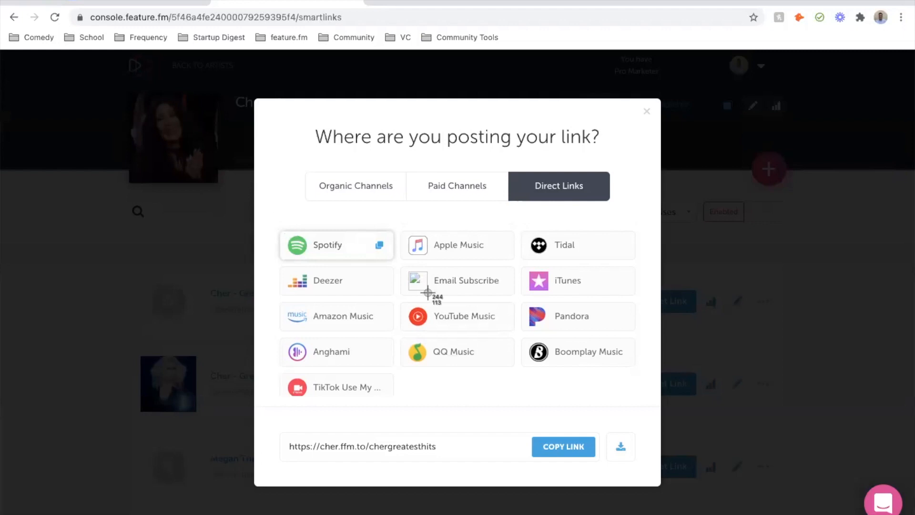
pyautogui.press('Escape')
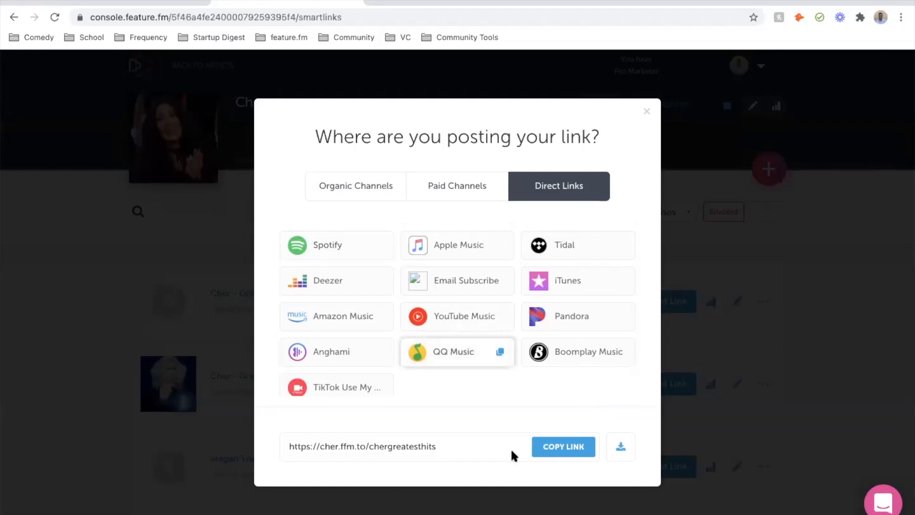
pyautogui.scroll(-1, 502, 353)
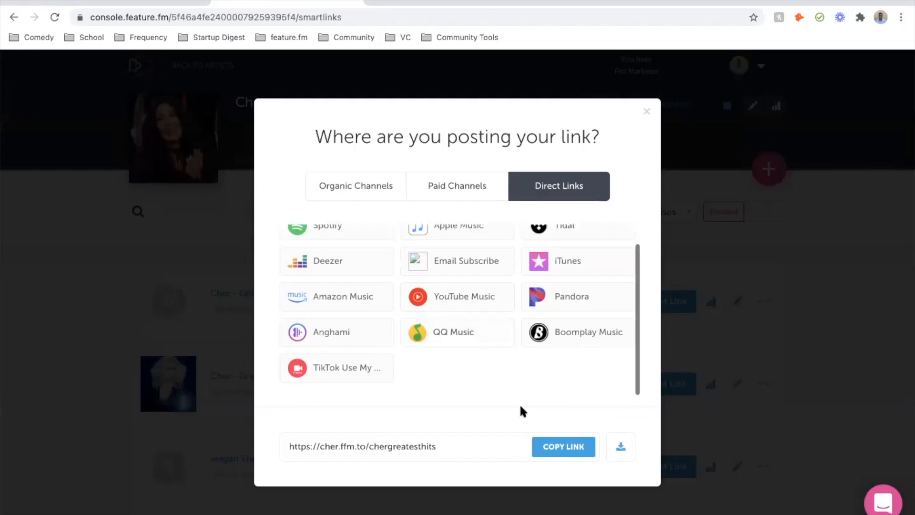
pyautogui.click(647, 114)
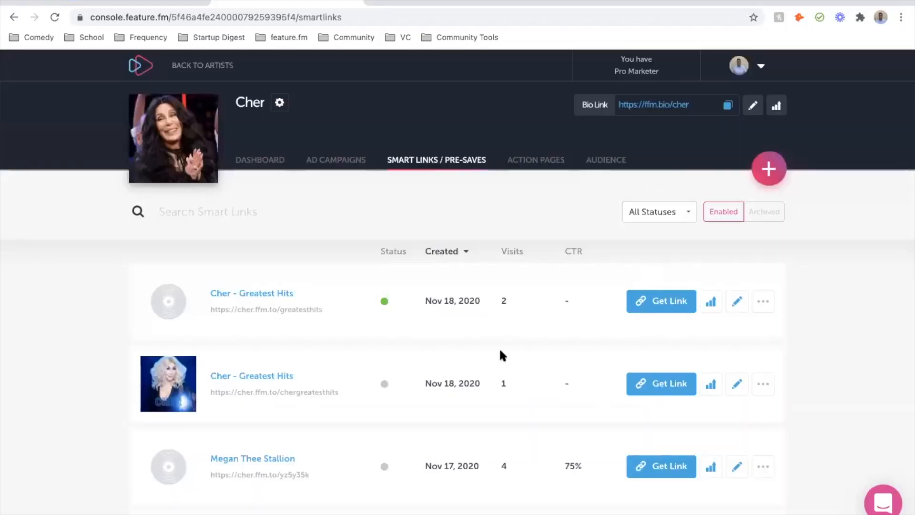
# - Reopen the chergreatesthits link's analytics report and examine its top channels, activities and referrals
pyautogui.click(710, 384)
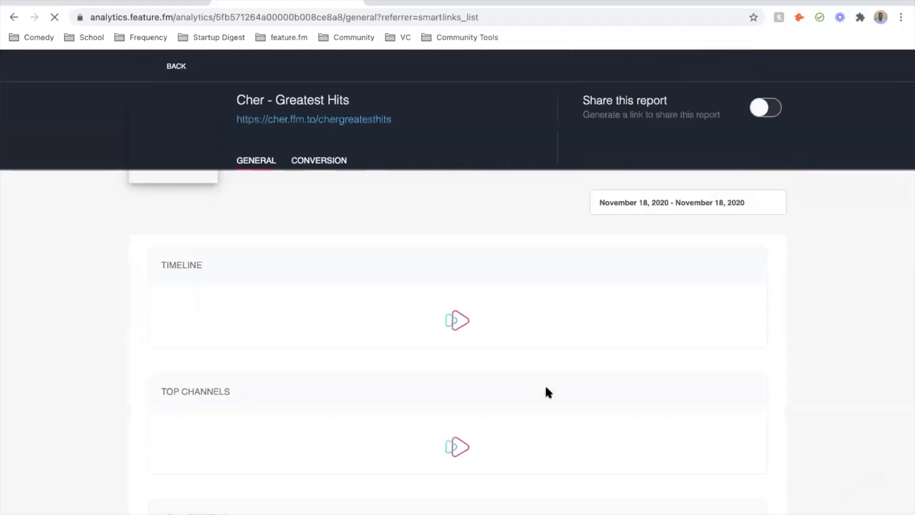
pyautogui.scroll(-8, 458, 379)
pyautogui.scroll(-3, 459, 383)
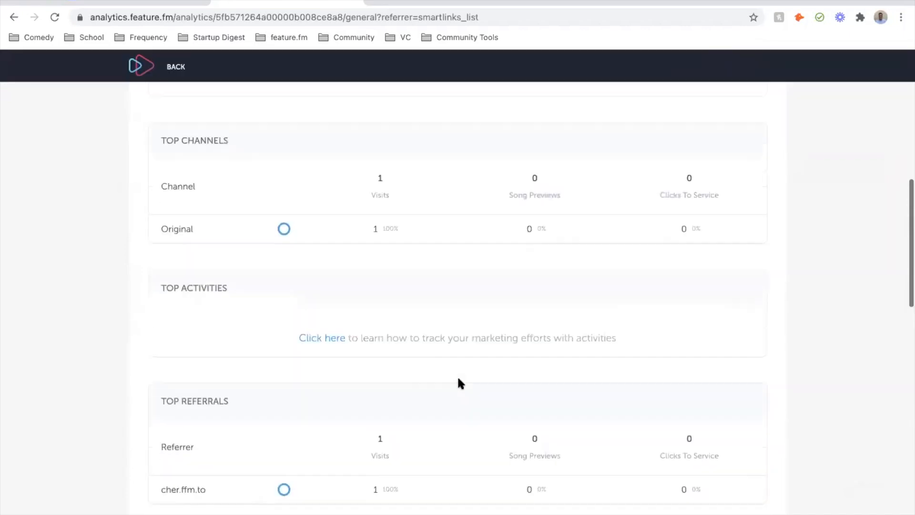
pyautogui.scroll(1, 456, 382)
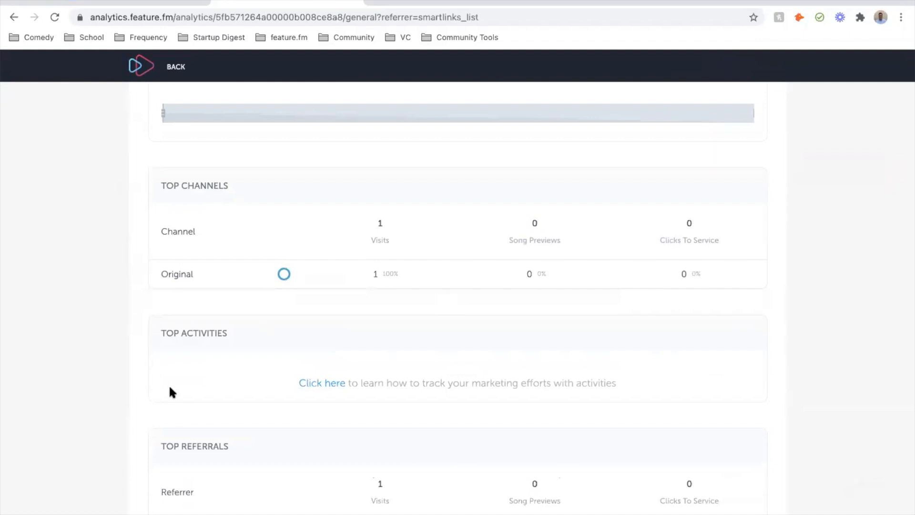
pyautogui.scroll(1, 172, 382)
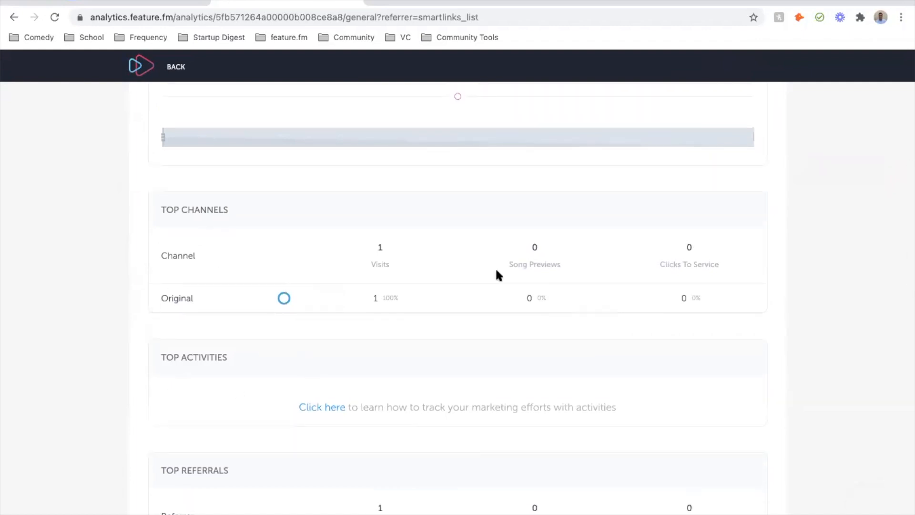
pyautogui.scroll(-5, 456, 296)
# - Open the help article on tagging smart link marketing efforts with Activities and read its !activity example, checking back against the analytics report
pyautogui.click(310, 246)
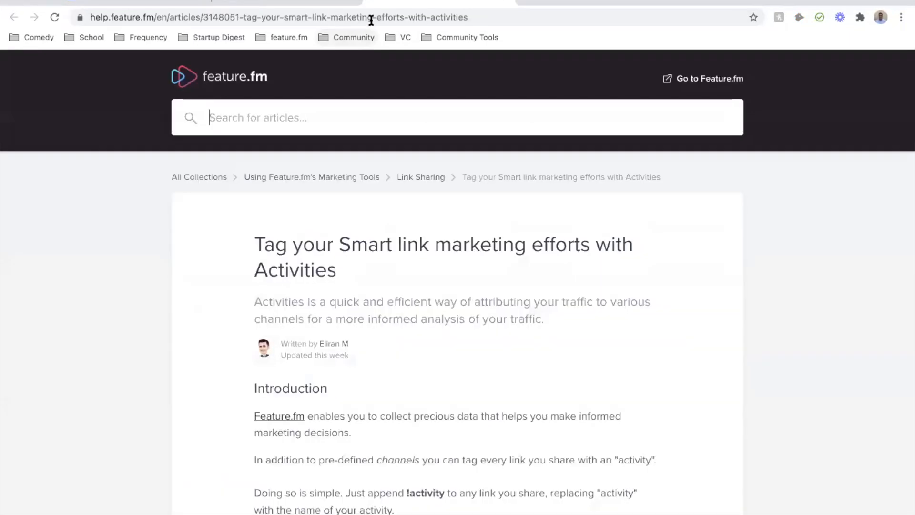
pyautogui.click(371, 19)
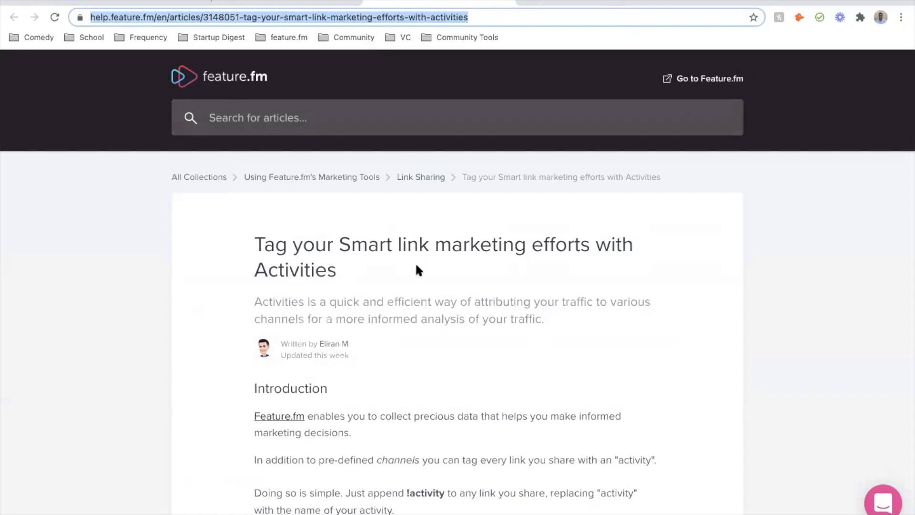
pyautogui.click(790, 273)
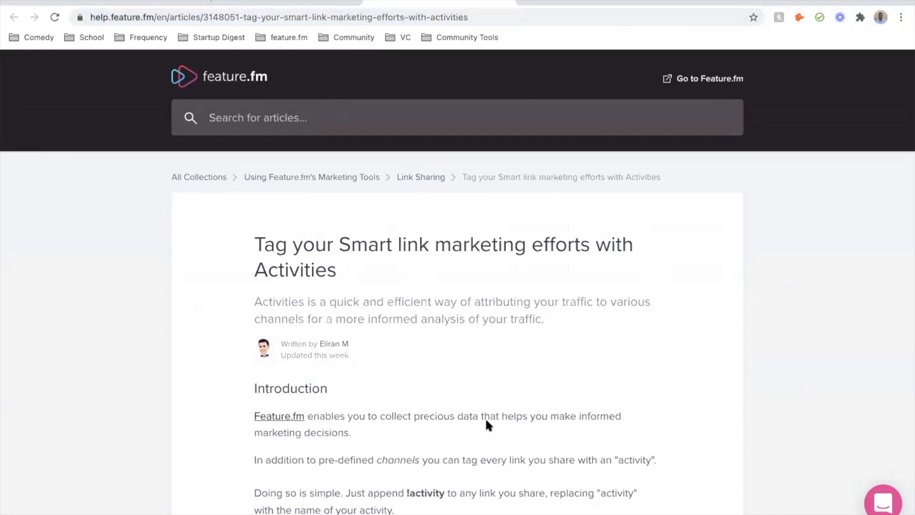
pyautogui.scroll(-12, 410, 372)
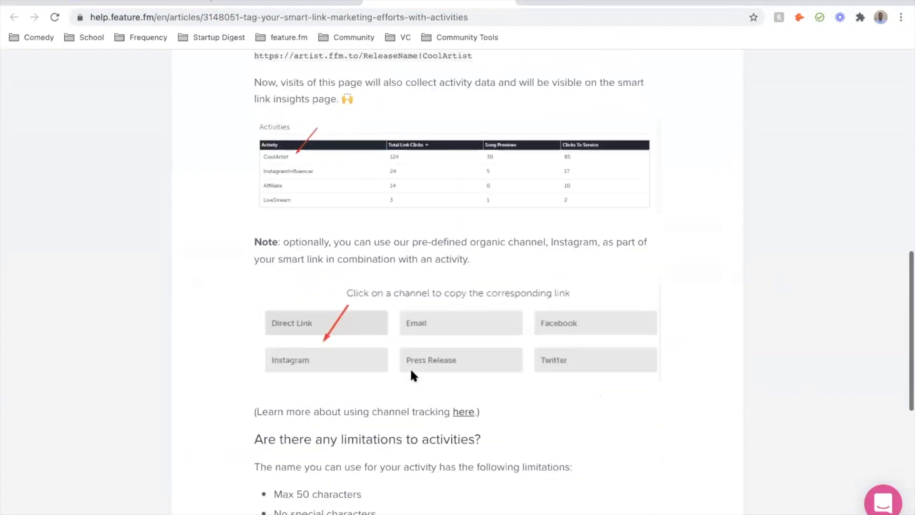
pyautogui.scroll(1, 410, 374)
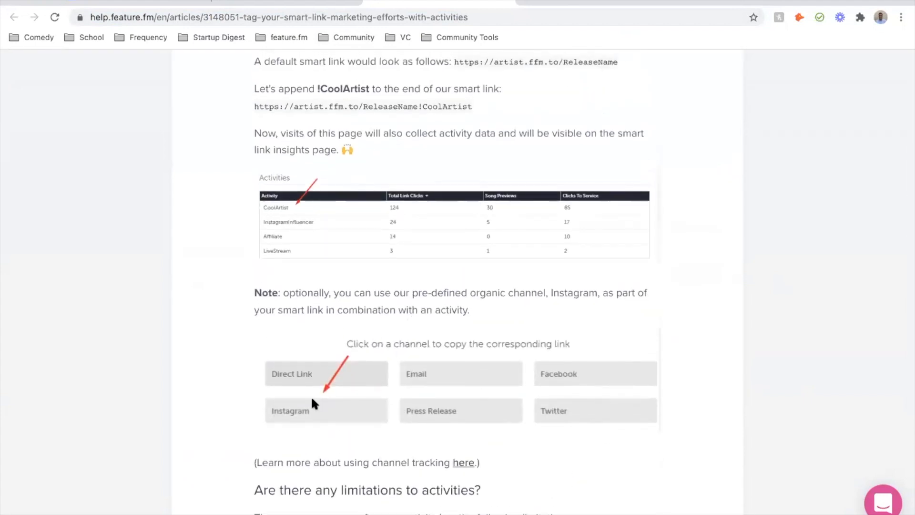
pyautogui.scroll(2, 311, 400)
pyautogui.click(245, 3)
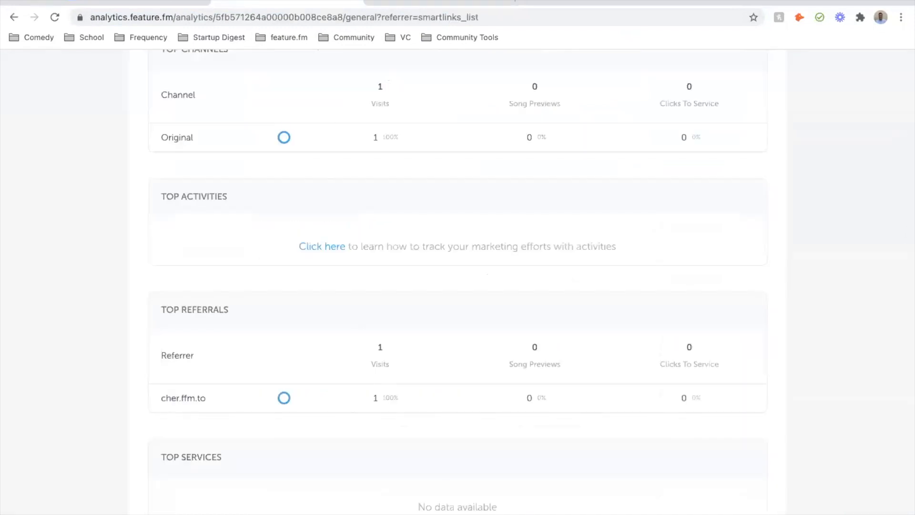
pyautogui.click(386, 2)
pyautogui.scroll(-5, 402, 362)
pyautogui.scroll(8, 402, 362)
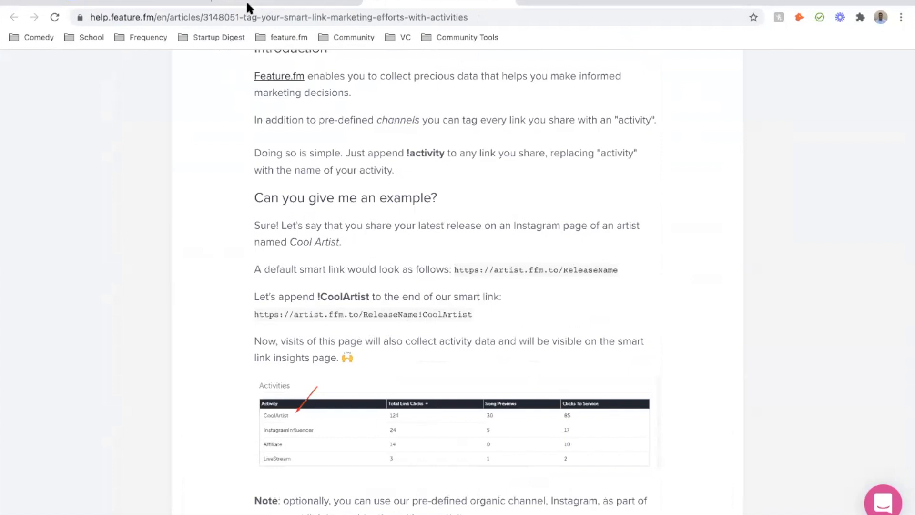
# - In the marketing plan, change the Amazon entry under Ad Platforms to Amazon Music and add a blank line below the list
pyautogui.click(126, 4)
pyautogui.scroll(-5, 379, 472)
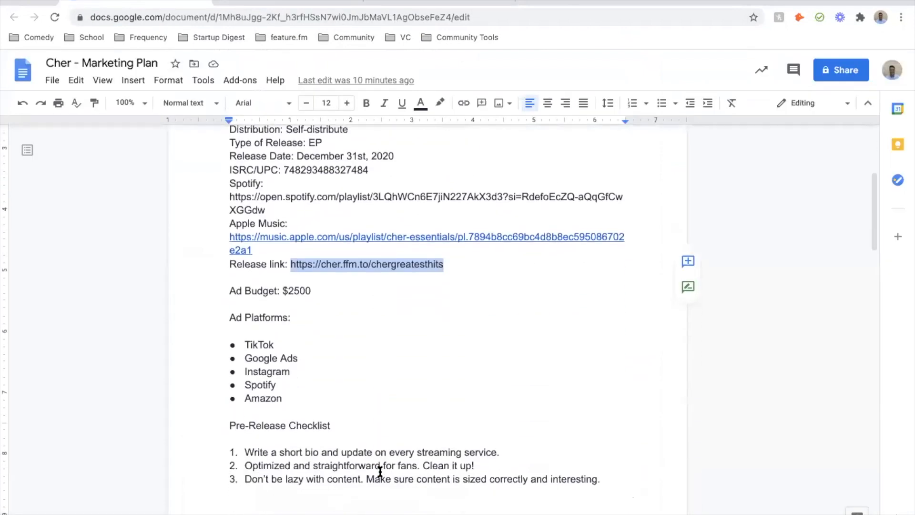
pyautogui.scroll(-1, 380, 472)
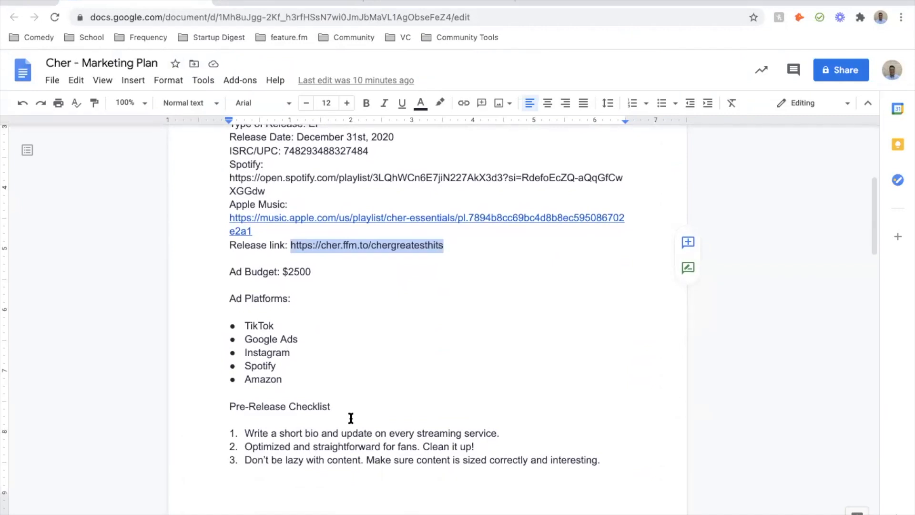
pyautogui.click(297, 383)
pyautogui.write('Music')
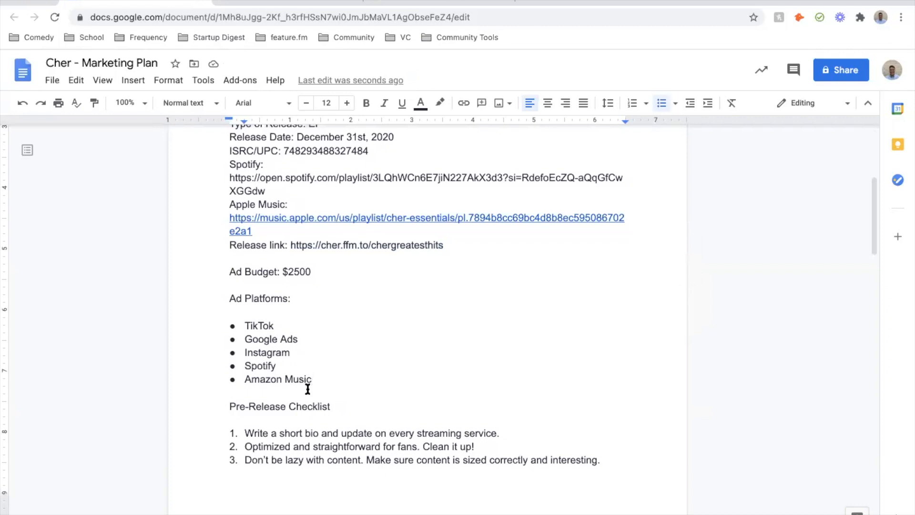
pyautogui.scroll(-2, 307, 389)
pyautogui.press('Return')
pyautogui.press('Return')
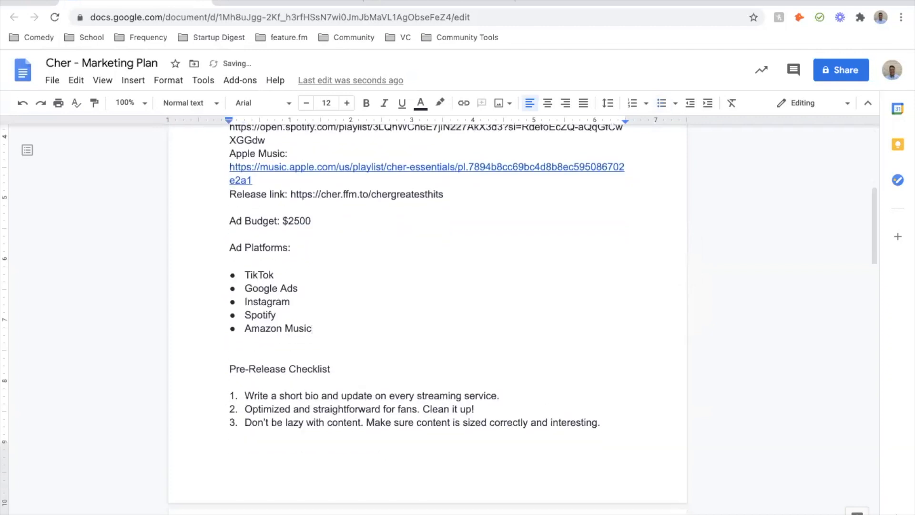
# - Add a "Social Platforms:" heading below the Ad Platforms list, followed by a blank line
pyautogui.press('Return')
pyautogui.write('Social Plat')
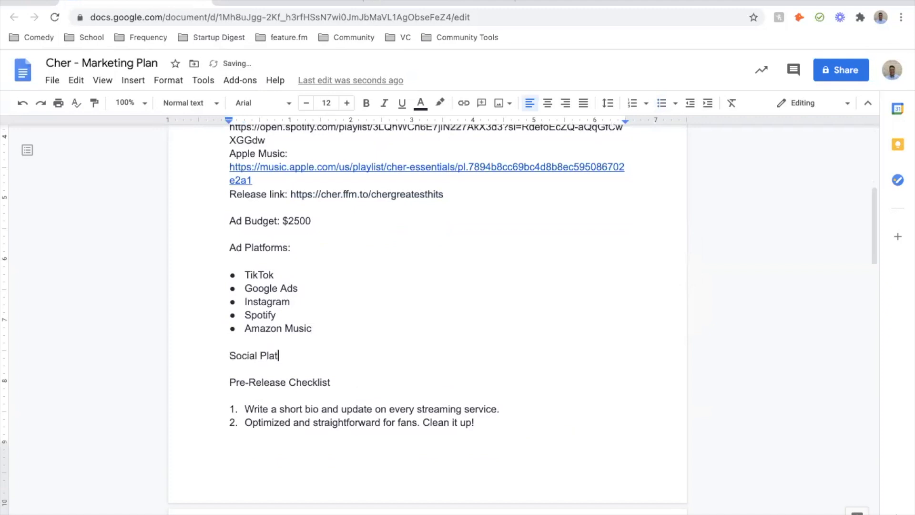
pyautogui.write('forms:')
pyautogui.press('Return')
pyautogui.press('Return')
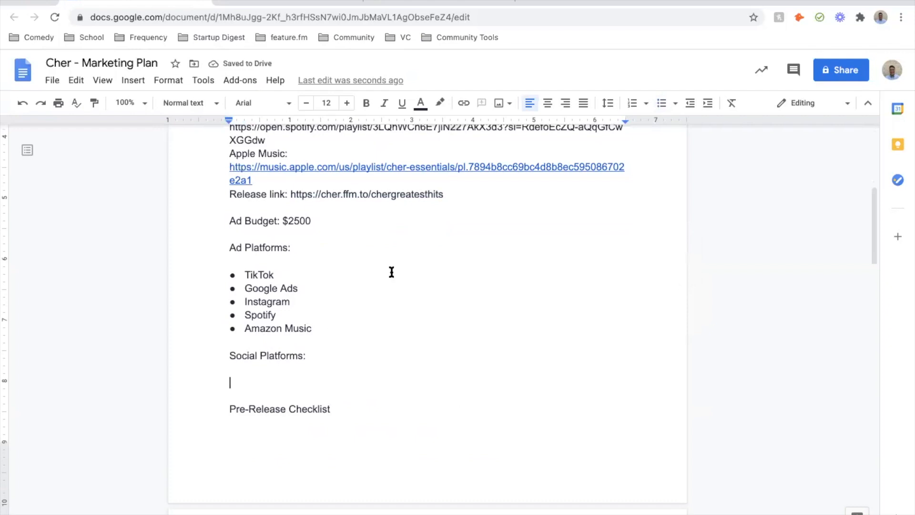
# - Create a bulleted list under Social Platforms with Facebook, Instagram, Twitter, YouTube and TikTok
pyautogui.click(668, 109)
pyautogui.write('Facebook')
pyautogui.press('Return')
pyautogui.write('Instag')
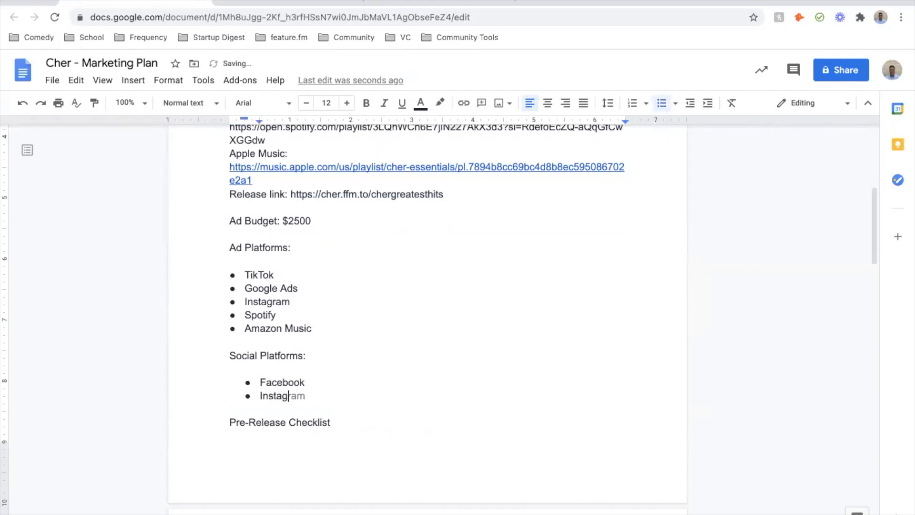
pyautogui.write('ram')
pyautogui.press('Return')
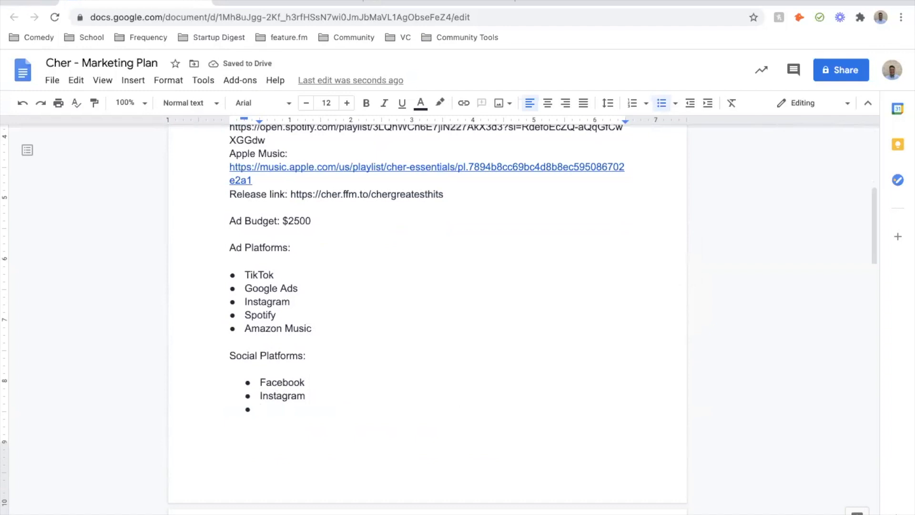
pyautogui.write('Twitter')
pyautogui.press('Return')
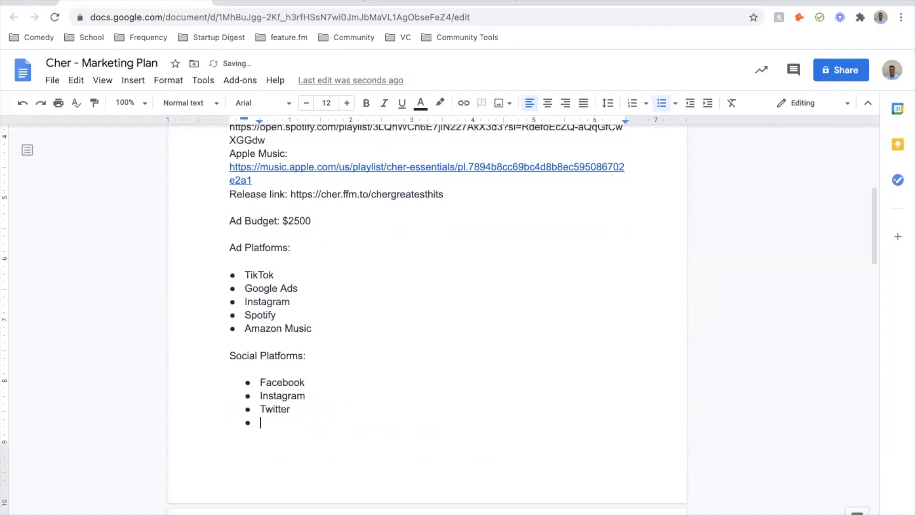
pyautogui.write('YouTube')
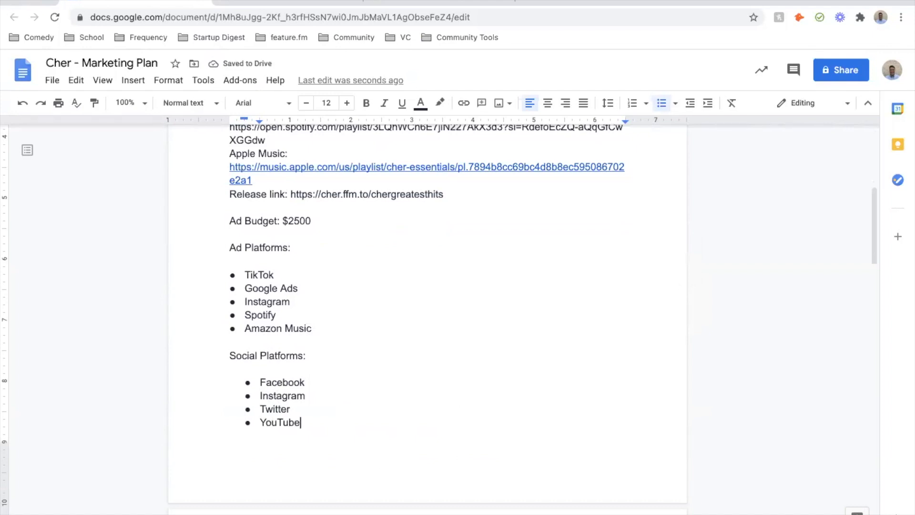
pyautogui.hotkey('ctrl', 'Return')
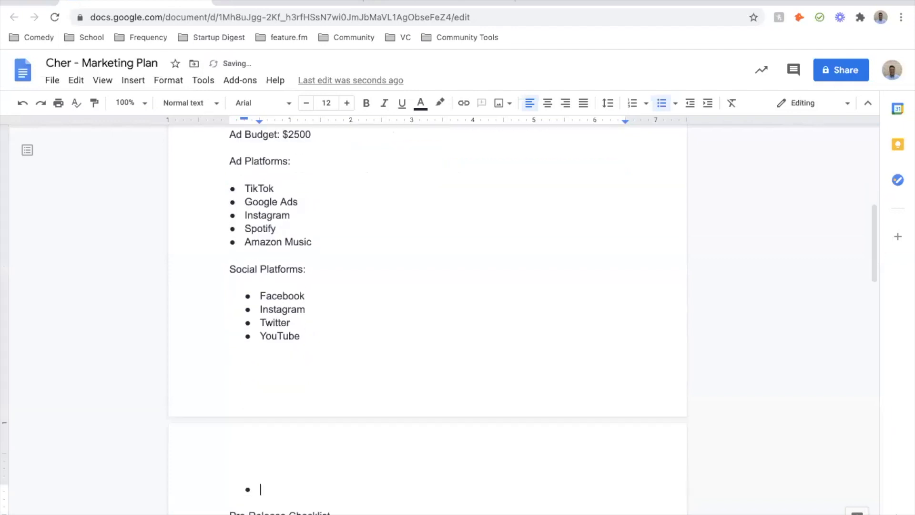
pyautogui.write('TikTok')
pyautogui.scroll(-1, 374, 481)
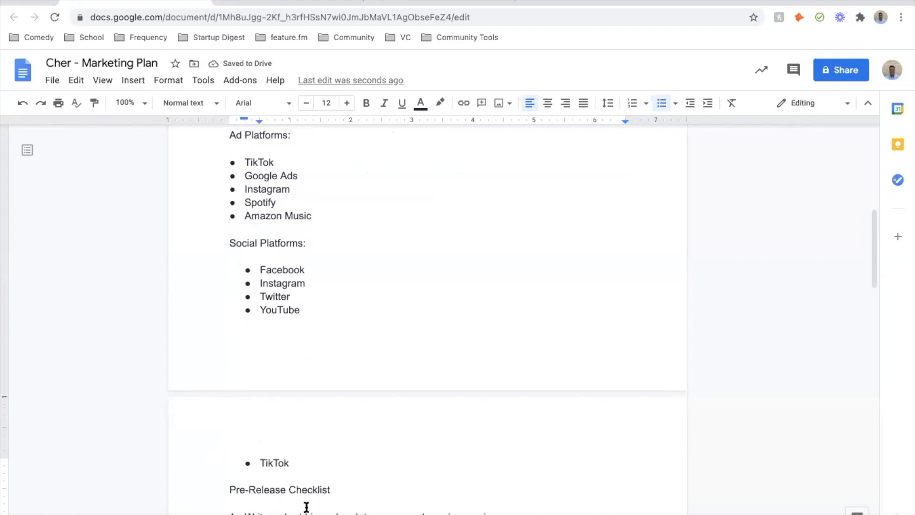
pyautogui.scroll(-1, 298, 490)
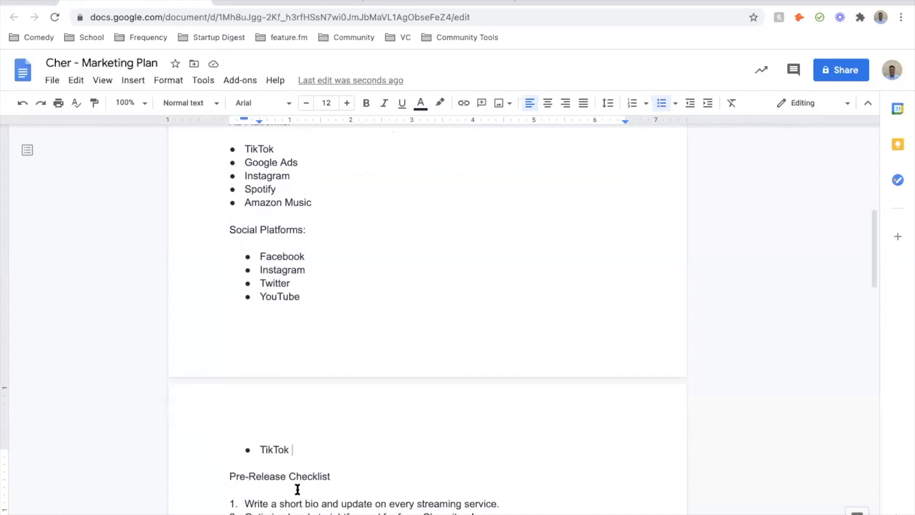
# - Add "Website" and "Email newsletter" bullets after TikTok in the Social Platforms list
pyautogui.scroll(3, 251, 210)
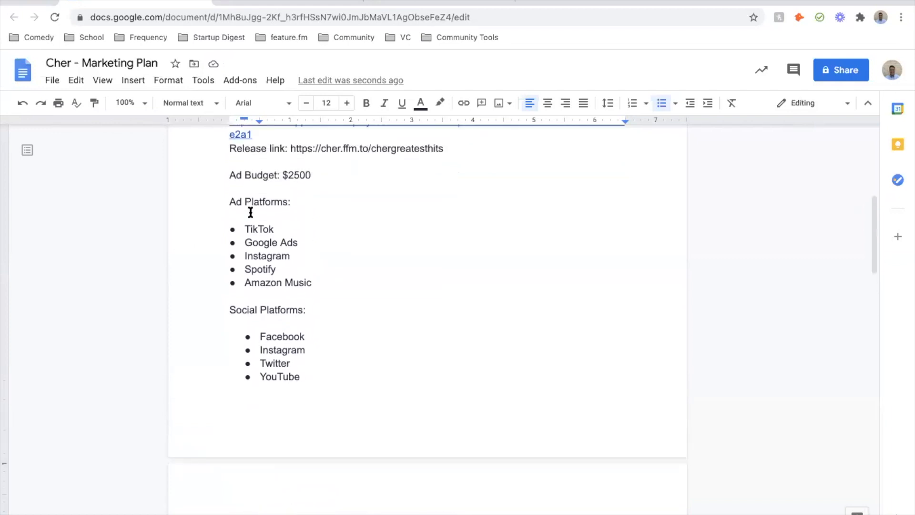
pyautogui.scroll(-15, 276, 243)
pyautogui.scroll(14, 278, 245)
pyautogui.scroll(-3, 321, 339)
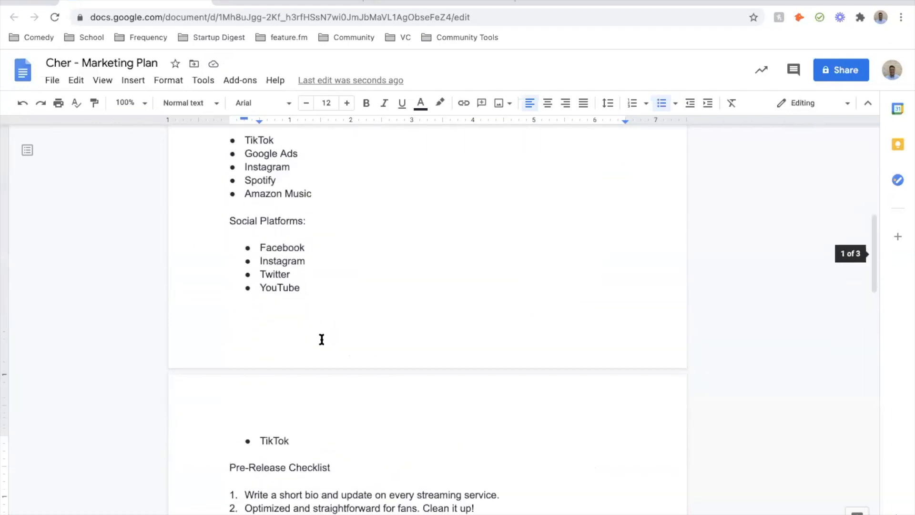
pyautogui.press('Return')
pyautogui.write('Website')
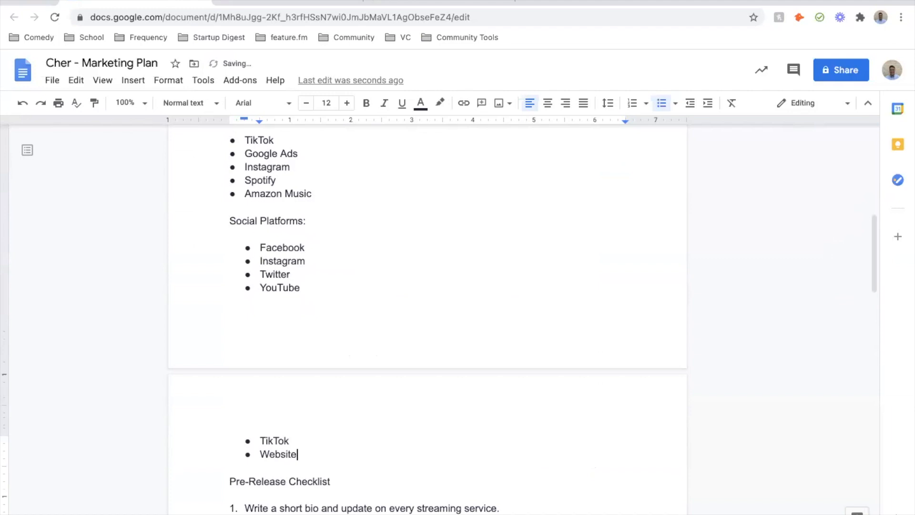
pyautogui.press('Return')
pyautogui.write('Email newsletter')
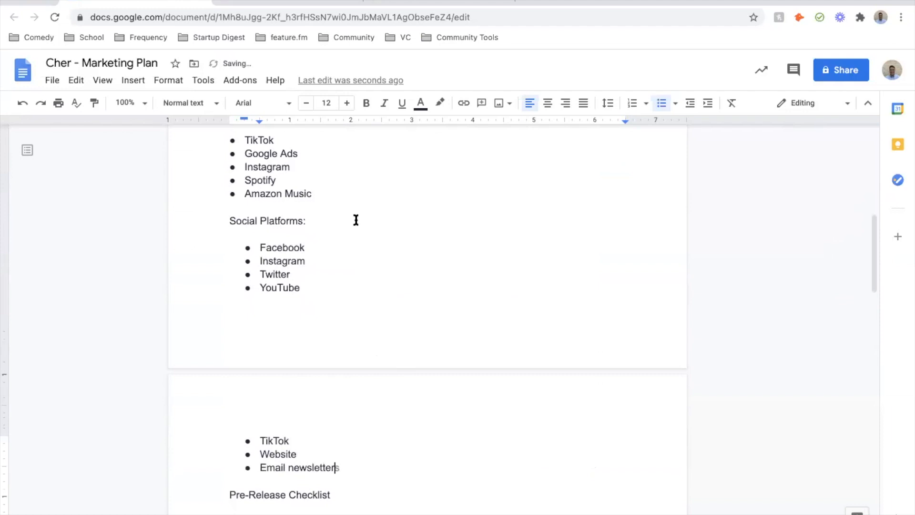
# - Copy the release link URL and turn it into a clickable hyperlink
pyautogui.scroll(3, 356, 219)
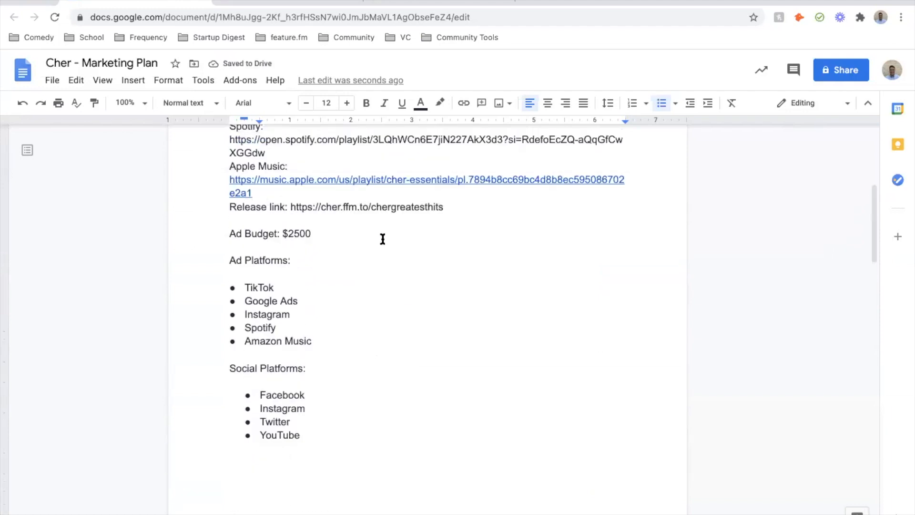
pyautogui.moveTo(454, 183); pyautogui.dragTo(288, 184)
pyautogui.press('super+c')
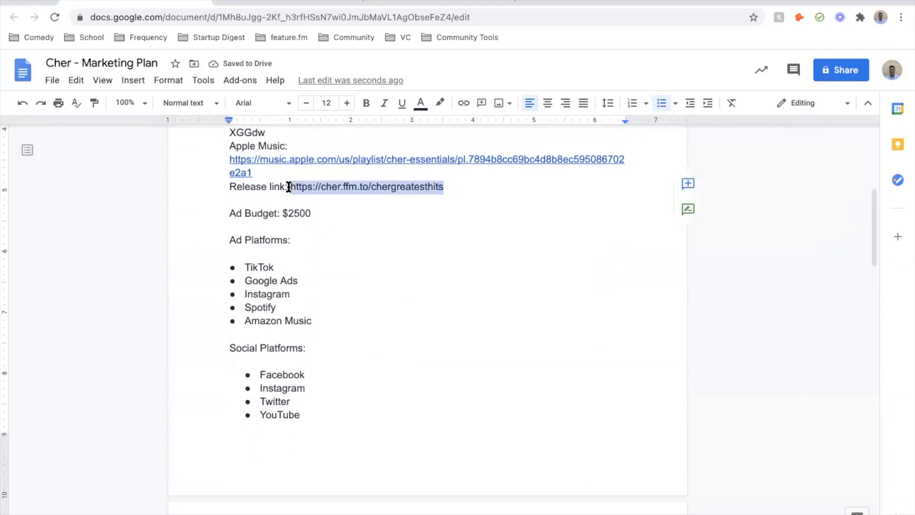
pyautogui.click(463, 103)
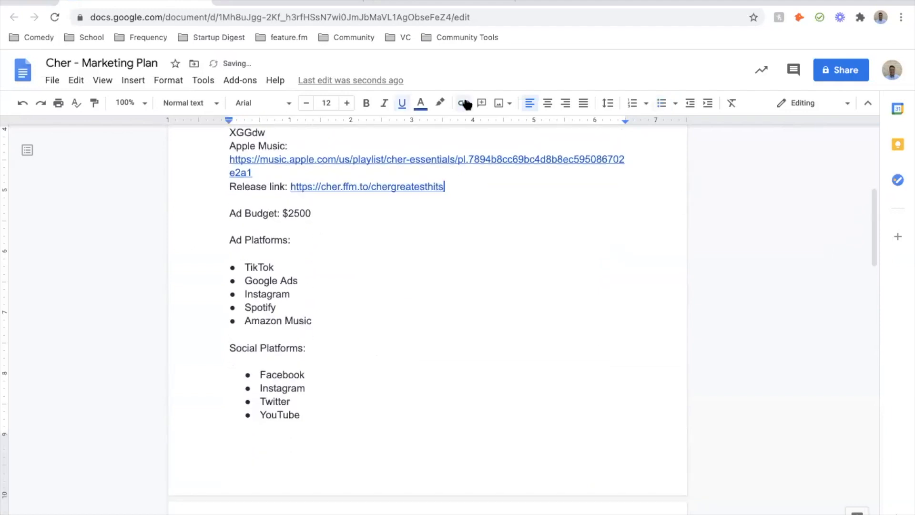
# - Paste the release link after the Facebook bullet under Social Platforms and append "!Facebook" to it
pyautogui.scroll(-3, 423, 508)
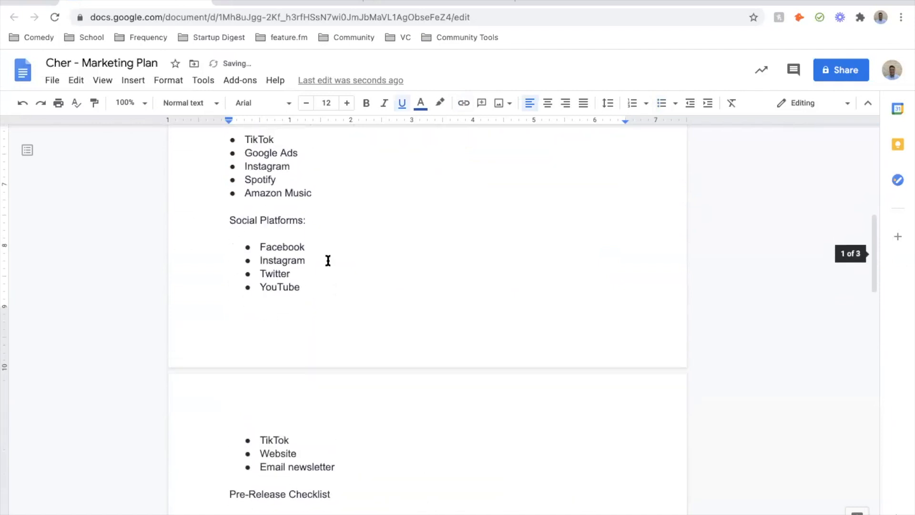
pyautogui.click(323, 244)
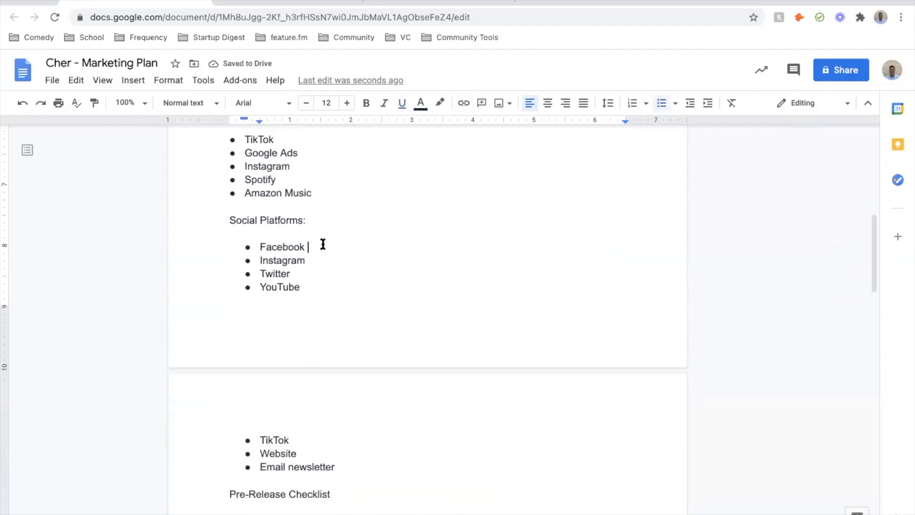
pyautogui.press('super+v')
pyautogui.write('!Facebook')
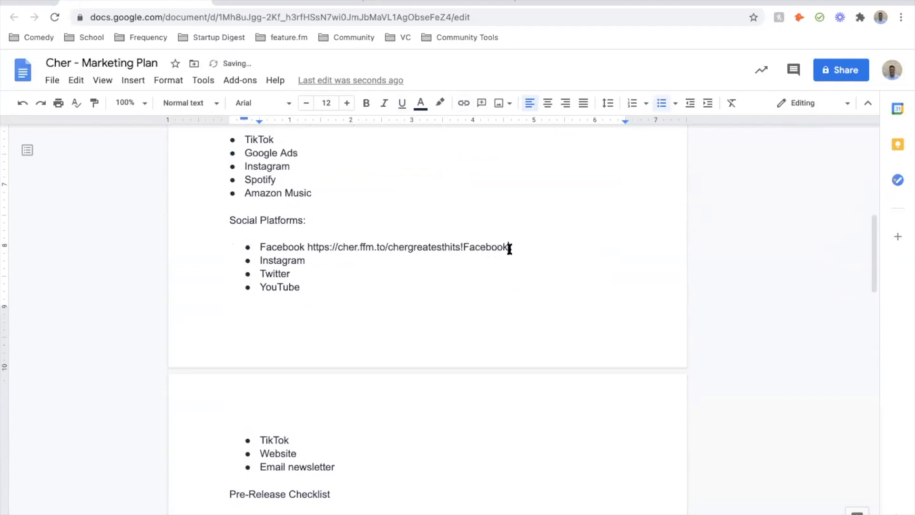
# - Copy the full Facebook tracking URL to the Instagram bullet and change its ending to "!Instagram"
pyautogui.moveTo(510, 249); pyautogui.dragTo(307, 249)
pyautogui.hotkey('ctrl', 'c')
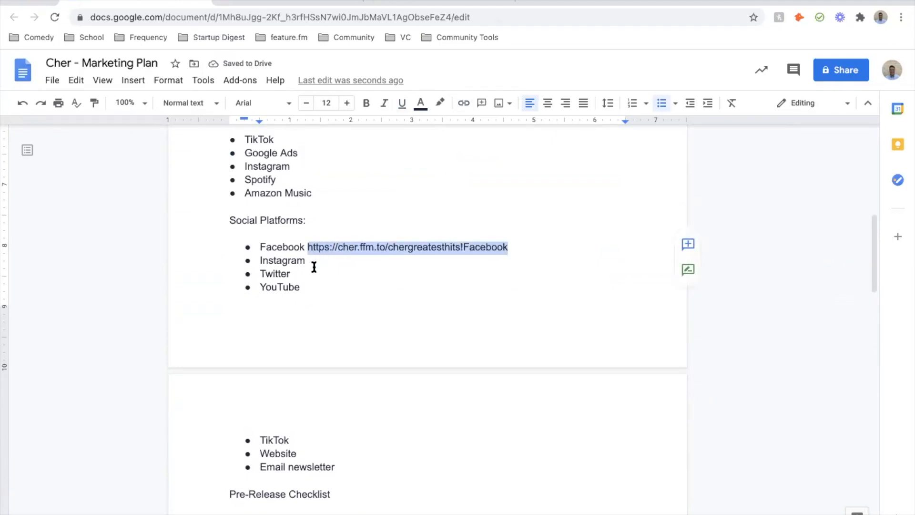
pyautogui.click(314, 267)
pyautogui.hotkey('ctrl', 'v')
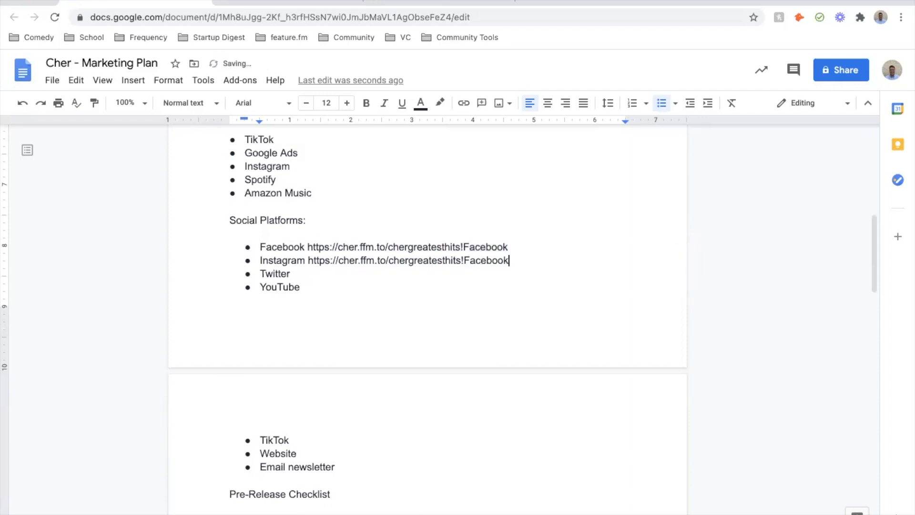
pyautogui.press('BackSpace')
pyautogui.press('BackSpace')
pyautogui.press('BackSpace')
pyautogui.press('BackSpace')
pyautogui.press('BackSpace')
pyautogui.write('Insta')
# - Paste the tracking URL after the Twitter bullet and change its ending to "!Twitter"
pyautogui.click(306, 273)
pyautogui.hotkey('ctrl', 'v')
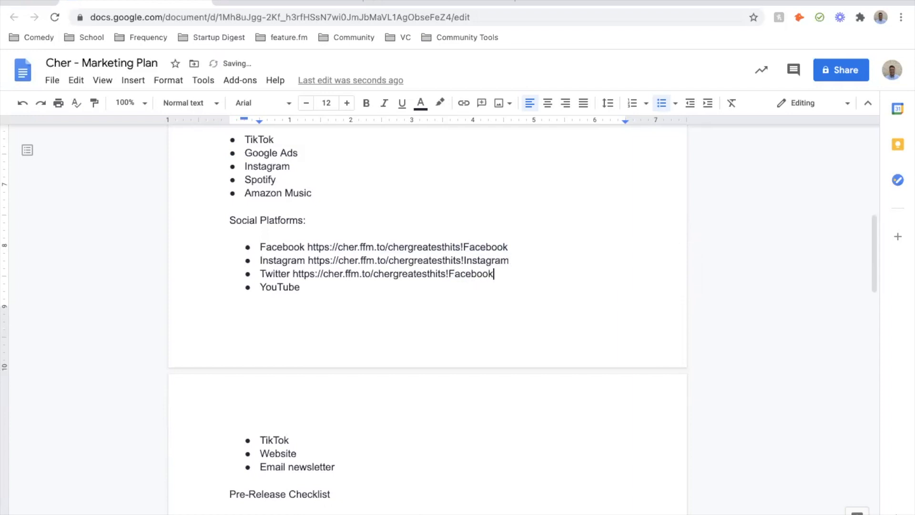
pyautogui.moveTo(495, 275); pyautogui.dragTo(451, 276)
pyautogui.write('Twitt')
pyautogui.moveTo(384, 275); pyautogui.dragTo(386, 281)
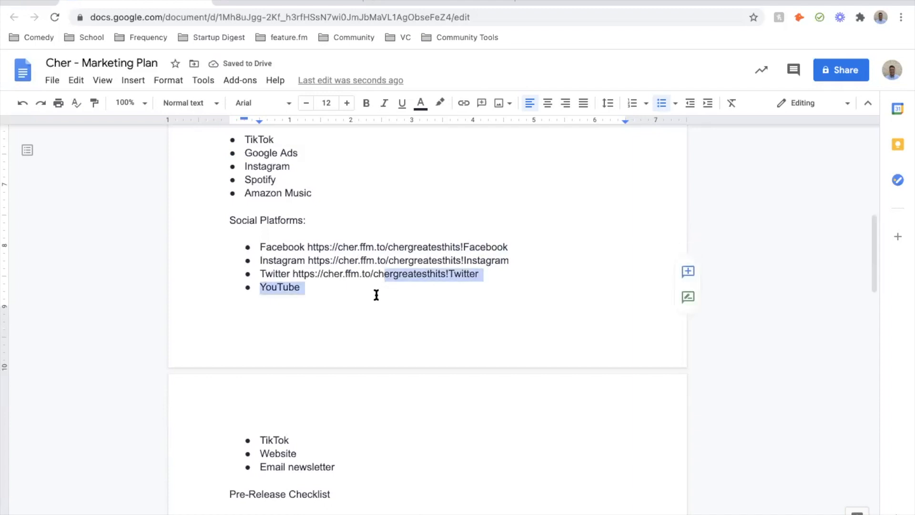
# - Paste the tracking URL after the YouTube bullet and change its ending to "!YouTube"
pyautogui.click(376, 287)
pyautogui.press('super+v')
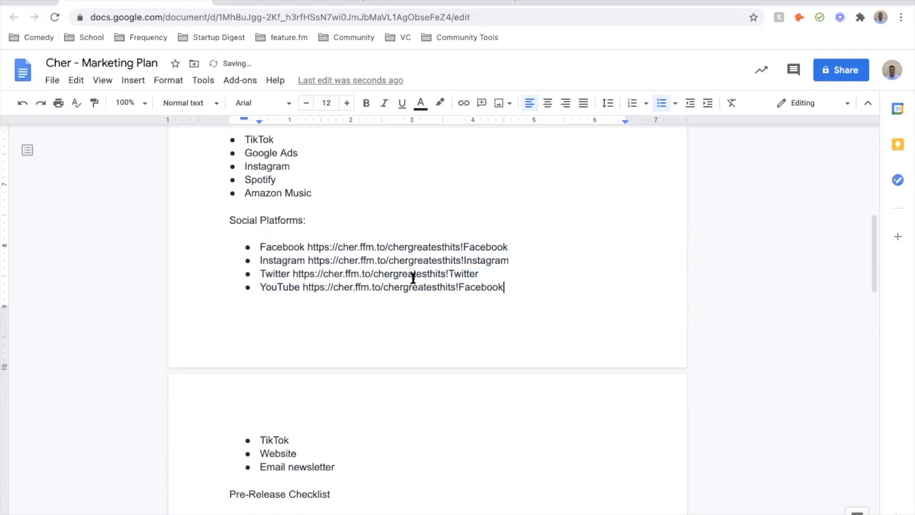
pyautogui.moveTo(507, 284); pyautogui.dragTo(462, 287)
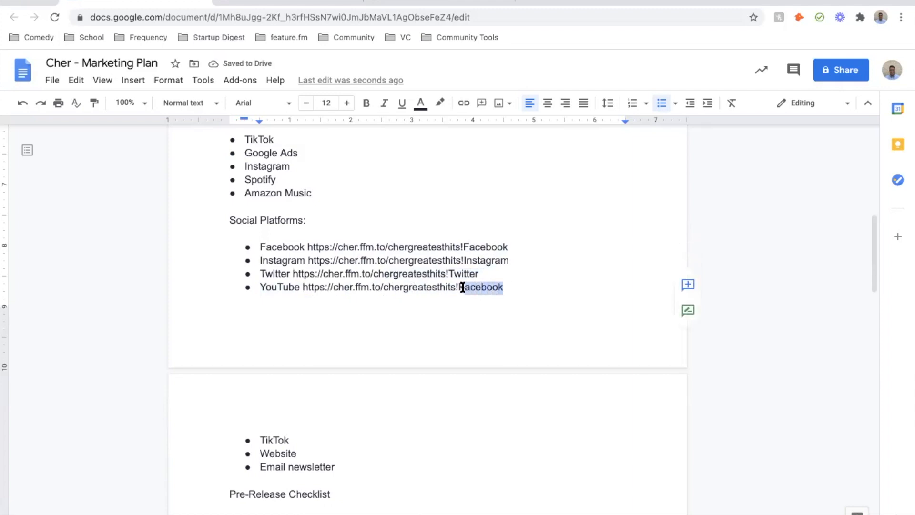
pyautogui.write('YouTube')
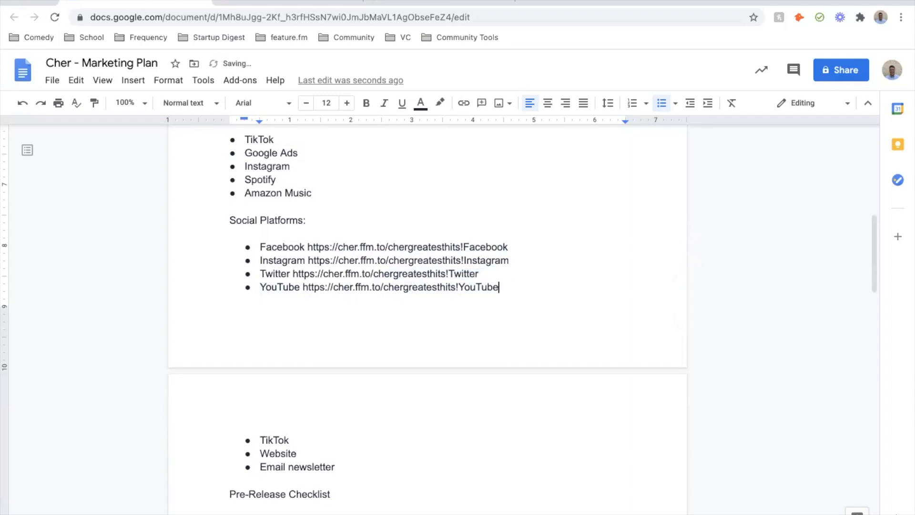
# - Paste the tracking URL after the TikTok bullet under Social Platforms and change its ending to "!TikTok"
pyautogui.scroll(1, 460, 289)
pyautogui.scroll(1, 400, 335)
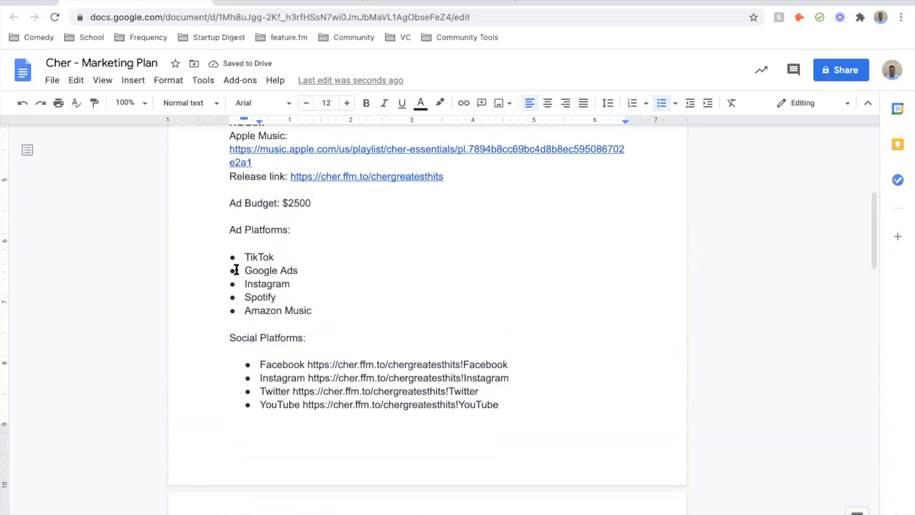
pyautogui.scroll(-4, 288, 348)
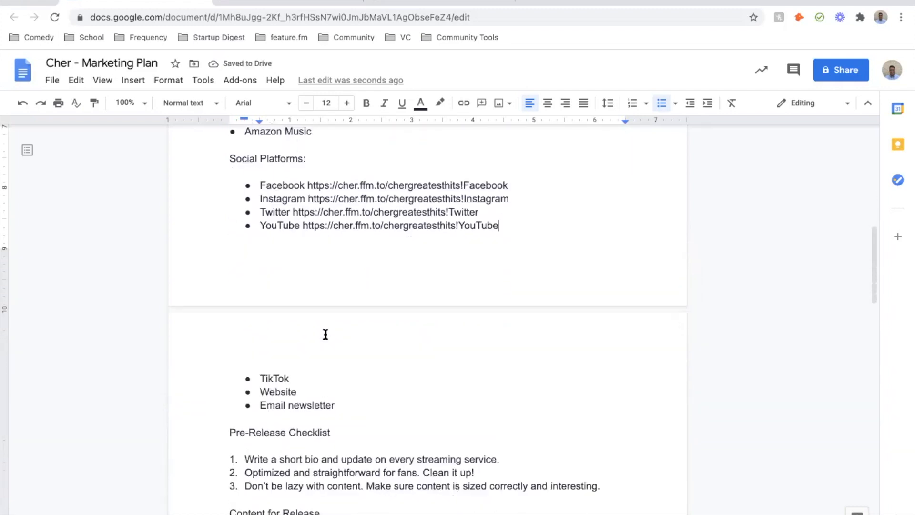
pyautogui.click(310, 370)
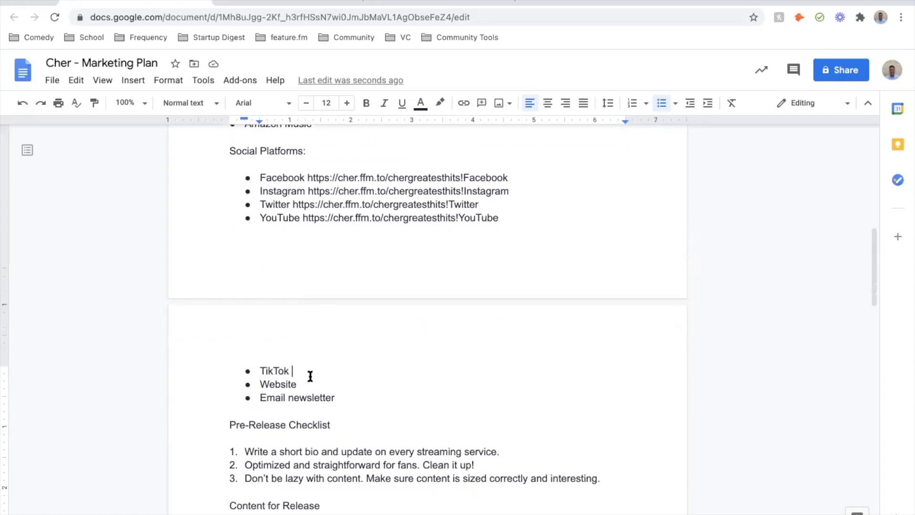
pyautogui.hotkey('ctrl', 'v')
pyautogui.press('BackSpace')
pyautogui.press('BackSpace')
pyautogui.press('BackSpace')
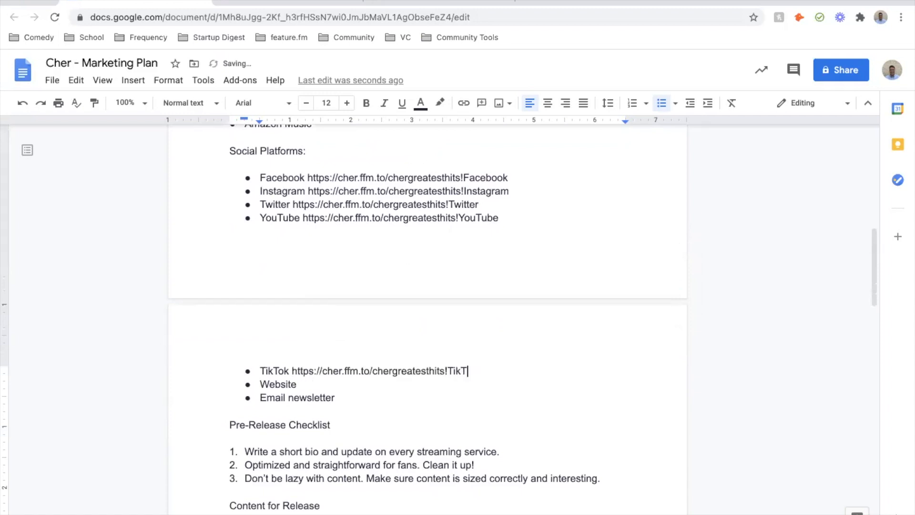
# - Paste the tracking URL after the Website bullet and change its ending to "!Website"
pyautogui.click(309, 384)
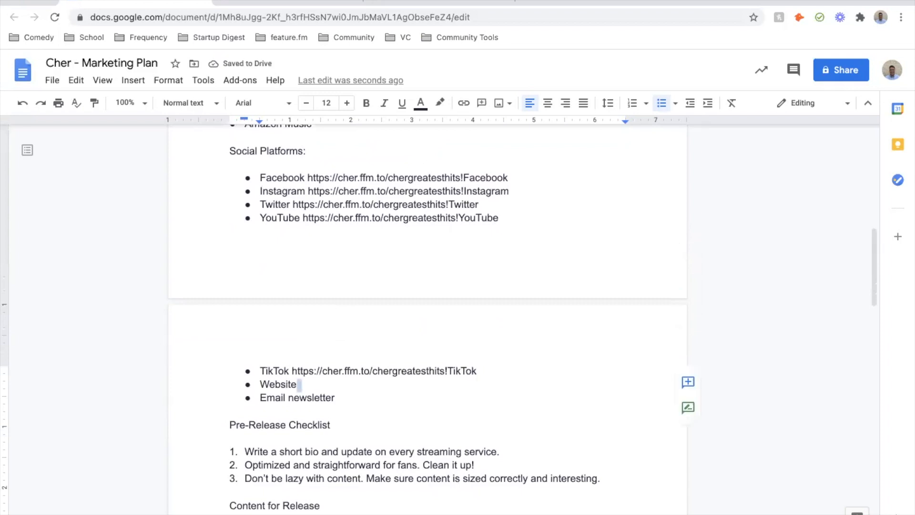
pyautogui.hotkey('ctrl', 'v')
pyautogui.moveTo(500, 384); pyautogui.dragTo(457, 384)
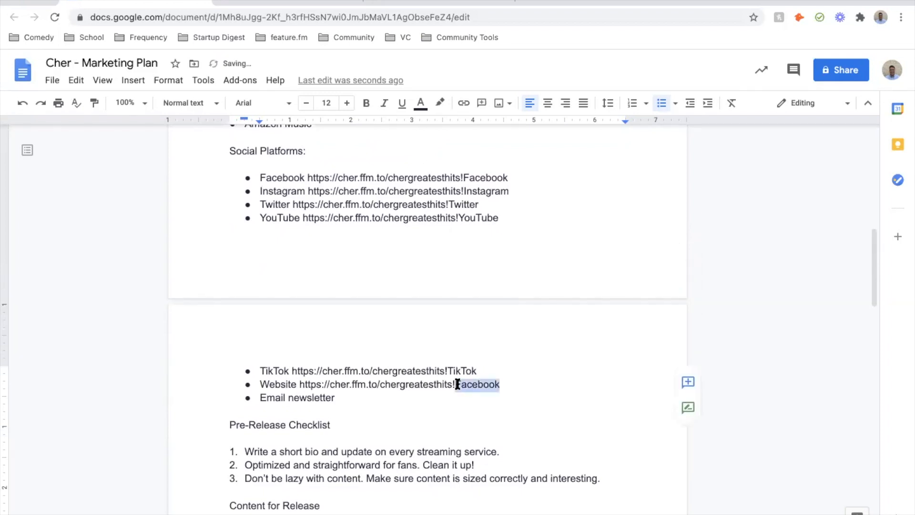
pyautogui.write('Website')
# - Paste the tracking URL after the Email newsletter bullet, separated by a space, and change its ending to "!Email"
pyautogui.click(421, 396)
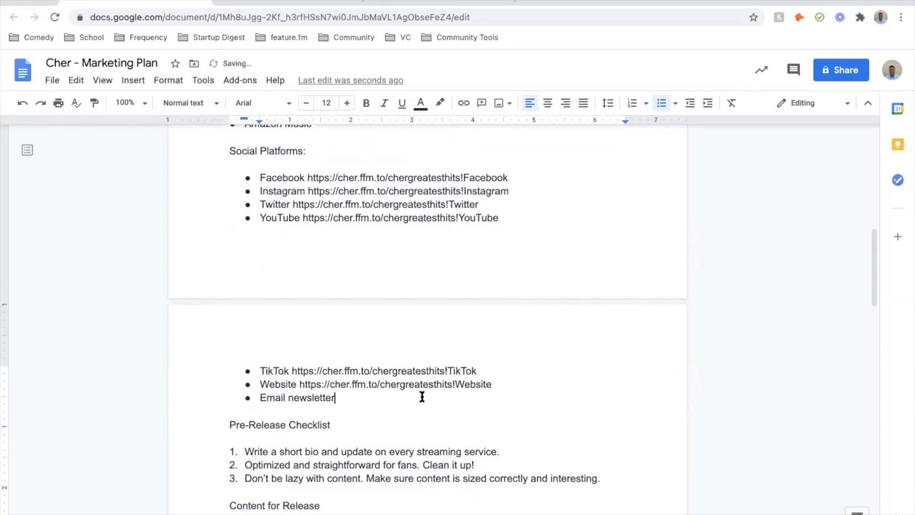
pyautogui.hotkey('ctrl', 'v')
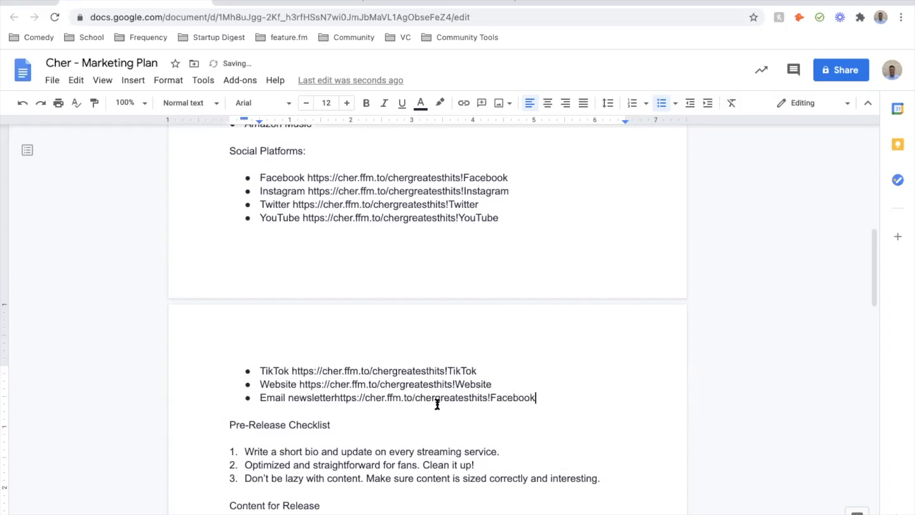
pyautogui.click(335, 396)
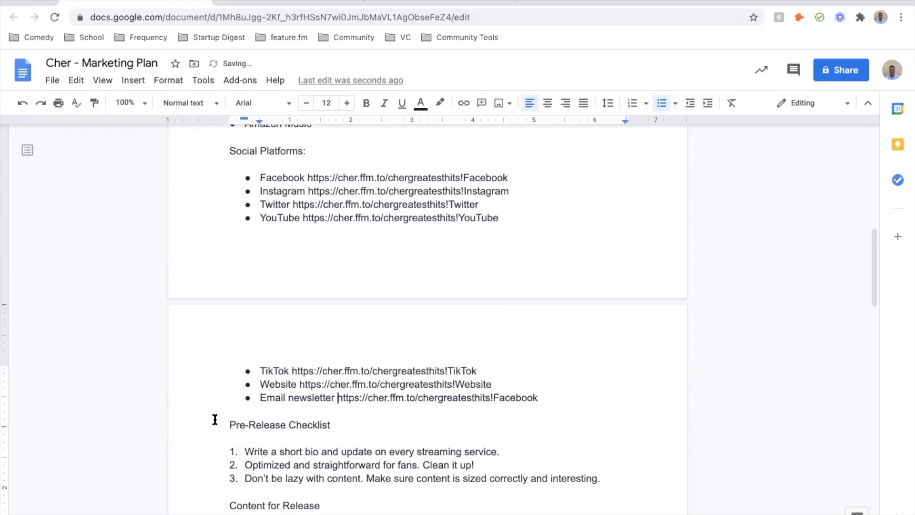
pyautogui.moveTo(539, 397); pyautogui.dragTo(496, 399)
pyautogui.write('Email')
# - Turn the Facebook, Instagram, Twitter and YouTube tracking URLs under Social Platforms into clickable hyperlinks
pyautogui.scroll(2, 497, 403)
pyautogui.moveTo(508, 231); pyautogui.dragTo(307, 232)
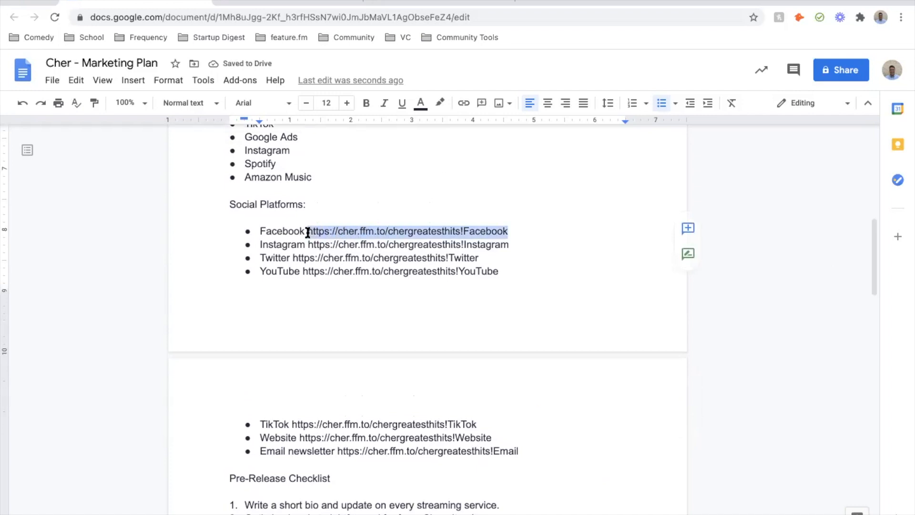
pyautogui.click(465, 103)
pyautogui.moveTo(509, 244); pyautogui.dragTo(310, 245)
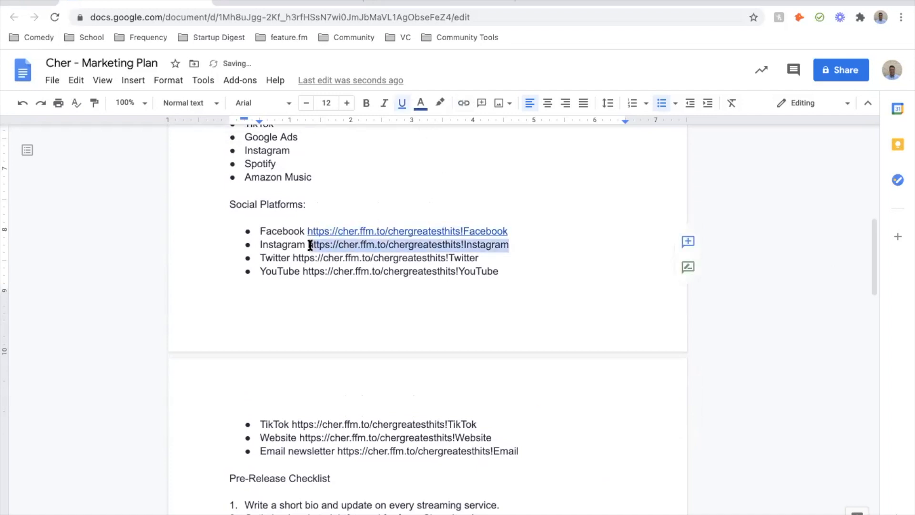
pyautogui.click(463, 103)
pyautogui.moveTo(488, 256); pyautogui.dragTo(293, 257)
pyautogui.click(463, 103)
pyautogui.moveTo(502, 270); pyautogui.dragTo(303, 268)
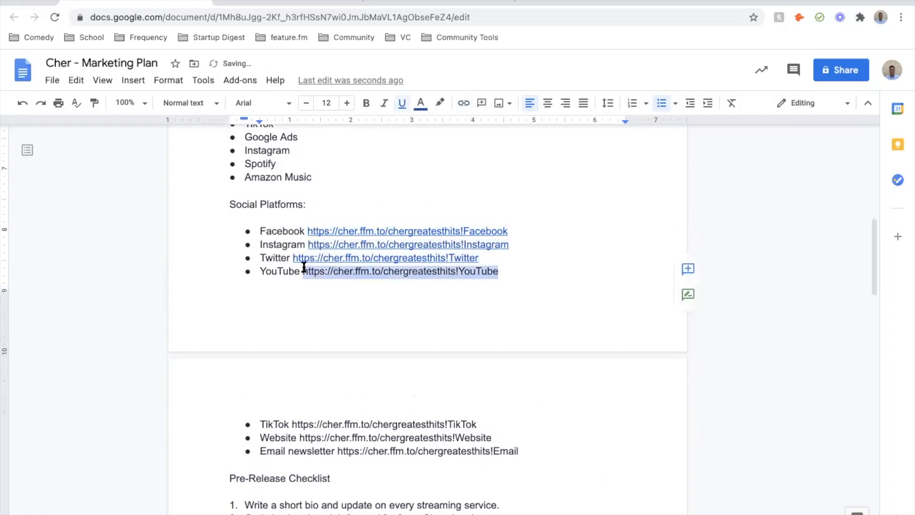
pyautogui.click(464, 103)
# - Turn the TikTok, Website and Email newsletter tracking URLs into clickable hyperlinks
pyautogui.moveTo(480, 424); pyautogui.dragTo(292, 424)
pyautogui.click(466, 105)
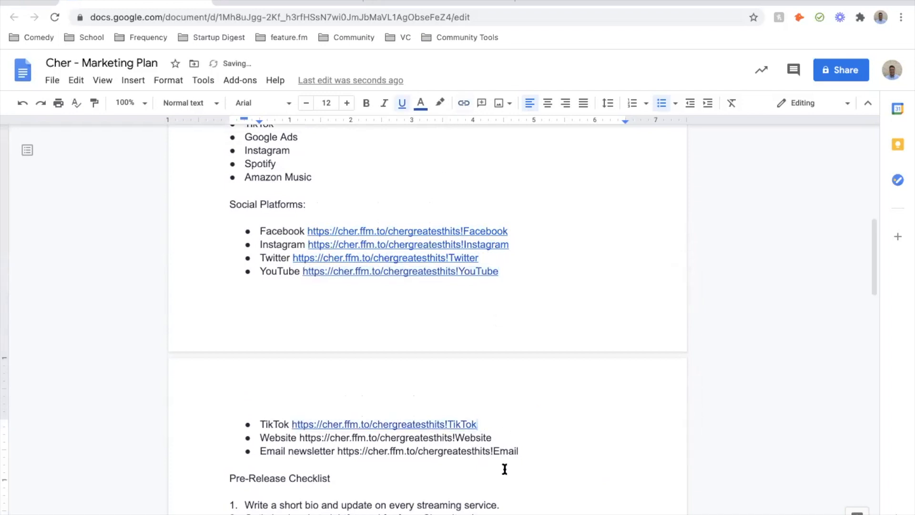
pyautogui.moveTo(496, 437); pyautogui.dragTo(298, 437)
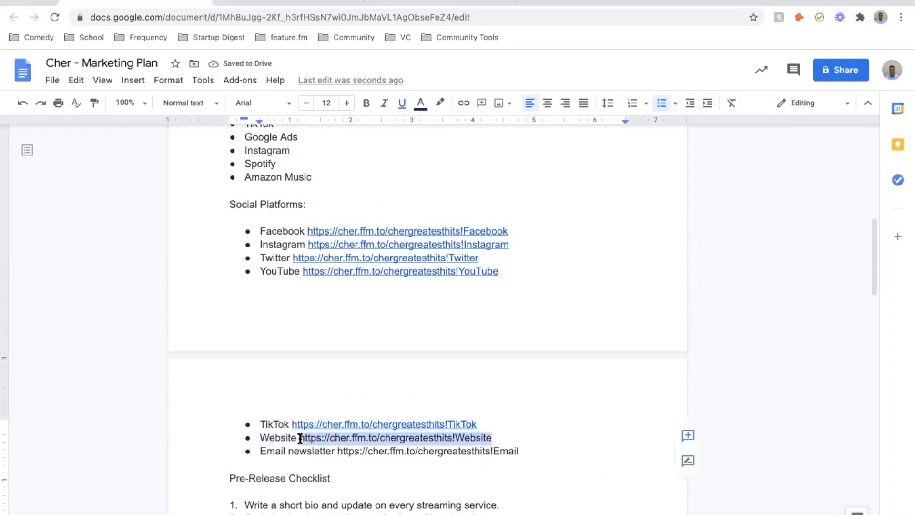
pyautogui.click(464, 103)
pyautogui.moveTo(519, 451); pyautogui.dragTo(337, 449)
pyautogui.click(466, 105)
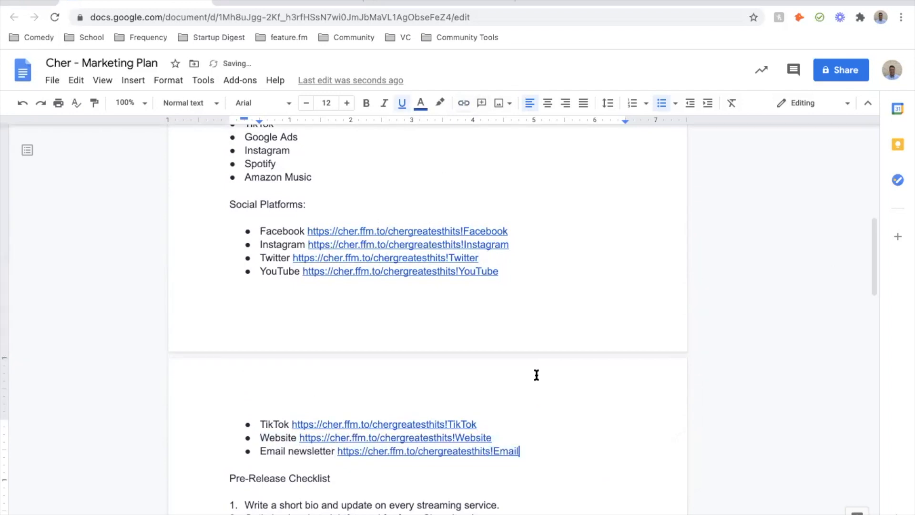
# - Reduce the indent of all Social Platforms bullets so they align with the Ad Platforms list
pyautogui.moveTo(533, 452); pyautogui.dragTo(245, 231)
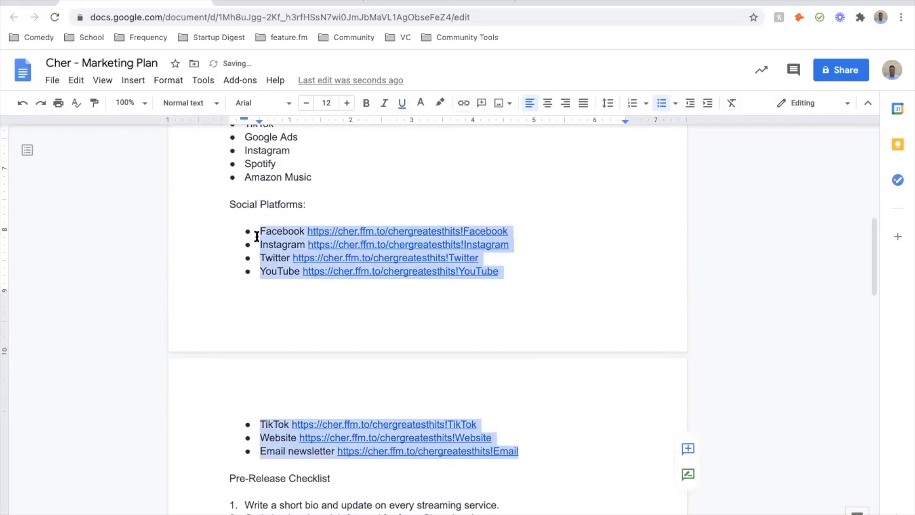
pyautogui.moveTo(259, 121); pyautogui.dragTo(244, 119)
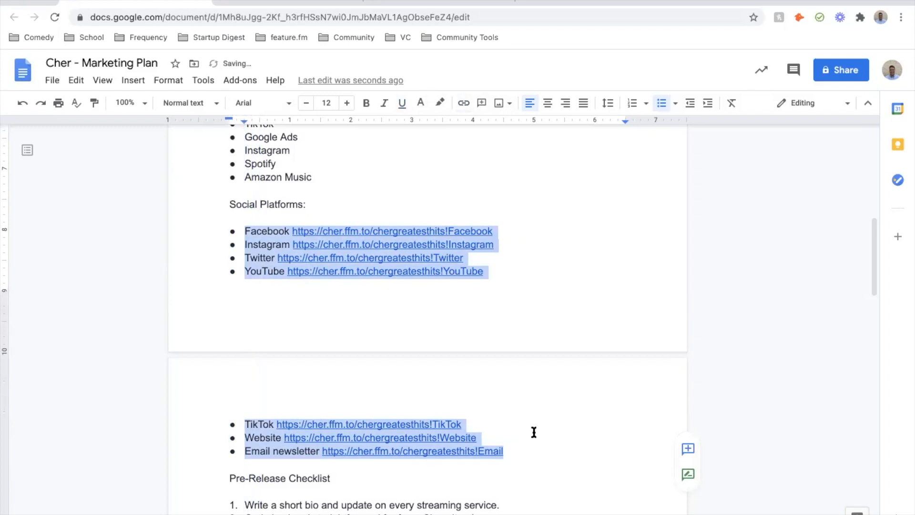
pyautogui.click(544, 244)
pyautogui.scroll(6, 389, 193)
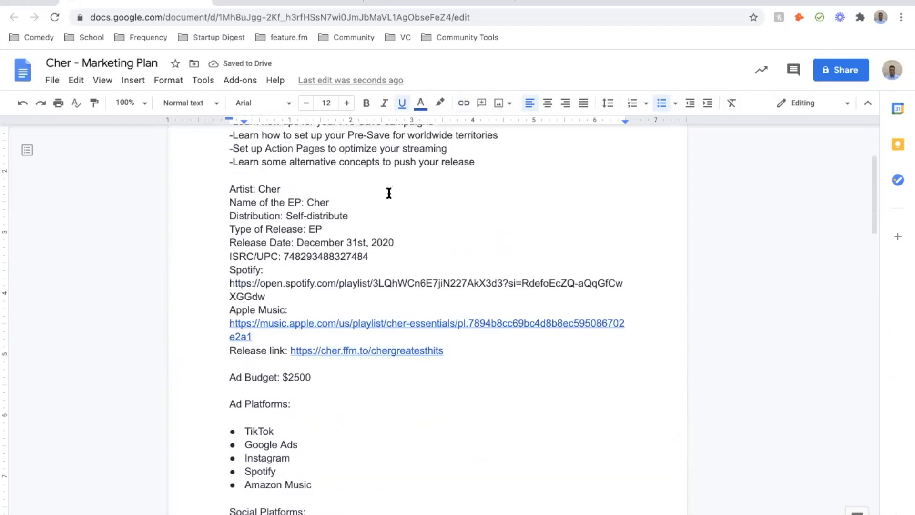
pyautogui.moveTo(444, 350); pyautogui.dragTo(292, 347)
pyautogui.hotkey('ctrl', 'c')
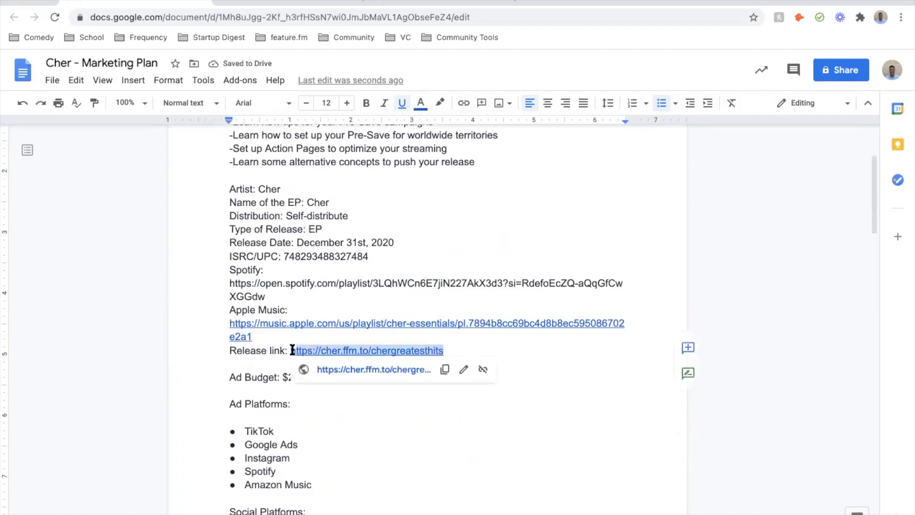
pyautogui.scroll(-15, 290, 349)
pyautogui.scroll(-10, 291, 349)
pyautogui.scroll(3, 292, 346)
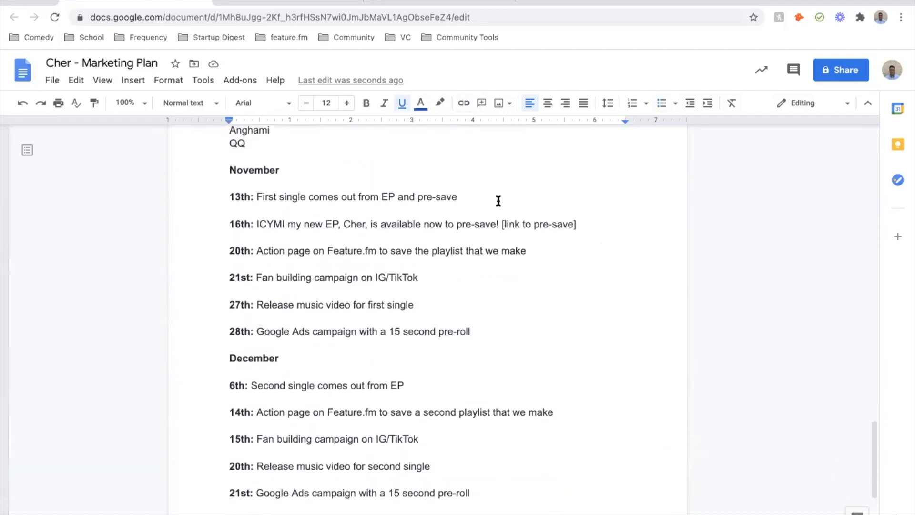
pyautogui.click(498, 201)
pyautogui.hotkey('ctrl', 'v')
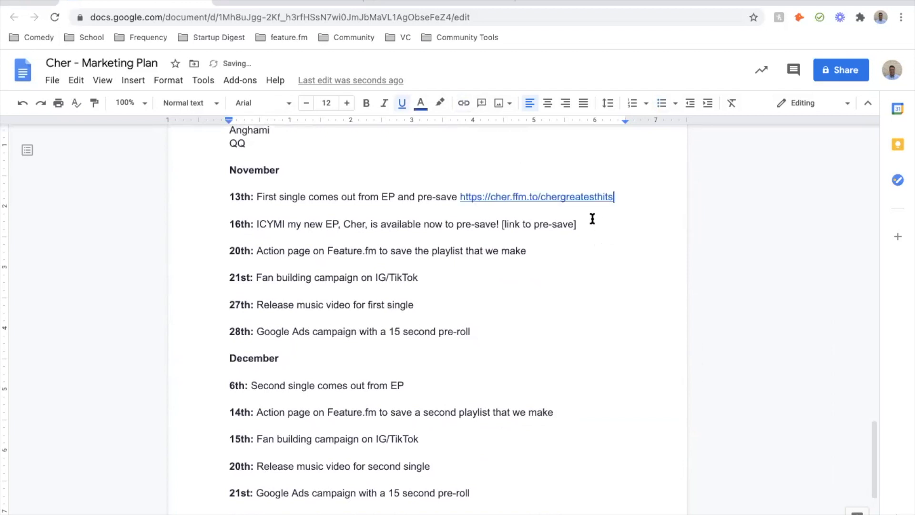
# - Replace the "[link to pre-save]" placeholder in the November 16th entry with the copied release link
pyautogui.moveTo(593, 213); pyautogui.dragTo(499, 222)
pyautogui.moveTo(579, 224); pyautogui.dragTo(502, 226)
pyautogui.hotkey('ctrl', 'v')
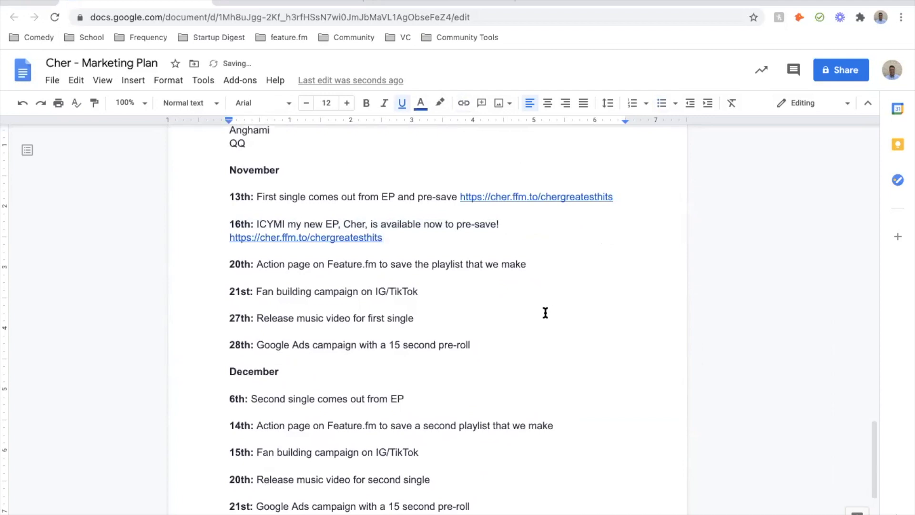
# - Review the release schedule, socials, release details and platform lists throughout the marketing plan
pyautogui.scroll(-3, 545, 313)
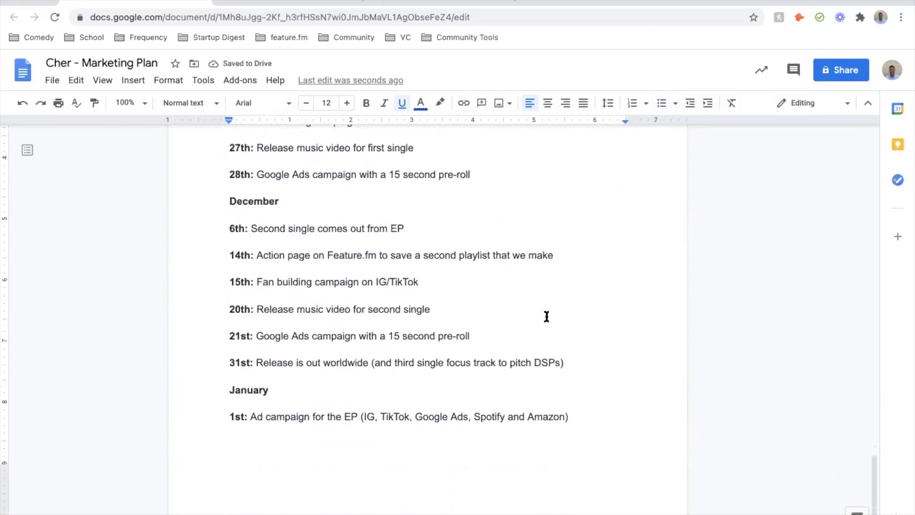
pyautogui.scroll(4, 546, 315)
pyautogui.scroll(15, 547, 317)
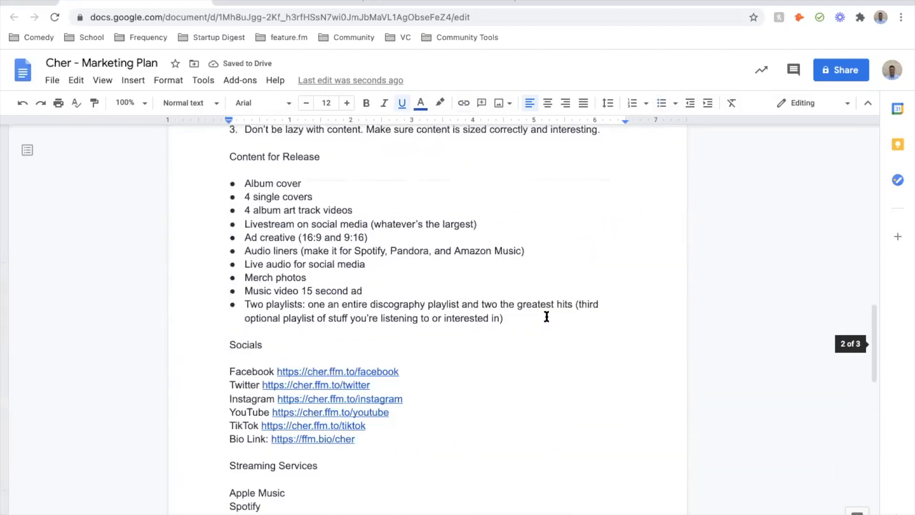
pyautogui.scroll(3, 546, 316)
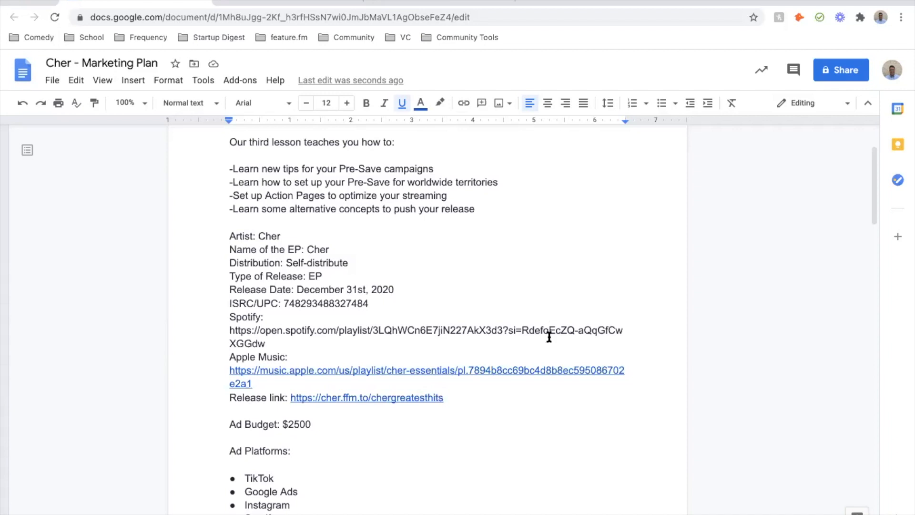
pyautogui.scroll(-7, 547, 333)
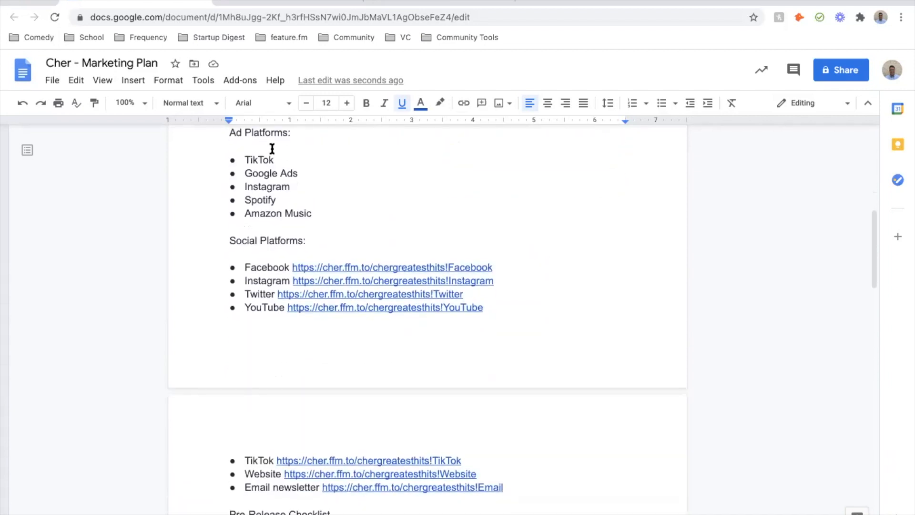
pyautogui.scroll(-1, 303, 324)
pyautogui.scroll(4, 304, 324)
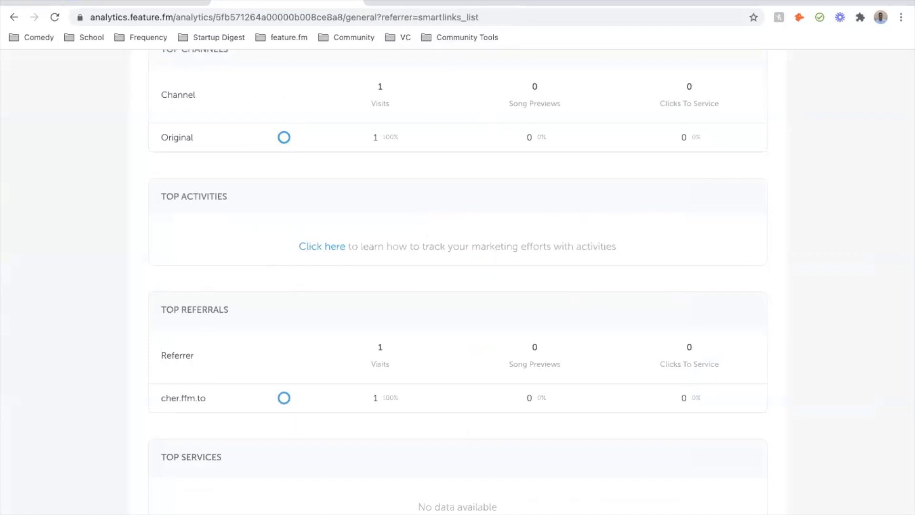
pyautogui.click(108, 4)
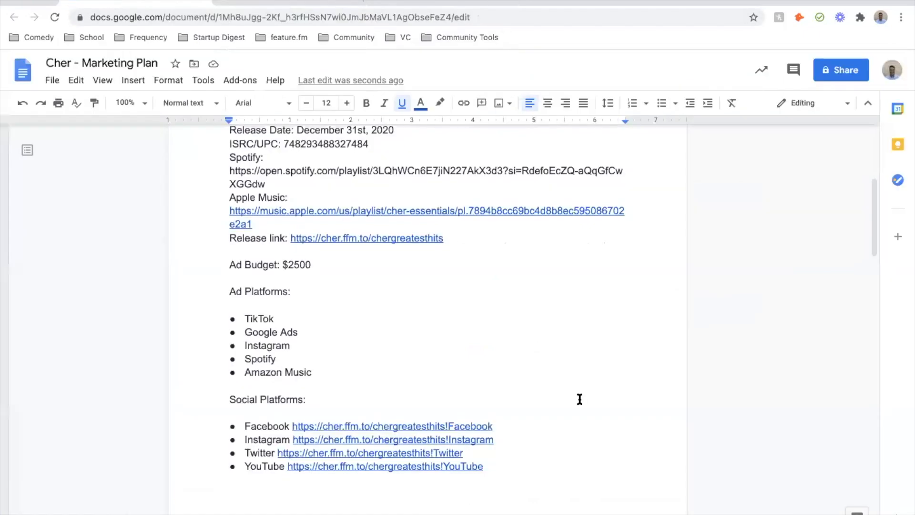
pyautogui.scroll(6, 579, 399)
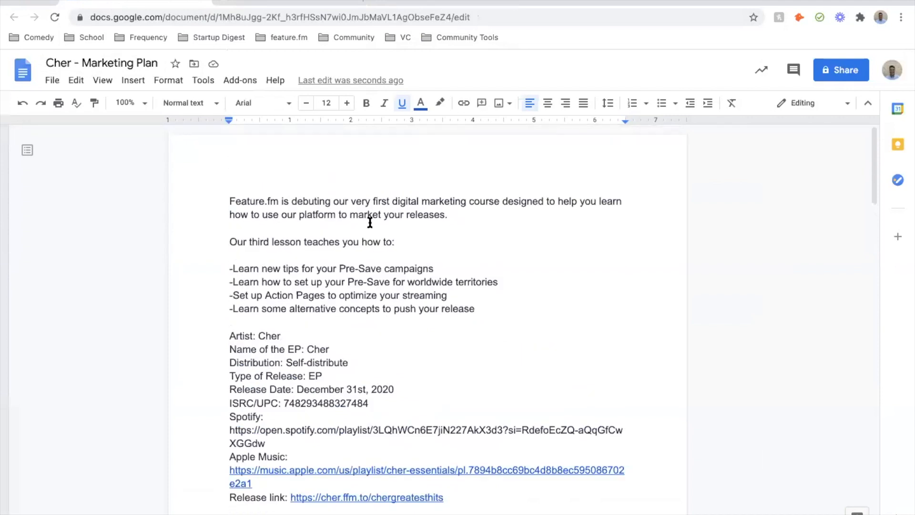
# - Switch to Feature.fm, open Cher's Action Pages and archive the existing Cher action page
pyautogui.click(255, 3)
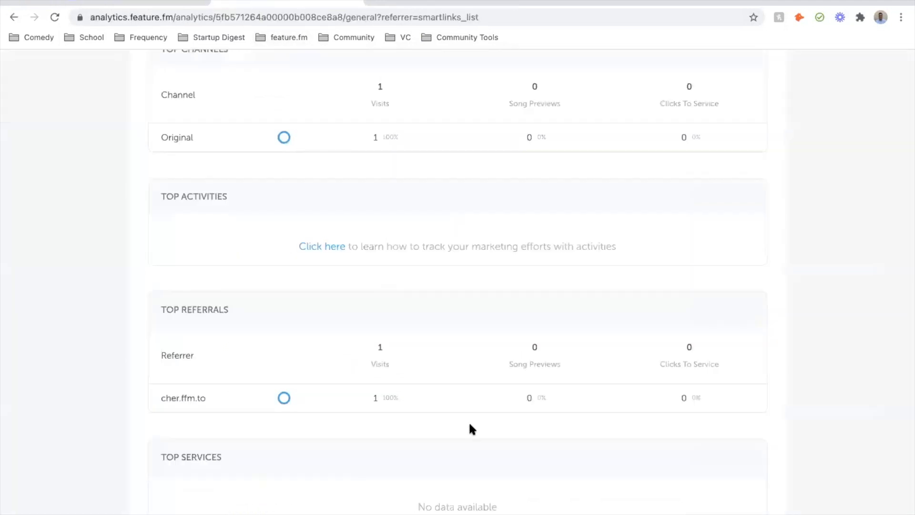
pyautogui.scroll(10, 468, 421)
pyautogui.click(172, 68)
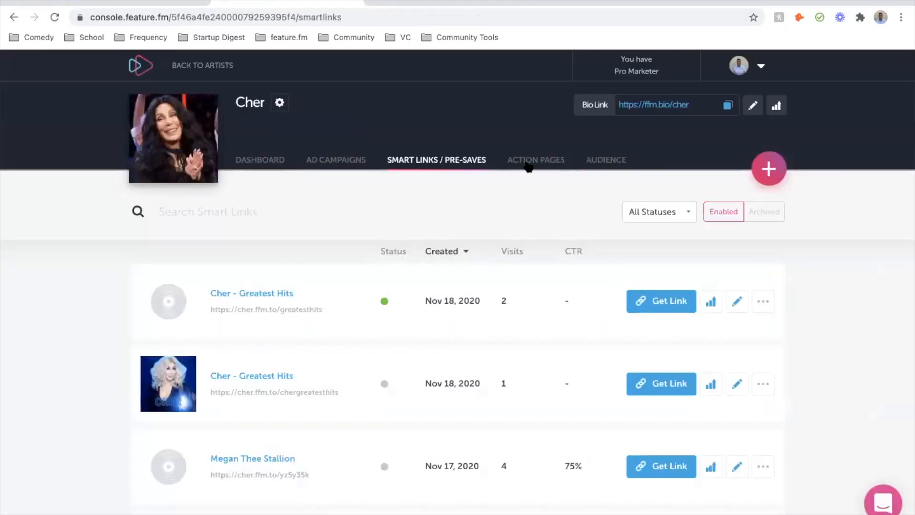
pyautogui.click(528, 165)
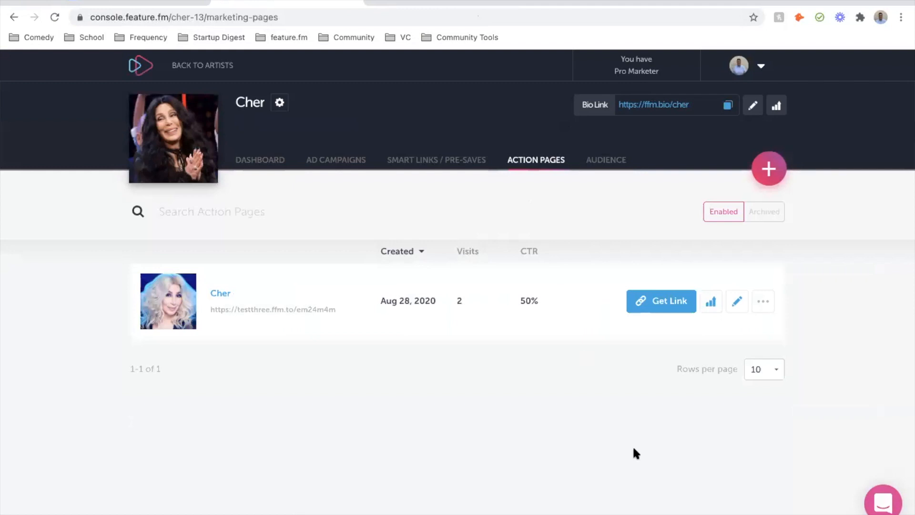
pyautogui.click(764, 305)
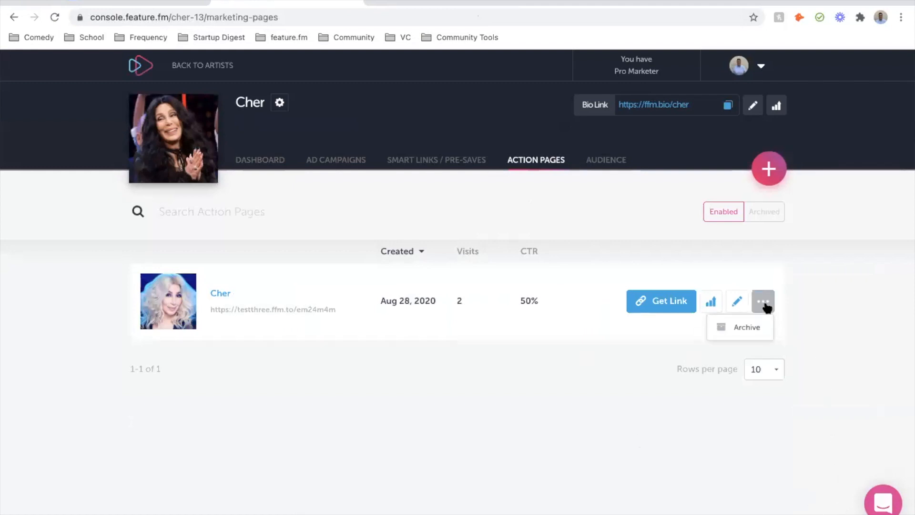
pyautogui.click(742, 326)
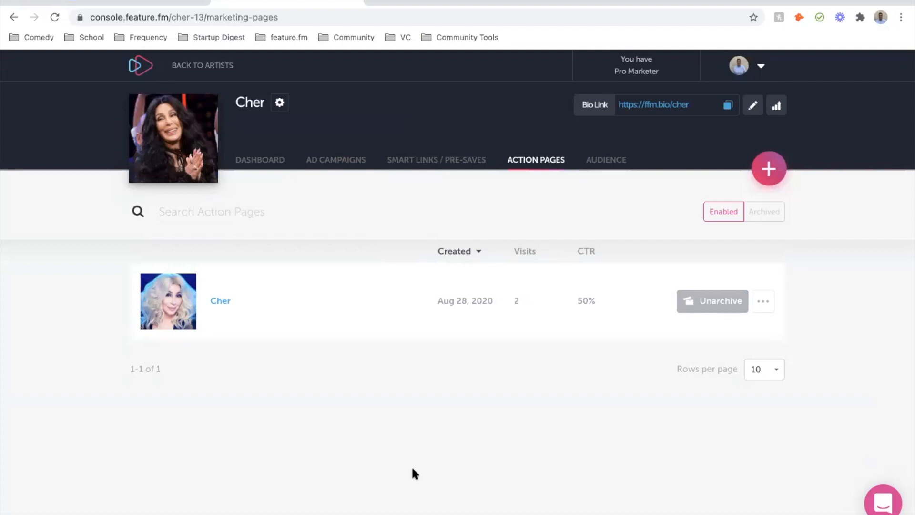
# - Go back to the Feature.fm artist list and reopen the Cher artist account
pyautogui.click(762, 301)
pyautogui.click(497, 214)
pyautogui.click(206, 67)
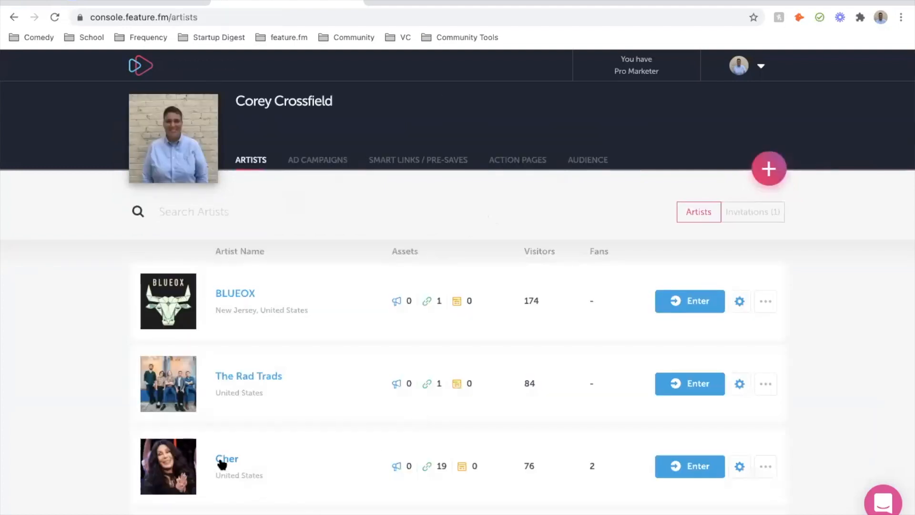
pyautogui.click(224, 459)
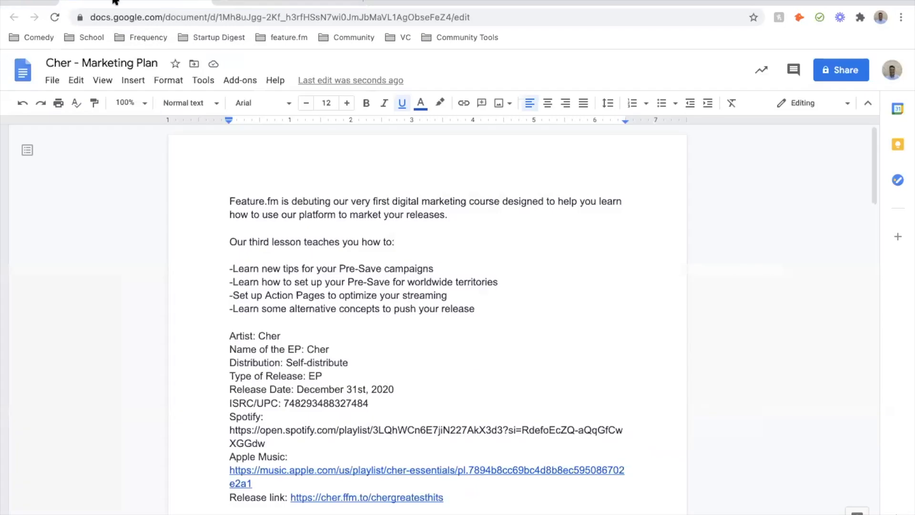
# - Switch to the Cher marketing plan in Google Docs and turn the Spotify playlist URL into a clickable hyperlink
pyautogui.scroll(-20, 304, 375)
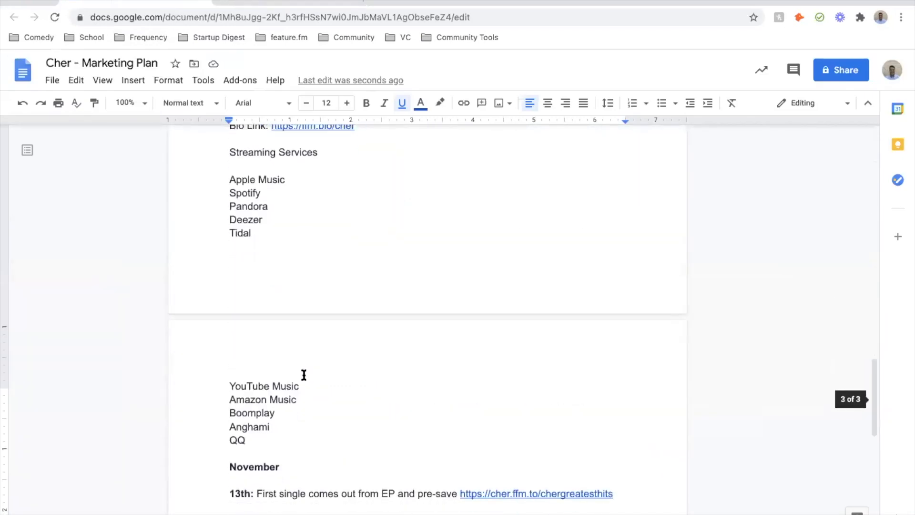
pyautogui.scroll(-3, 304, 375)
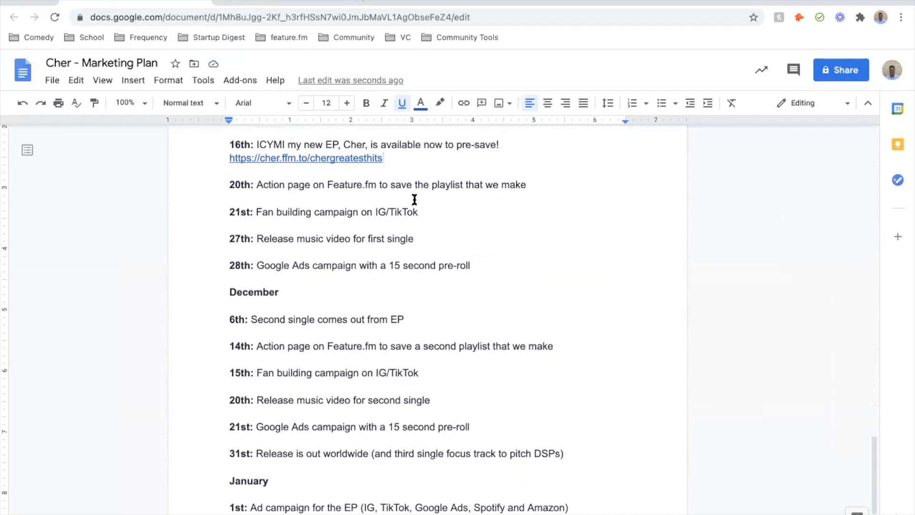
pyautogui.scroll(1, 436, 218)
pyautogui.scroll(10, 451, 262)
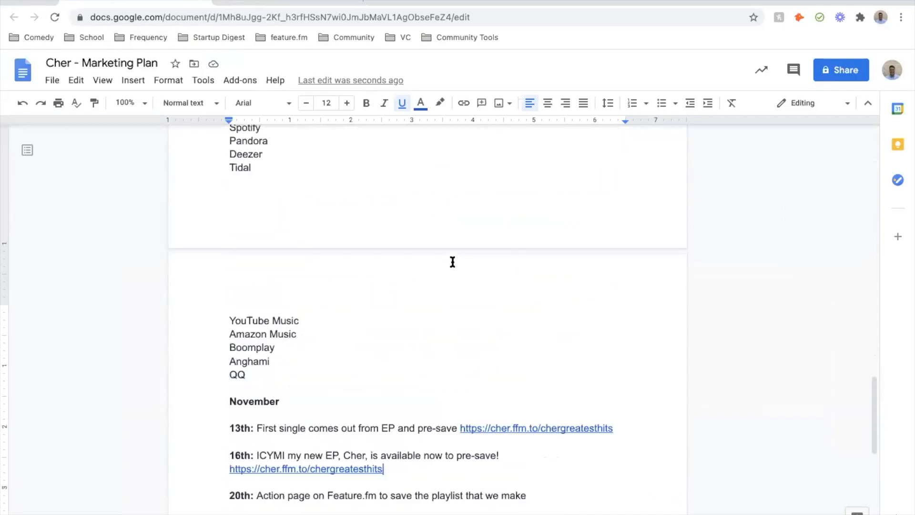
pyautogui.scroll(10, 452, 262)
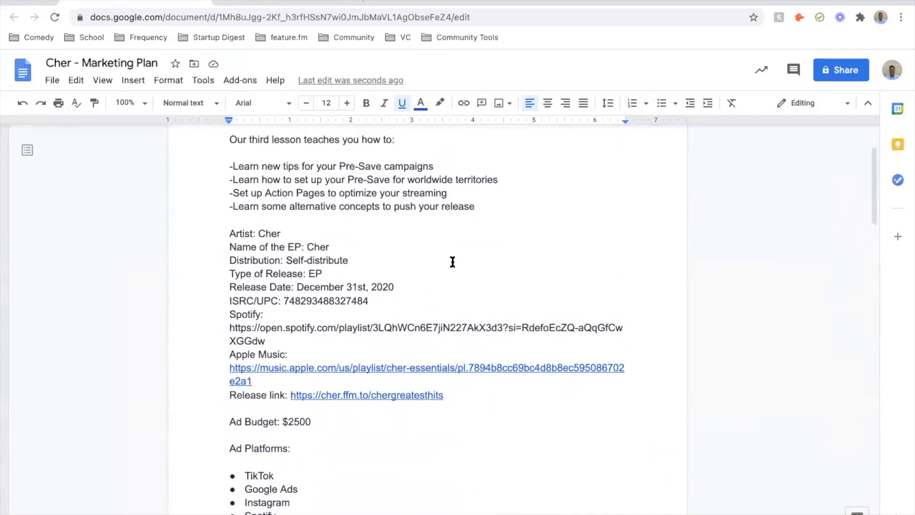
pyautogui.scroll(-2, 453, 261)
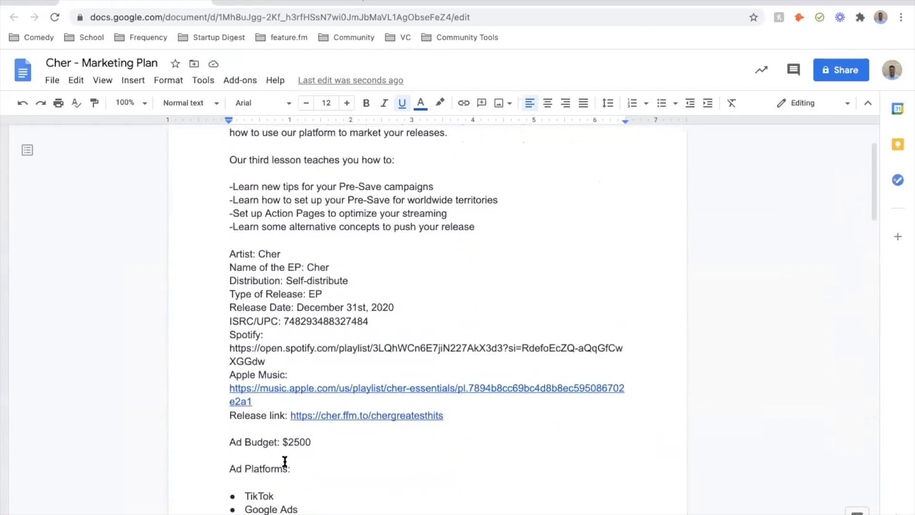
pyautogui.moveTo(265, 363); pyautogui.dragTo(229, 348)
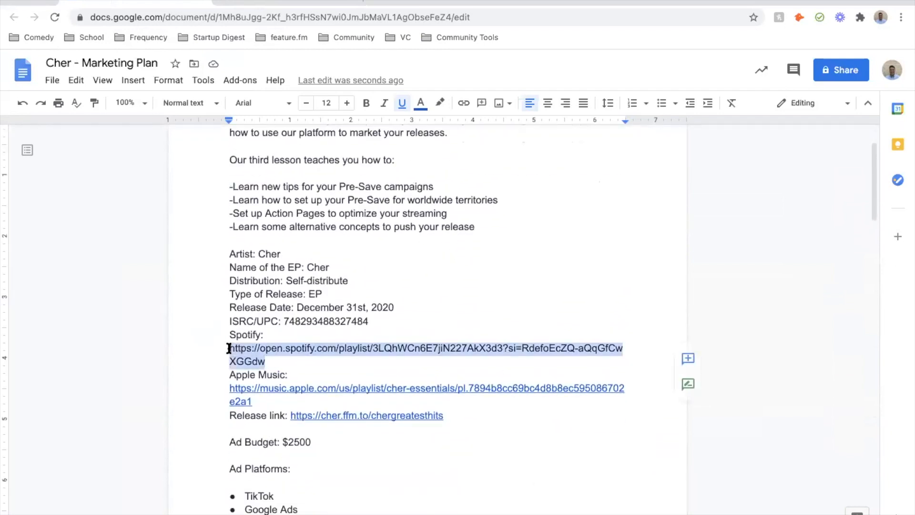
pyautogui.click(463, 103)
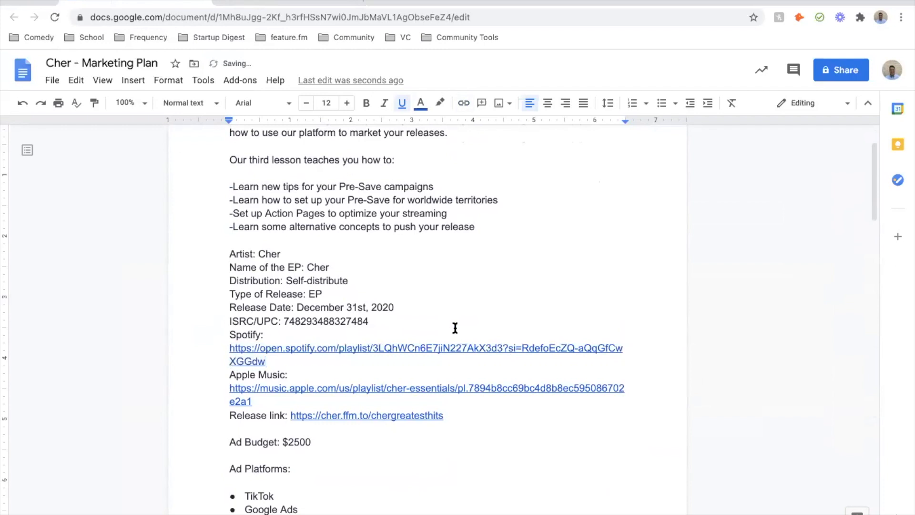
pyautogui.scroll(-1, 348, 365)
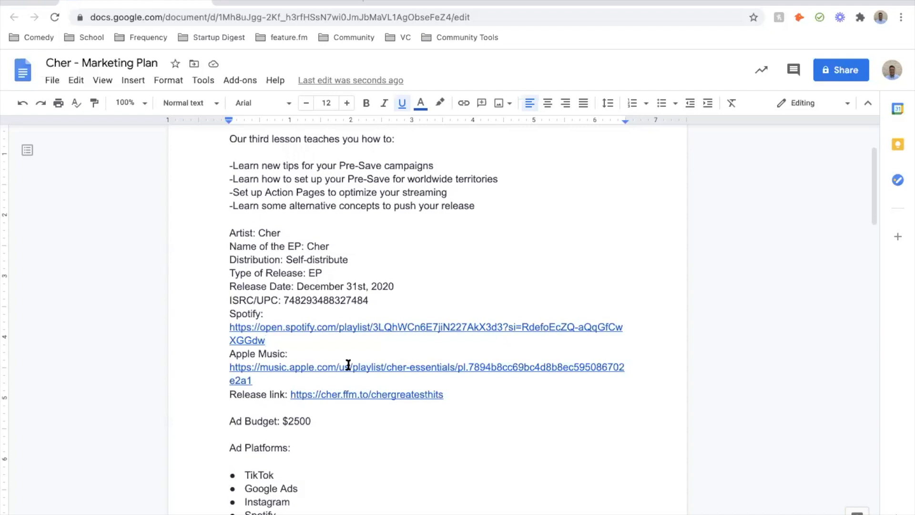
pyautogui.scroll(2, 348, 364)
pyautogui.scroll(-5, 347, 364)
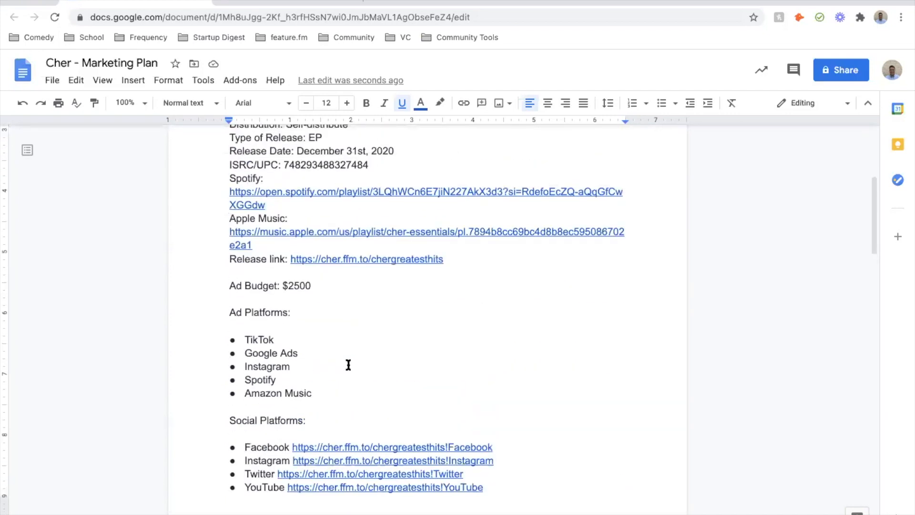
pyautogui.scroll(5, 347, 364)
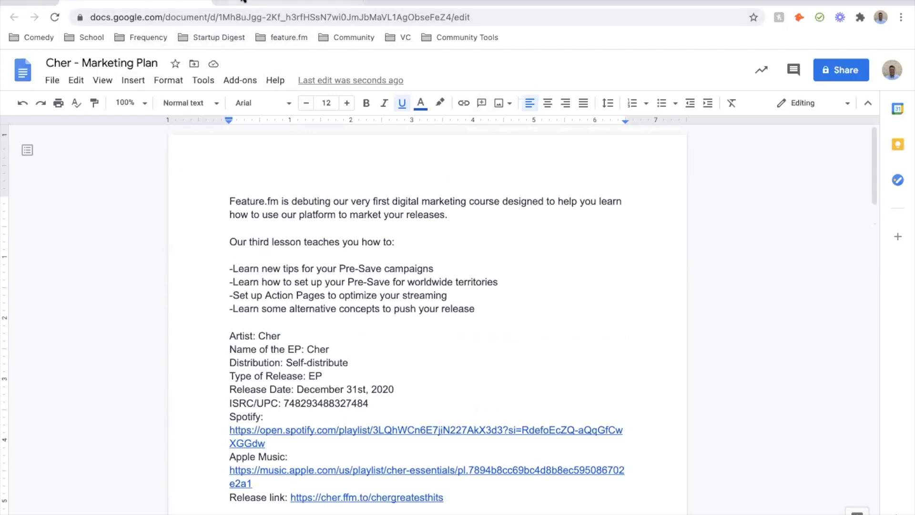
# - Switch to Feature.fm and start creating a new action page for Cher from the Action Pages section
pyautogui.click(286, 3)
pyautogui.click(528, 168)
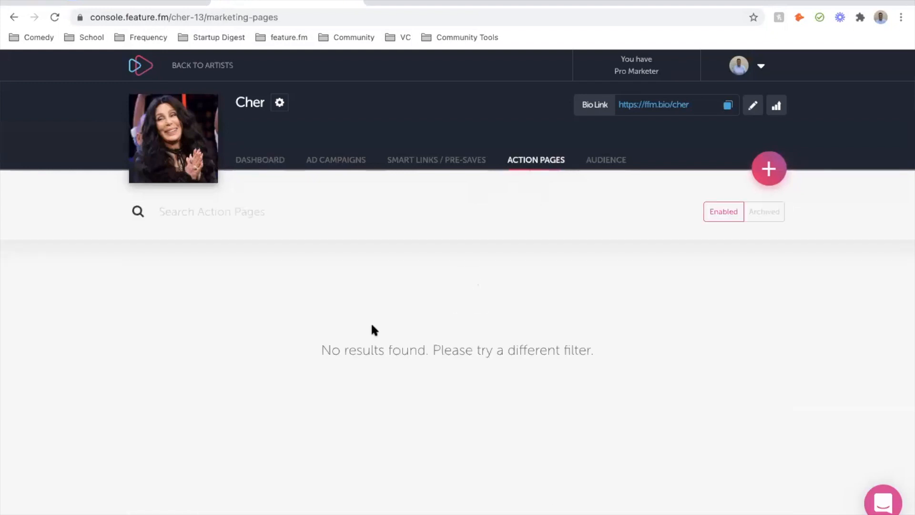
pyautogui.click(769, 169)
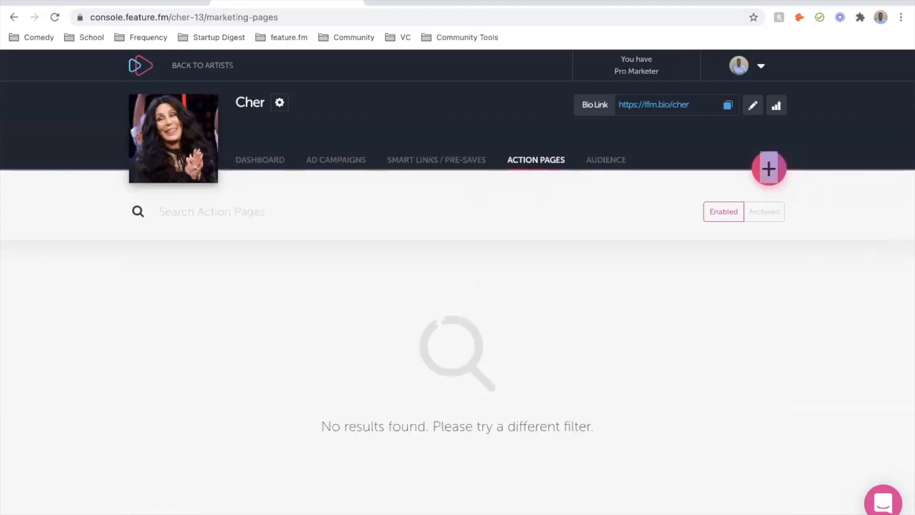
pyautogui.click(770, 168)
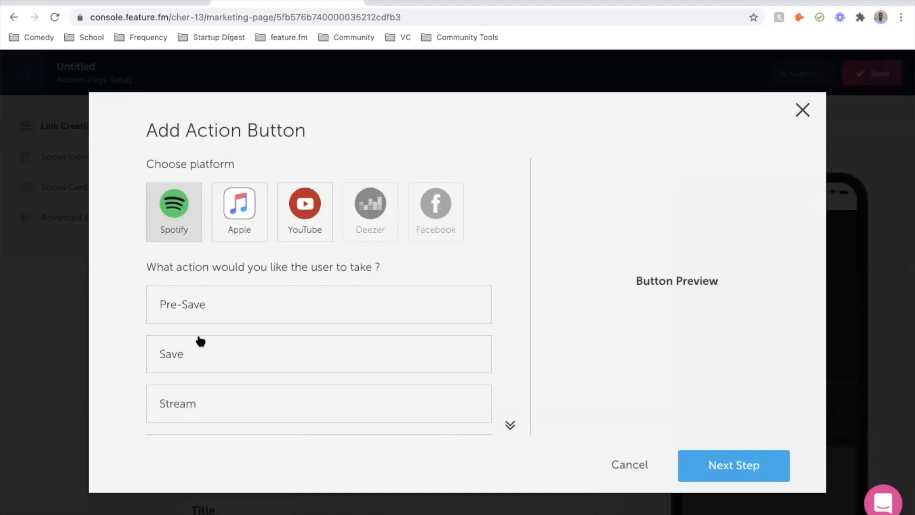
# - Choose "Follow Artist, User or Playlist" as the Spotify action for the new button and continue to its settings
pyautogui.scroll(-2, 200, 341)
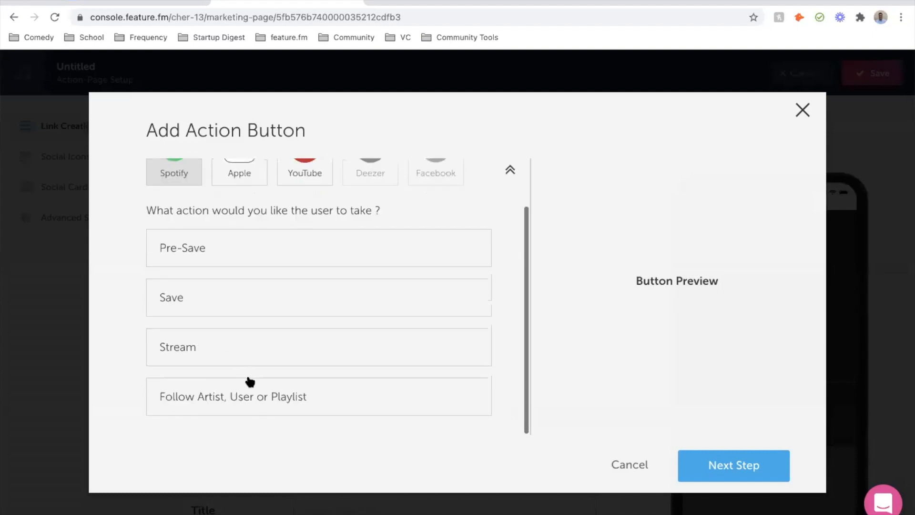
pyautogui.click(254, 397)
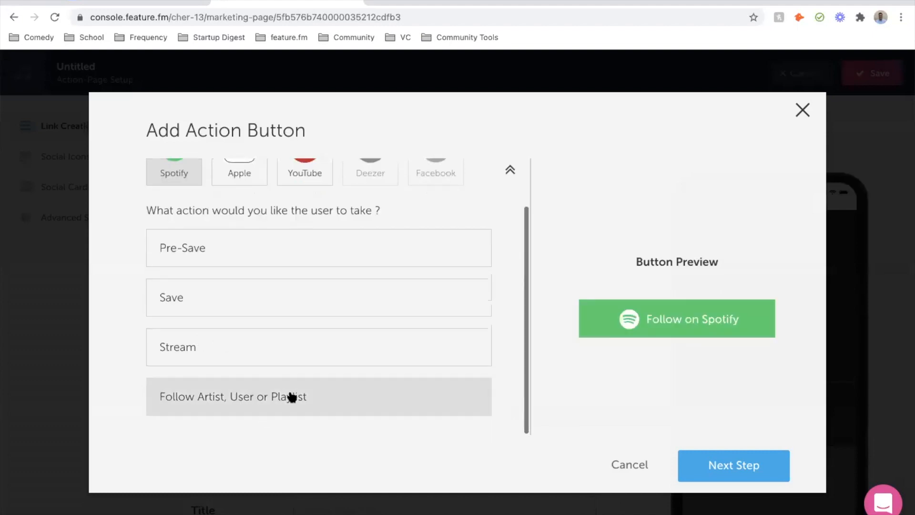
pyautogui.click(711, 470)
# - Copy the Spotify playlist URL from the Cher marketing plan in Google Docs and paste it into Feature.fm as the Spotify URL to follow
pyautogui.click(221, 211)
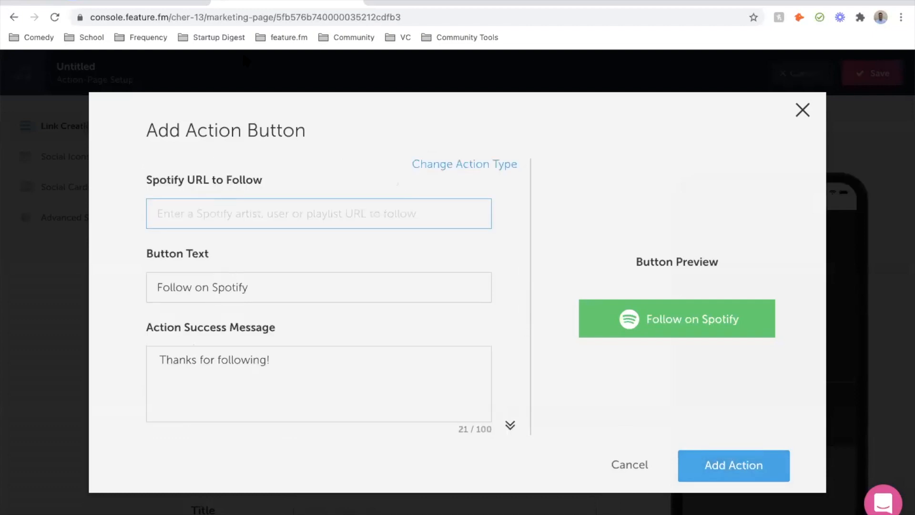
pyautogui.click(151, 2)
pyautogui.click(257, 438)
pyautogui.moveTo(265, 443); pyautogui.dragTo(224, 433)
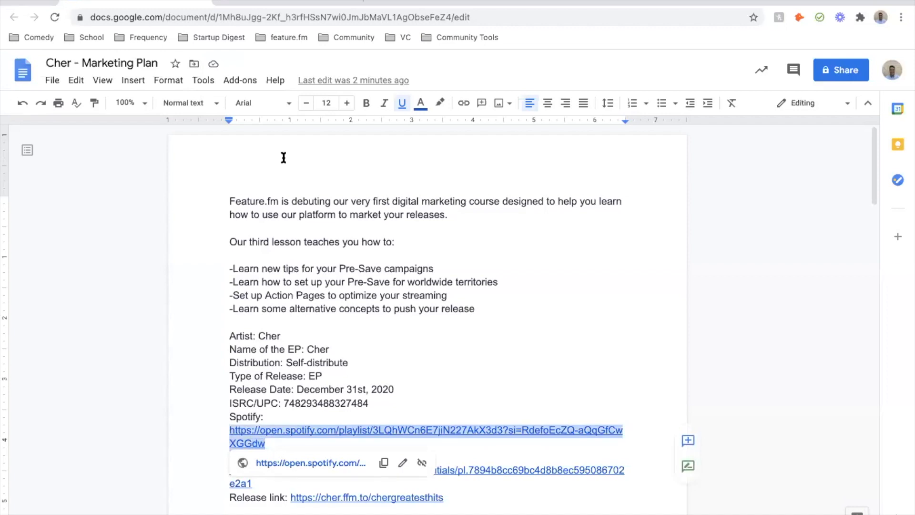
pyautogui.hotkey('ctrl', 'c')
pyautogui.click(267, 3)
pyautogui.hotkey('ctrl', 'v')
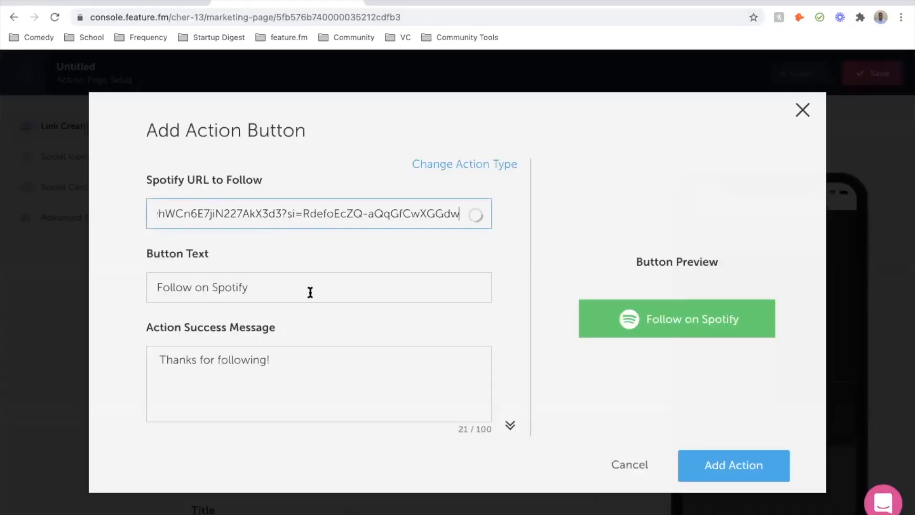
# - Set the action success message to "Thank you for honey for saving my greatest hits playlist. Man I am old and this music is banging."
pyautogui.scroll(-3, 310, 292)
pyautogui.scroll(3, 321, 288)
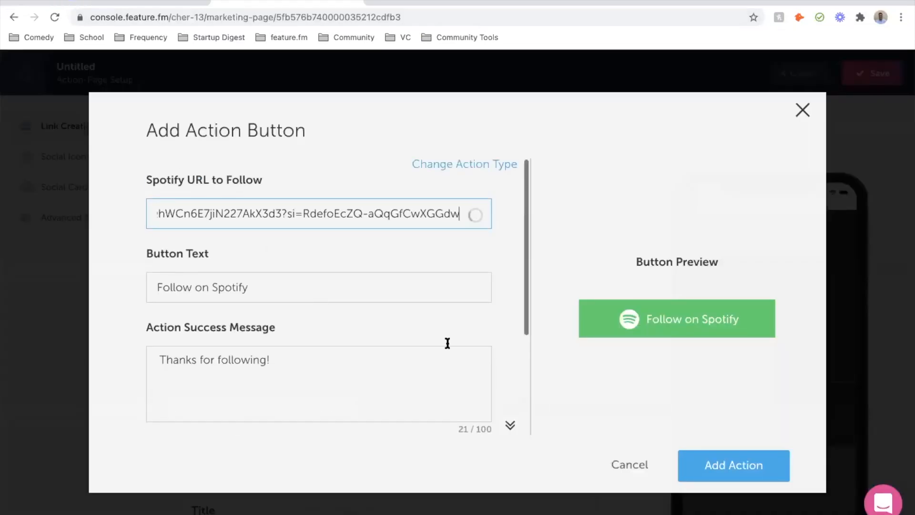
pyautogui.scroll(-2, 212, 307)
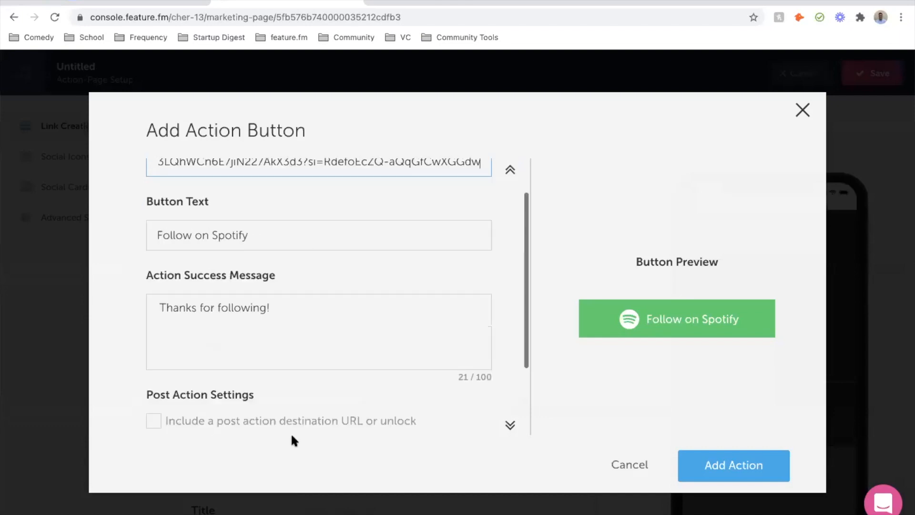
pyautogui.click(236, 320)
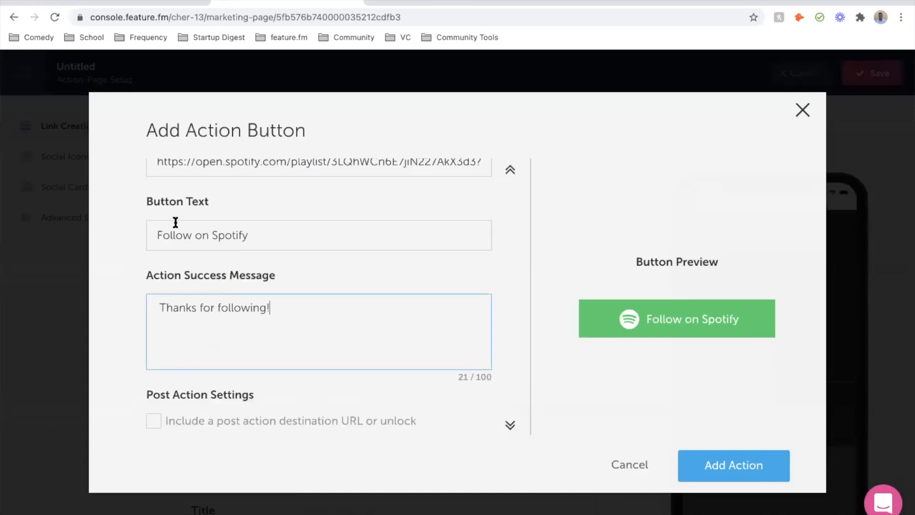
pyautogui.tripleClick(198, 233)
pyautogui.moveTo(284, 310); pyautogui.dragTo(152, 308)
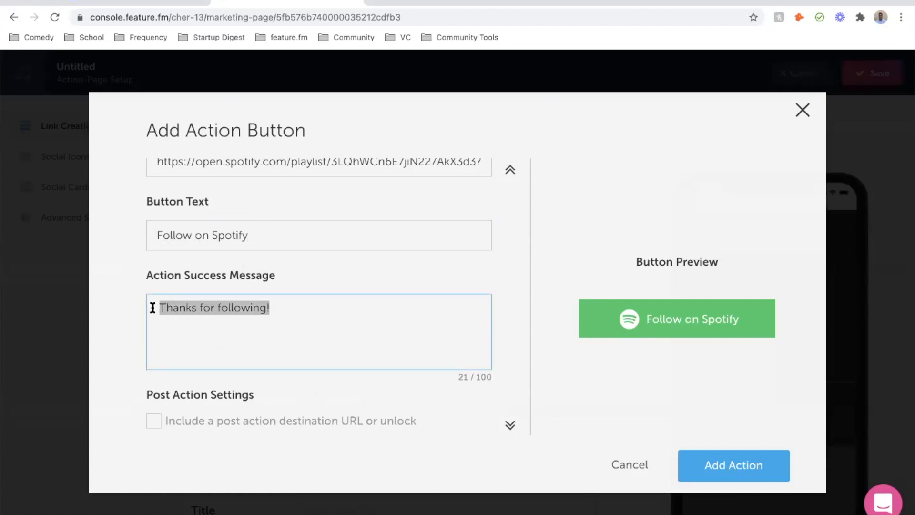
pyautogui.write('Thank you for hones')
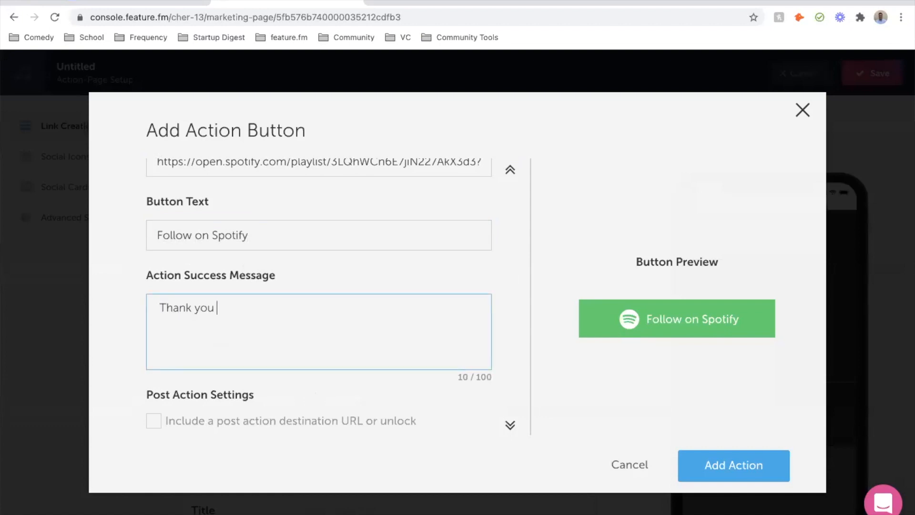
pyautogui.press('BackSpace')
pyautogui.press('BackSpace')
pyautogui.write('ey for ')
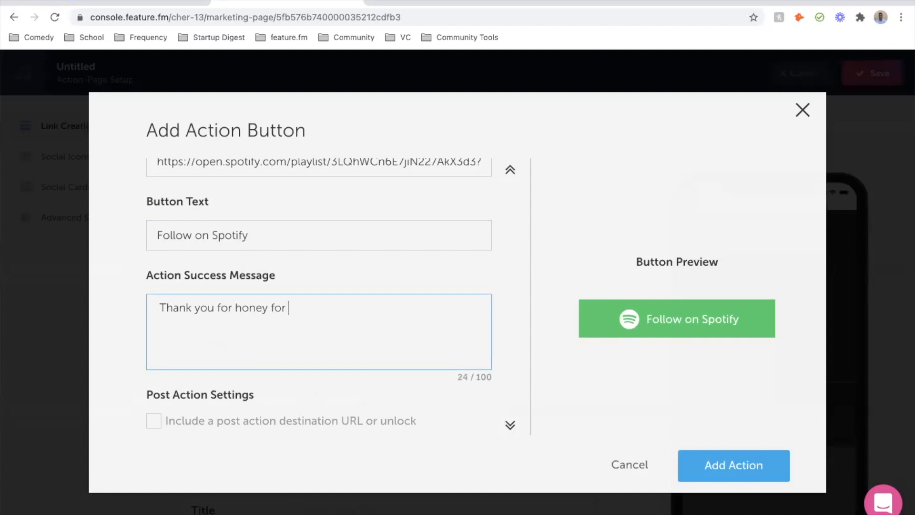
pyautogui.write('saving my greatest hits playlist')
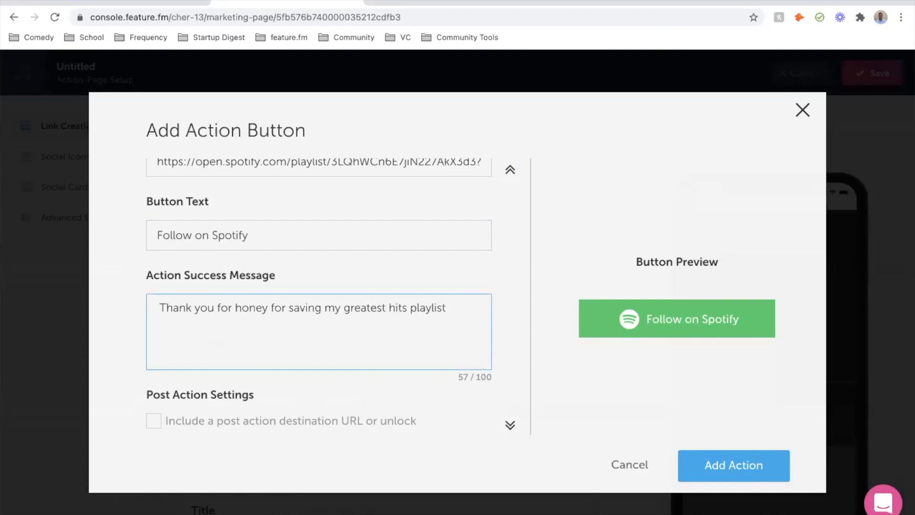
pyautogui.write('ma')
pyautogui.press('BackSpace')
pyautogui.press('BackSpace')
pyautogui.press('BackSpace')
pyautogui.write('. Man I am o')
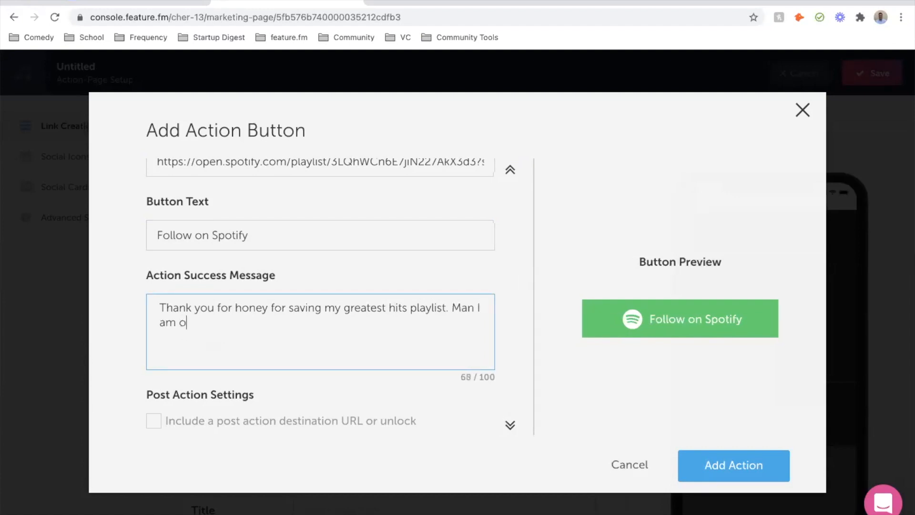
pyautogui.write('ld and this music is ')
pyautogui.write('banging. ')
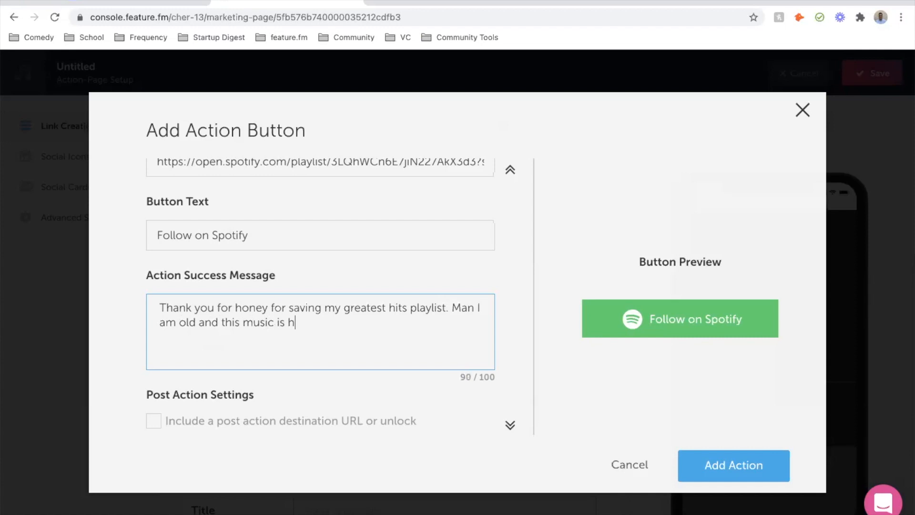
pyautogui.write(':-')
pyautogui.press('BackSpace')
pyautogui.press('BackSpace')
pyautogui.write('Lo')
pyautogui.press('BackSpace')
pyautogui.press('BackSpace')
pyautogui.press('BackSpace')
# - Include a post action destination URL pointing to the cher.com website and add the Spotify action to the page
pyautogui.scroll(-3, 139, 316)
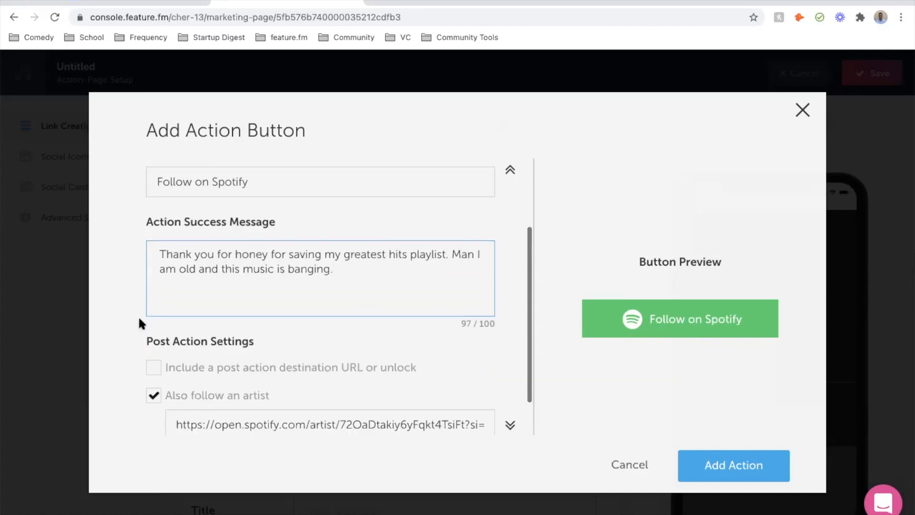
pyautogui.click(217, 324)
pyautogui.scroll(-1, 228, 327)
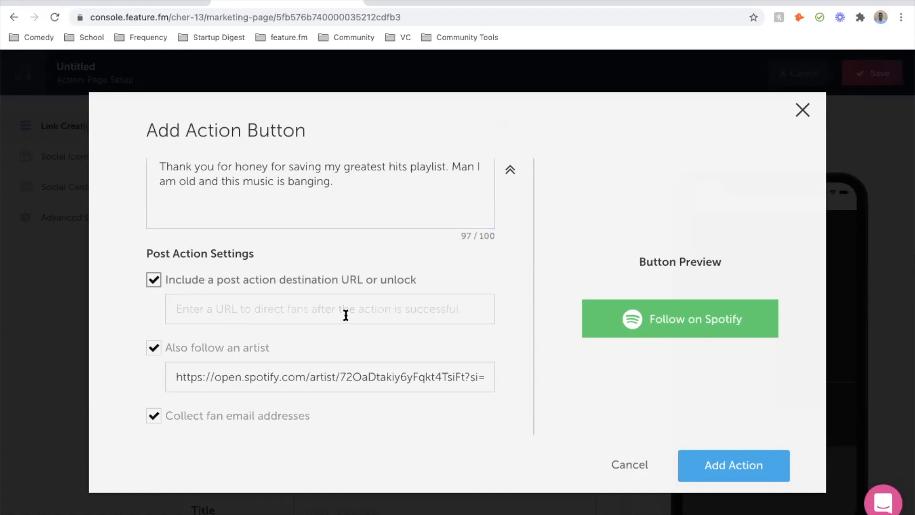
pyautogui.click(313, 311)
pyautogui.write('http://')
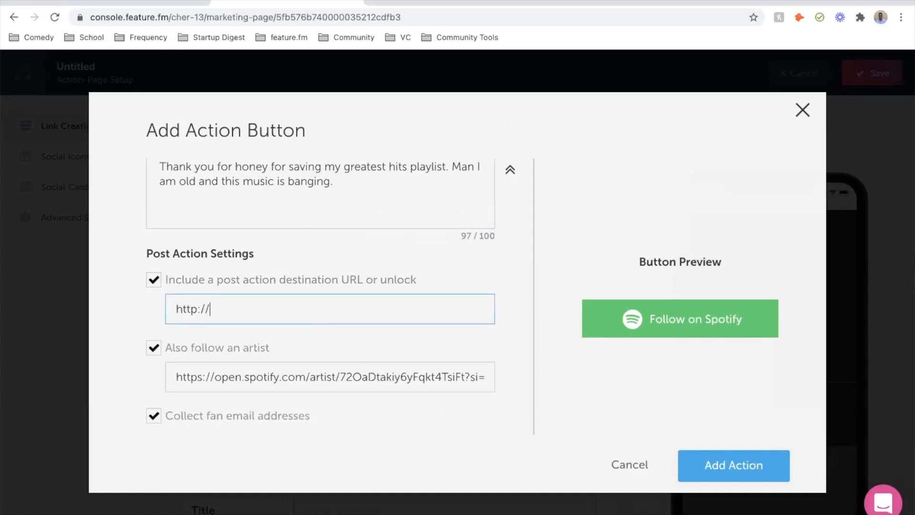
pyautogui.write('ww.w.cher.com')
pyautogui.click(729, 463)
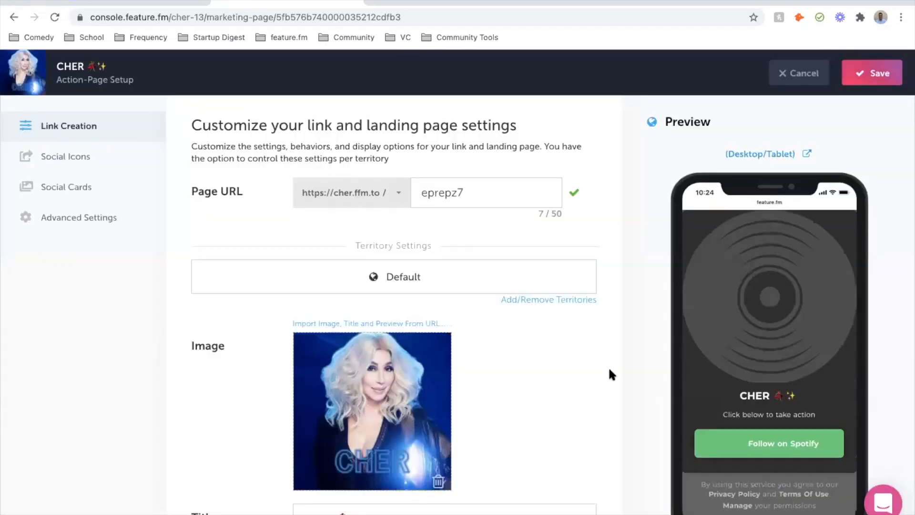
# - Start a second action button for Apple with the "Add playlist to library" action and continue to its settings
pyautogui.scroll(-9, 567, 480)
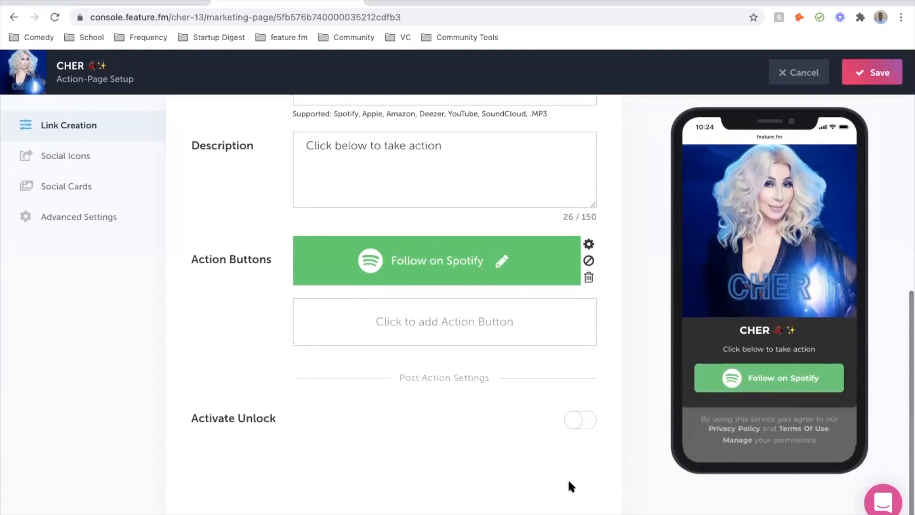
pyautogui.click(381, 331)
pyautogui.click(231, 207)
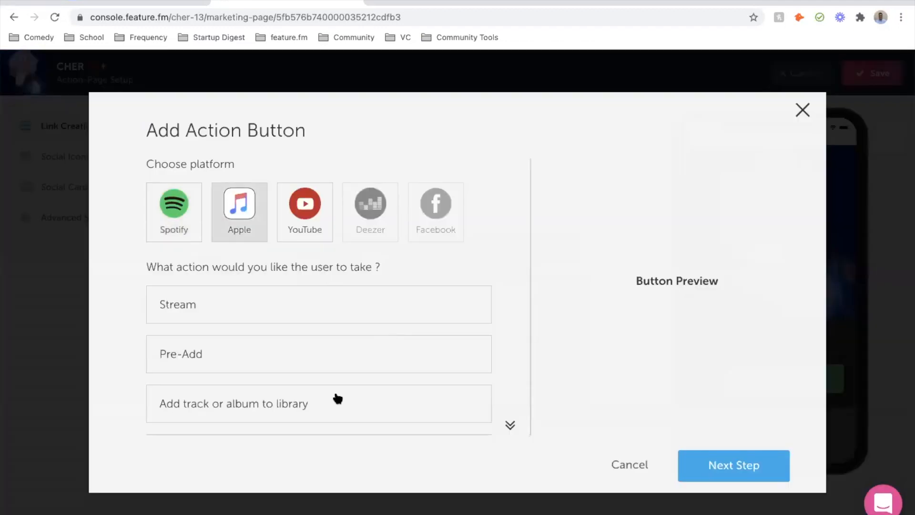
pyautogui.scroll(-2, 301, 399)
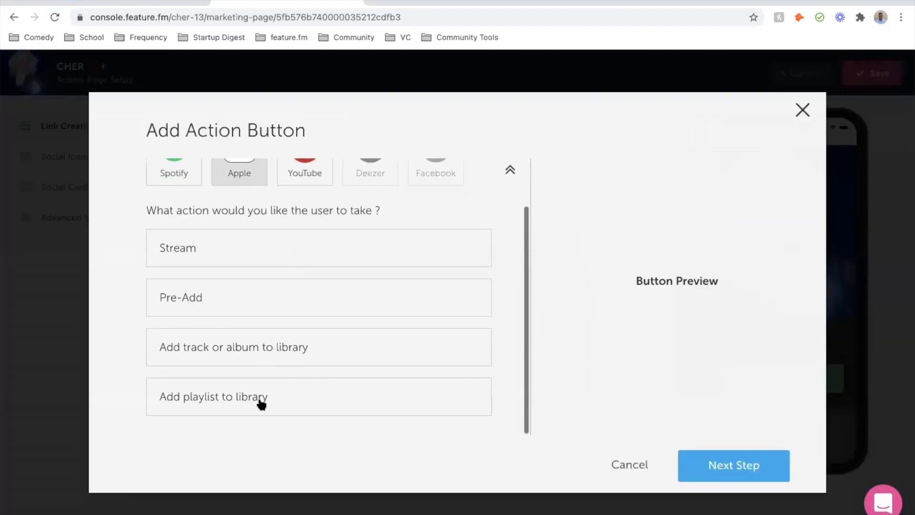
pyautogui.click(261, 404)
pyautogui.click(745, 466)
# - Copy the Apple Music playlist URL from the Cher marketing plan in Google Docs and paste it into Feature.fm as the Apple Music URL to add
pyautogui.click(260, 218)
pyautogui.click(146, 5)
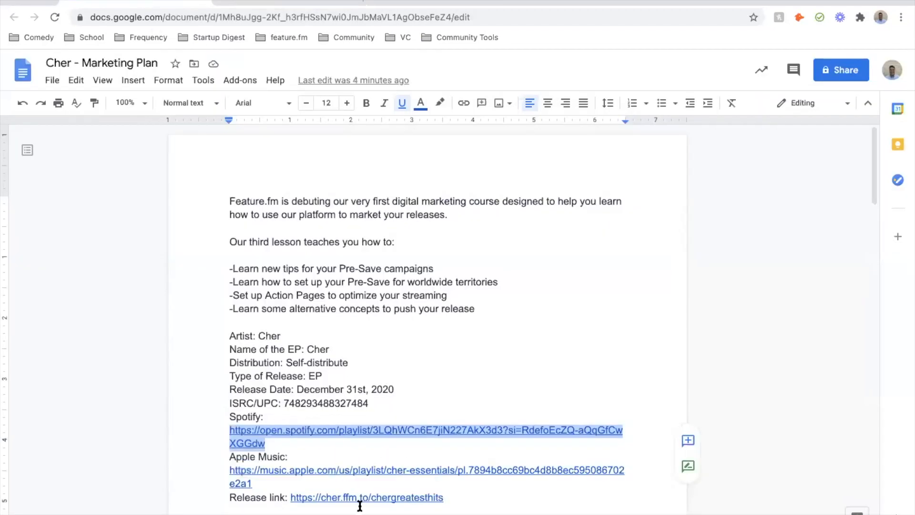
pyautogui.moveTo(255, 483); pyautogui.dragTo(228, 474)
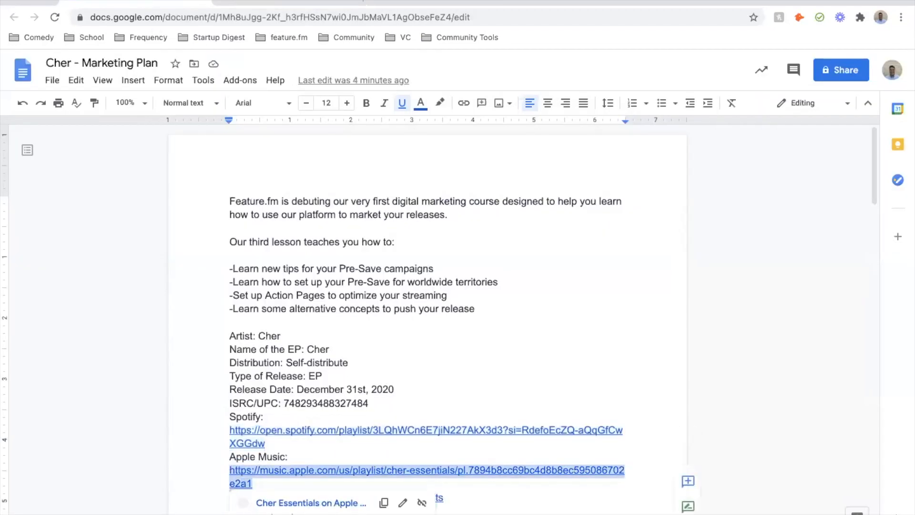
pyautogui.click(288, 4)
pyautogui.hotkey('ctrl', 'v')
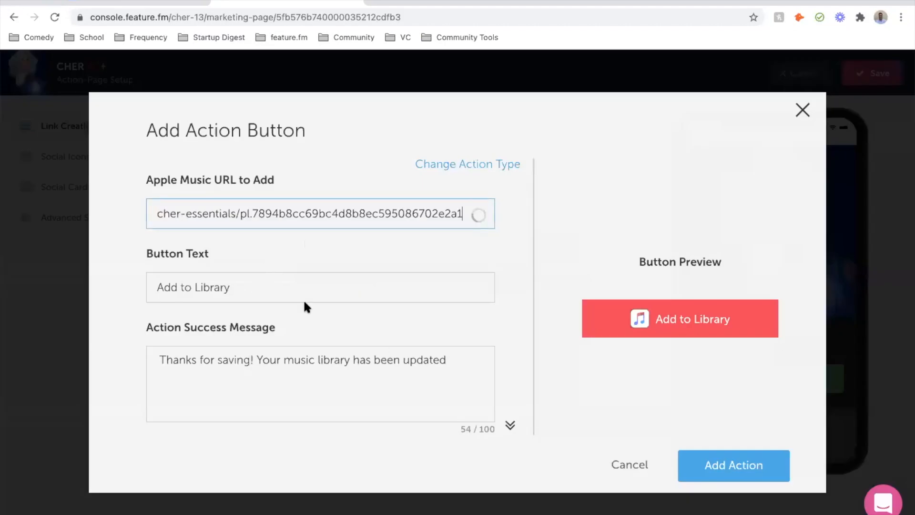
# - Replace the Apple Music action success message with "Thank you for saving my playlist of greatest hits. You have nice hair! -Cher"
pyautogui.scroll(-2, 304, 307)
pyautogui.tripleClick(335, 313)
pyautogui.write('Thank you ')
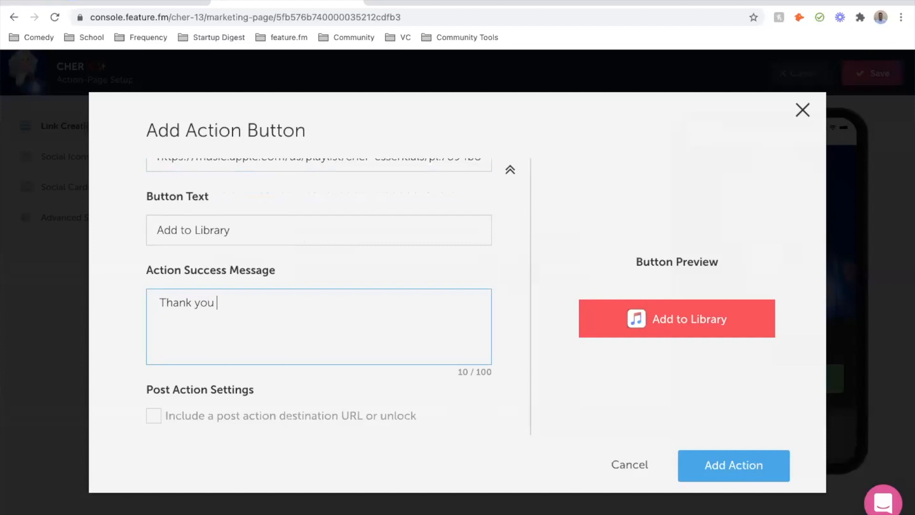
pyautogui.write('for sva')
pyautogui.press('BackSpace')
pyautogui.press('BackSpace')
pyautogui.write('aving my playlist ')
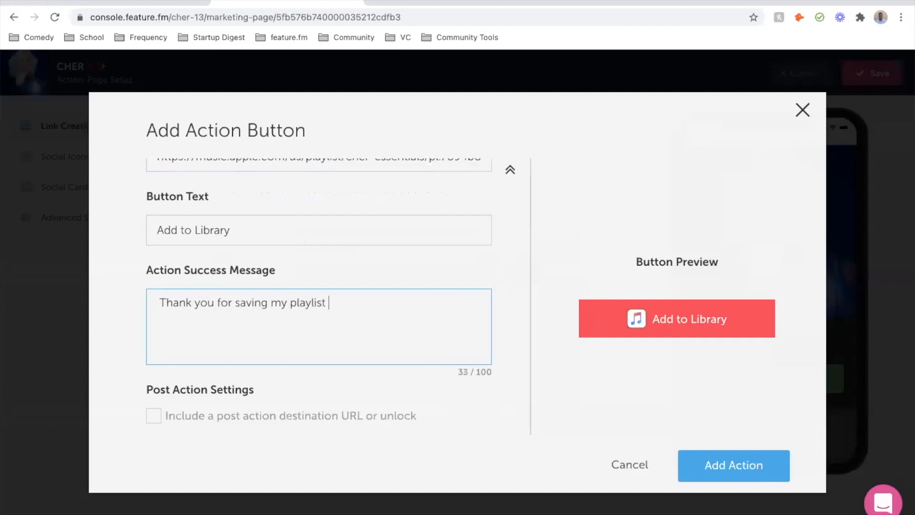
pyautogui.write('of greats')
pyautogui.press('BackSpace')
pyautogui.press('BackSpace')
pyautogui.write('est hits. ')
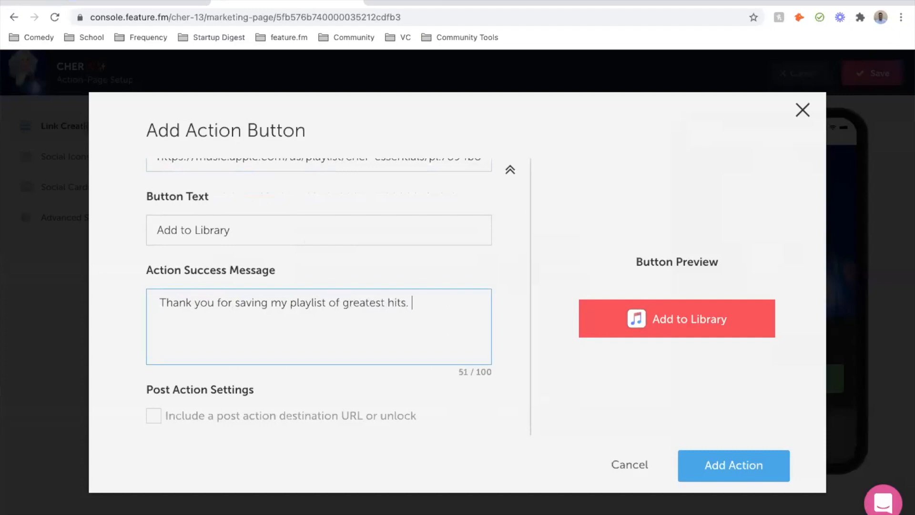
pyautogui.write('You have nice har')
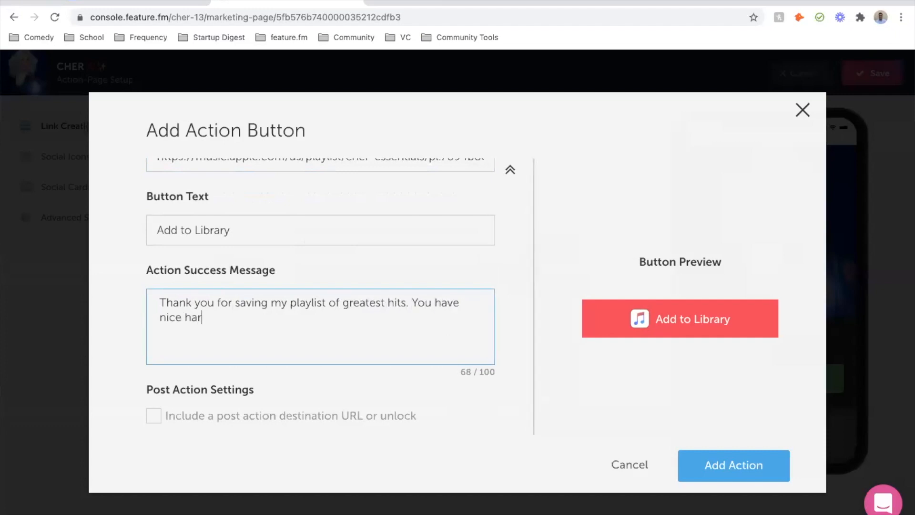
pyautogui.press('BackSpace')
pyautogui.write('ir! -')
pyautogui.press('BackSpace')
pyautogui.write('Cher')
pyautogui.click(283, 418)
pyautogui.click(263, 406)
pyautogui.write('http')
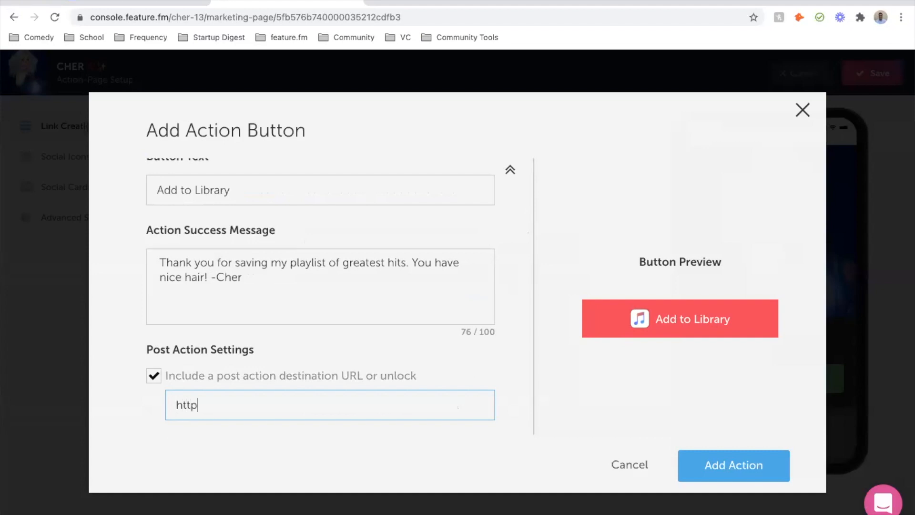
pyautogui.write('://www.cher.com')
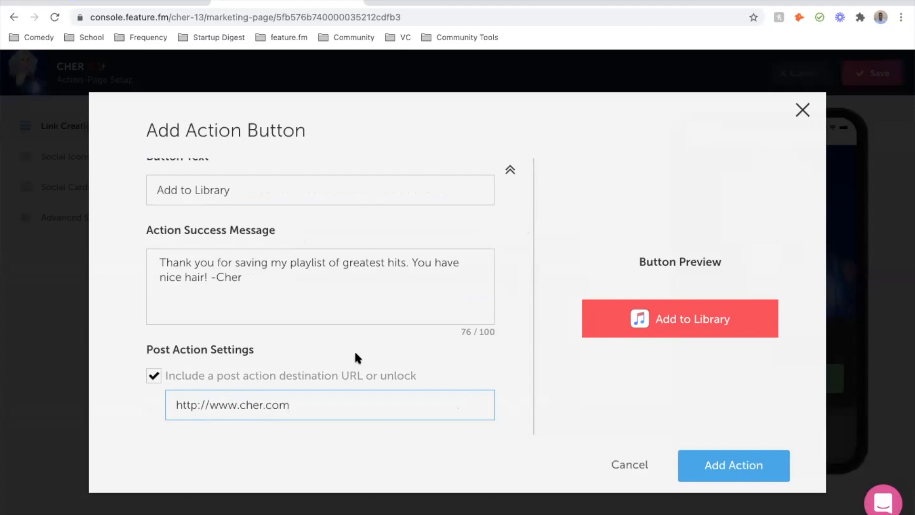
pyautogui.click(734, 465)
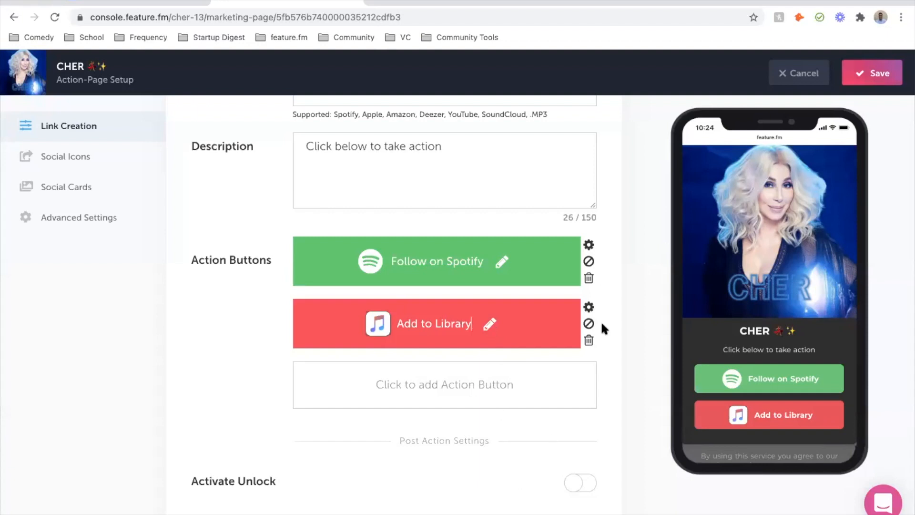
# - Reopen the Add to Library button, review its action type, success message and destination URL, and save the action
pyautogui.click(589, 307)
pyautogui.scroll(-2, 262, 372)
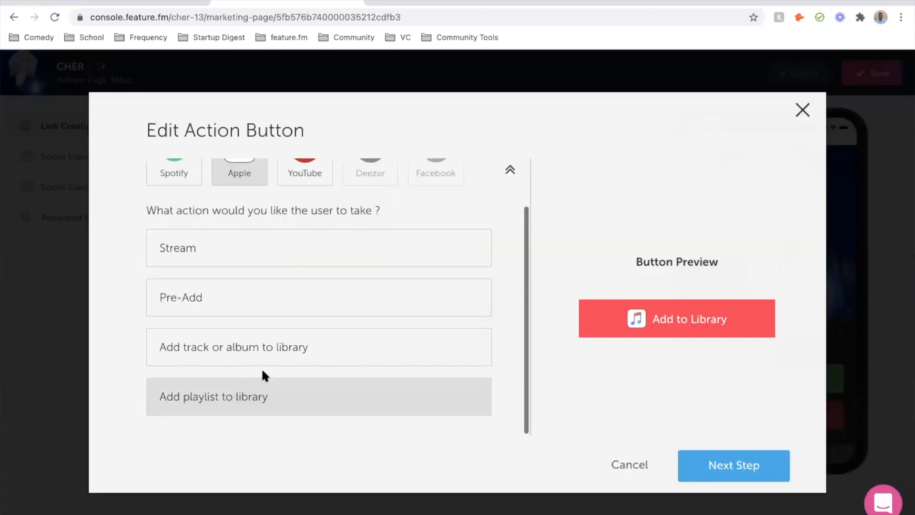
pyautogui.click(283, 395)
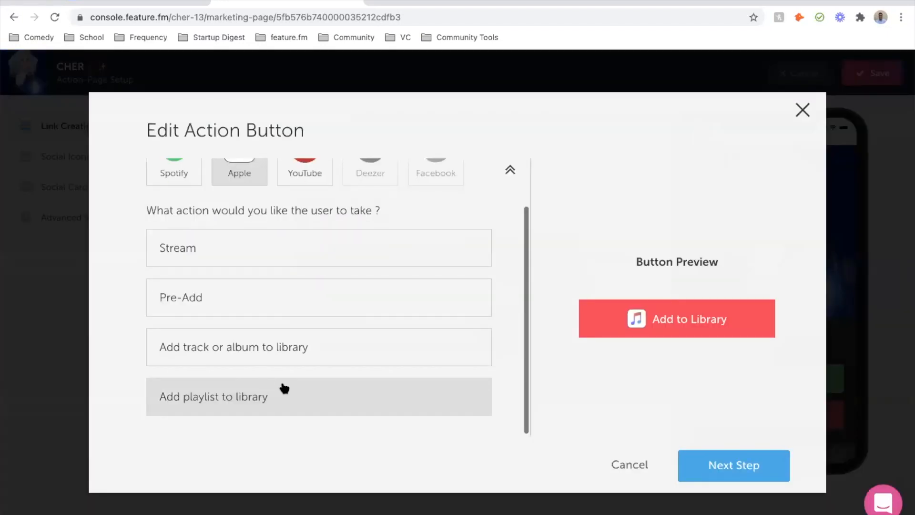
pyautogui.click(713, 469)
pyautogui.scroll(-3, 287, 347)
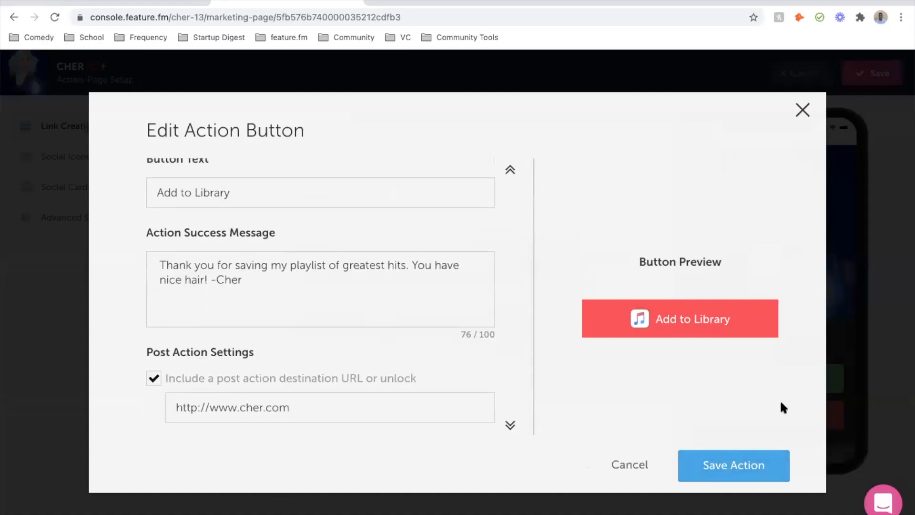
pyautogui.click(737, 481)
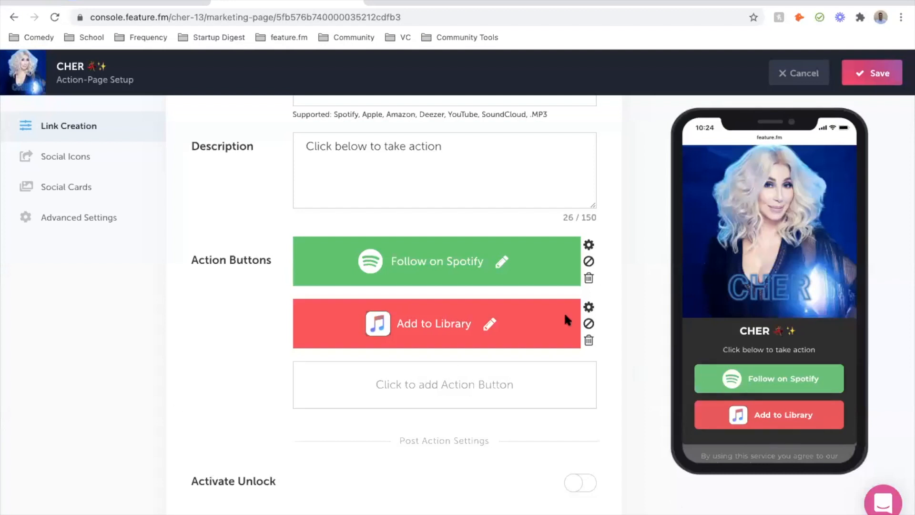
pyautogui.scroll(7, 635, 298)
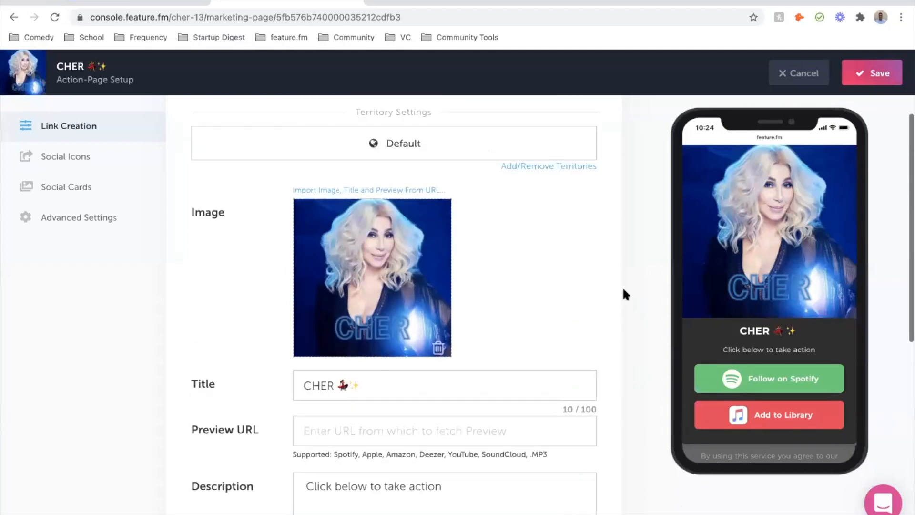
pyautogui.click(425, 192)
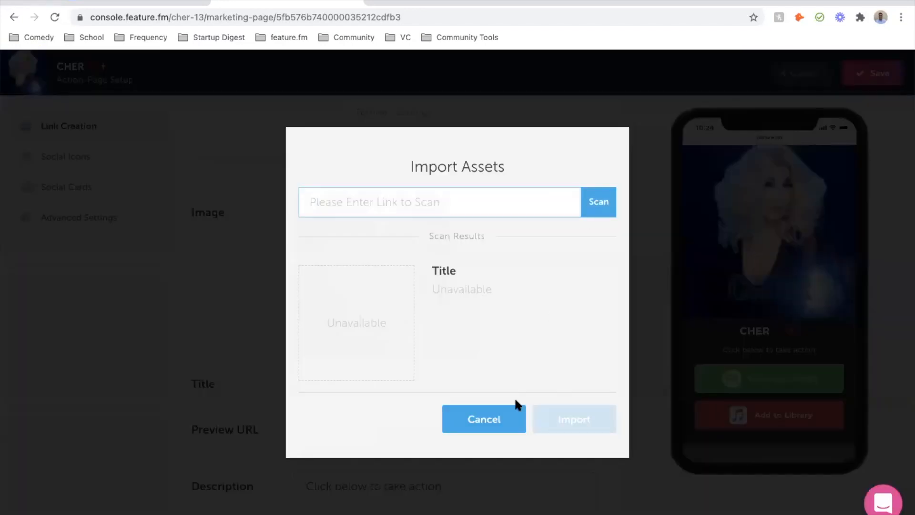
pyautogui.click(503, 417)
pyautogui.scroll(-2, 423, 372)
pyautogui.click(368, 279)
pyautogui.press('super+a')
# - Open YouTube in a new tab, search for "cher" and copy the link of the "Cher - Believe [Official Music Video]" result
pyautogui.press('super+t')
pyautogui.write('youtu')
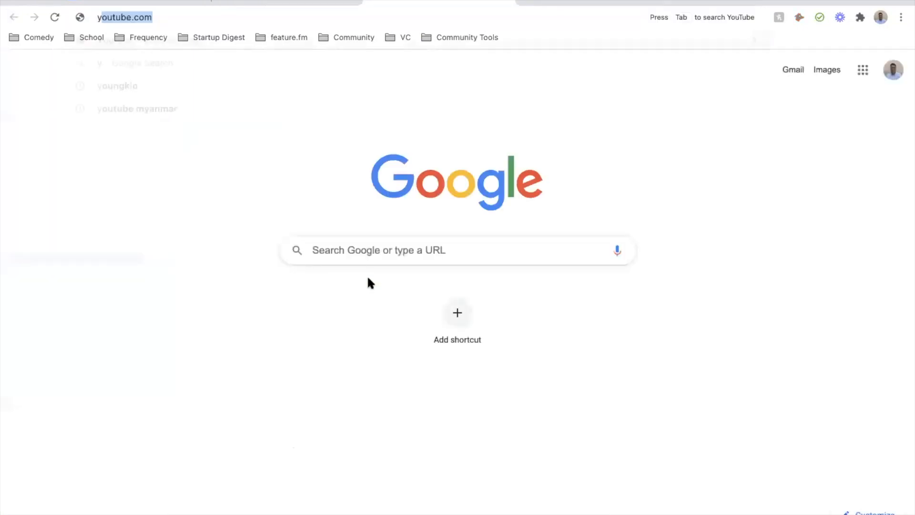
pyautogui.press('Return')
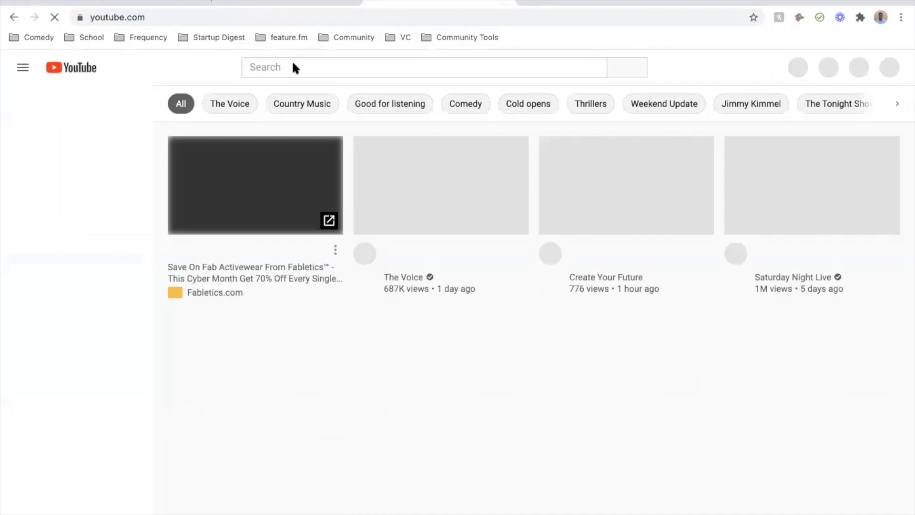
pyautogui.click(292, 67)
pyautogui.write('cher')
pyautogui.press('Return')
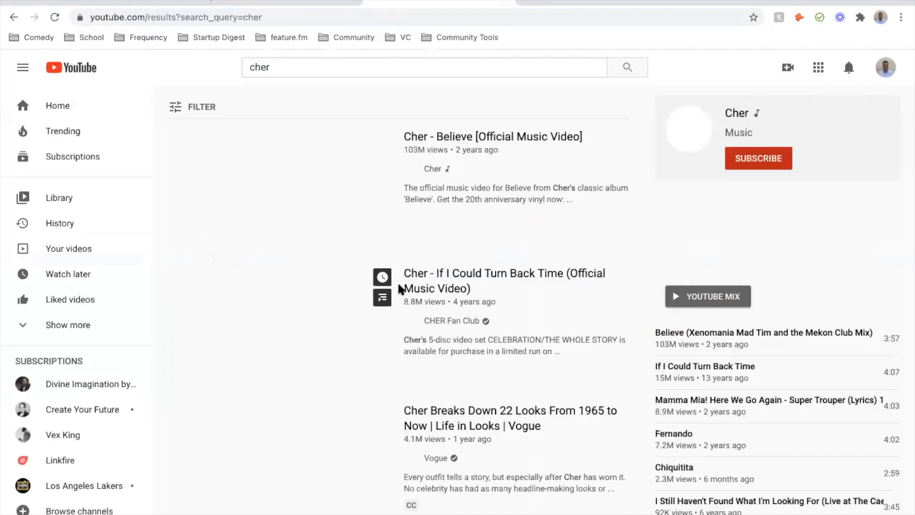
pyautogui.rightClick(447, 137)
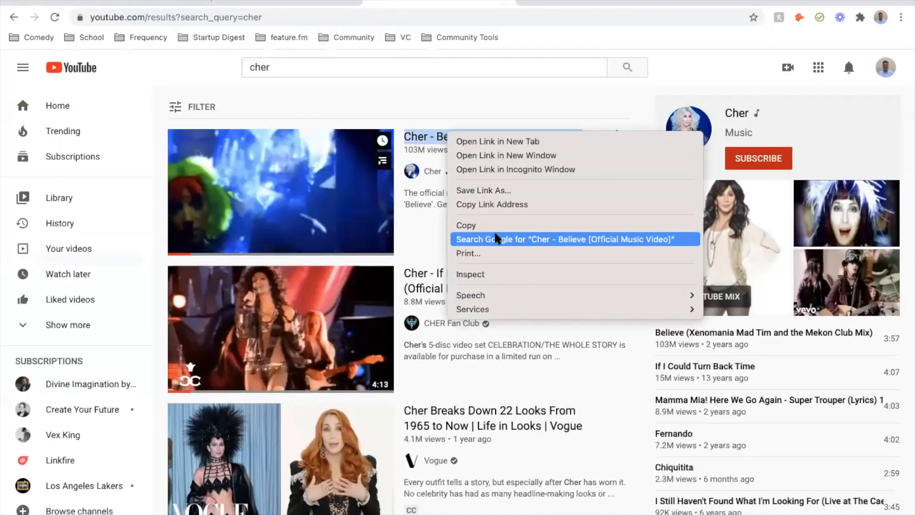
pyautogui.click(505, 204)
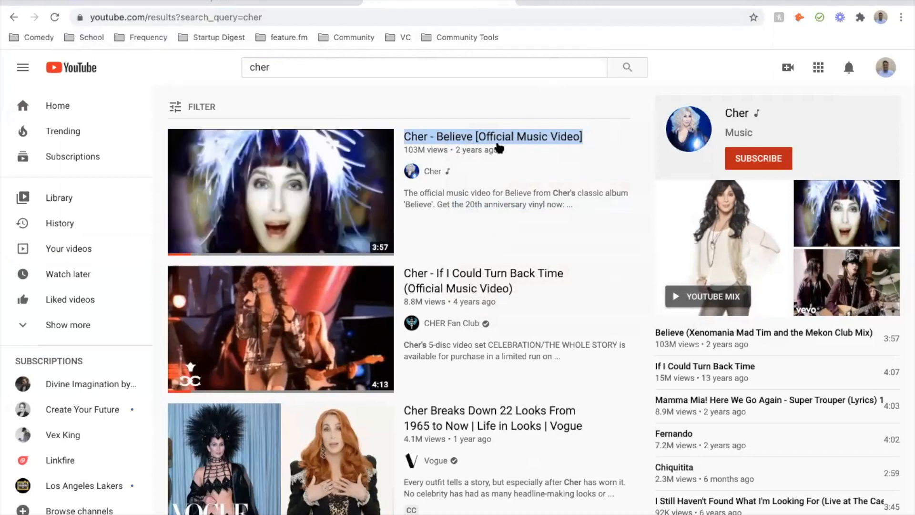
pyautogui.click(293, 3)
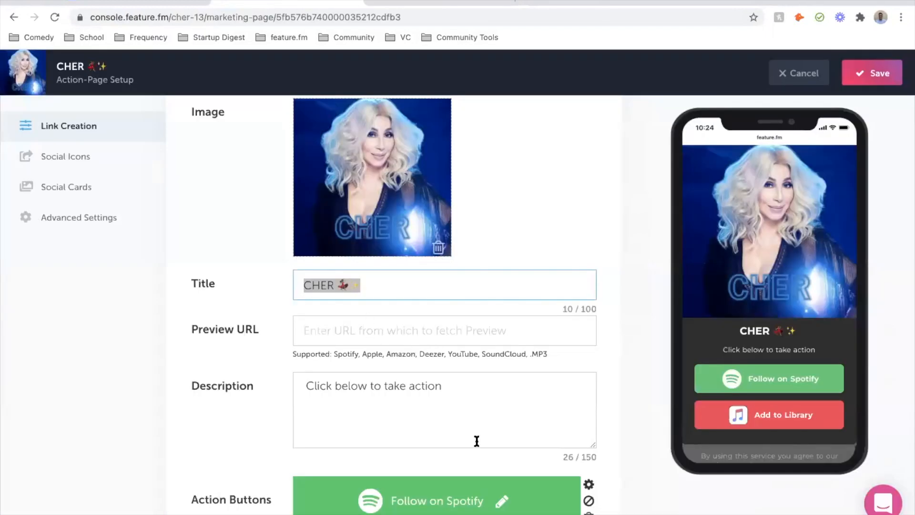
pyautogui.scroll(-3, 395, 397)
pyautogui.click(351, 199)
pyautogui.write('https://www.youtube.com/watch?v=nZXRV4MezEw')
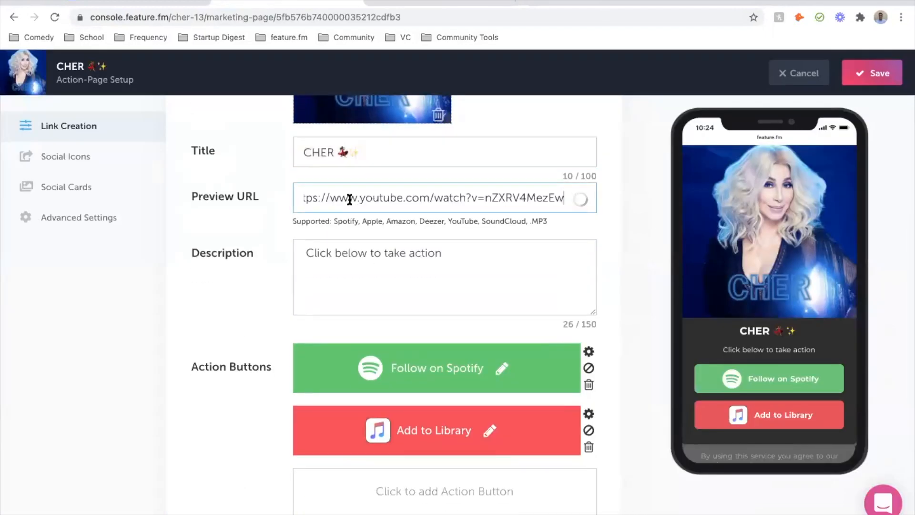
# - Append "Greatest Hits Contest" to the action page title after the emojis
pyautogui.click(383, 290)
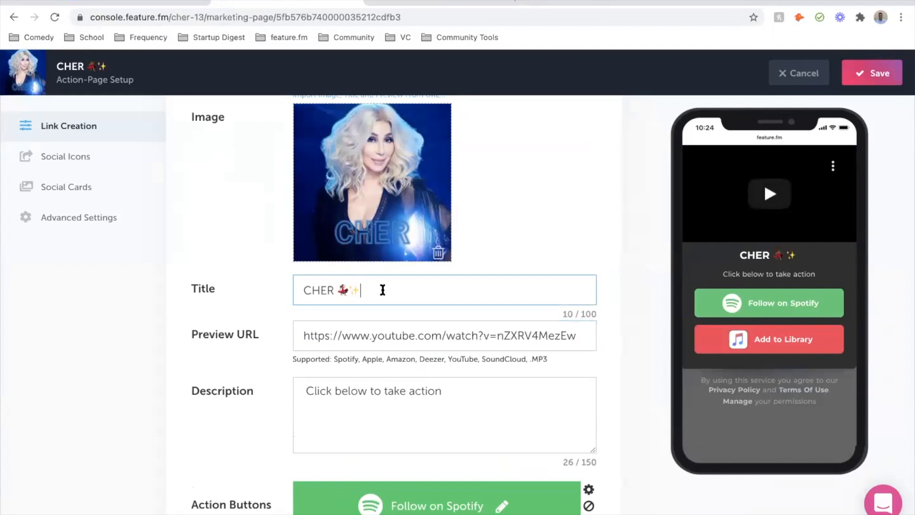
pyautogui.write('Great')
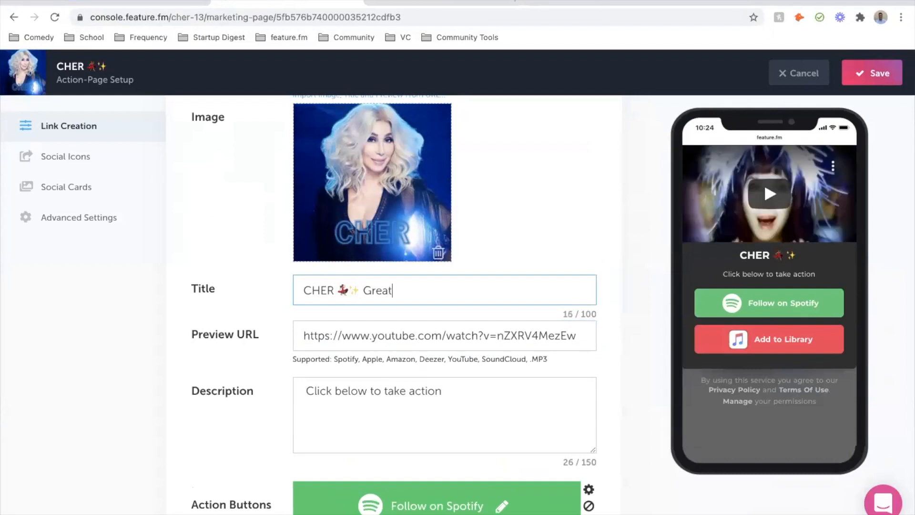
pyautogui.write('est Hits Contest')
pyautogui.scroll(-1, 460, 364)
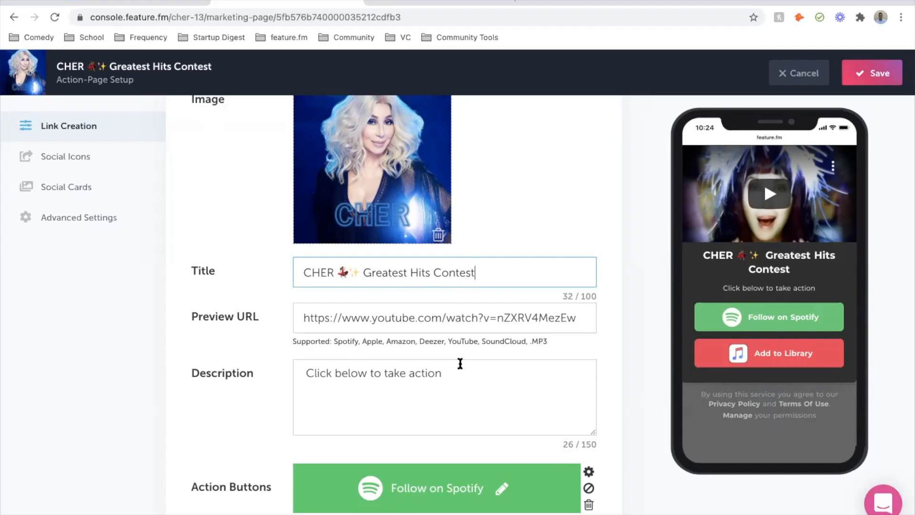
# - Replace the default description with "I'm releasing my Greatest Hits again. No for real this time."
pyautogui.click(461, 373)
pyautogui.press('super+a')
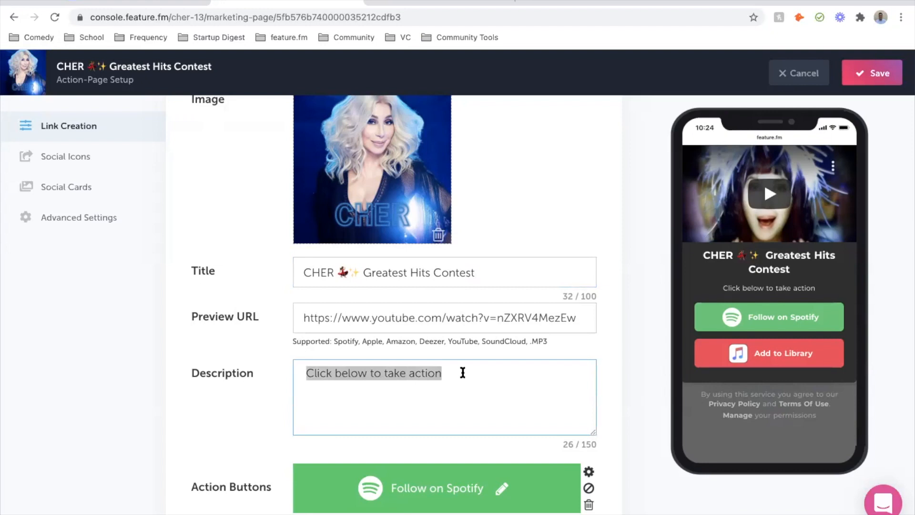
pyautogui.press('BackSpace')
pyautogui.write("I'm rele")
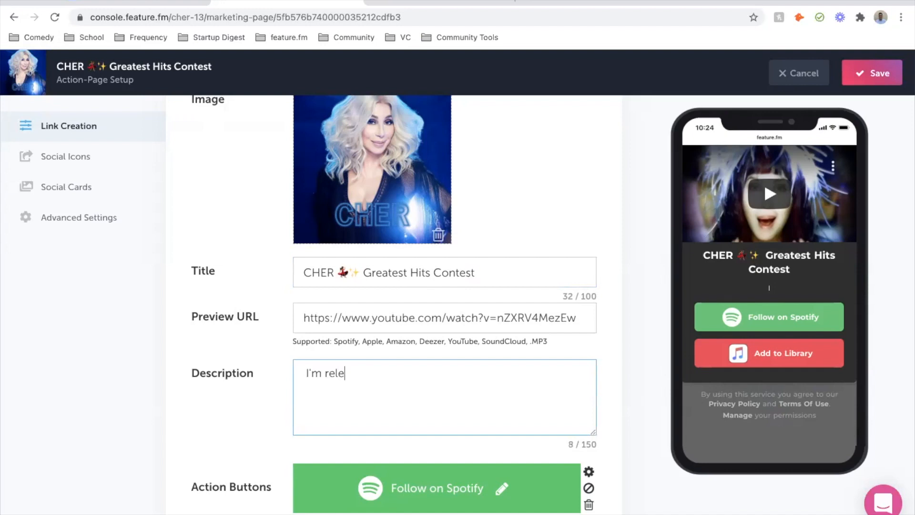
pyautogui.write('asing my Gre')
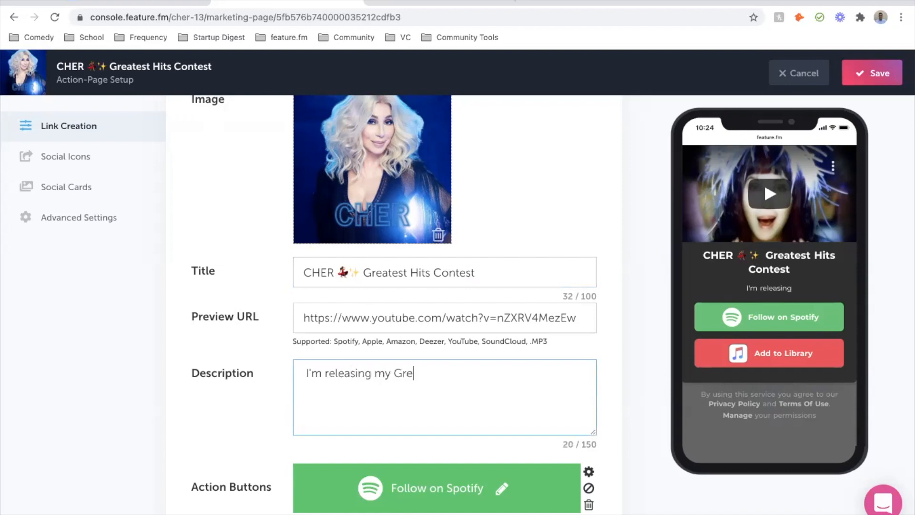
pyautogui.write('atest Hits again.')
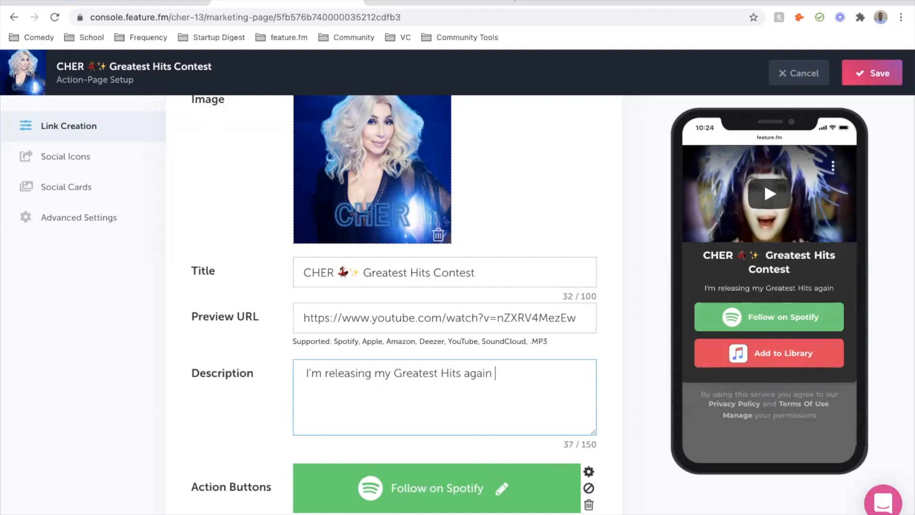
pyautogui.press('BackSpace')
pyautogui.write('. N')
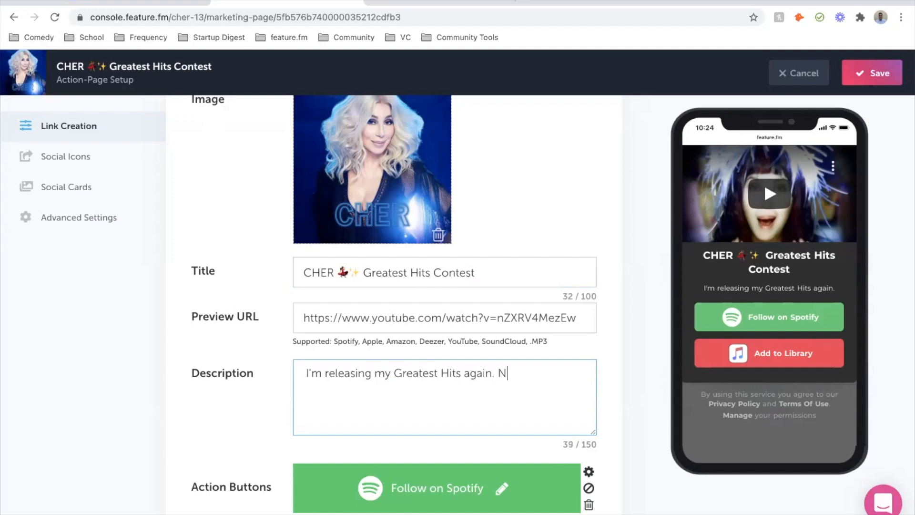
pyautogui.write('o for re')
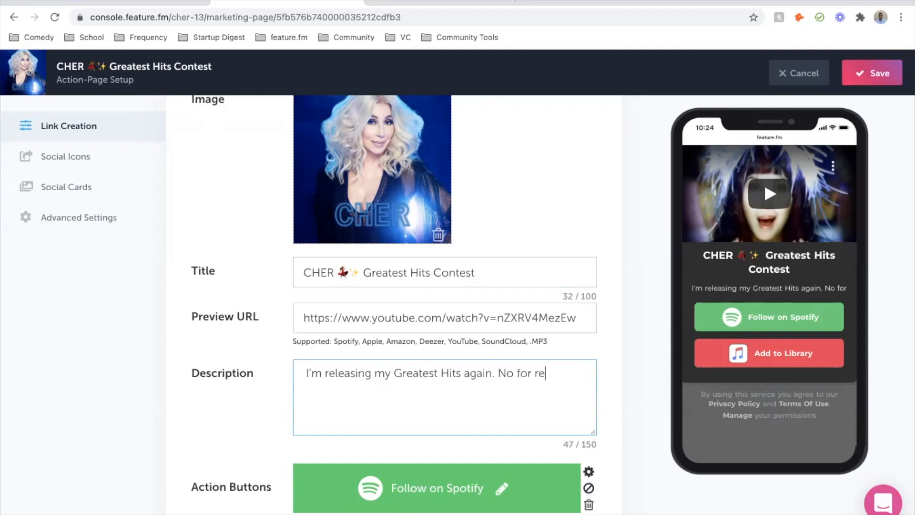
pyautogui.write('al thsi time.')
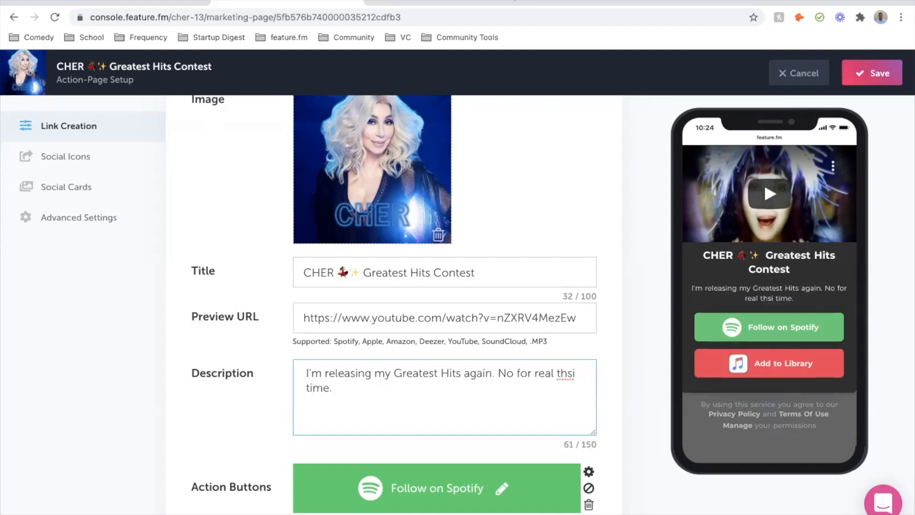
pyautogui.doubleClick(566, 373)
pyautogui.write('this')
# - Extend the description with "Please enter for a chance to watch a livestream."
pyautogui.click(533, 386)
pyautogui.write('Please ente')
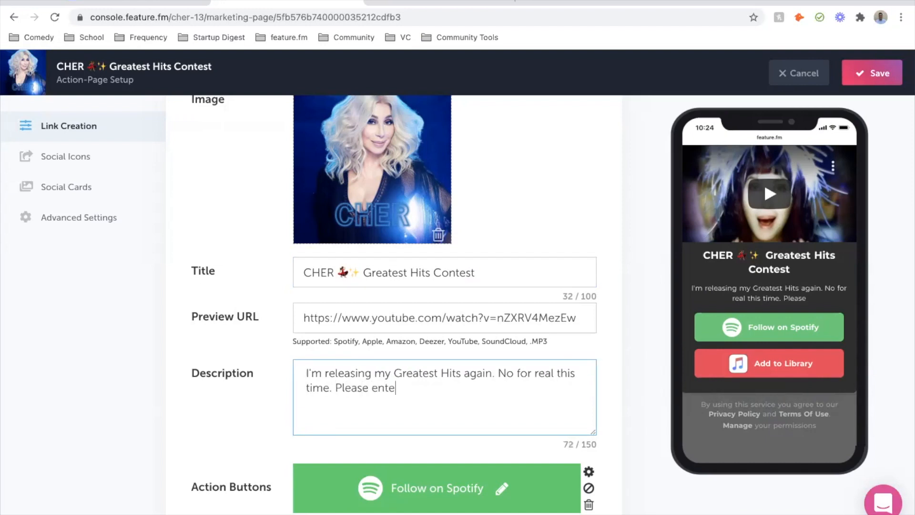
pyautogui.write('r for a cahnce')
pyautogui.press('BackSpace')
pyautogui.press('BackSpace')
pyautogui.press('BackSpace')
pyautogui.press('BackSpace')
pyautogui.press('BackSpace')
pyautogui.write('hance to wa')
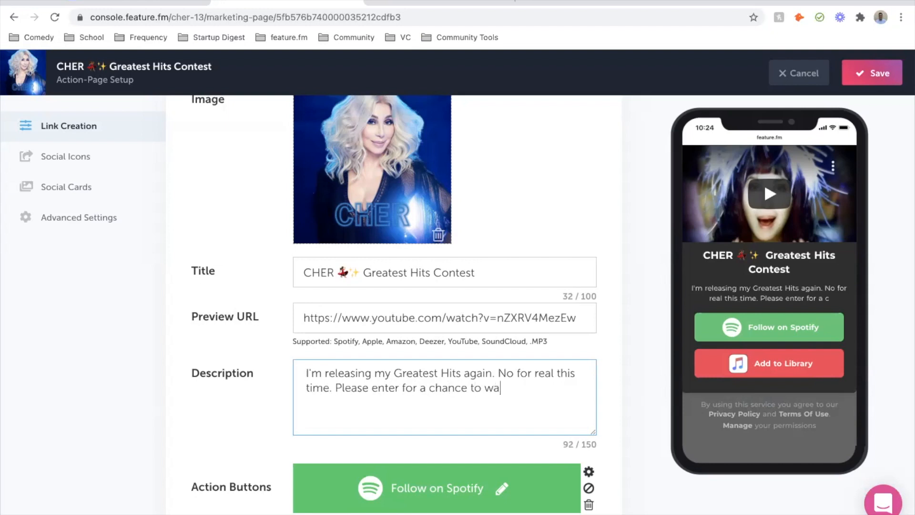
pyautogui.write('tch a livestream.')
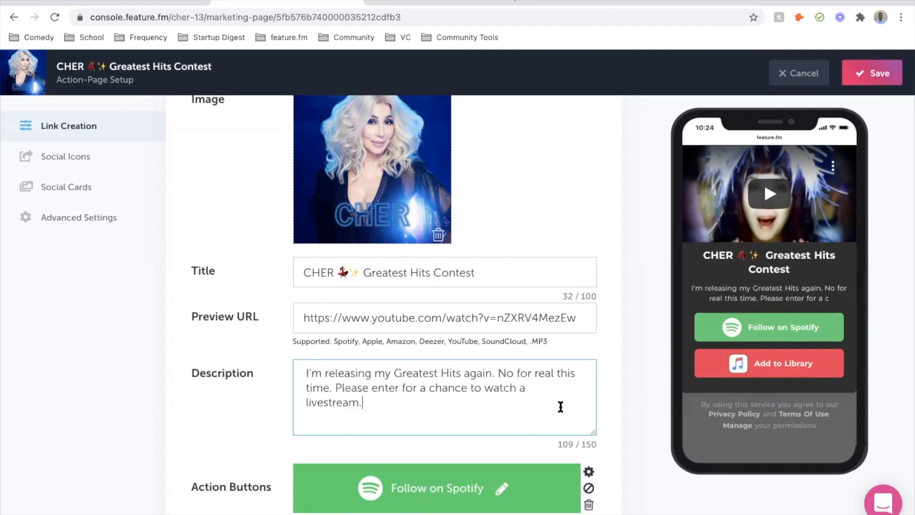
# - Look over the action buttons and unlock option, and turn on the display of social icons for the action page
pyautogui.scroll(-4, 587, 420)
pyautogui.scroll(3, 740, 346)
pyautogui.scroll(-2, 609, 371)
pyautogui.scroll(1, 607, 366)
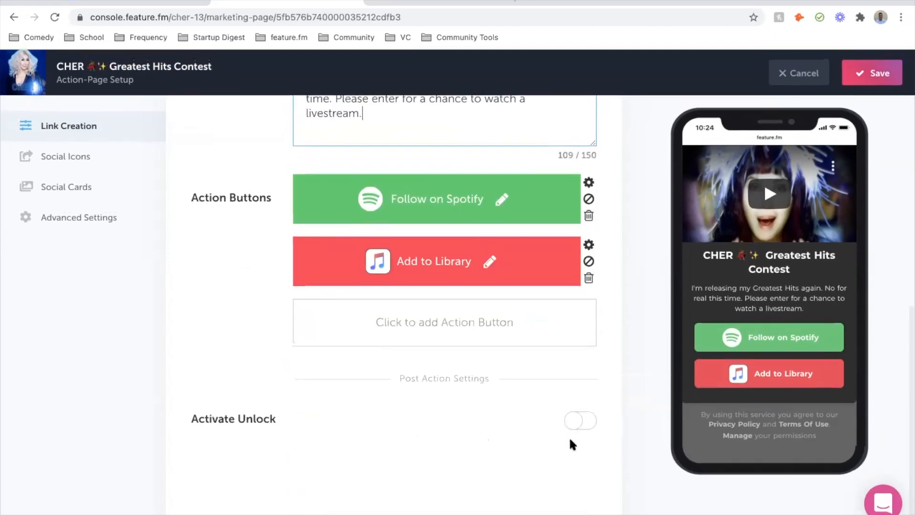
pyautogui.scroll(5, 595, 343)
pyautogui.click(96, 168)
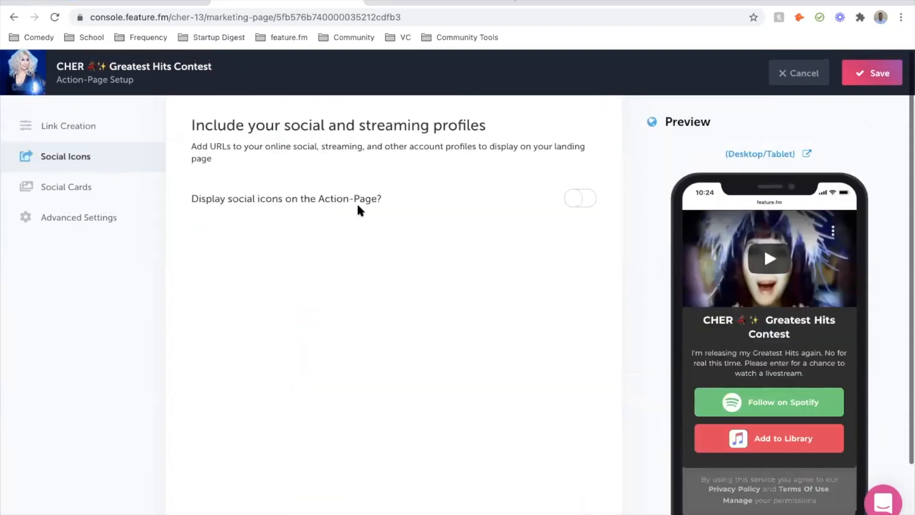
pyautogui.click(591, 201)
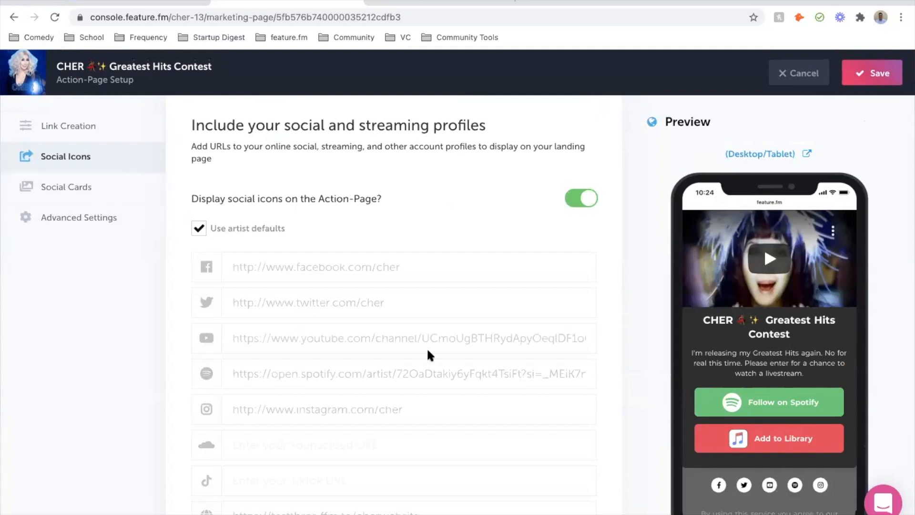
# - Review the social cards previews and the advanced settings for retargeting pixels, event data, affiliate programs, analytics and legal links
pyautogui.click(80, 187)
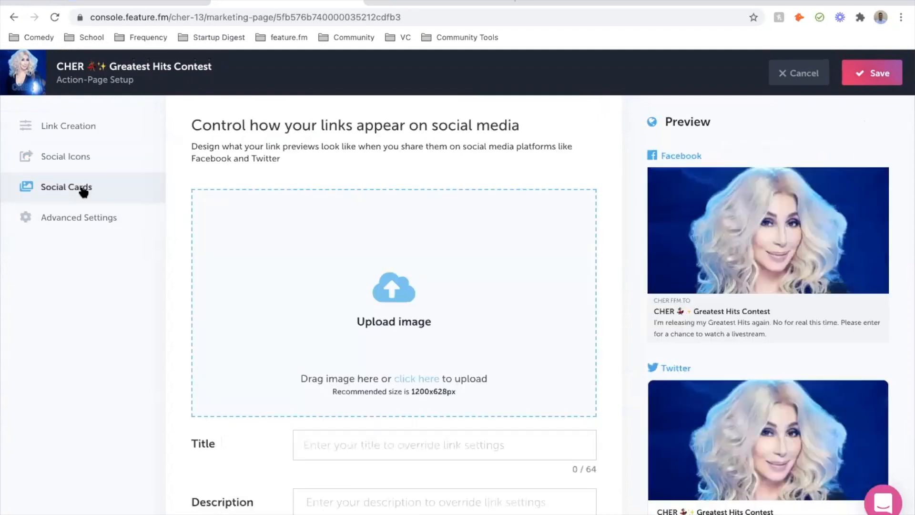
pyautogui.click(86, 219)
pyautogui.scroll(-3, 538, 342)
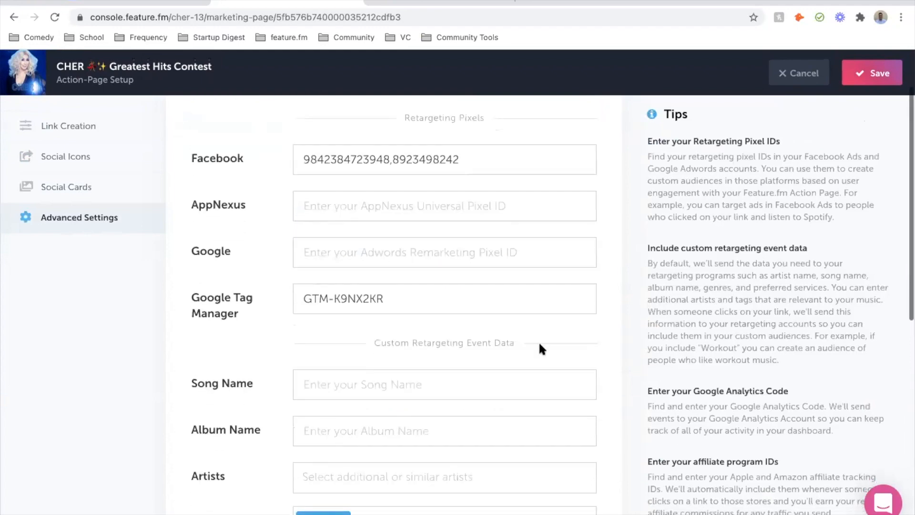
pyautogui.scroll(-5, 530, 273)
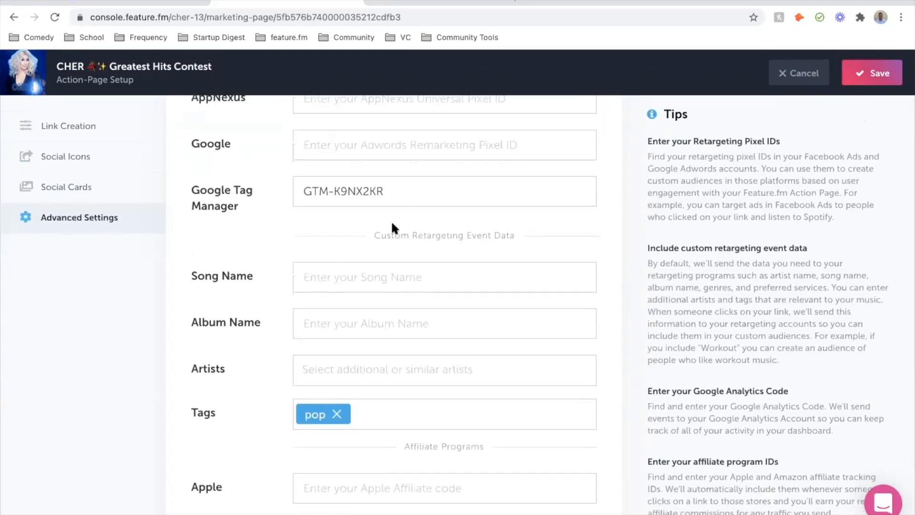
pyautogui.scroll(-4, 393, 224)
pyautogui.scroll(12, 393, 225)
pyautogui.scroll(-8, 393, 225)
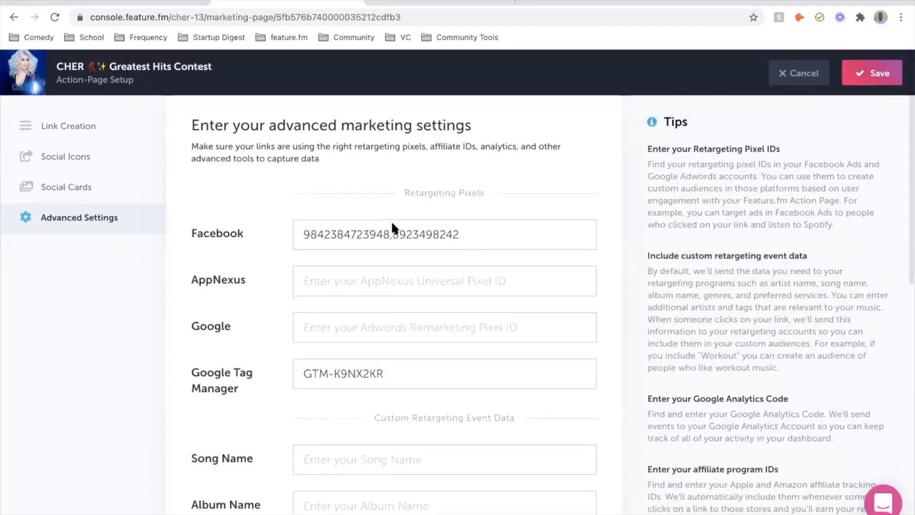
pyautogui.scroll(-3, 393, 227)
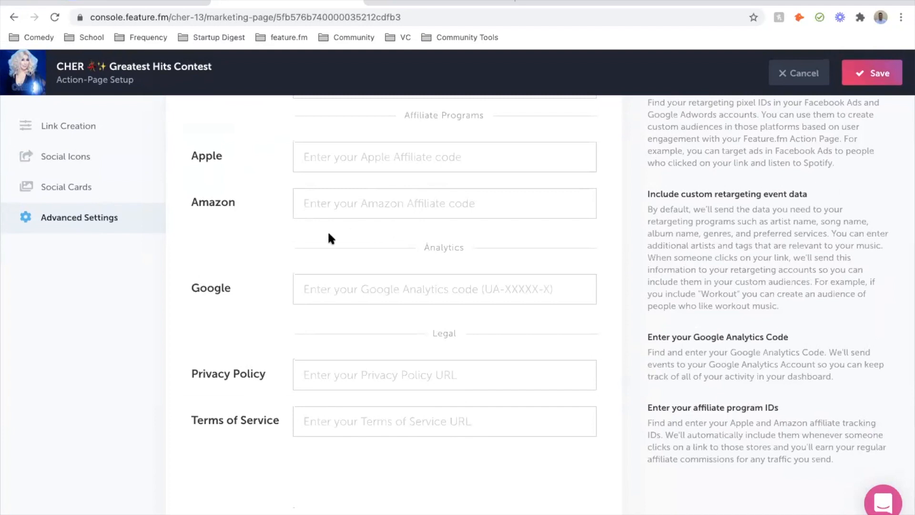
# - Try enabling France in the page's territory settings, switch it back off and leave the territories unsaved
pyautogui.click(76, 127)
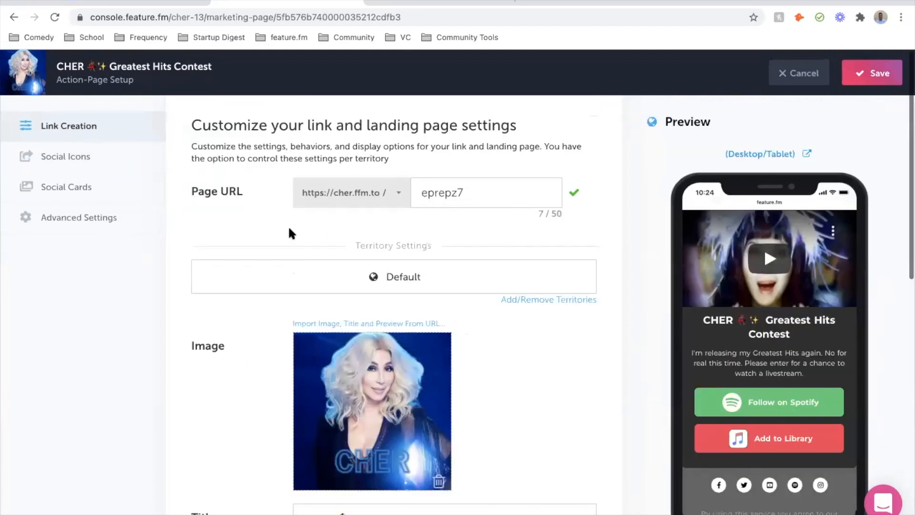
pyautogui.scroll(-1, 373, 326)
pyautogui.click(558, 266)
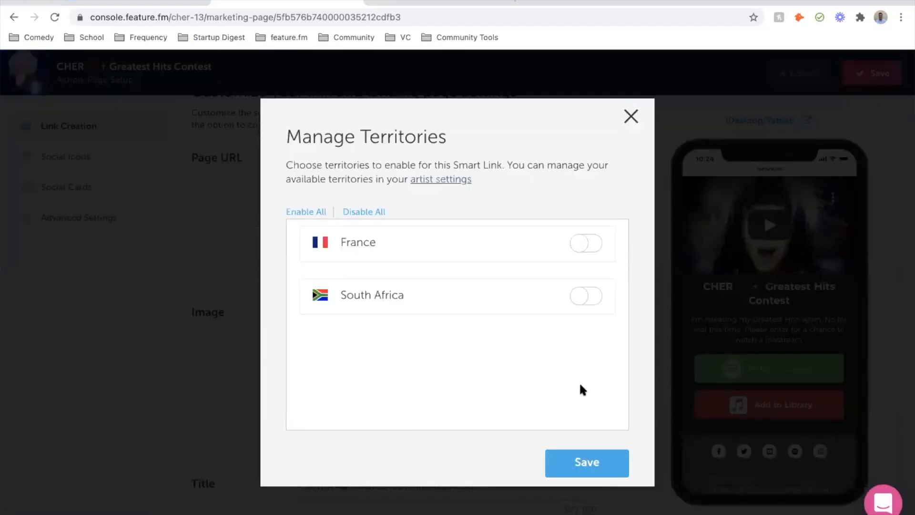
pyautogui.click(599, 244)
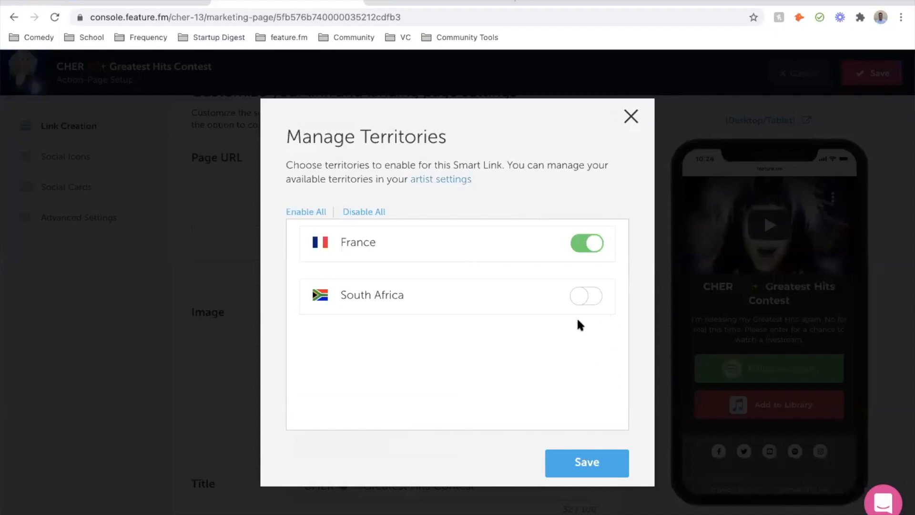
pyautogui.click(583, 242)
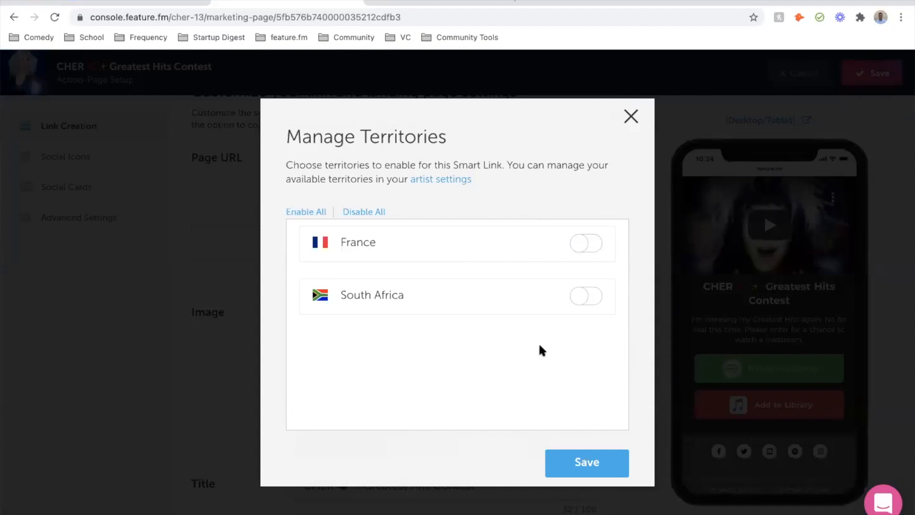
pyautogui.click(632, 117)
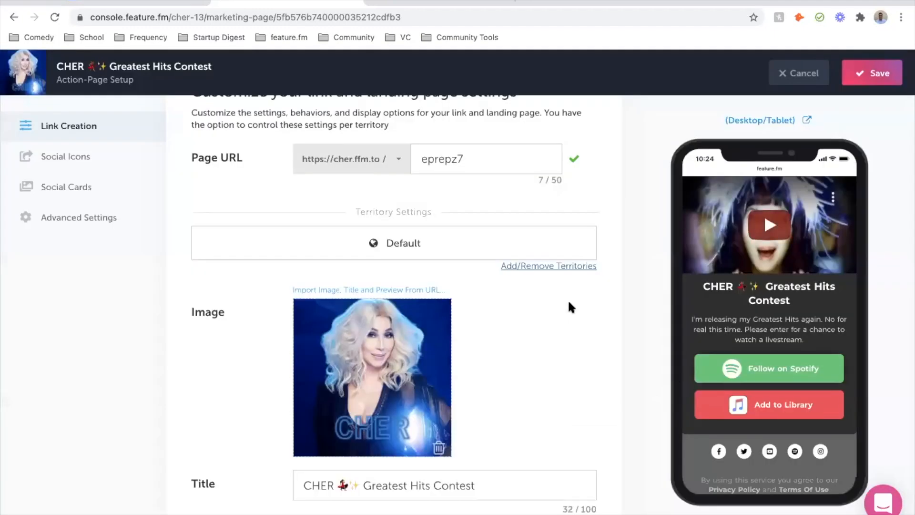
# - Save the Greatest Hits Contest action page and copy its share link
pyautogui.click(872, 74)
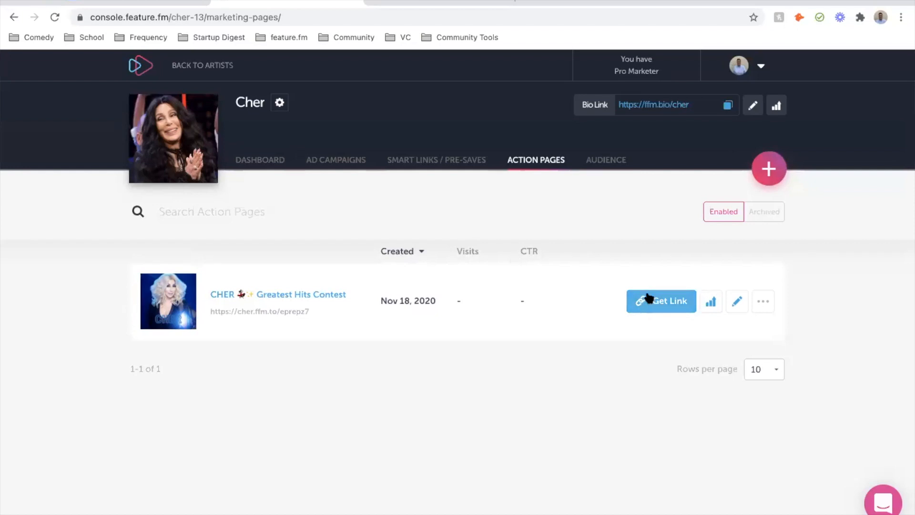
pyautogui.click(649, 297)
pyautogui.click(541, 436)
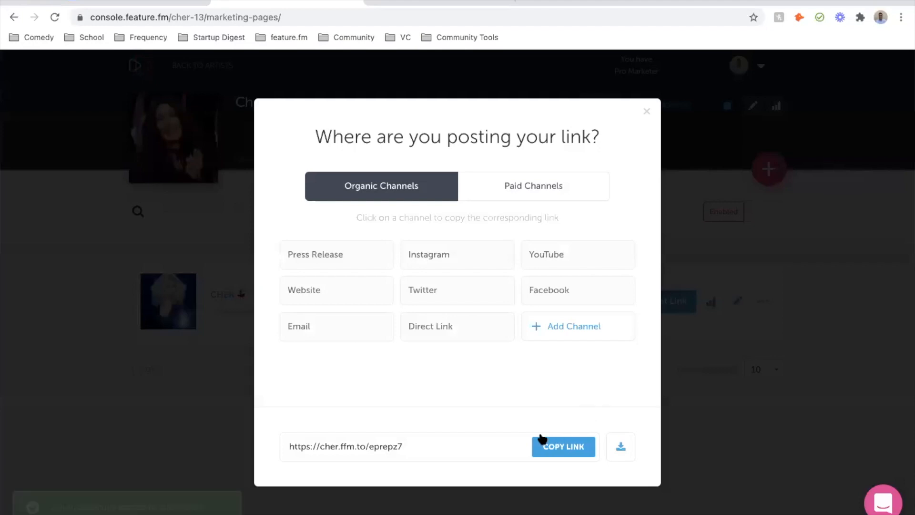
pyautogui.click(148, 3)
pyautogui.scroll(-7, 359, 422)
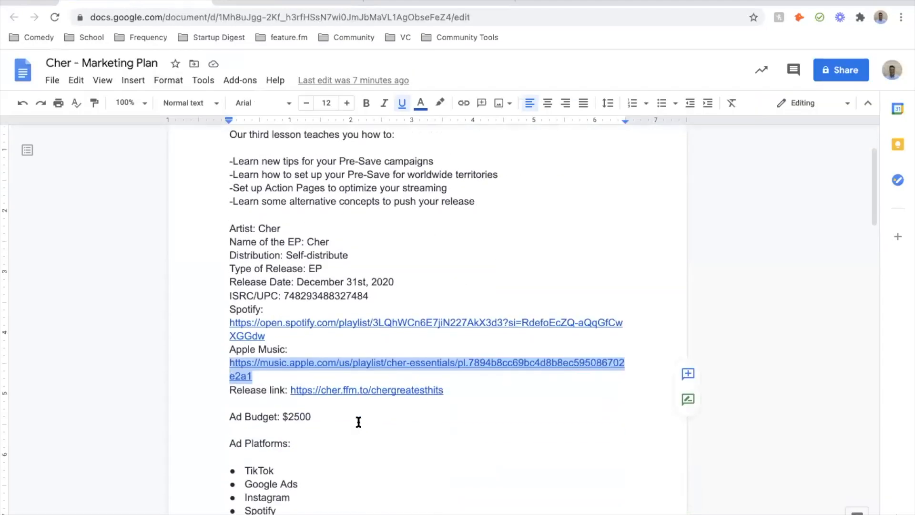
pyautogui.scroll(-10, 359, 422)
pyautogui.scroll(5, 358, 422)
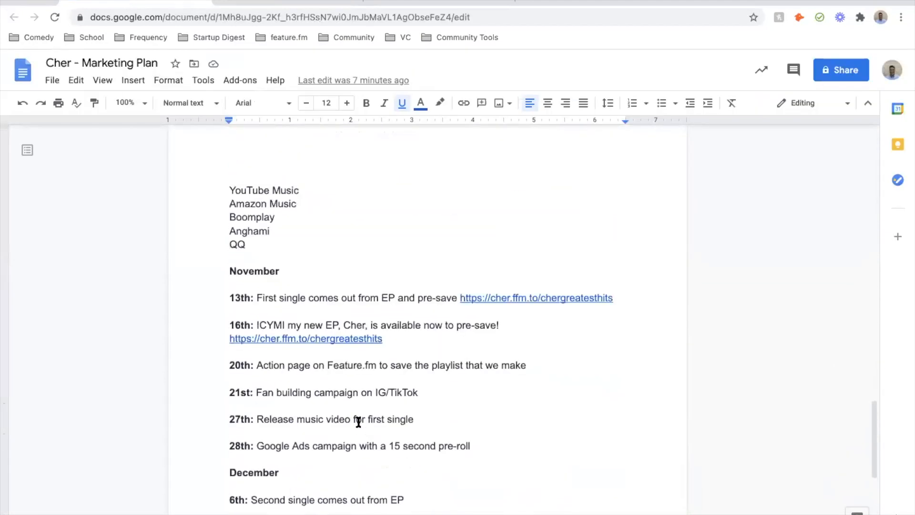
pyautogui.scroll(-1, 358, 422)
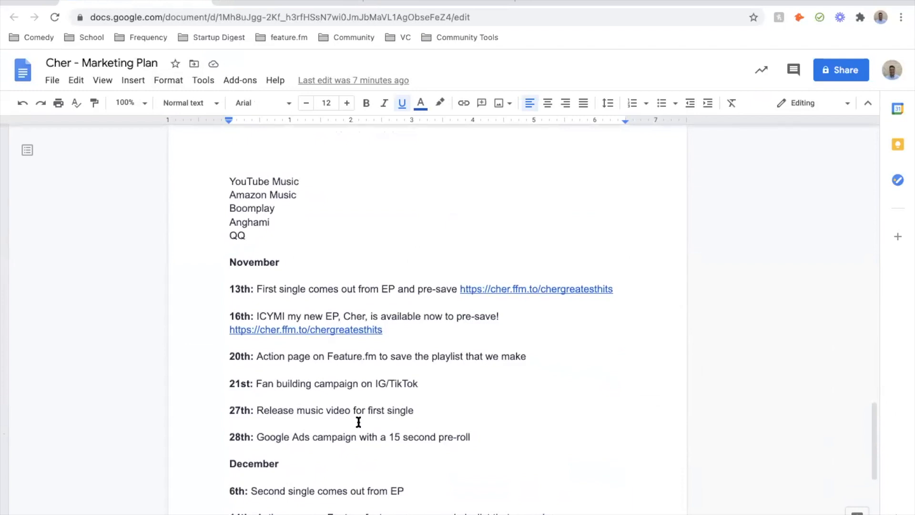
pyautogui.click(540, 362)
pyautogui.press('Return')
pyautogui.hotkey('ctrl', 'v')
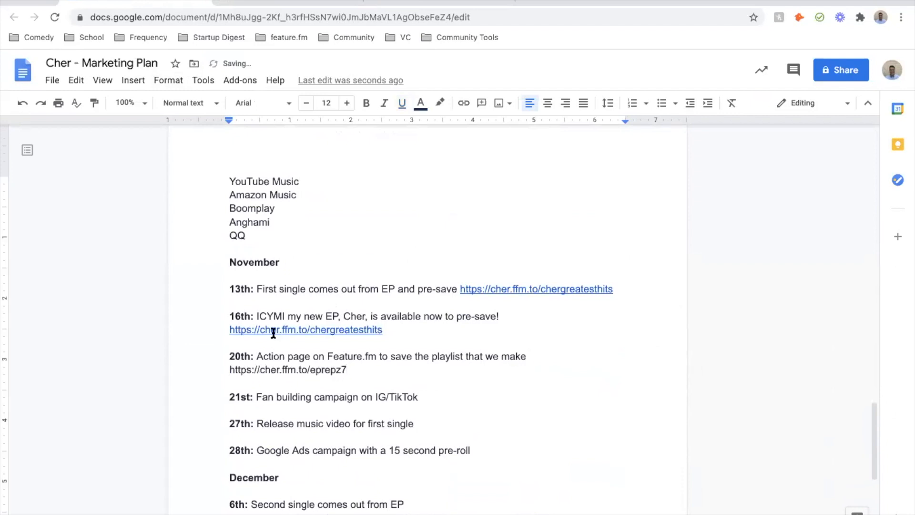
# - Turn the pasted action page URL under the November 20th entry into a hyperlink
pyautogui.hotkey('shift', 'Left')
pyautogui.hotkey('shift', 'Left')
pyautogui.hotkey('shift', 'Left')
pyautogui.hotkey('shift', 'Left')
pyautogui.keyDown('shift'); pyautogui.click(231, 369); pyautogui.keyUp('shift')
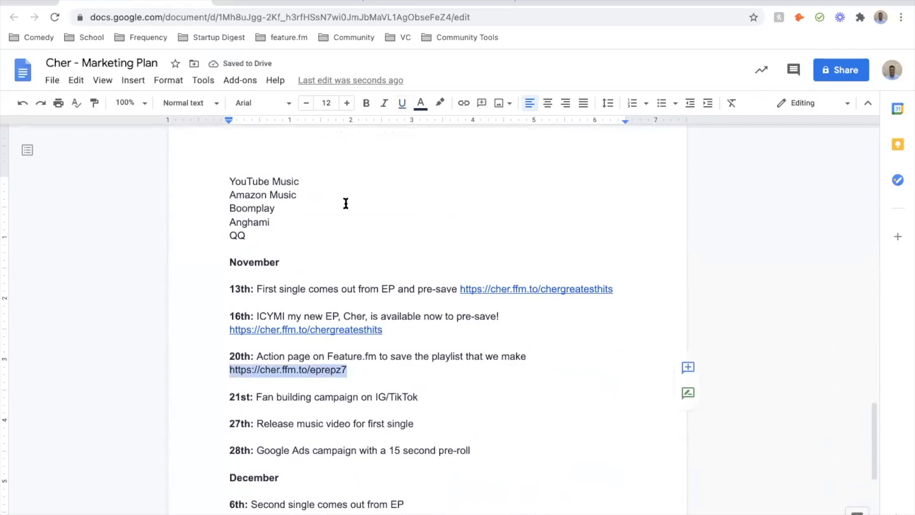
pyautogui.click(462, 106)
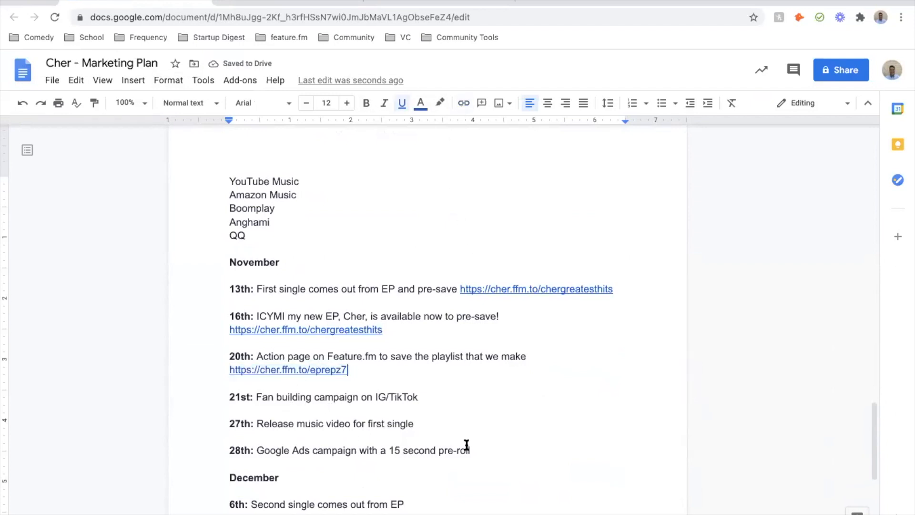
pyautogui.scroll(-3, 337, 410)
pyautogui.scroll(-3, 338, 410)
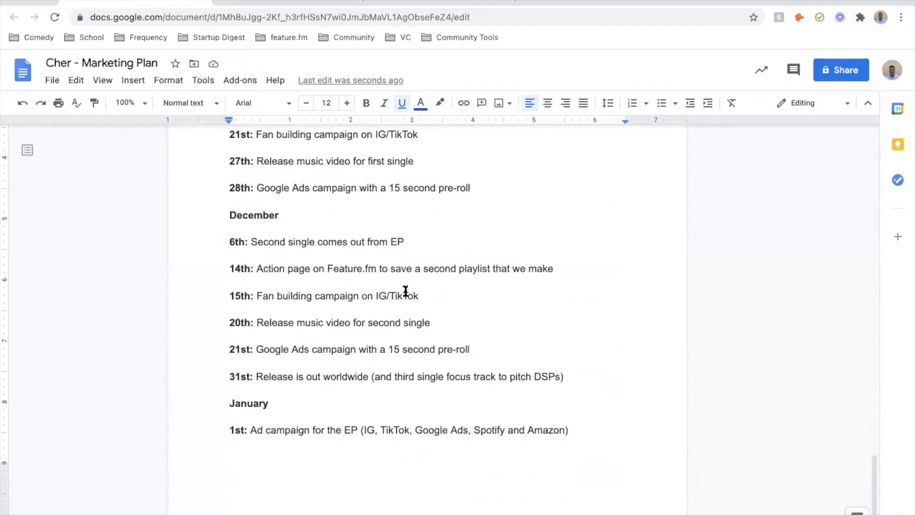
pyautogui.click(564, 269)
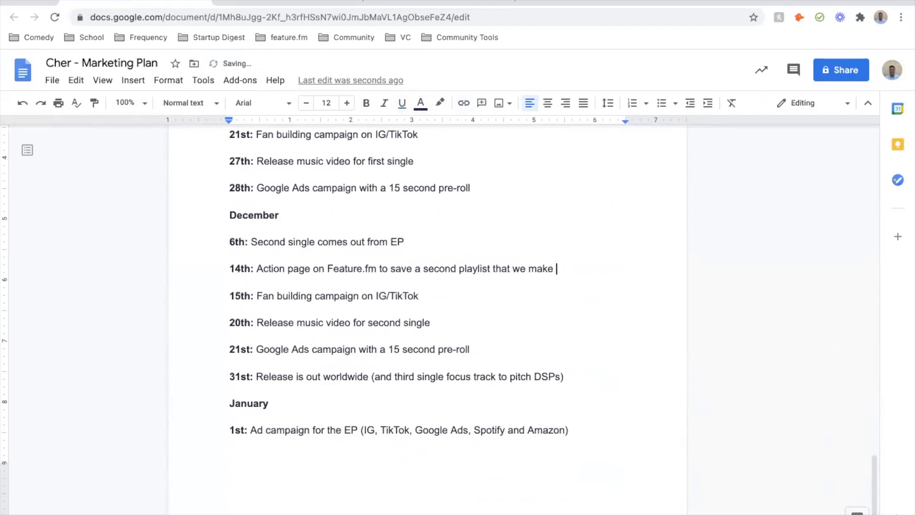
pyautogui.hotkey('ctrl', 'v')
pyautogui.moveTo(359, 281); pyautogui.dragTo(208, 285)
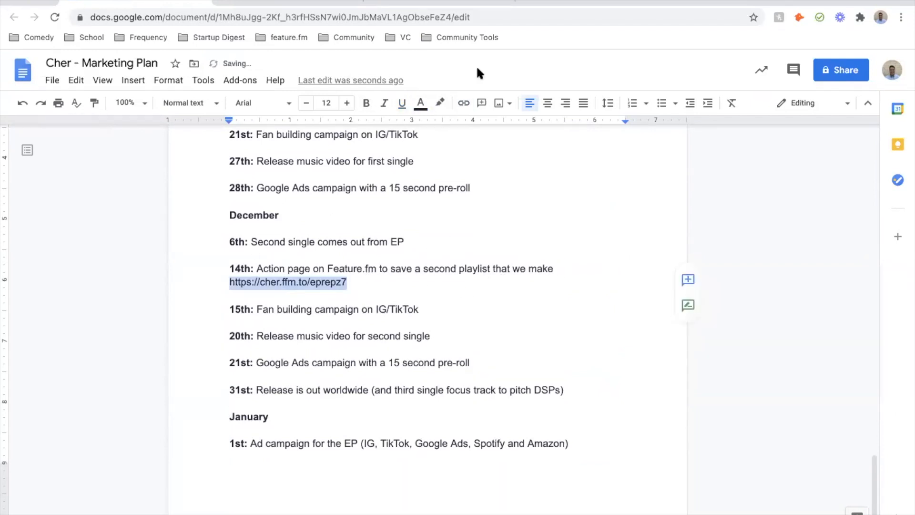
pyautogui.click(463, 103)
# - Review the marketing plan's lesson topics, release details, playlist links, ad budget and campaign schedule
pyautogui.scroll(3, 431, 341)
pyautogui.scroll(10, 431, 340)
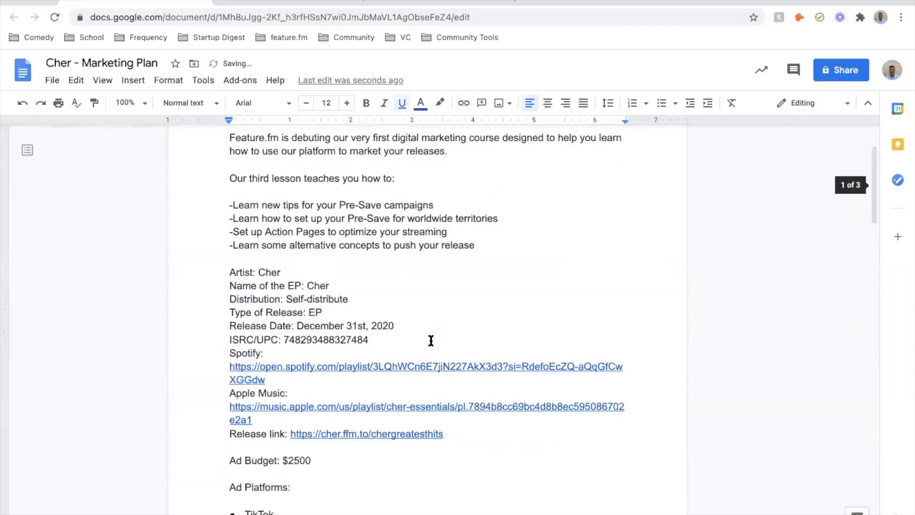
pyautogui.scroll(-1, 431, 340)
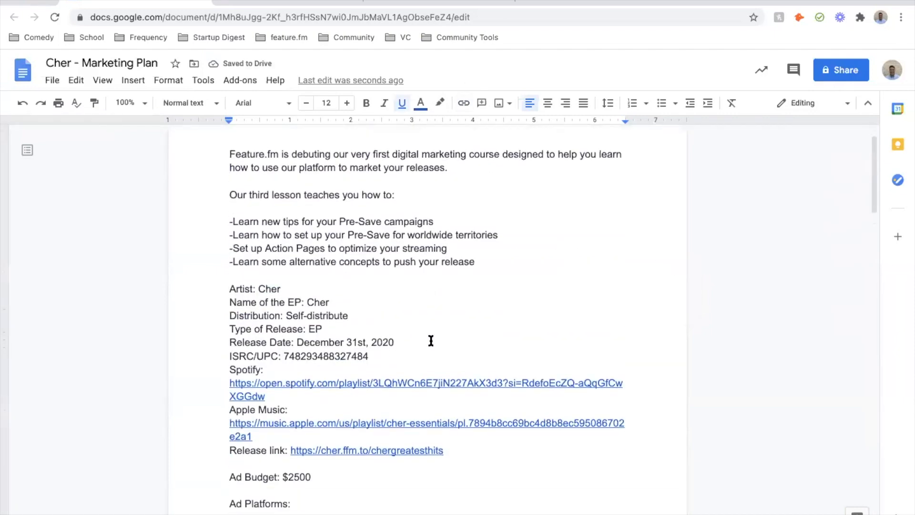
pyautogui.scroll(-2, 431, 341)
pyautogui.scroll(3, 433, 341)
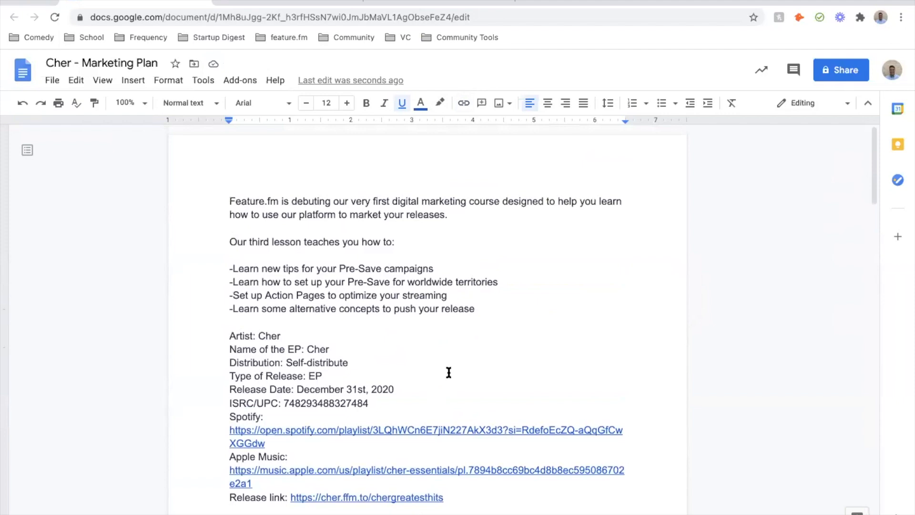
pyautogui.scroll(-6, 448, 373)
pyautogui.scroll(7, 448, 372)
pyautogui.scroll(-10, 449, 373)
pyautogui.scroll(-10, 444, 373)
pyautogui.scroll(14, 444, 373)
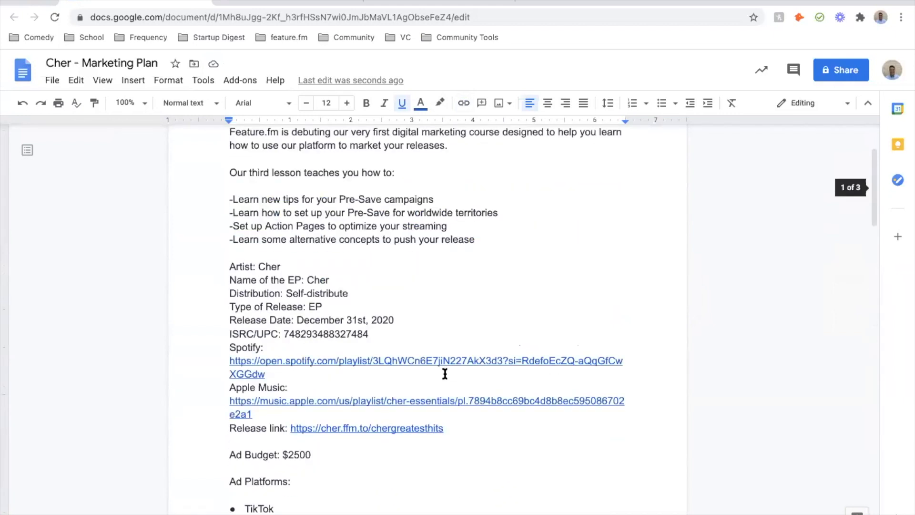
pyautogui.scroll(2, 444, 373)
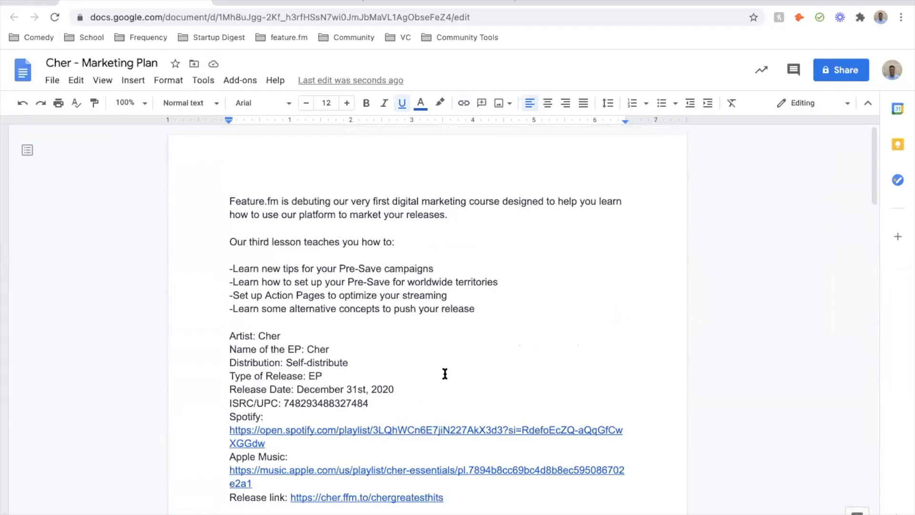
# - Return to Feature.fm, close the link-sharing dialog and create a new smart link of the Standard Landing Page type
pyautogui.click(263, 5)
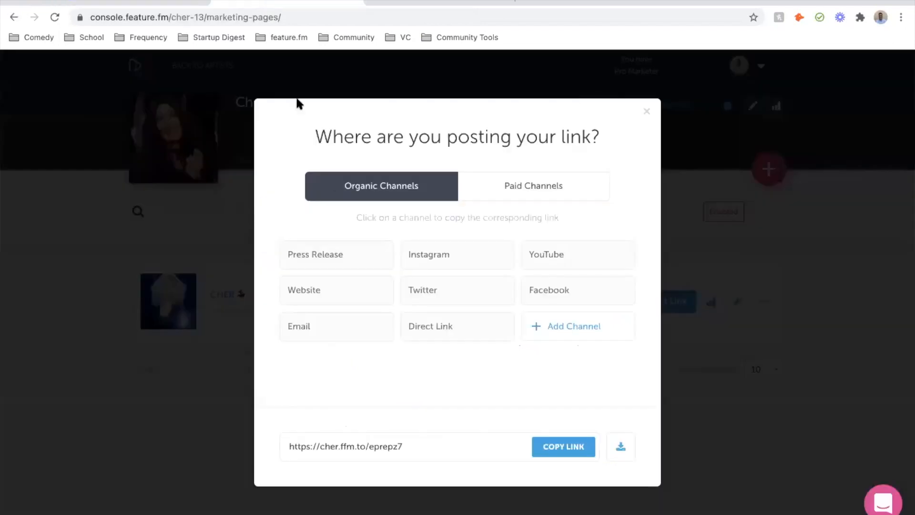
pyautogui.click(647, 111)
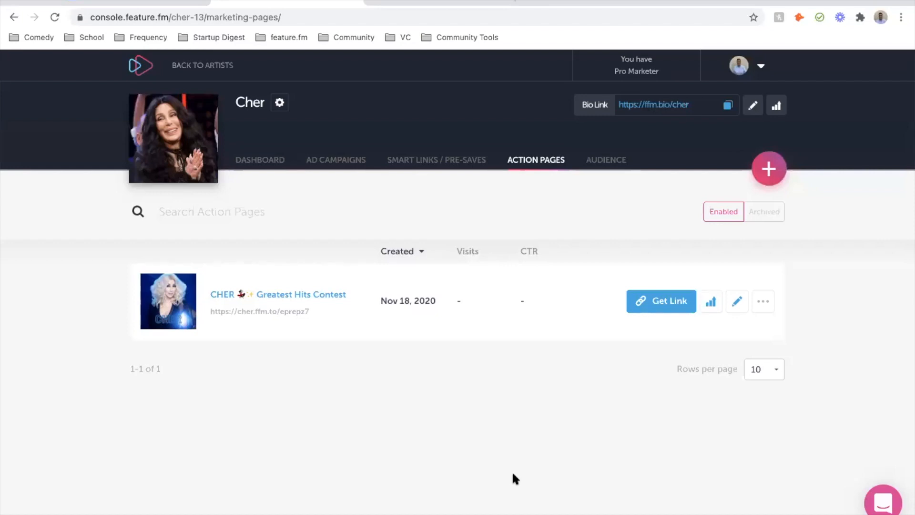
pyautogui.click(430, 165)
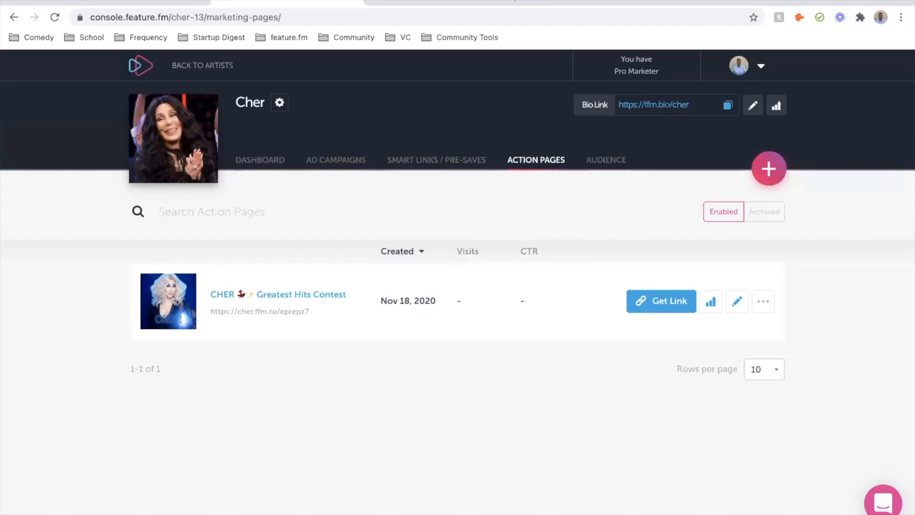
pyautogui.click(768, 169)
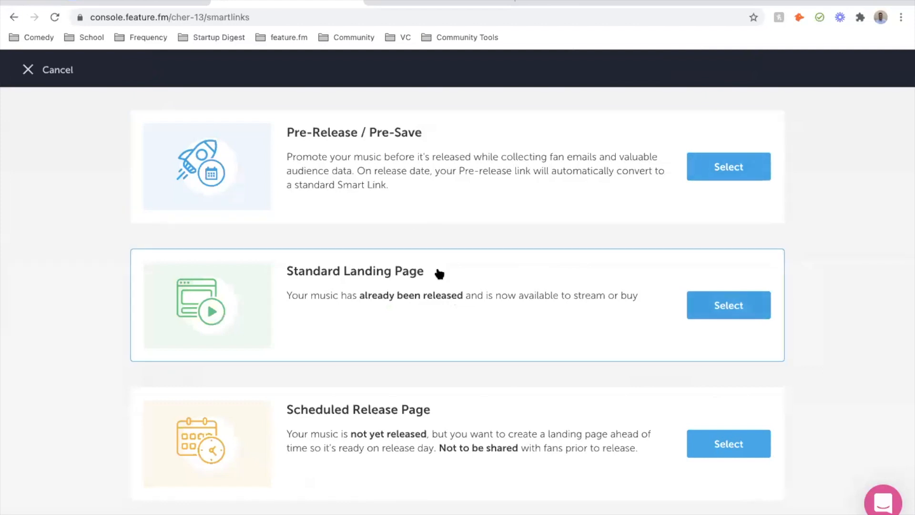
pyautogui.click(371, 292)
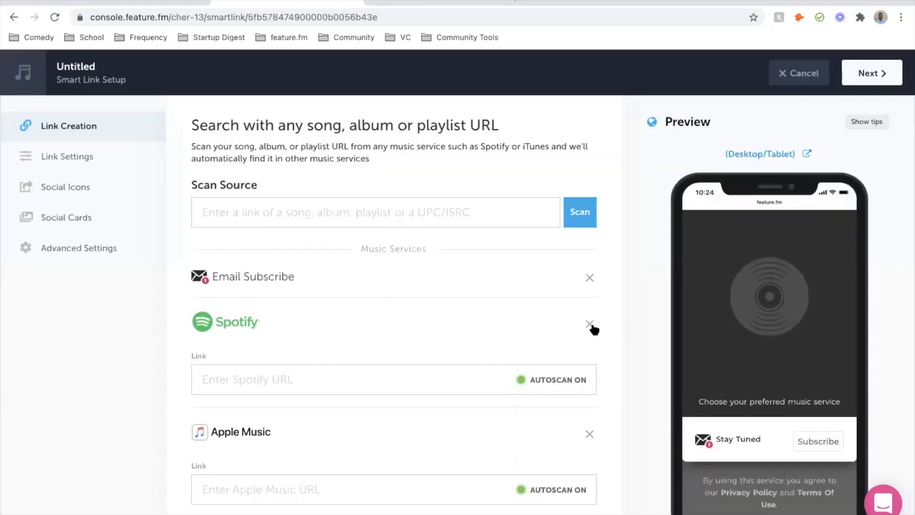
# - Remove every music service from the smart link, starting with Spotify, and keep only Email Subscribe
pyautogui.click(590, 324)
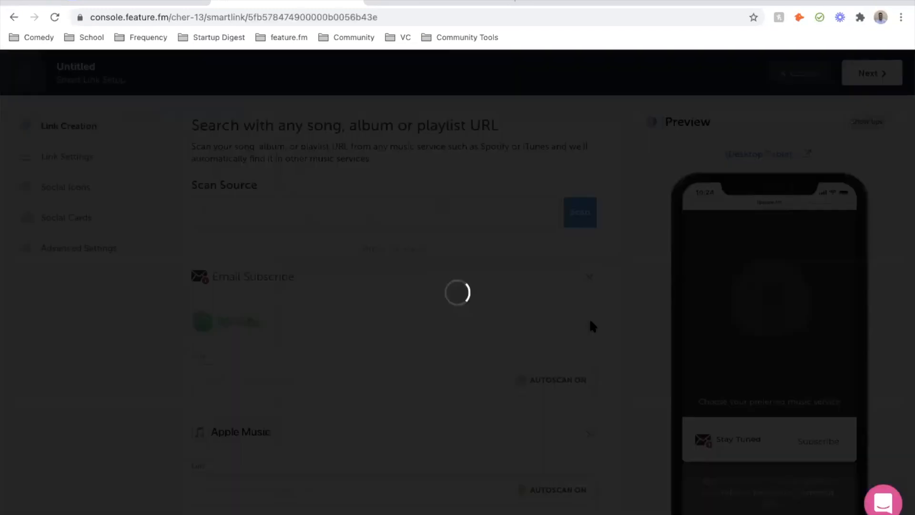
pyautogui.click(590, 324)
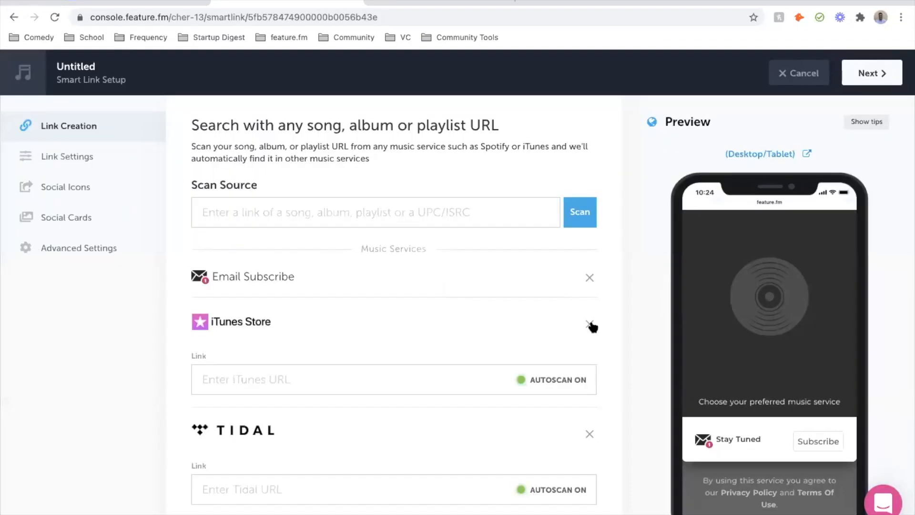
pyautogui.click(590, 324)
pyautogui.click(590, 324)
pyautogui.click(590, 324)
pyautogui.click(590, 324)
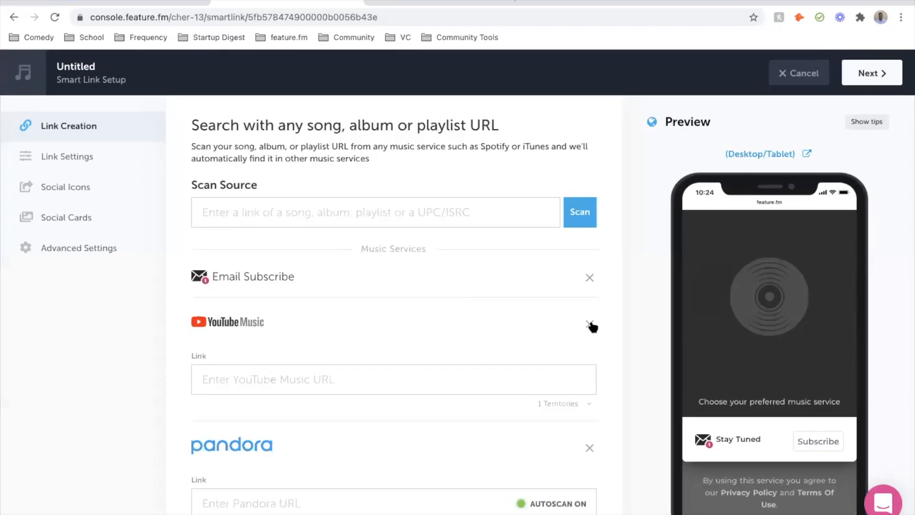
pyautogui.click(590, 324)
pyautogui.click(588, 325)
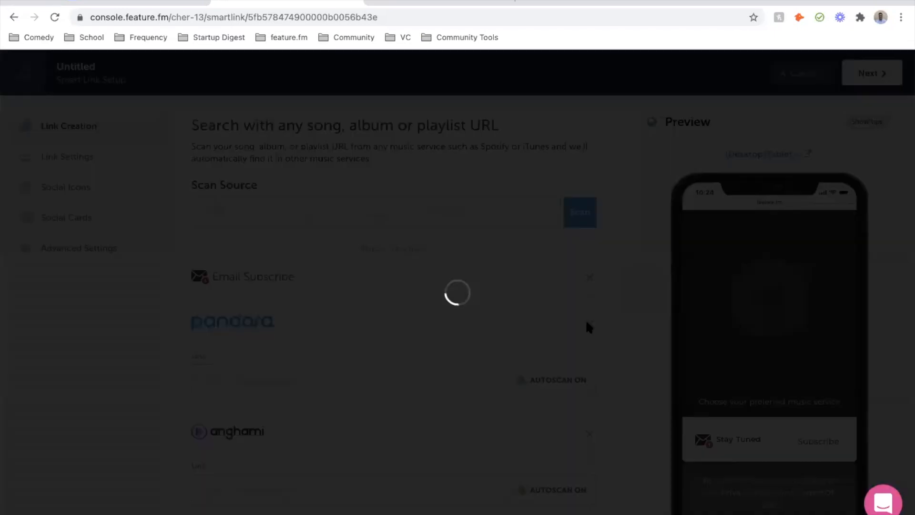
pyautogui.click(589, 325)
pyautogui.click(589, 325)
pyautogui.click(587, 324)
pyautogui.click(587, 324)
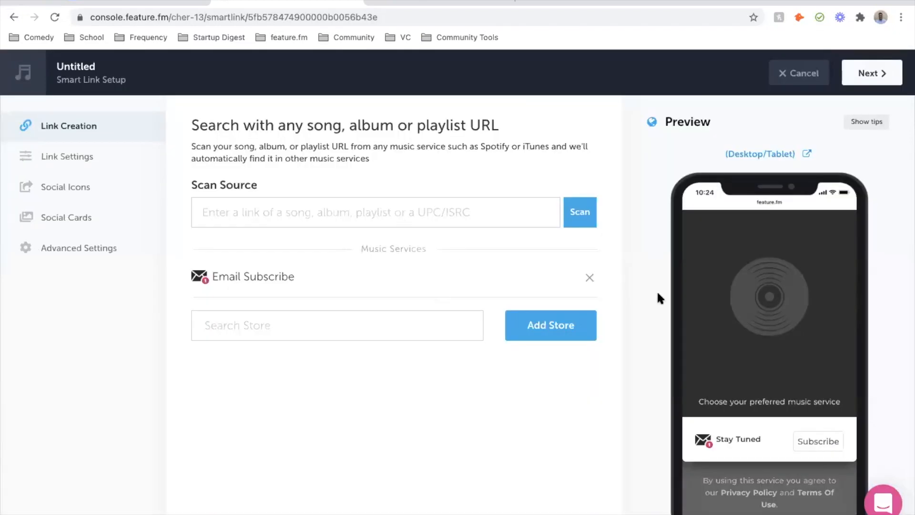
# - In the link settings, import the landing page's image and title from the Spotify playlist URL listed in the marketing plan
pyautogui.scroll(-3, 657, 290)
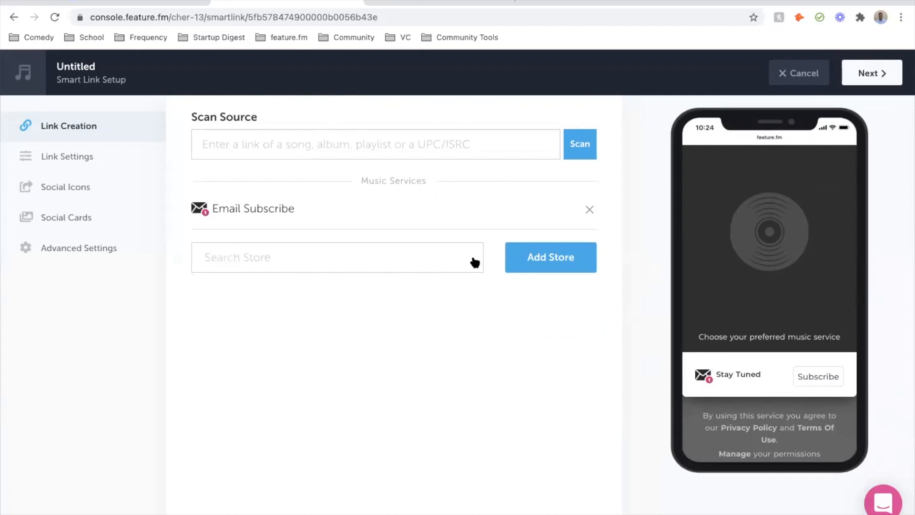
pyautogui.click(79, 170)
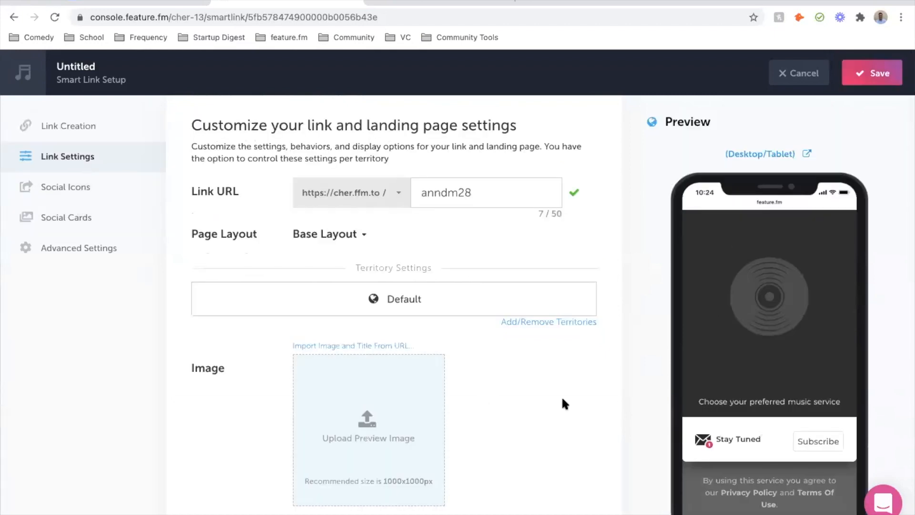
pyautogui.doubleClick(484, 200)
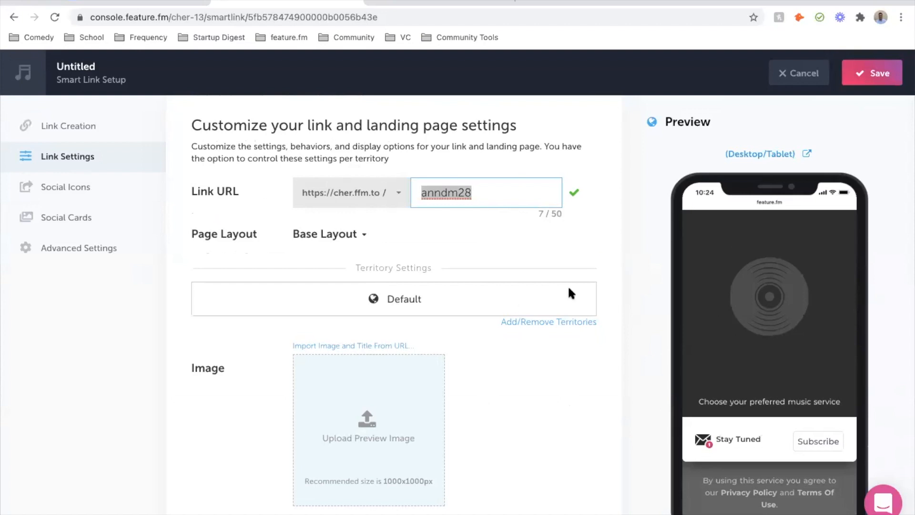
pyautogui.click(327, 345)
pyautogui.click(147, 3)
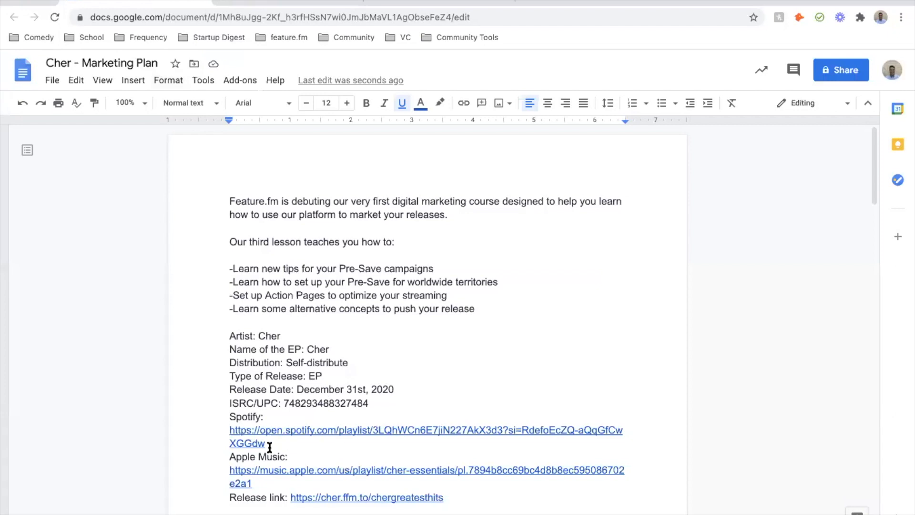
pyautogui.moveTo(265, 443); pyautogui.dragTo(229, 432)
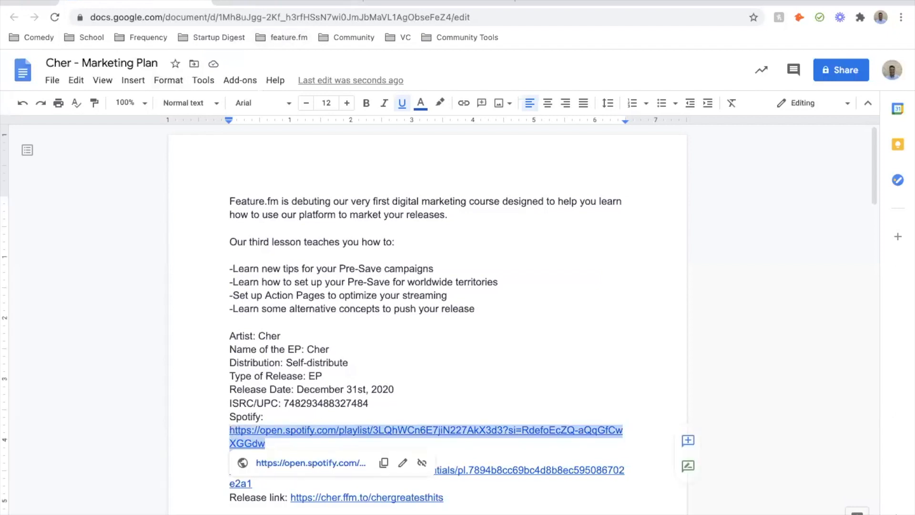
pyautogui.click(243, 2)
pyautogui.write('https://open.spotify.com/playlist/3LQhWCn6E7jiN0Z7kkX3dT?si=RdefoEcZQ-aQqGfCwXGGdw')
pyautogui.click(610, 202)
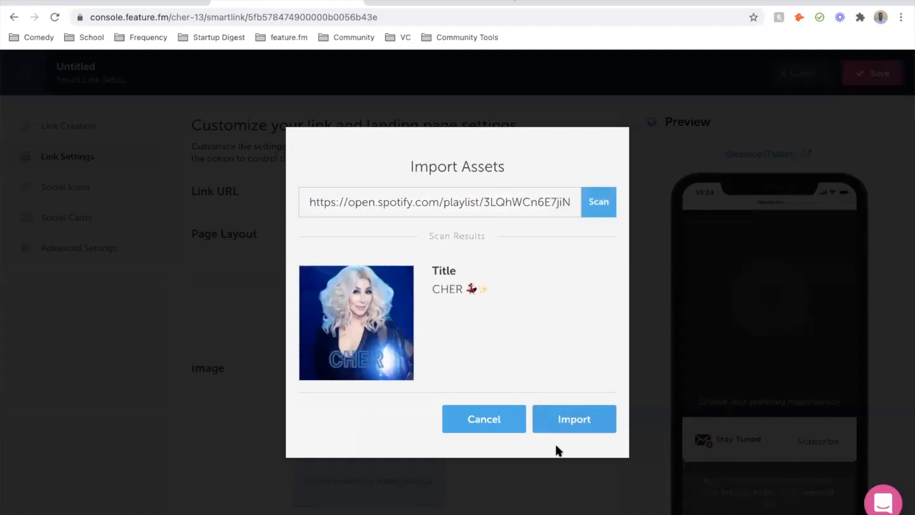
pyautogui.click(562, 428)
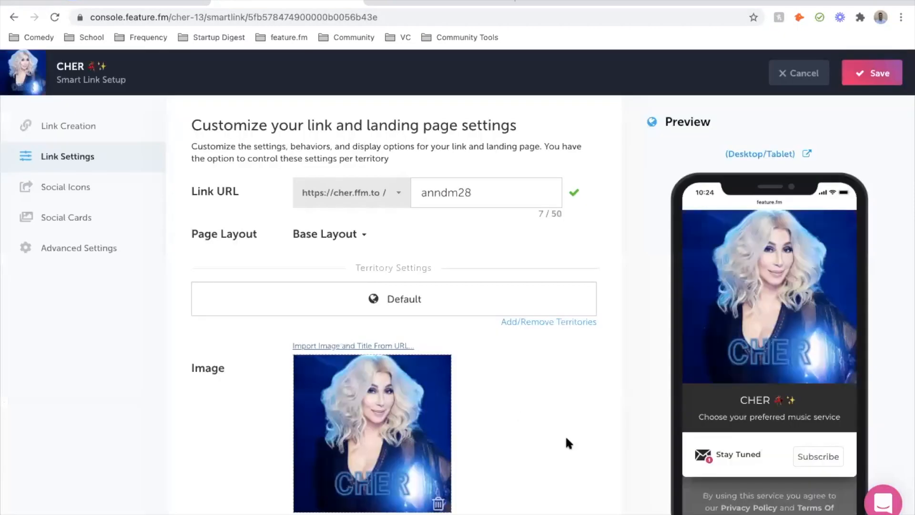
# - Set the landing page's title to "Cher Email Newsletter Signup"
pyautogui.scroll(-2, 567, 441)
pyautogui.scroll(-3, 551, 348)
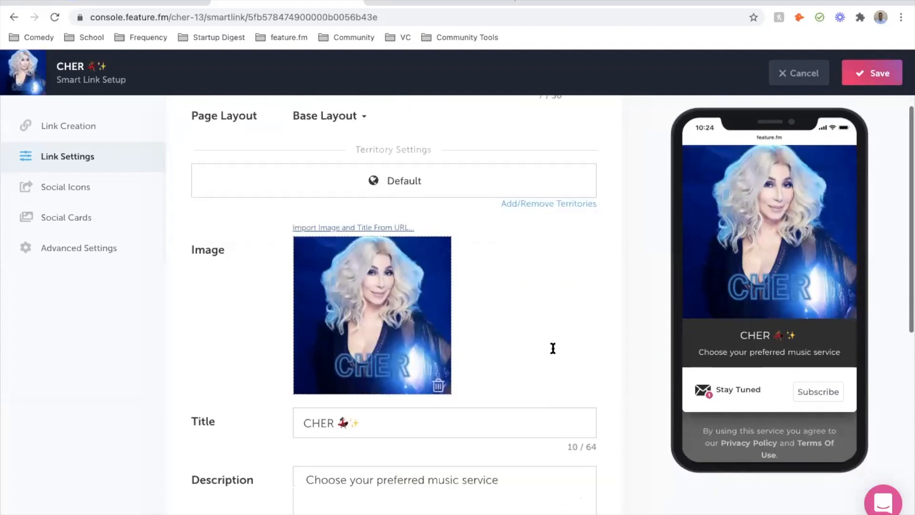
pyautogui.moveTo(370, 339); pyautogui.dragTo(262, 337)
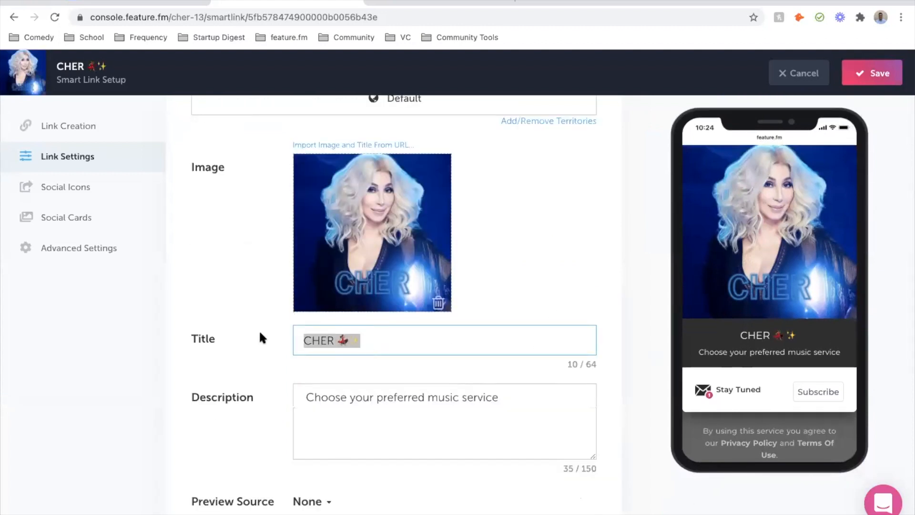
pyautogui.write('Si')
pyautogui.press('BackSpace')
pyautogui.press('BackSpace')
pyautogui.write('Cher ')
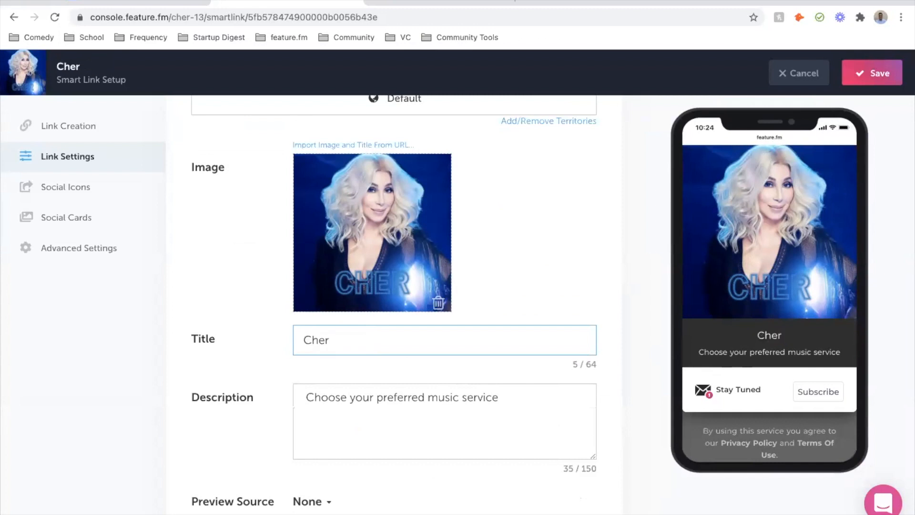
pyautogui.write('Email news')
pyautogui.press('BackSpace')
pyautogui.press('BackSpace')
pyautogui.press('BackSpace')
pyautogui.press('BackSpace')
pyautogui.write('Newsletter Signup')
# - Replace the landing page's description with "Sign up for my email newsletter. I make great margaritas and find out my recipe."
pyautogui.tripleClick(435, 388)
pyautogui.write('Sicup')
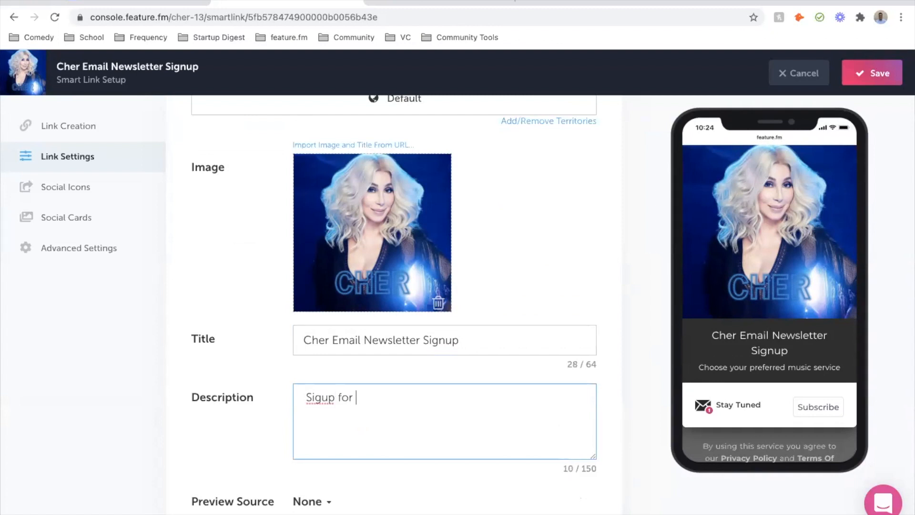
pyautogui.press('BackSpace')
pyautogui.press('BackSpace')
pyautogui.press('BackSpace')
pyautogui.press('BackSpace')
pyautogui.write('up')
pyautogui.press('BackSpace')
pyautogui.press('BackSpace')
pyautogui.press('BackSpace')
pyautogui.write('up for my em')
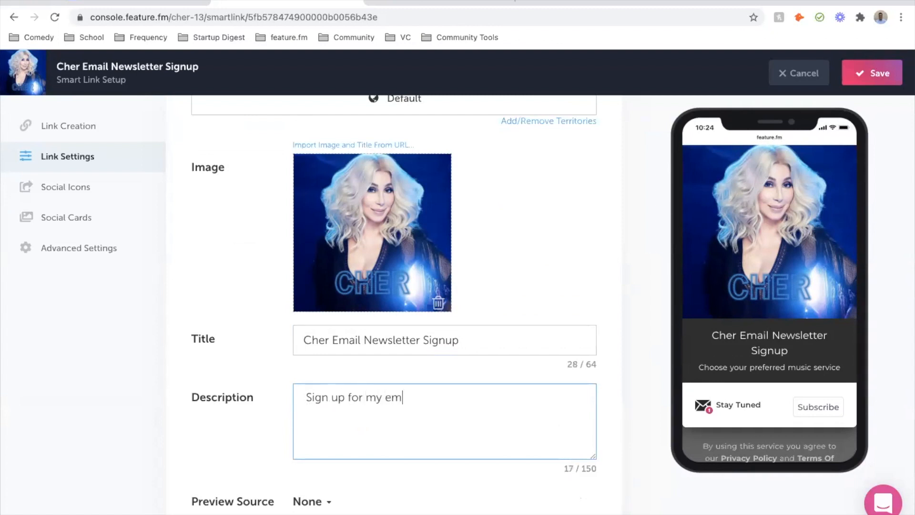
pyautogui.write('ail newsletter.')
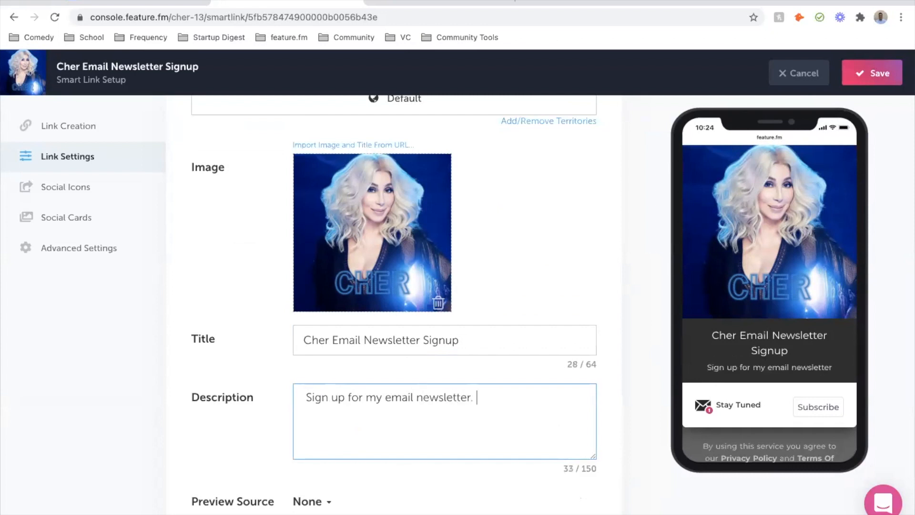
pyautogui.write('at margaritas and find out my re')
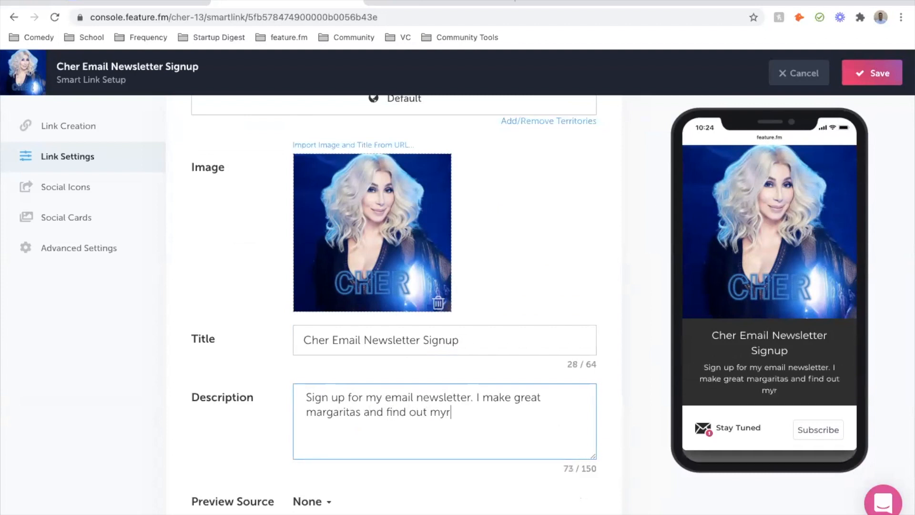
pyautogui.write('cipe.')
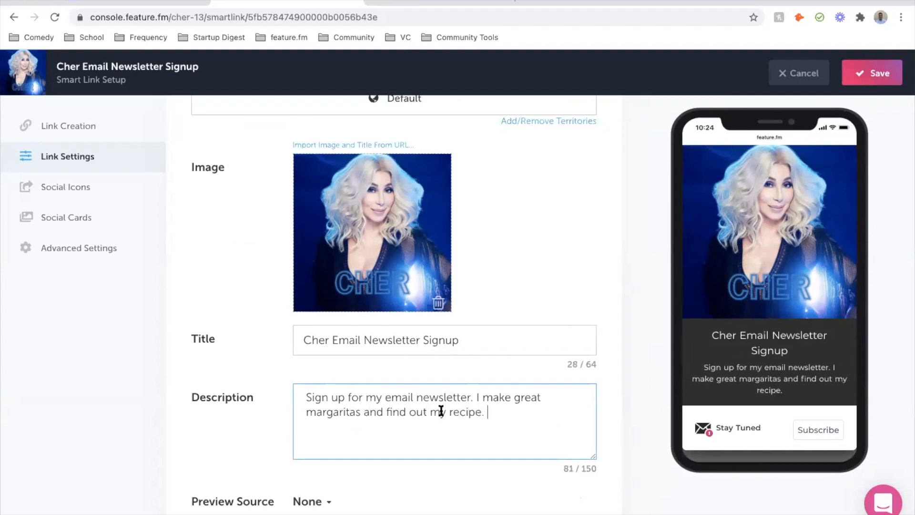
# - Look through the smart link's remaining link settings, social icons and advanced settings, and try to save the link
pyautogui.scroll(-3, 441, 410)
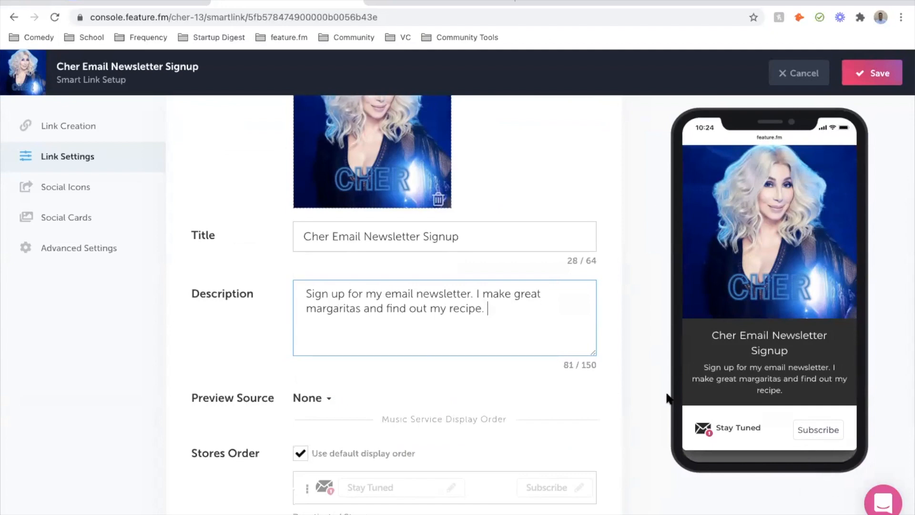
pyautogui.scroll(-5, 530, 397)
pyautogui.scroll(11, 530, 396)
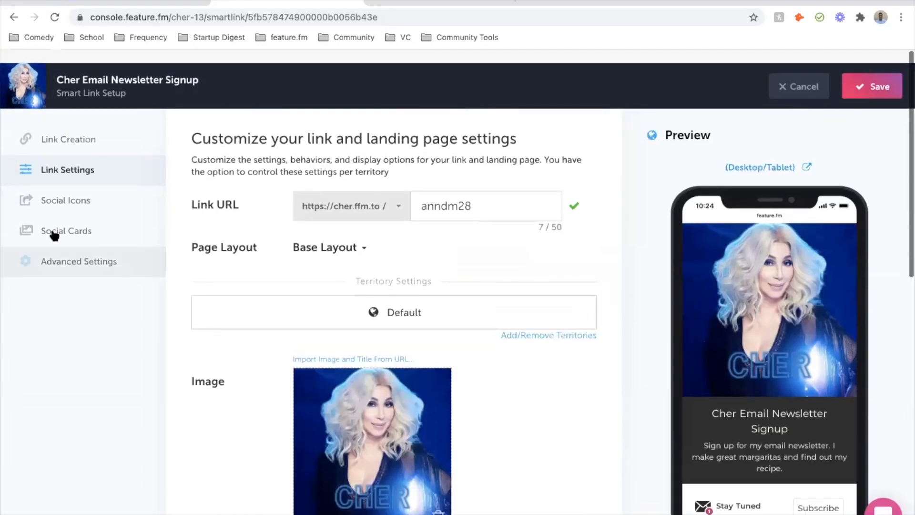
pyautogui.click(71, 217)
pyautogui.click(76, 188)
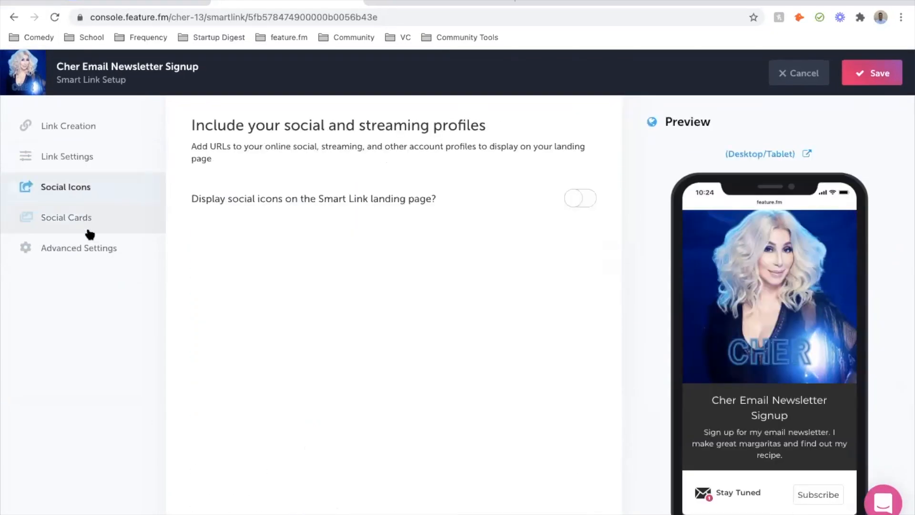
pyautogui.click(87, 243)
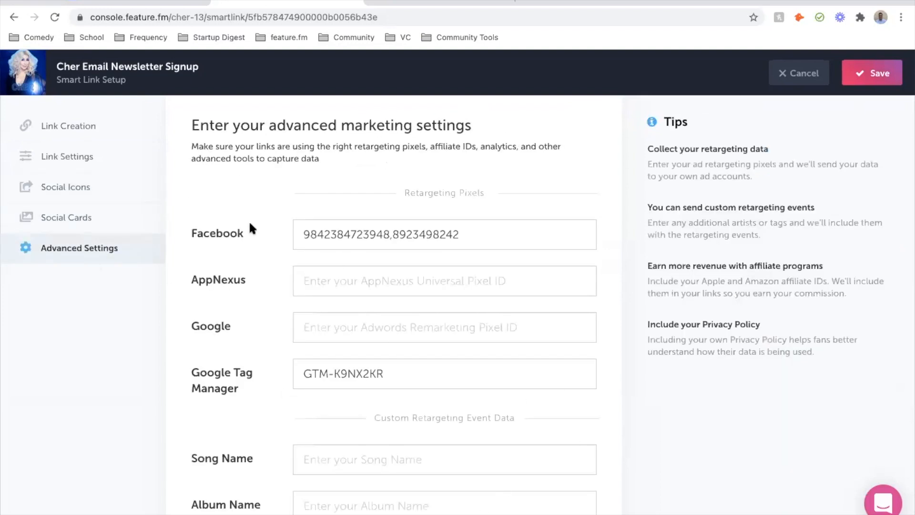
pyautogui.click(866, 75)
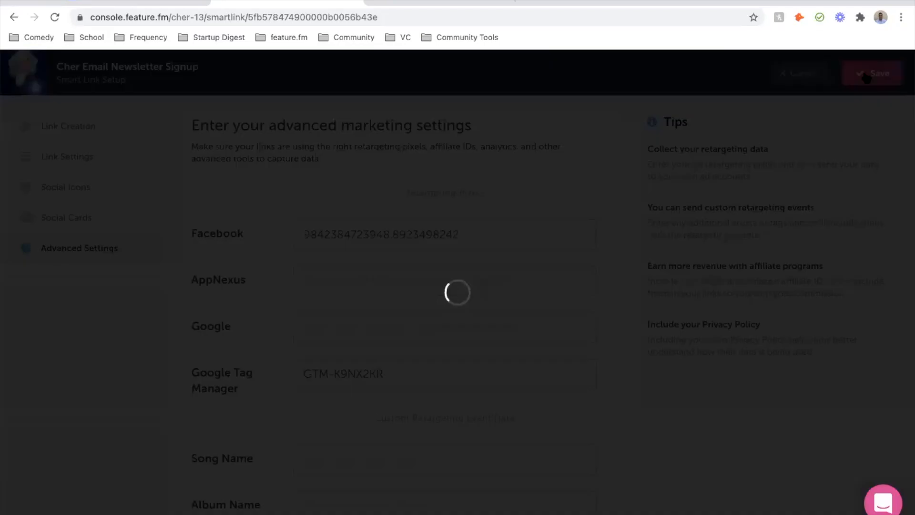
# - Enter the marketing plan's Spotify playlist URL as the smart link's scan source and scan it
pyautogui.click(153, 3)
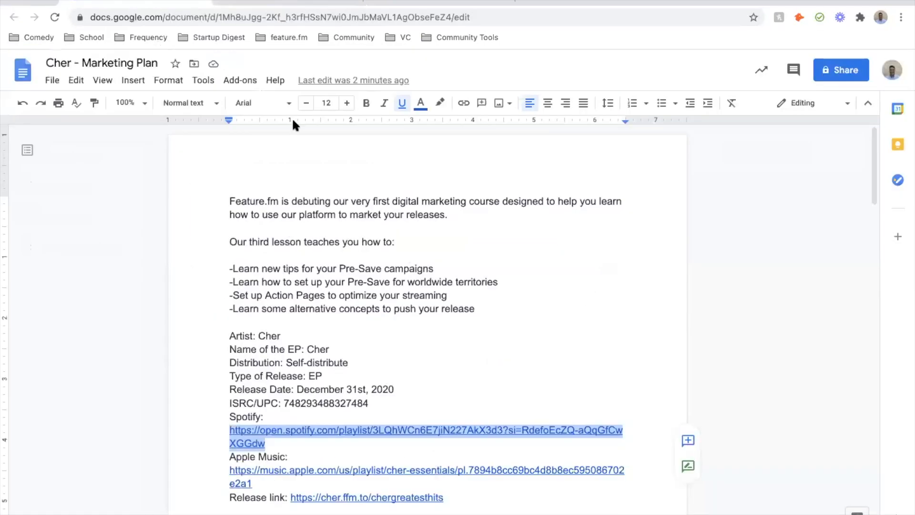
pyautogui.click(248, 5)
pyautogui.click(381, 212)
pyautogui.hotkey('ctrl', 'v')
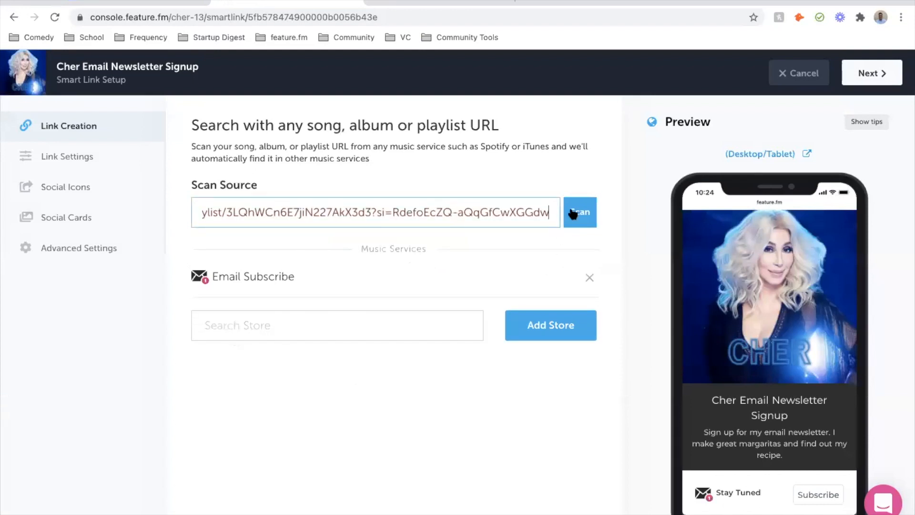
pyautogui.click(579, 211)
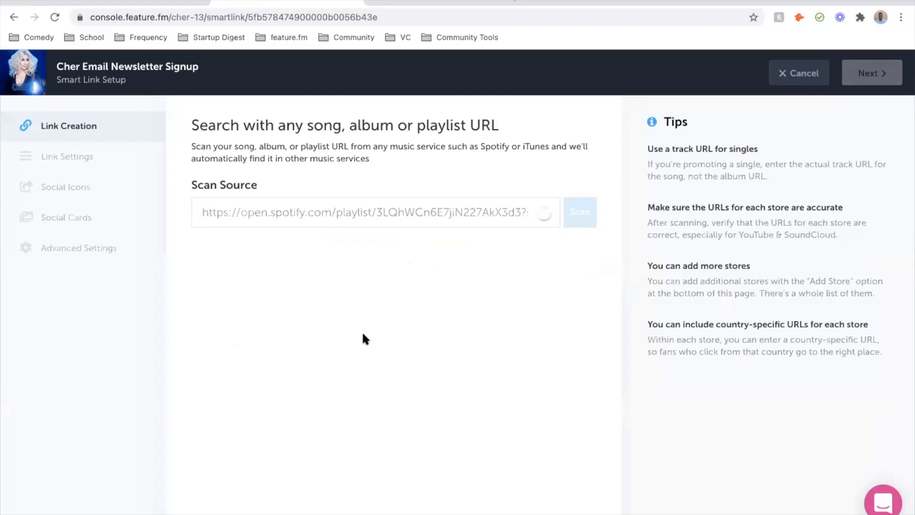
# - Remove all scanned music services, from Apple Music through the rest and finally Spotify, leaving only Email Subscribe
pyautogui.scroll(-2, 457, 433)
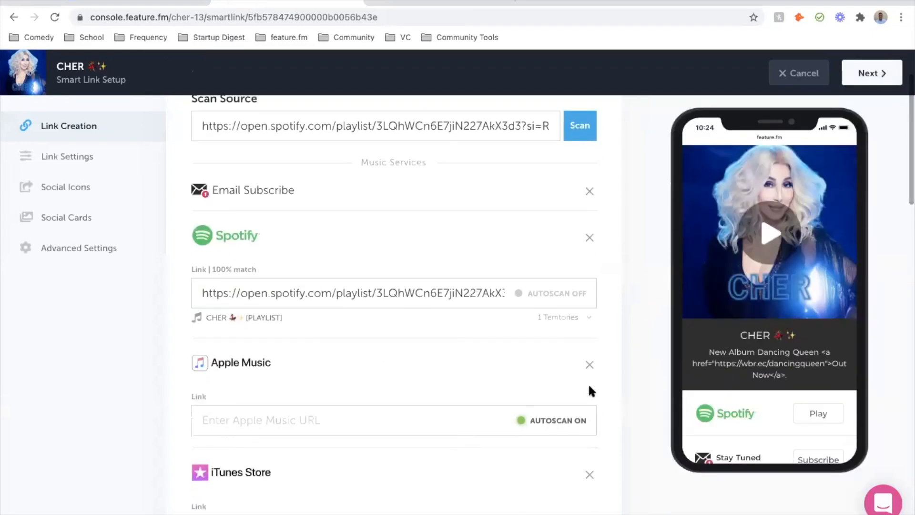
pyautogui.click(589, 365)
pyautogui.click(589, 364)
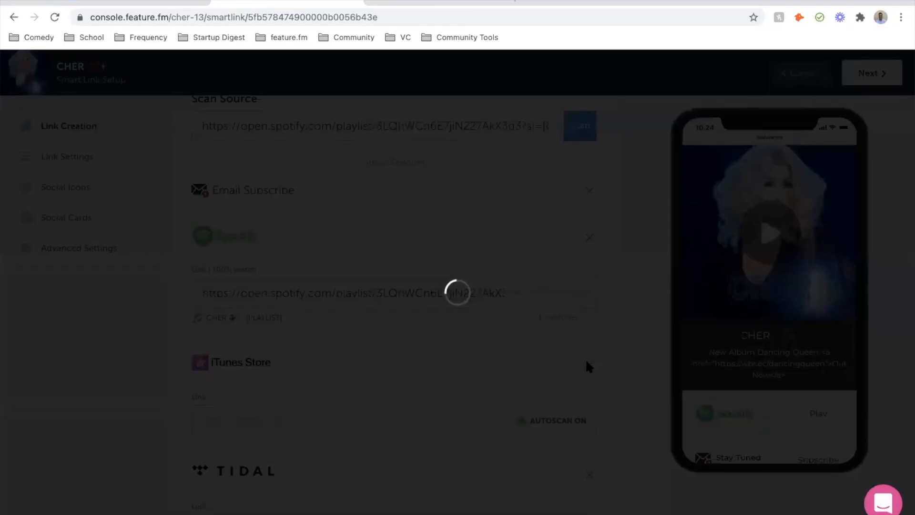
pyautogui.click(589, 364)
pyautogui.click(589, 365)
pyautogui.click(587, 362)
pyautogui.click(586, 362)
pyautogui.click(587, 362)
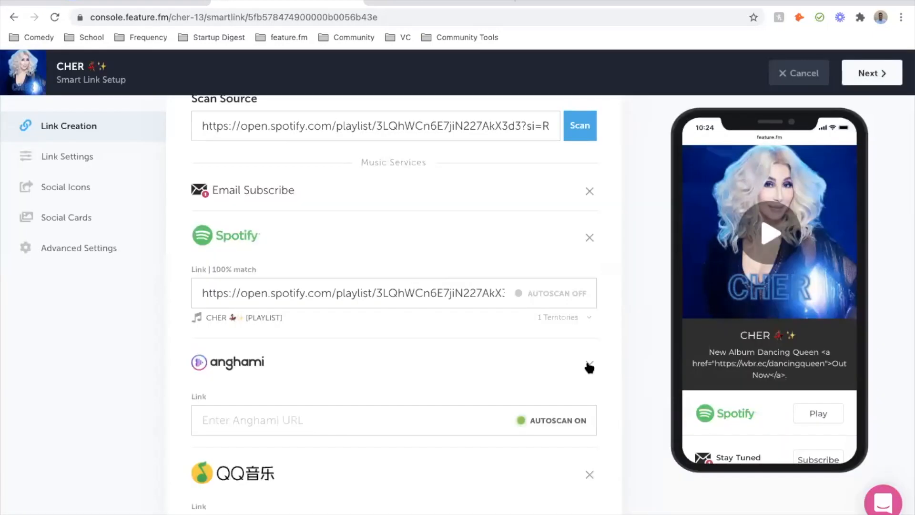
pyautogui.click(587, 363)
pyautogui.click(586, 363)
pyautogui.click(586, 362)
pyautogui.click(586, 362)
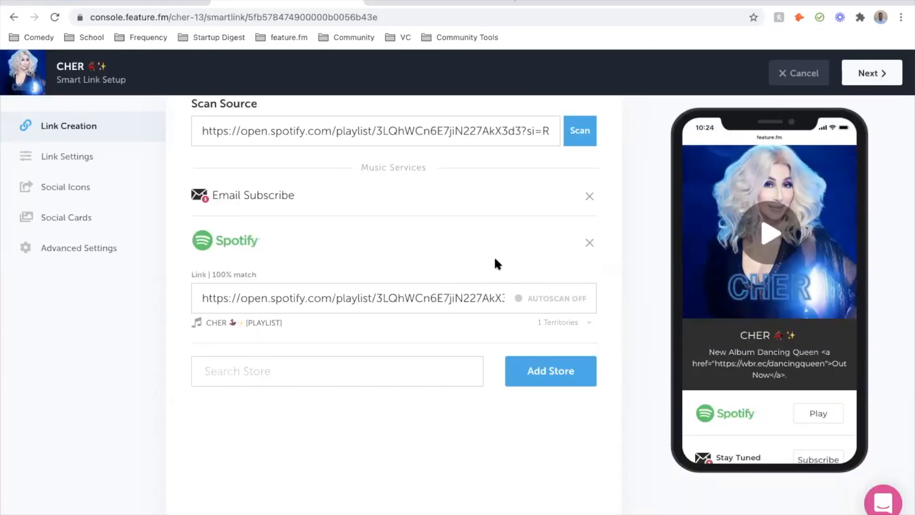
pyautogui.click(589, 242)
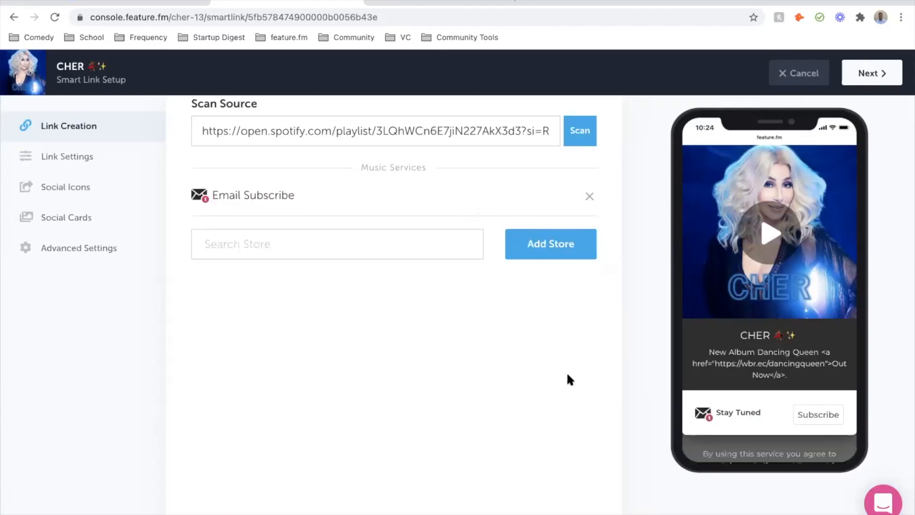
pyautogui.scroll(2, 567, 374)
pyautogui.scroll(-2, 567, 375)
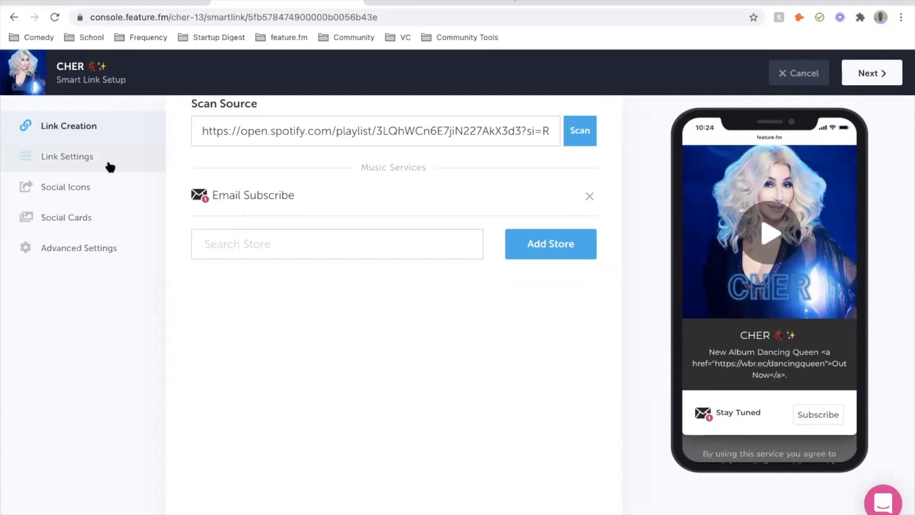
pyautogui.click(110, 167)
pyautogui.scroll(-5, 453, 194)
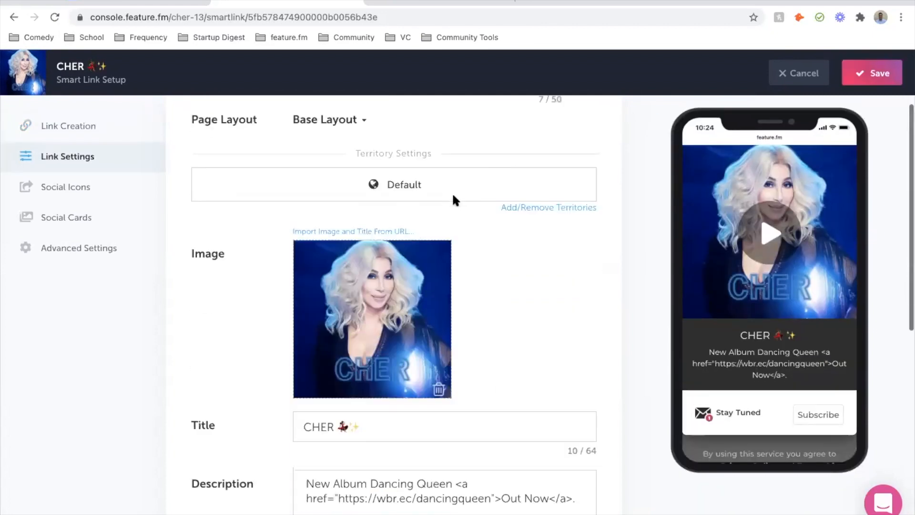
pyautogui.scroll(-2, 452, 193)
pyautogui.moveTo(362, 235); pyautogui.dragTo(294, 235)
pyautogui.write('S')
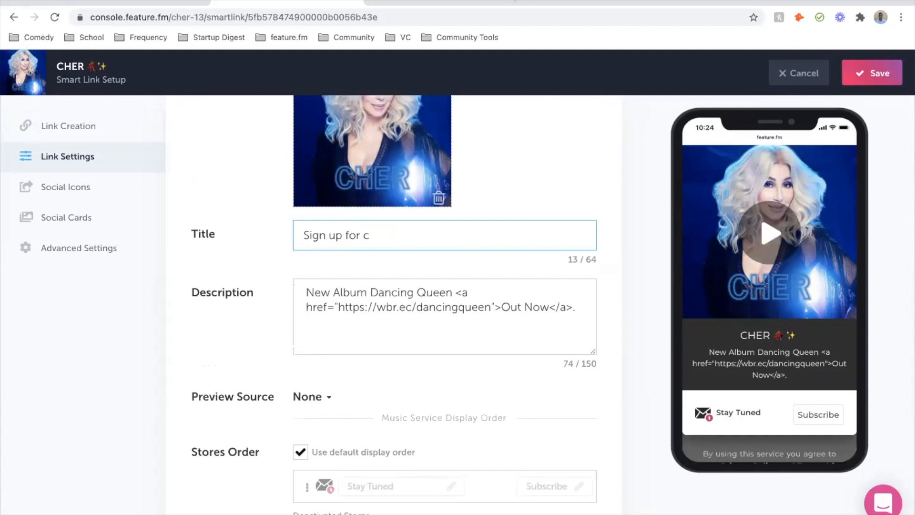
pyautogui.write("ign up for Cher's email a")
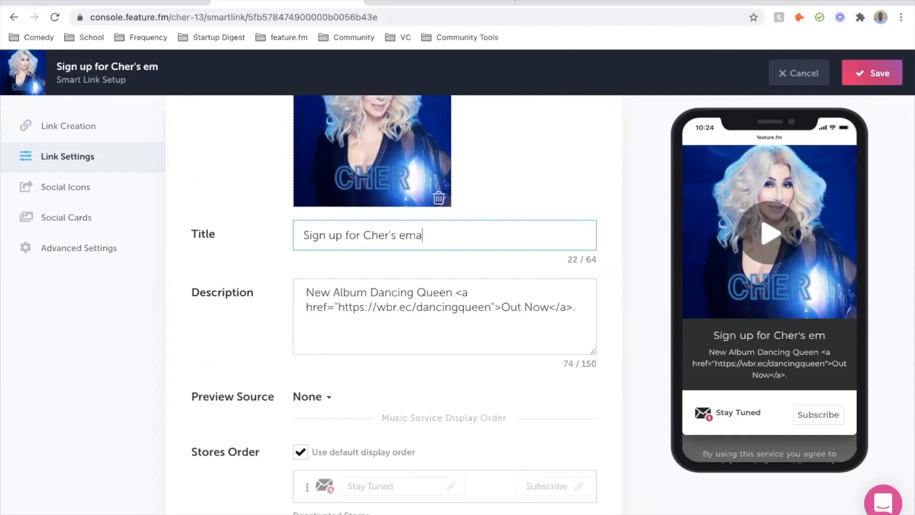
pyautogui.write('t')
# - Replace the landing page's description with "I make a great margarita." and try to save the smart link
pyautogui.tripleClick(336, 292)
pyautogui.write('I make a great mar')
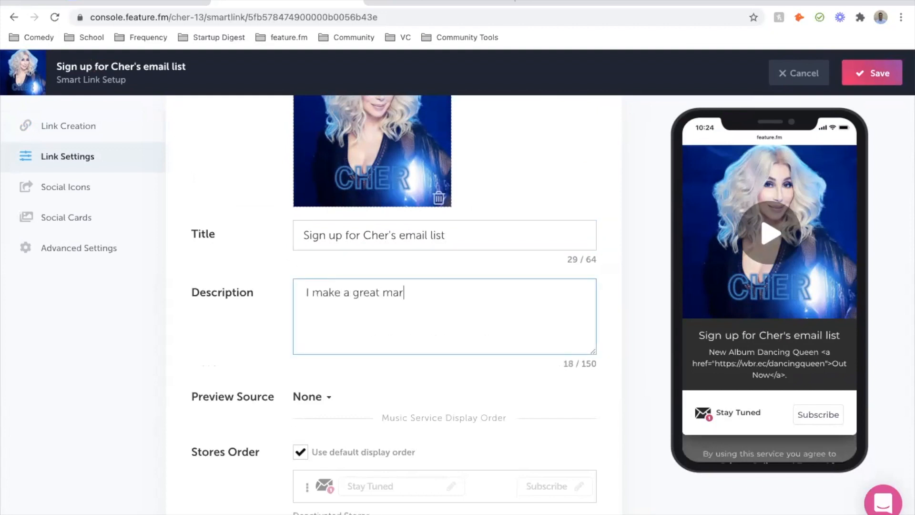
pyautogui.write('garita.')
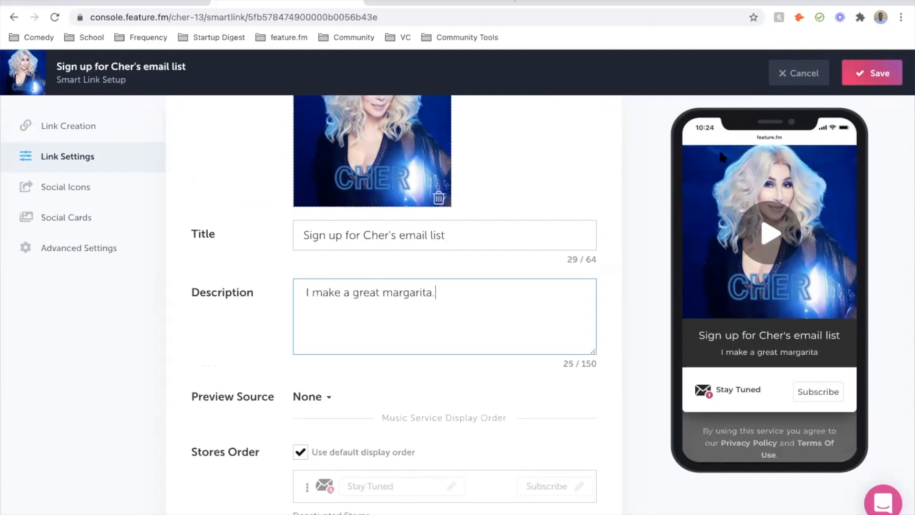
pyautogui.click(867, 77)
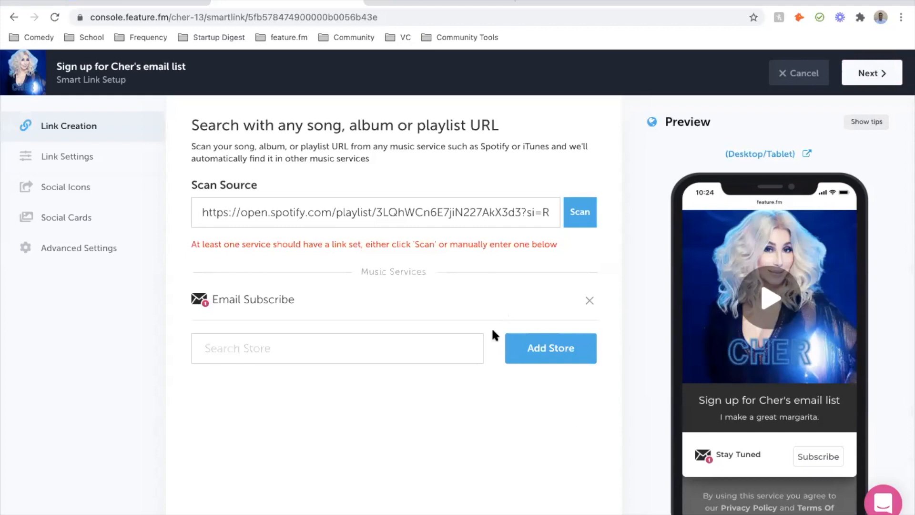
# - Add the custom store Cher to the smart link's music services
pyautogui.click(392, 348)
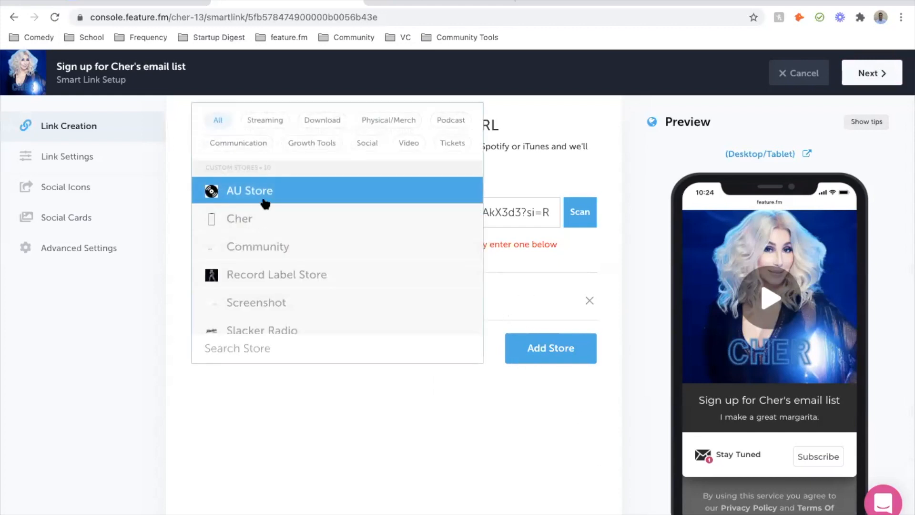
pyautogui.click(262, 224)
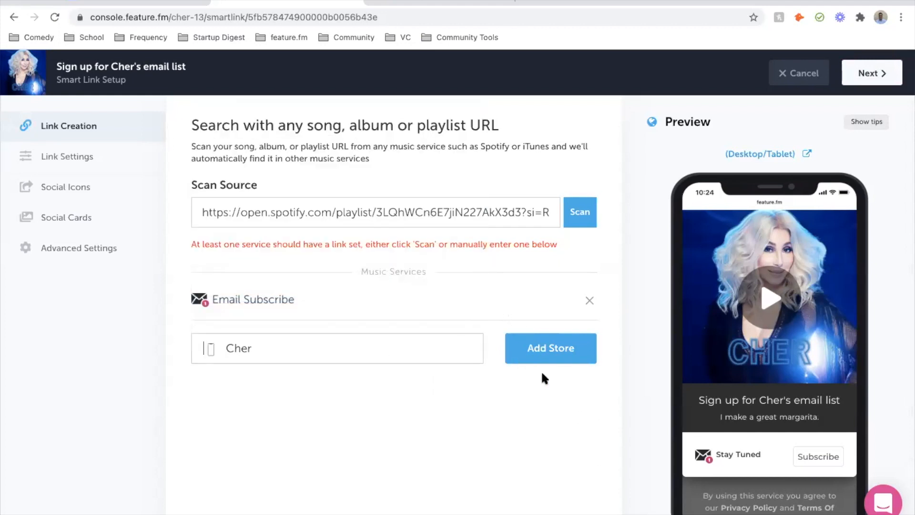
pyautogui.click(535, 352)
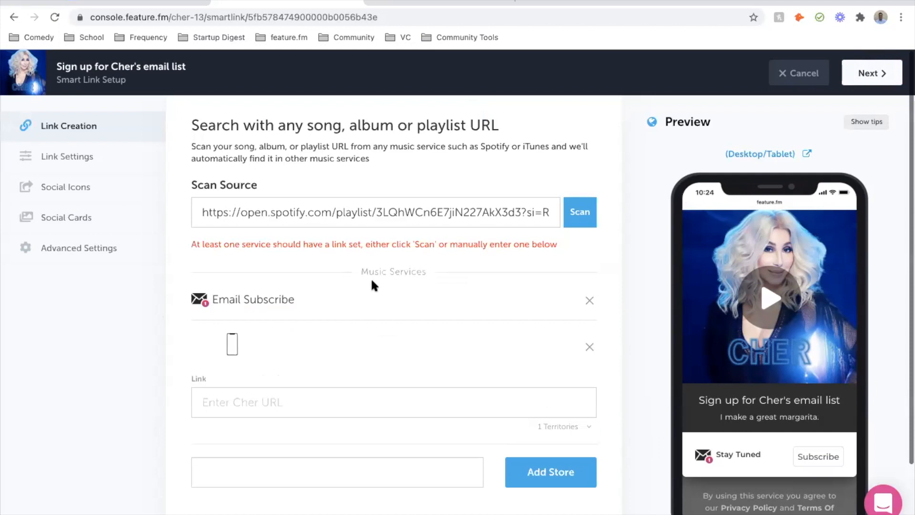
# - Cancel the smart link setup and return to the smart links list
pyautogui.click(293, 219)
pyautogui.scroll(-2, 365, 297)
pyautogui.scroll(2, 365, 297)
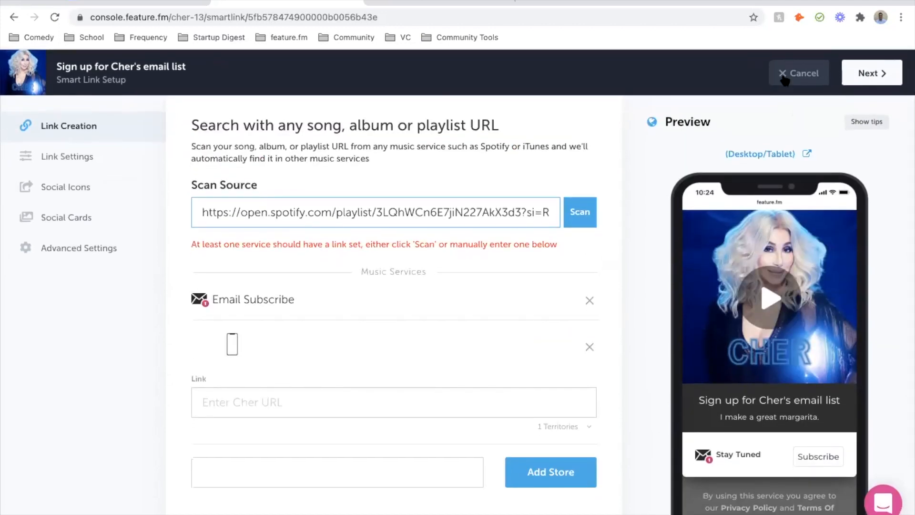
pyautogui.click(783, 76)
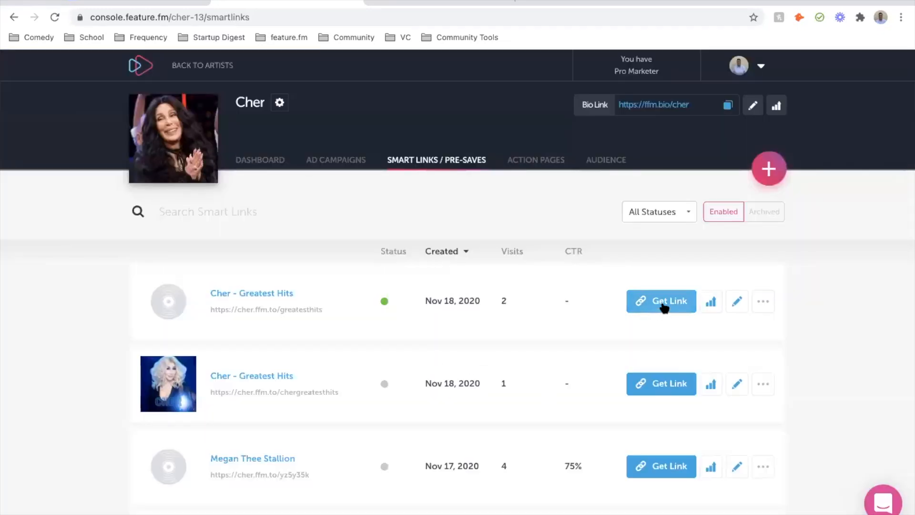
# - View the link-sharing channels of the newest Cher - Greatest Hits smart link and close the dialog
pyautogui.click(661, 301)
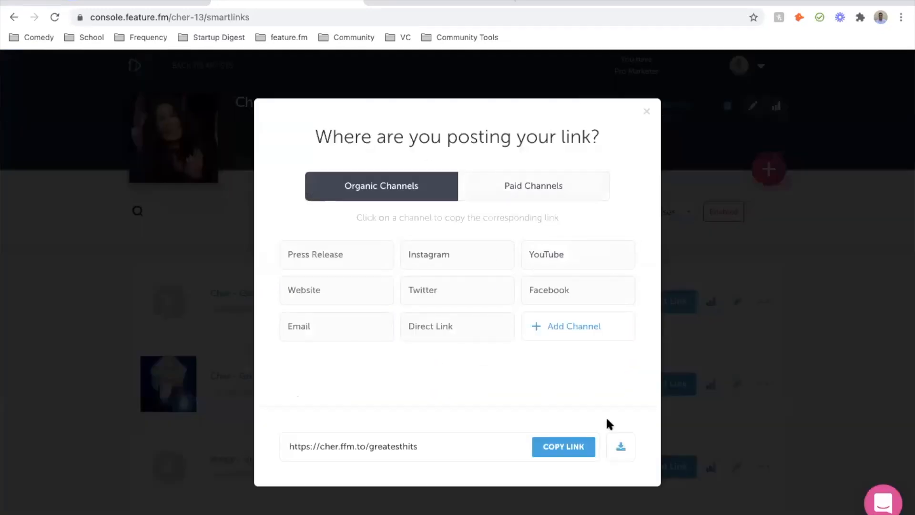
pyautogui.click(646, 110)
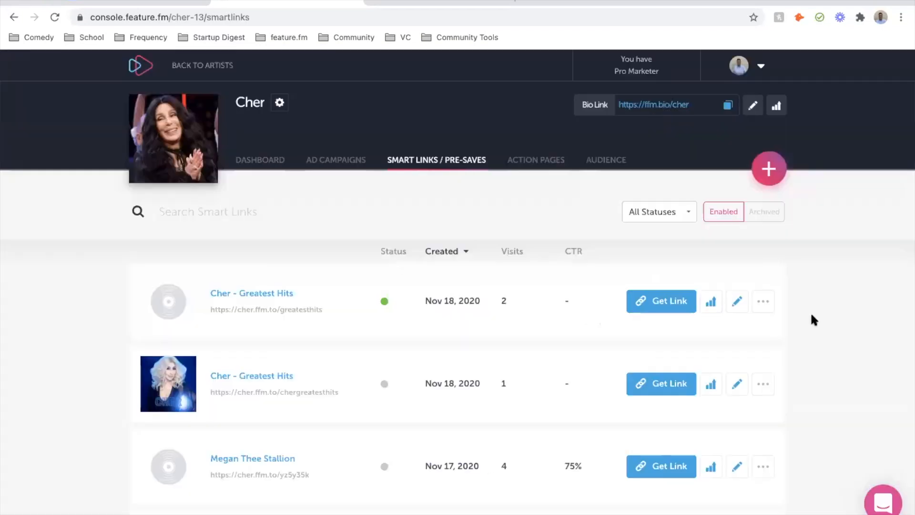
# - View the widget channels and size options for the chergreatesthits smart link and close the widget dialog
pyautogui.click(763, 302)
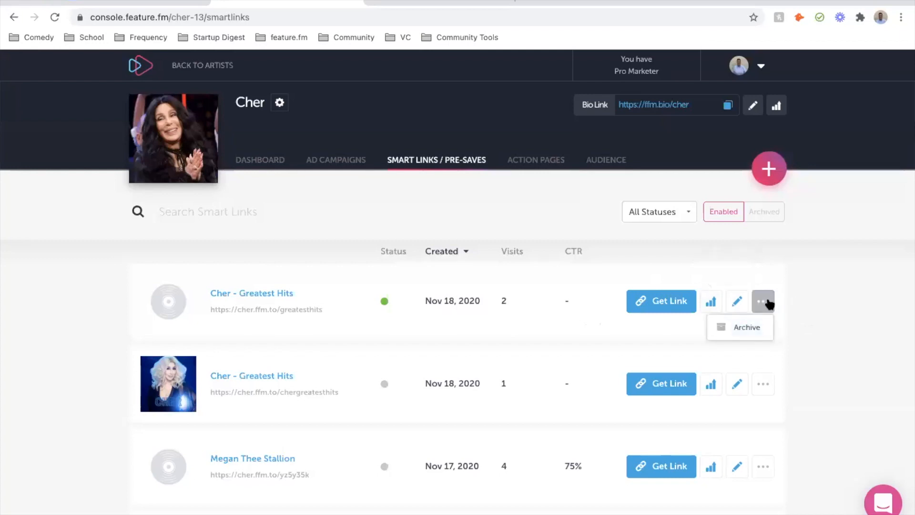
pyautogui.scroll(-1, 810, 333)
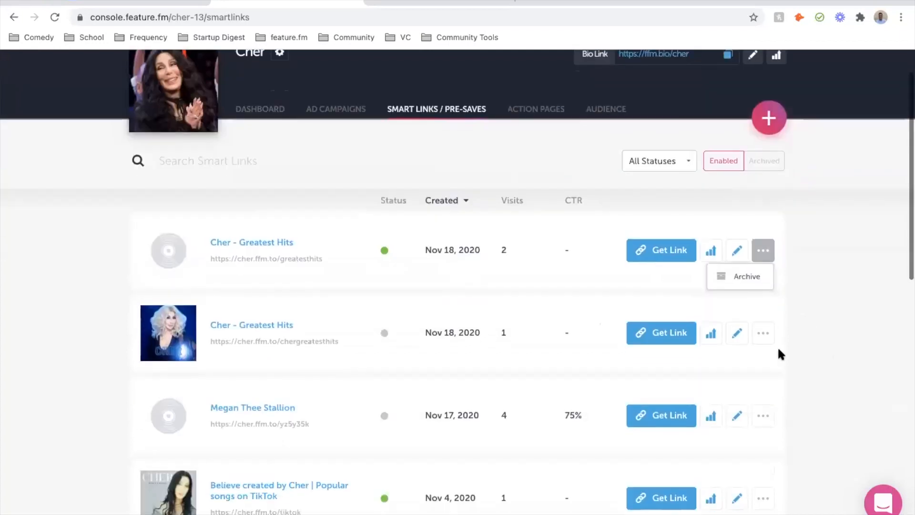
pyautogui.click(764, 339)
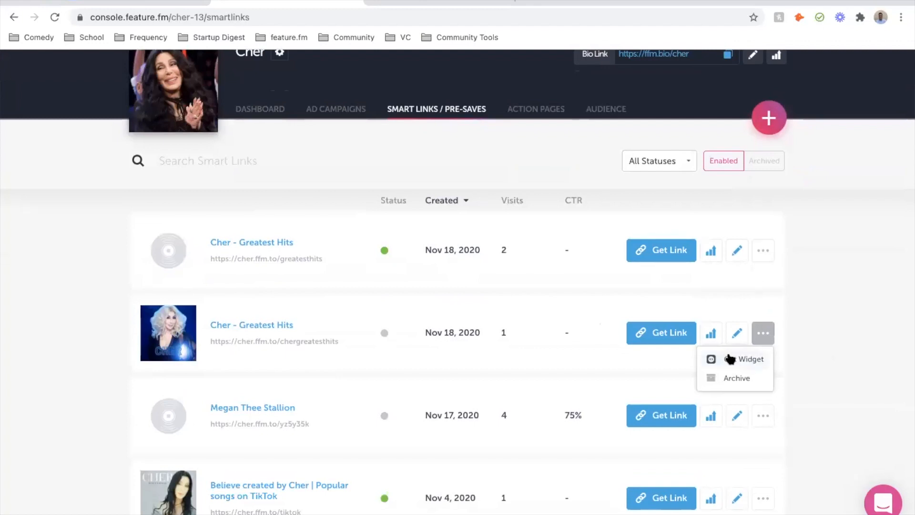
pyautogui.click(729, 359)
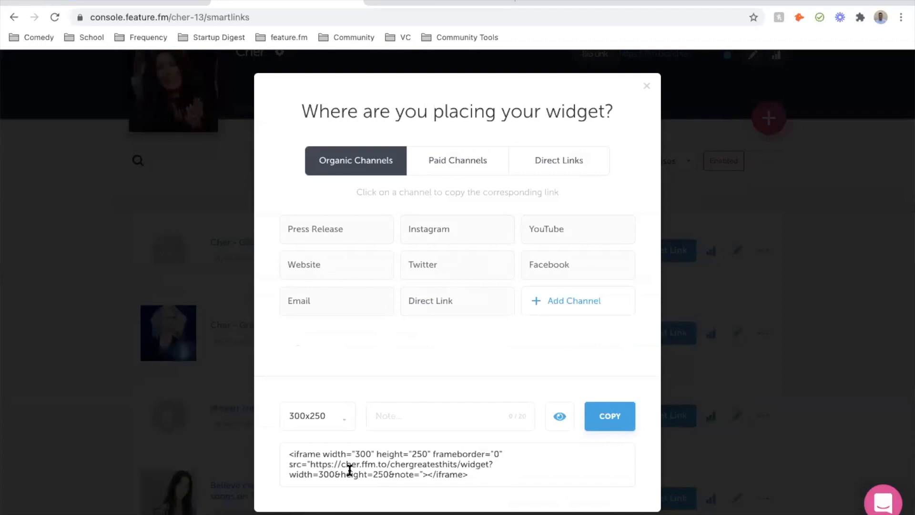
pyautogui.click(348, 419)
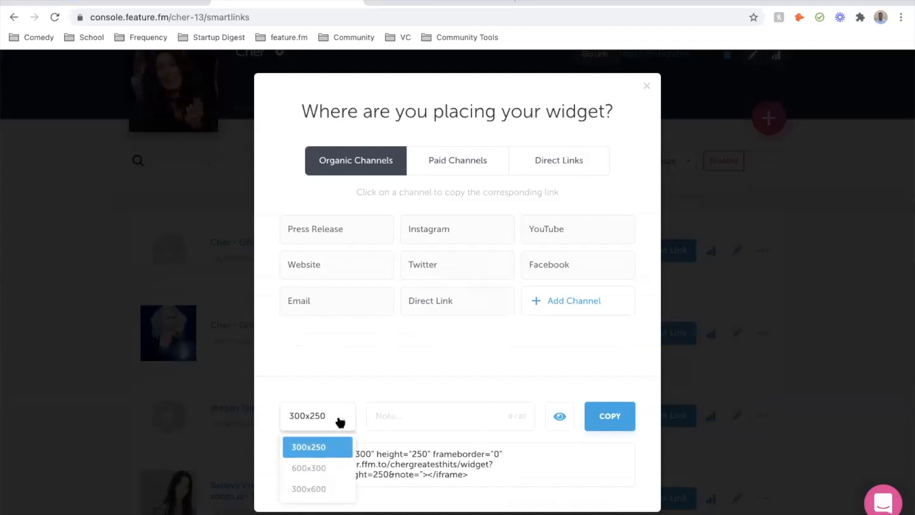
pyautogui.scroll(-1, 313, 491)
pyautogui.click(820, 253)
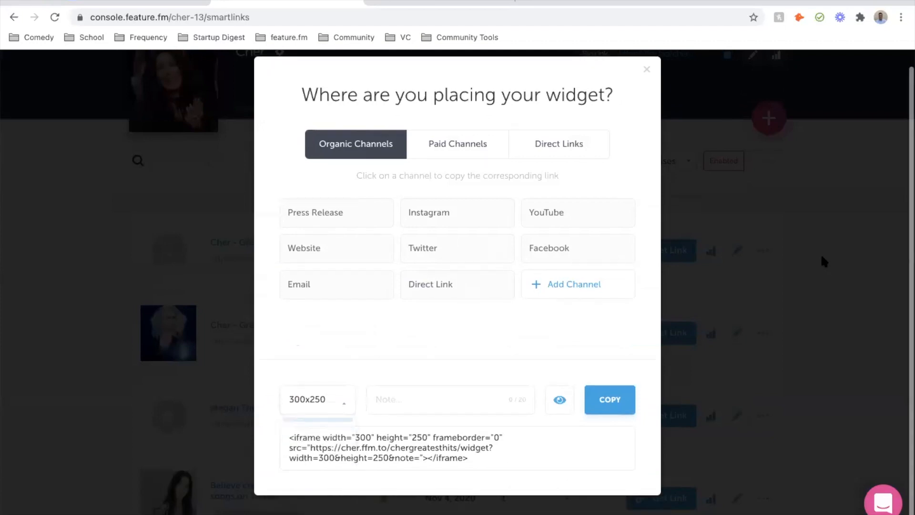
pyautogui.click(647, 71)
# - Open Cher's bio link for editing and review the existing buttons in its links and actions
pyautogui.scroll(-3, 437, 392)
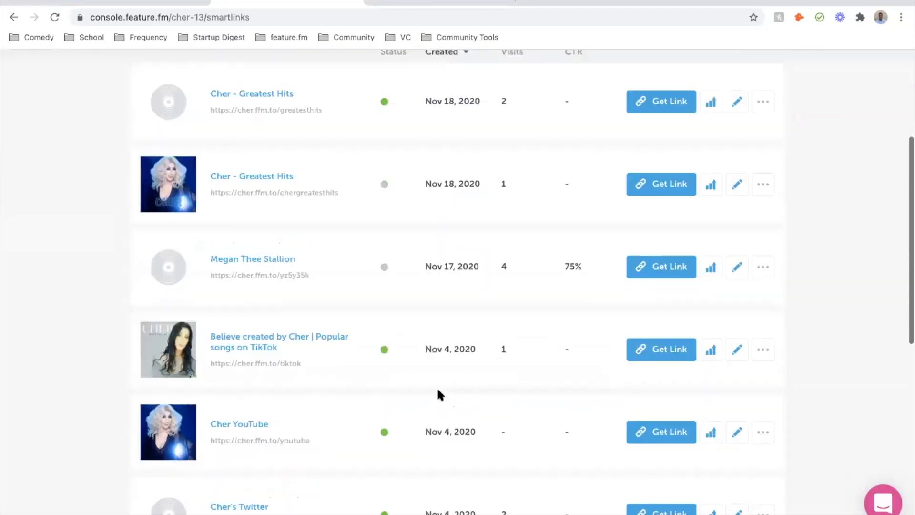
pyautogui.scroll(4, 437, 389)
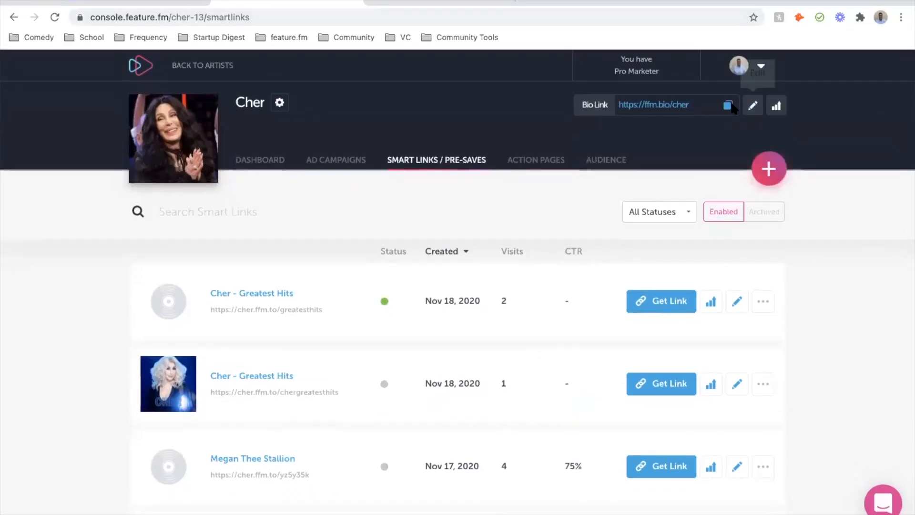
pyautogui.click(753, 105)
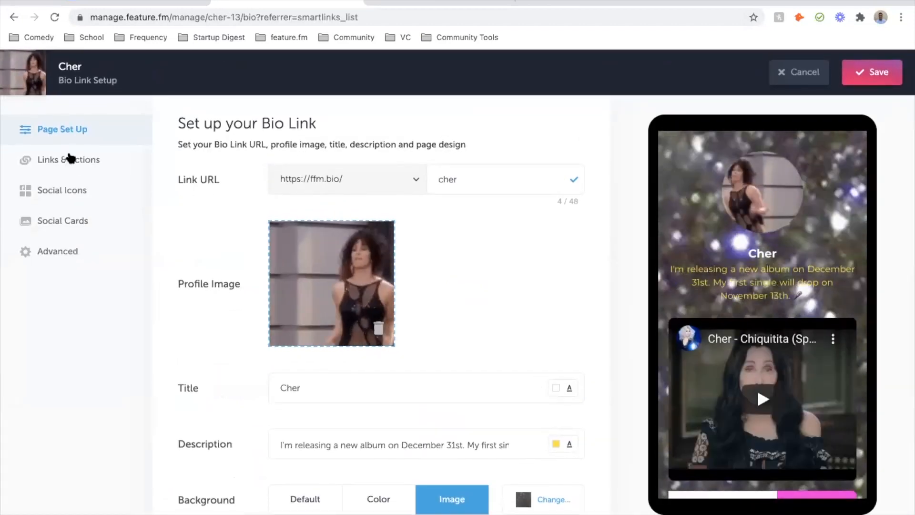
pyautogui.click(67, 157)
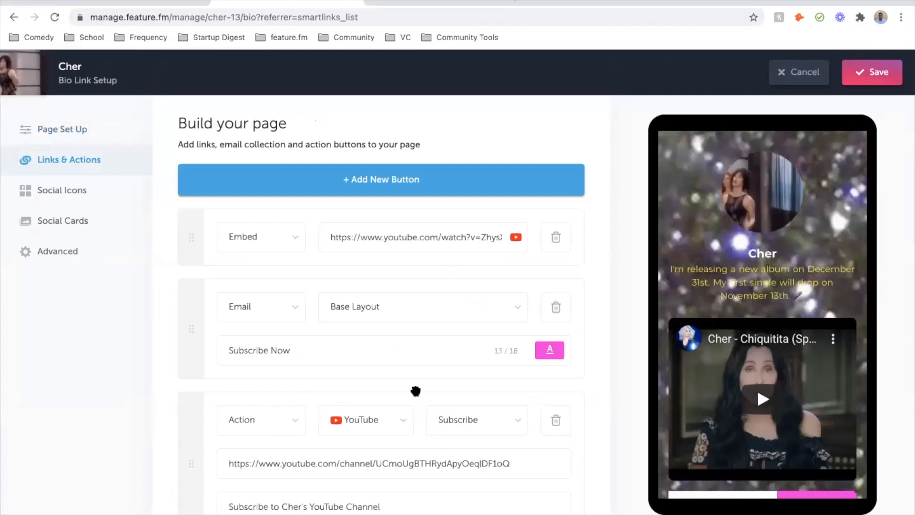
pyautogui.scroll(-2, 416, 391)
pyautogui.scroll(-2, 376, 333)
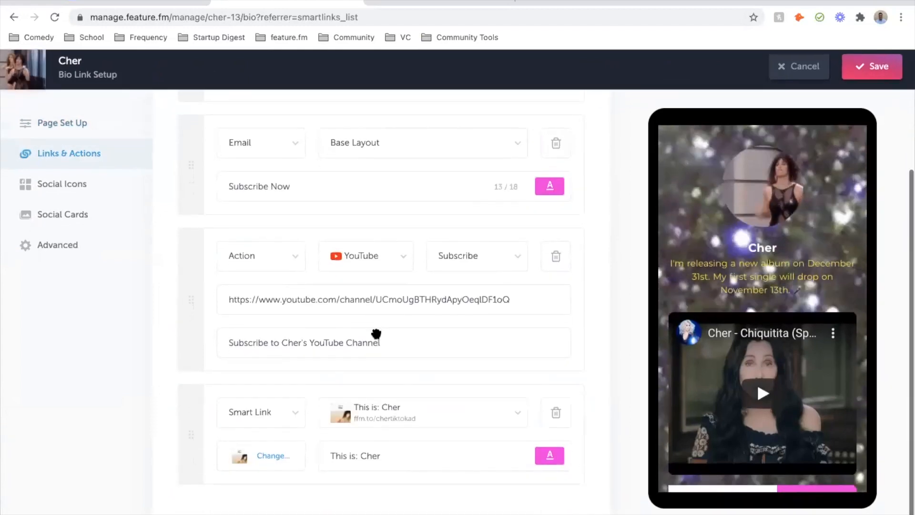
pyautogui.scroll(5, 376, 333)
# - Add a new Smart Link button to the bio page for Cher - Greatest Hits at cher.ffm.to/chergreatesthits
pyautogui.click(402, 179)
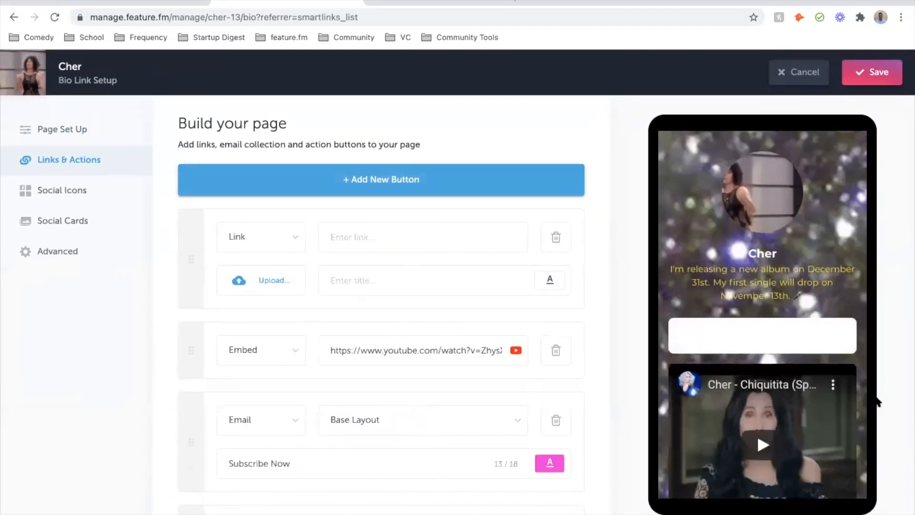
pyautogui.click(291, 241)
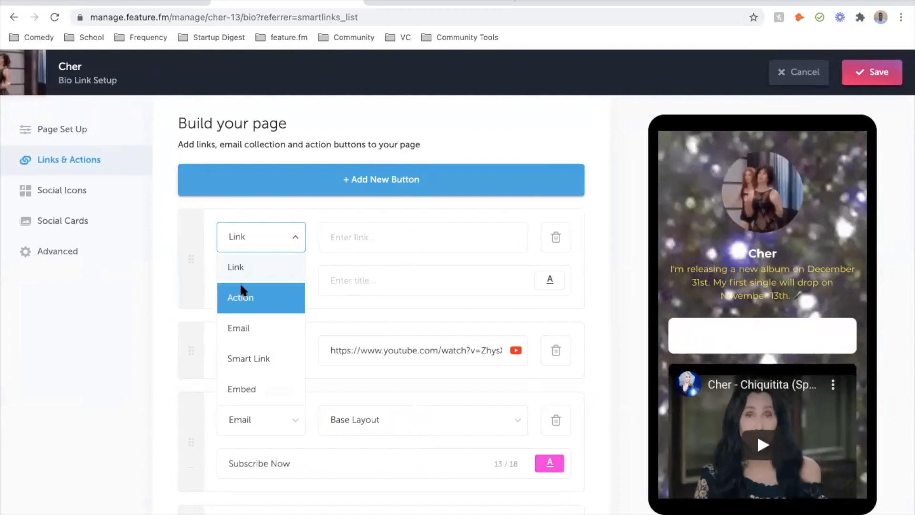
pyautogui.click(240, 266)
pyautogui.click(278, 236)
pyautogui.click(260, 355)
pyautogui.click(447, 242)
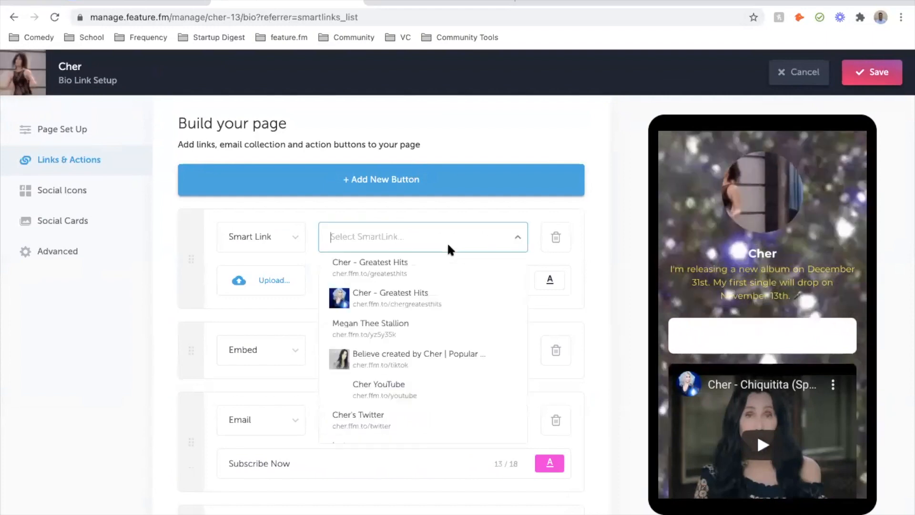
pyautogui.click(427, 297)
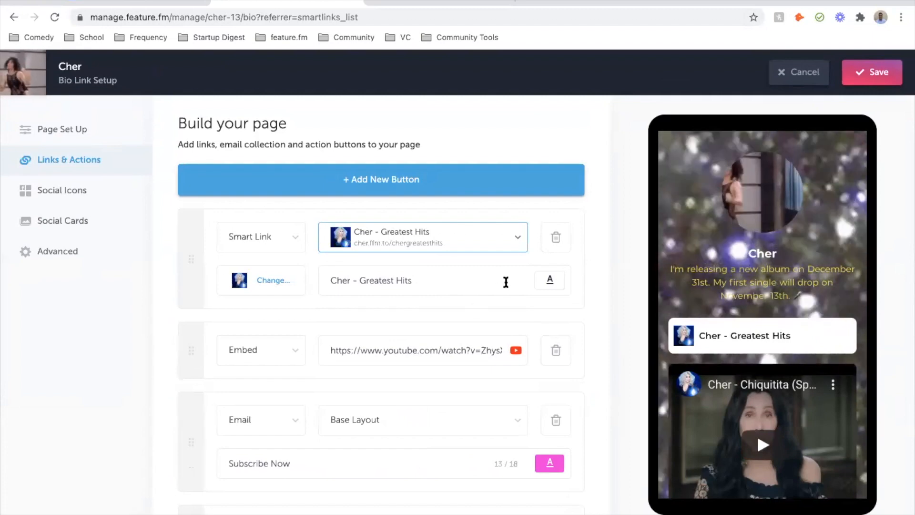
# - Set the Cher - Greatest Hits button's text color to #00FFE1
pyautogui.click(548, 283)
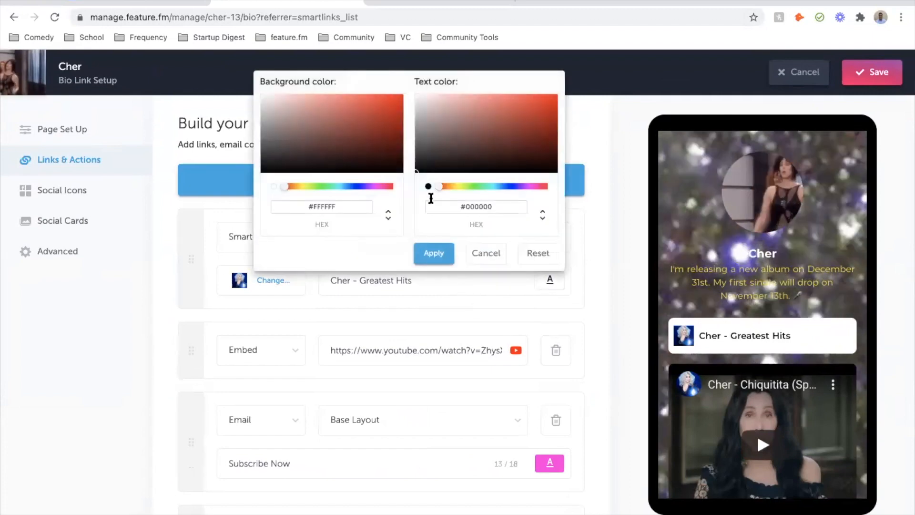
pyautogui.click(489, 186)
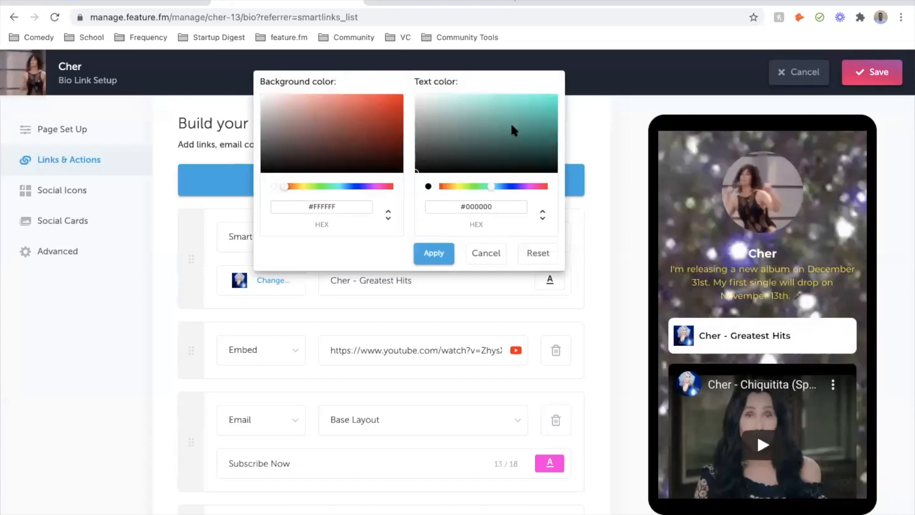
pyautogui.moveTo(511, 122); pyautogui.dragTo(538, 94)
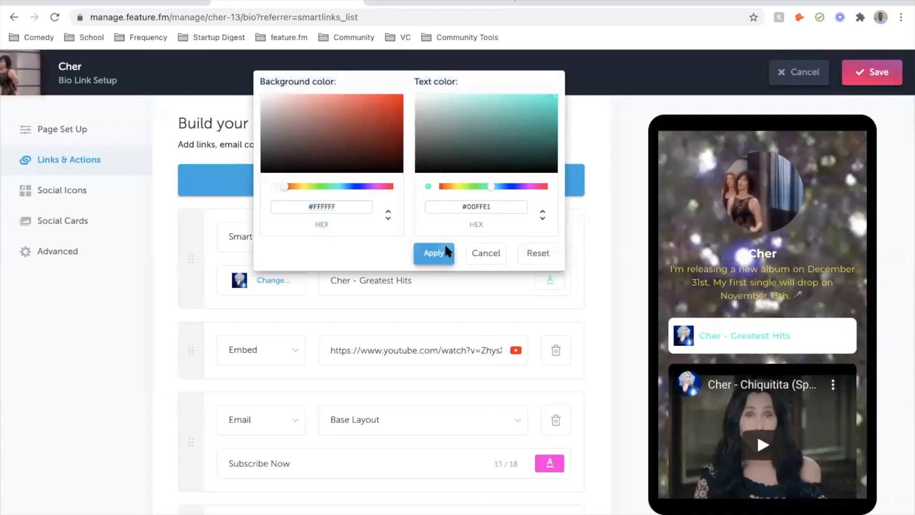
pyautogui.click(444, 250)
# - Set the Cher - Greatest Hits button's background color to #00FFD0 and its text color to #000000
pyautogui.click(551, 281)
pyautogui.click(330, 138)
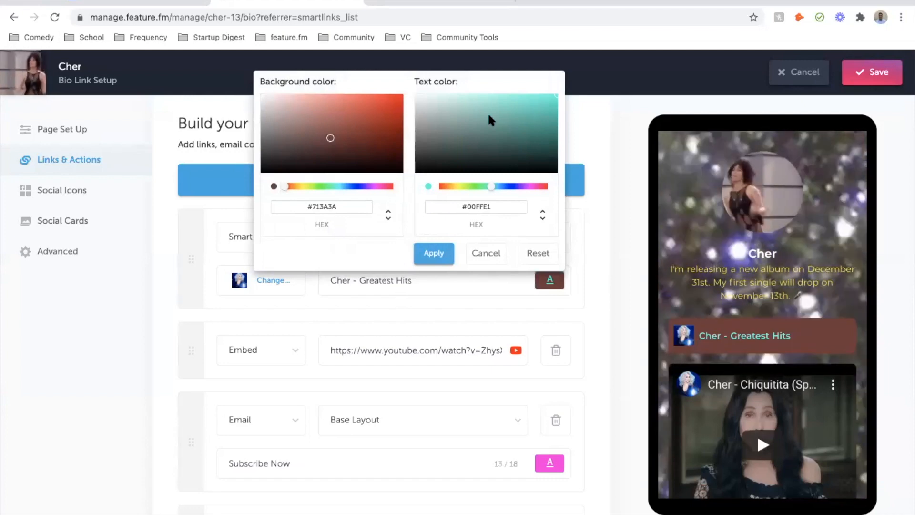
pyautogui.click(456, 109)
pyautogui.moveTo(429, 99); pyautogui.dragTo(406, 204)
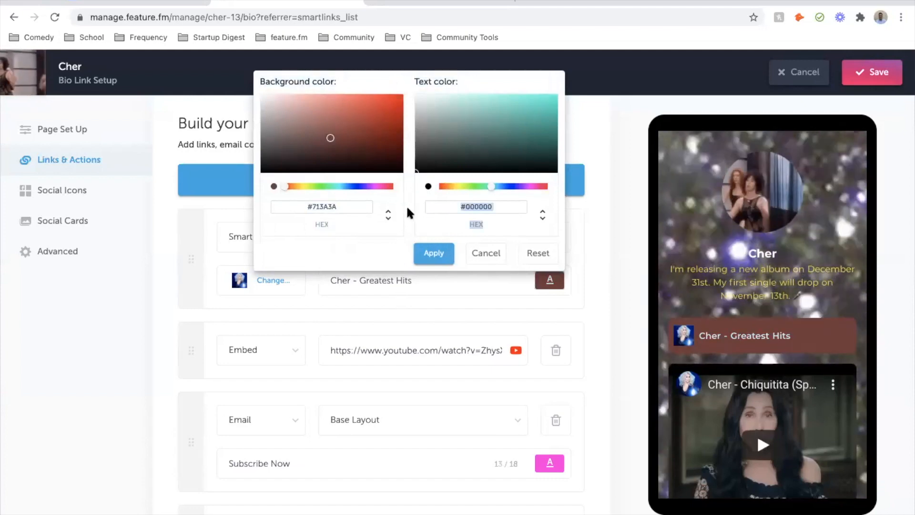
pyautogui.click(347, 100)
pyautogui.moveTo(284, 186); pyautogui.dragTo(336, 186)
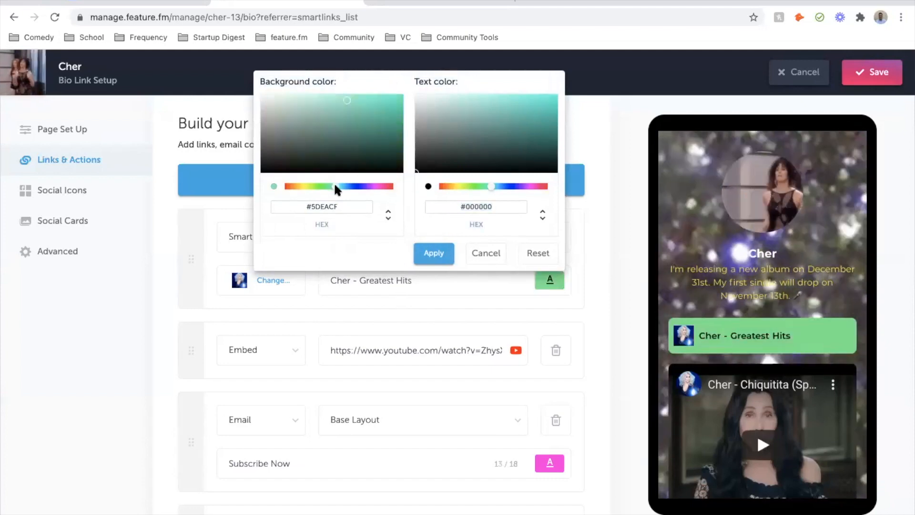
pyautogui.moveTo(376, 123); pyautogui.dragTo(409, 87)
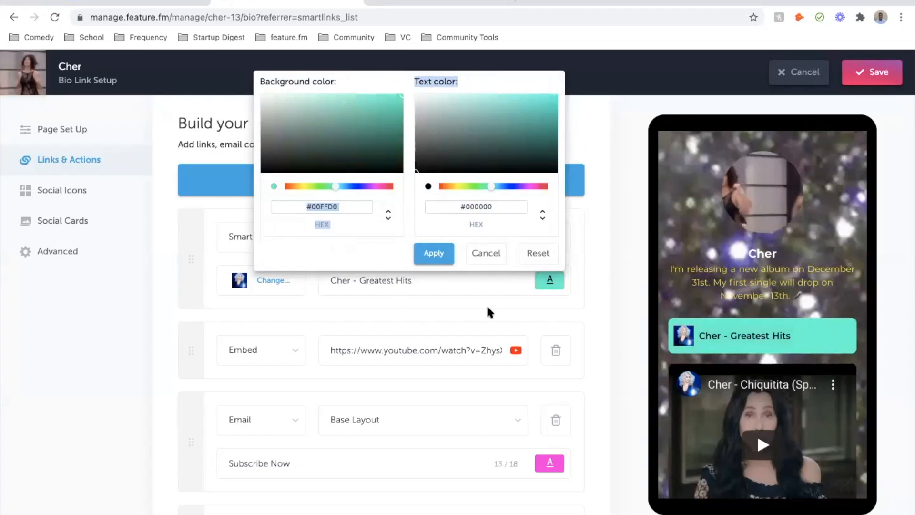
pyautogui.click(431, 258)
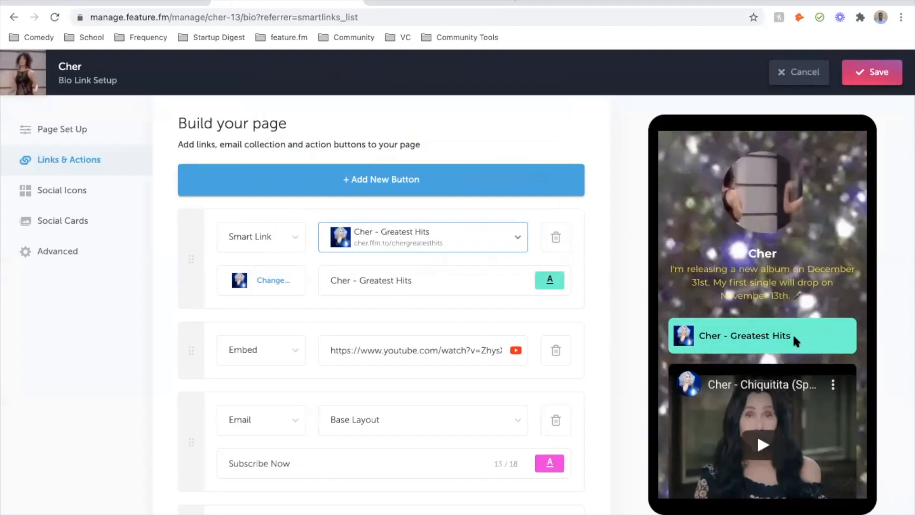
pyautogui.click(872, 72)
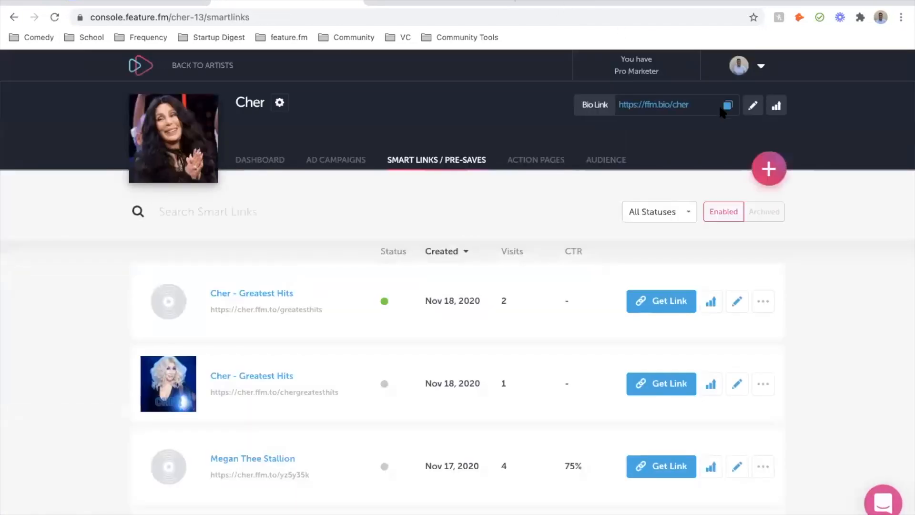
pyautogui.click(726, 107)
pyautogui.click(280, 13)
pyautogui.press('super+v')
pyautogui.press('Return')
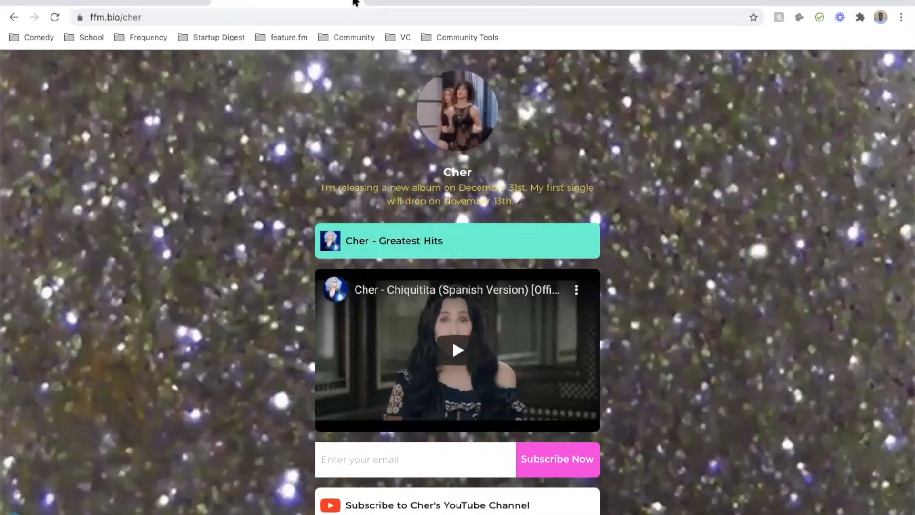
pyautogui.click(138, 3)
pyautogui.scroll(3, 394, 339)
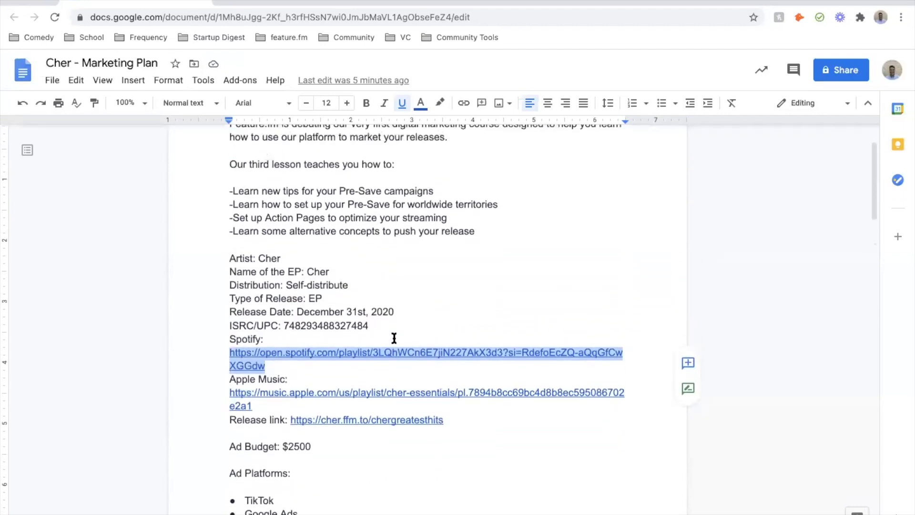
pyautogui.scroll(-5, 394, 339)
pyautogui.doubleClick(369, 313)
pyautogui.scroll(1, 369, 313)
pyautogui.scroll(4, 368, 311)
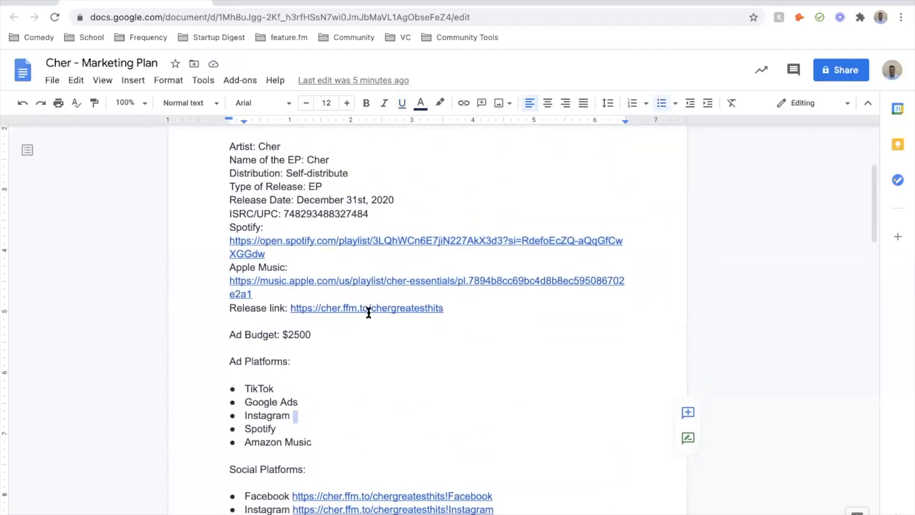
pyautogui.scroll(-2, 452, 301)
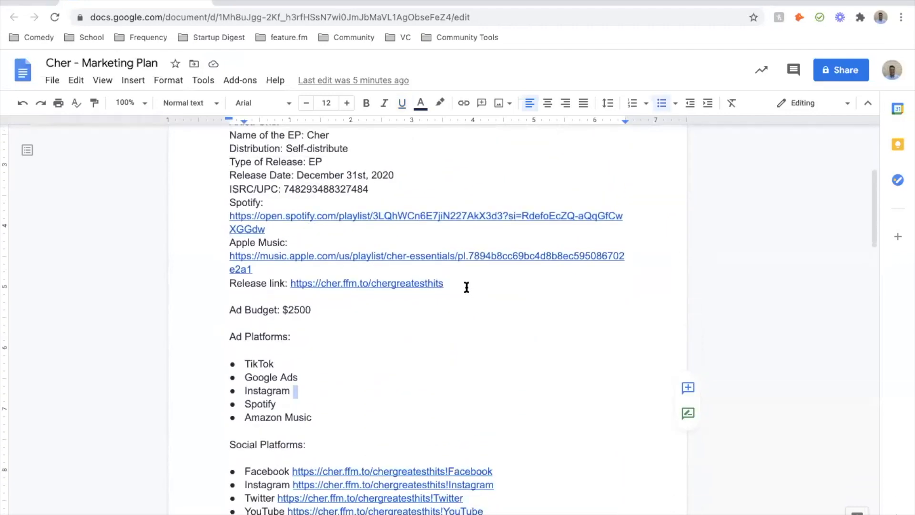
pyautogui.click(466, 285)
pyautogui.press('Return')
pyautogui.write('Bio link:')
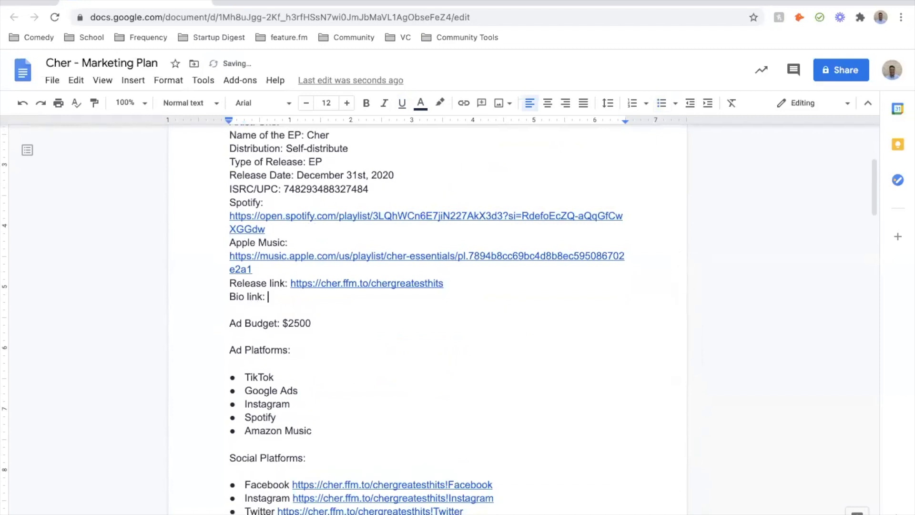
pyautogui.hotkey('ctrl', 'v')
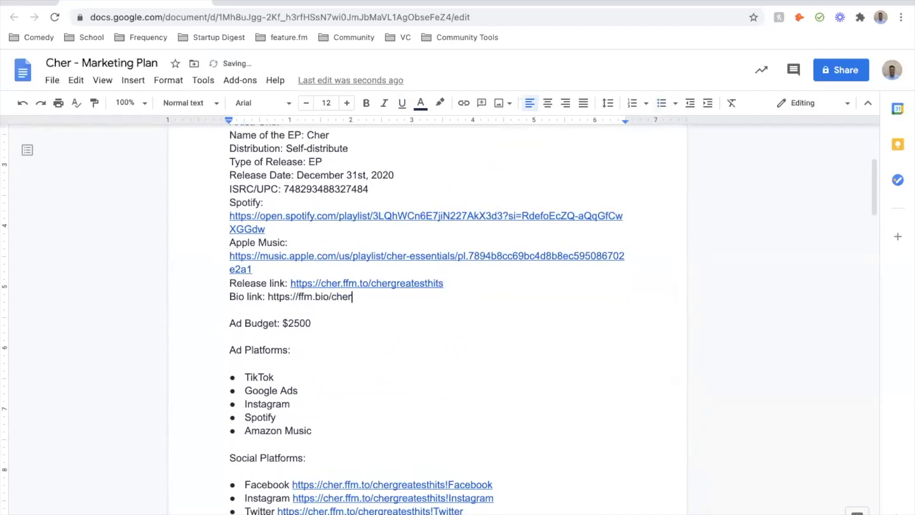
pyautogui.moveTo(363, 302); pyautogui.dragTo(267, 298)
pyautogui.click(463, 103)
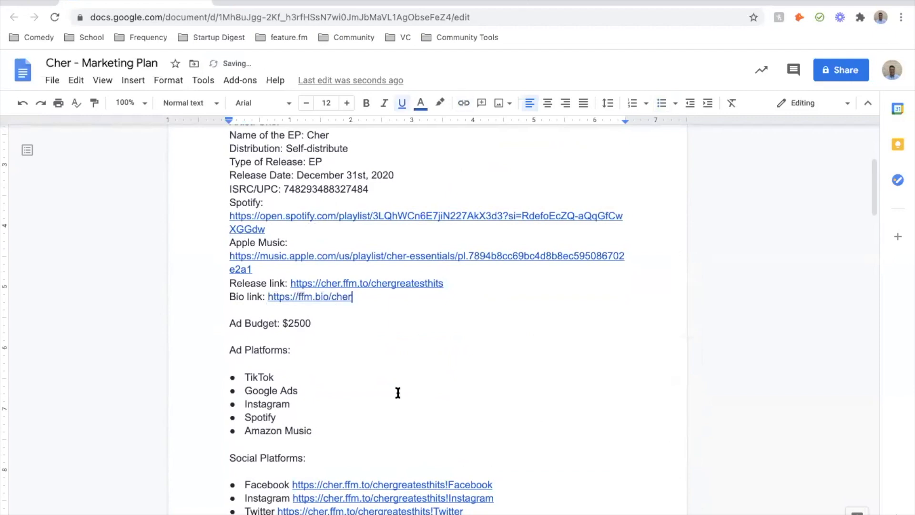
pyautogui.scroll(-5, 498, 375)
pyautogui.scroll(-10, 498, 375)
pyautogui.scroll(15, 498, 375)
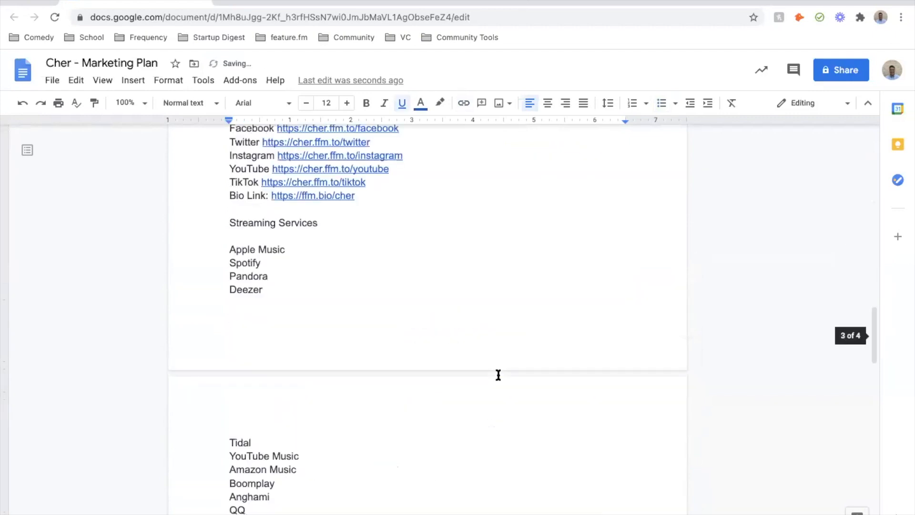
pyautogui.scroll(5, 498, 375)
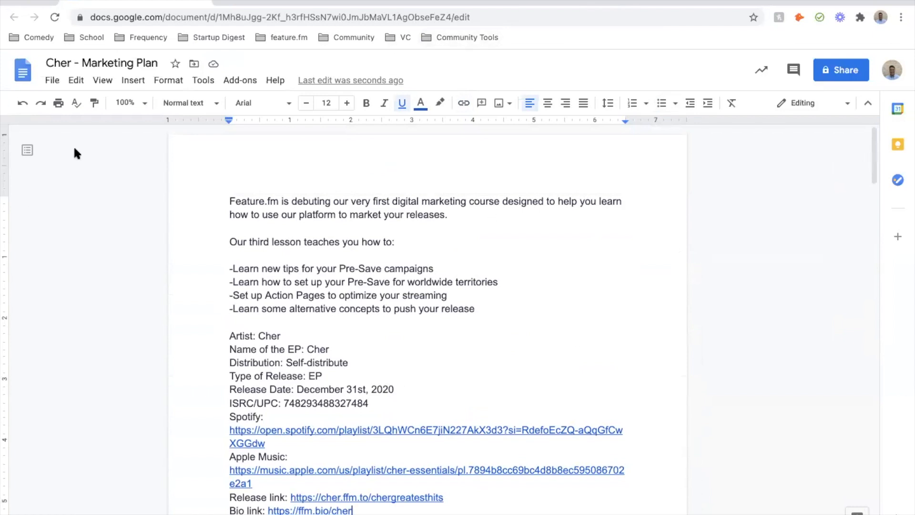
pyautogui.scroll(-1, 371, 508)
pyautogui.scroll(-5, 371, 508)
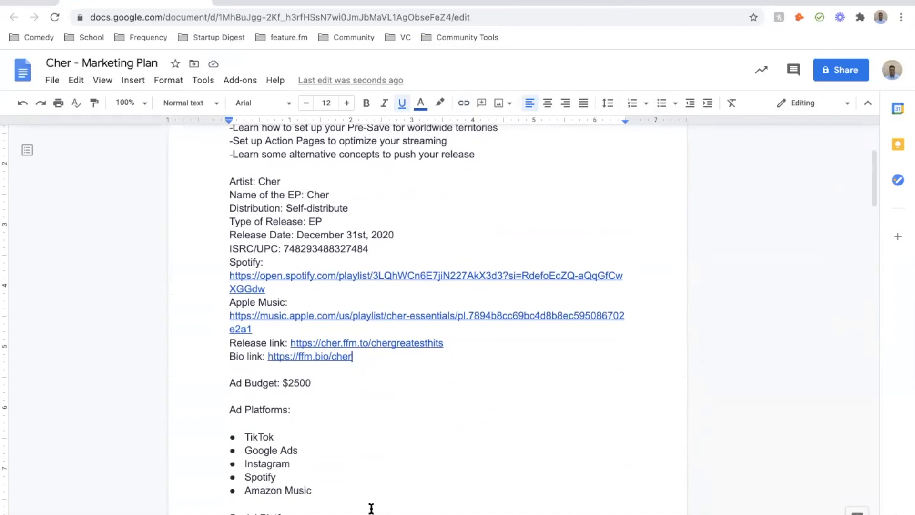
pyautogui.scroll(-12, 371, 508)
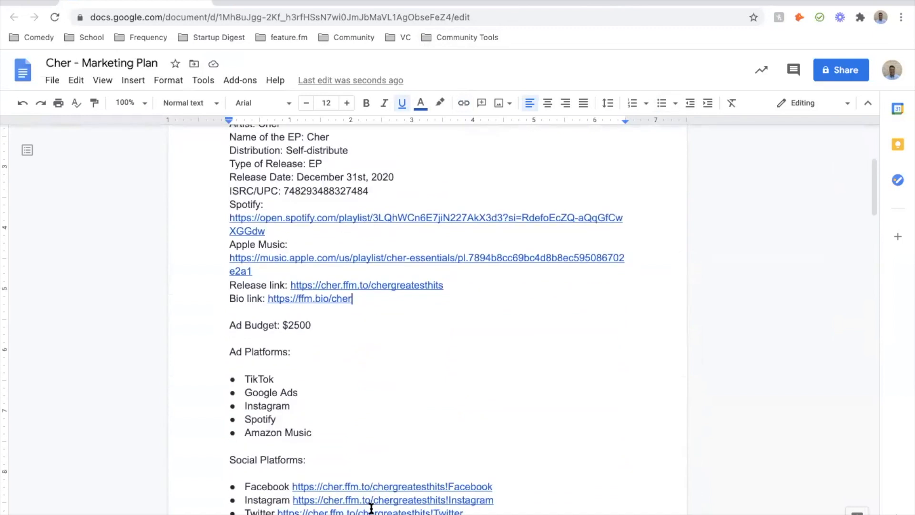
# - Review the marketing plan from the release details and social platform links through the pre-release checklist, release content and socials
pyautogui.scroll(-1, 371, 508)
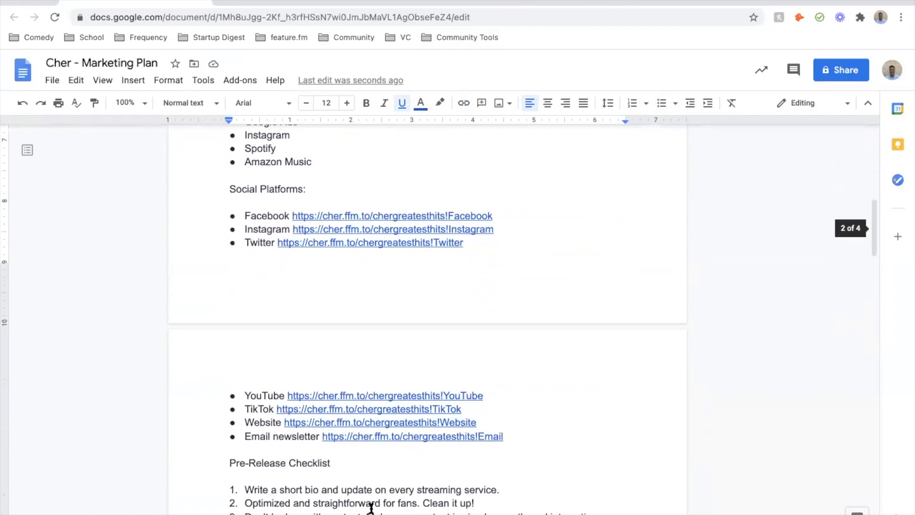
pyautogui.scroll(-12, 371, 508)
pyautogui.scroll(20, 371, 508)
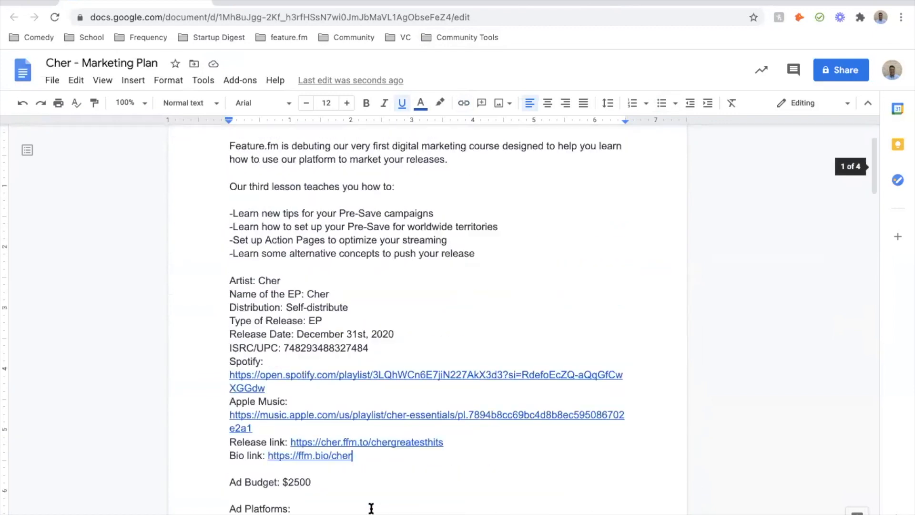
pyautogui.scroll(2, 371, 508)
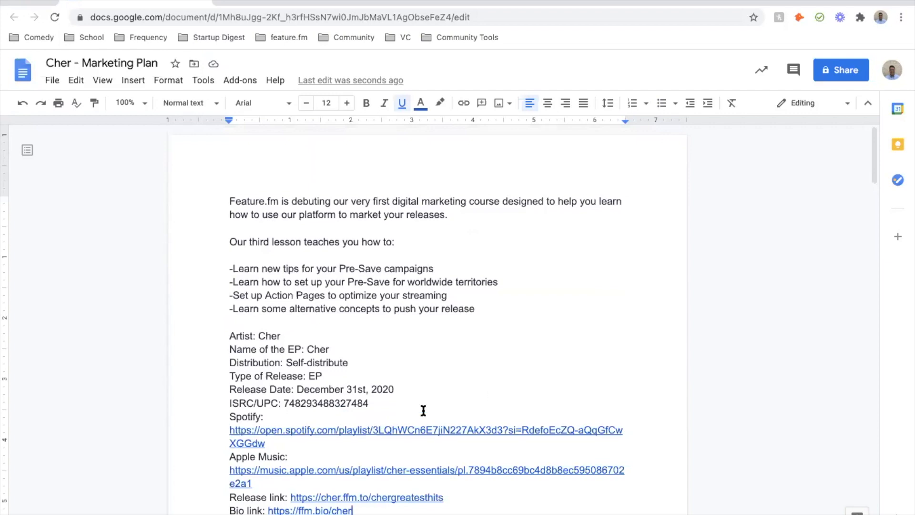
pyautogui.scroll(-15, 423, 411)
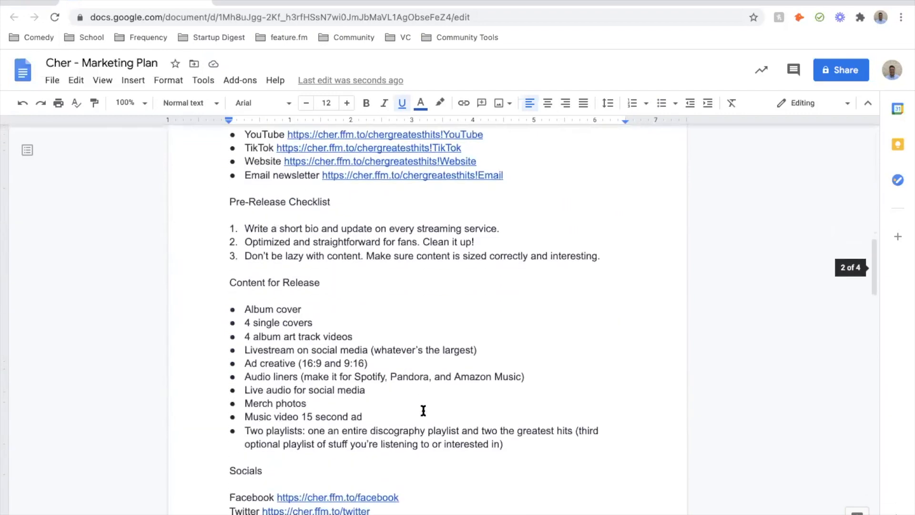
pyautogui.scroll(-1, 424, 410)
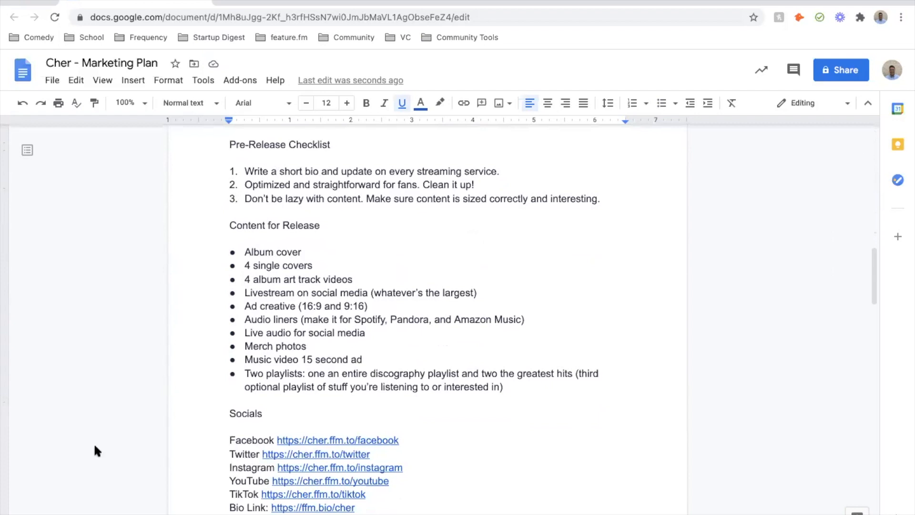
# - Search Google in a new tab for "cher pre-save image" and change the query to "cher image"
pyautogui.click(223, 6)
pyautogui.write('cher pre-save image')
pyautogui.press('Return')
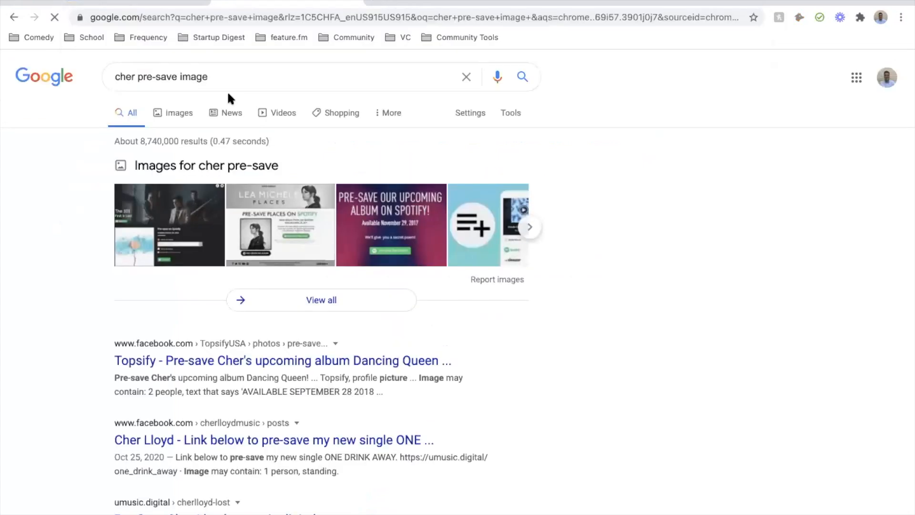
pyautogui.moveTo(206, 78); pyautogui.dragTo(137, 77)
pyautogui.write('image')
pyautogui.press('Return')
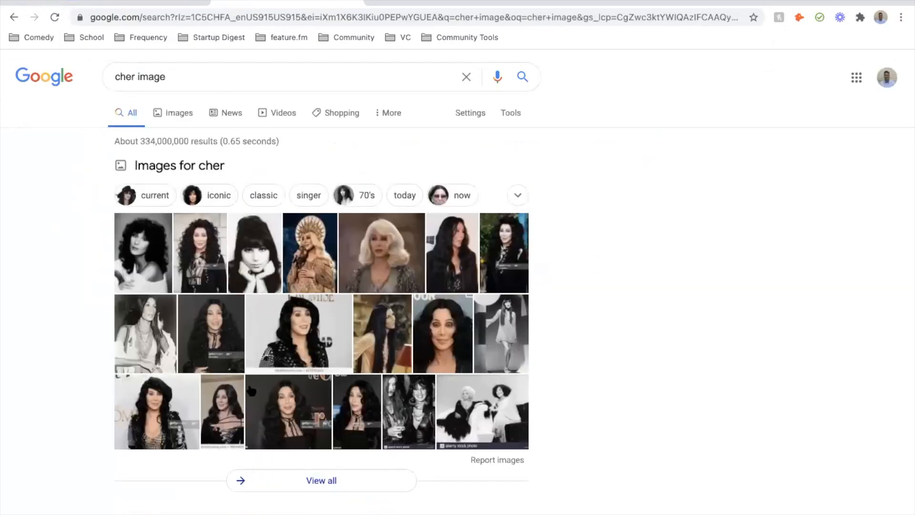
# - Save the NBC News image of Cher with blonde hair and return to the release content list in the Cher - Marketing Plan document
pyautogui.click(400, 275)
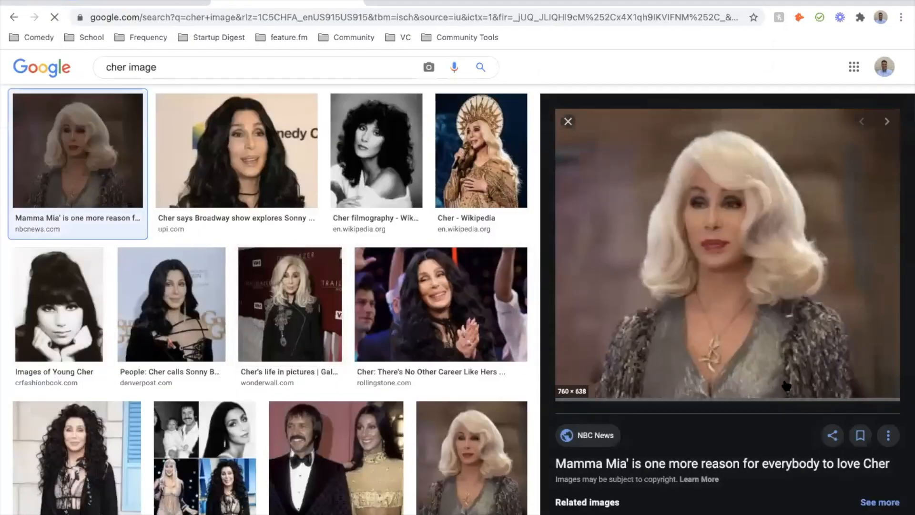
pyautogui.rightClick(727, 220)
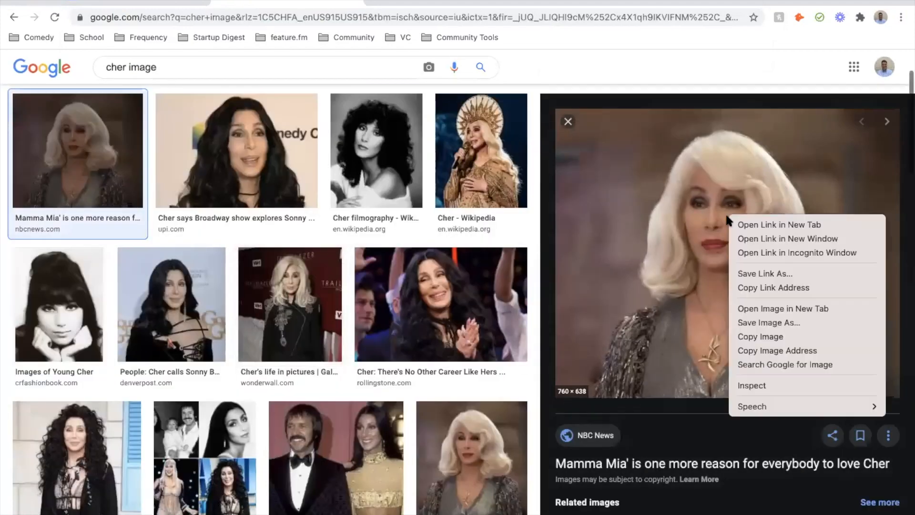
pyautogui.click(765, 323)
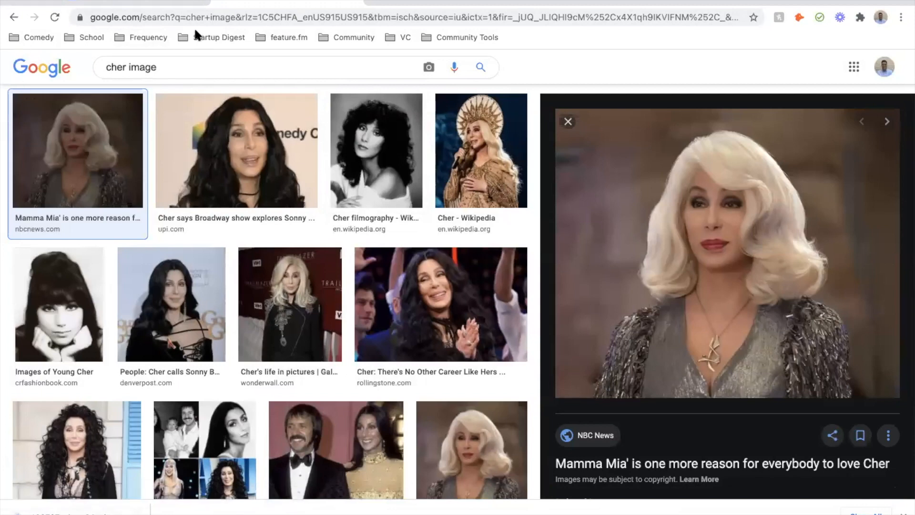
pyautogui.click(354, 4)
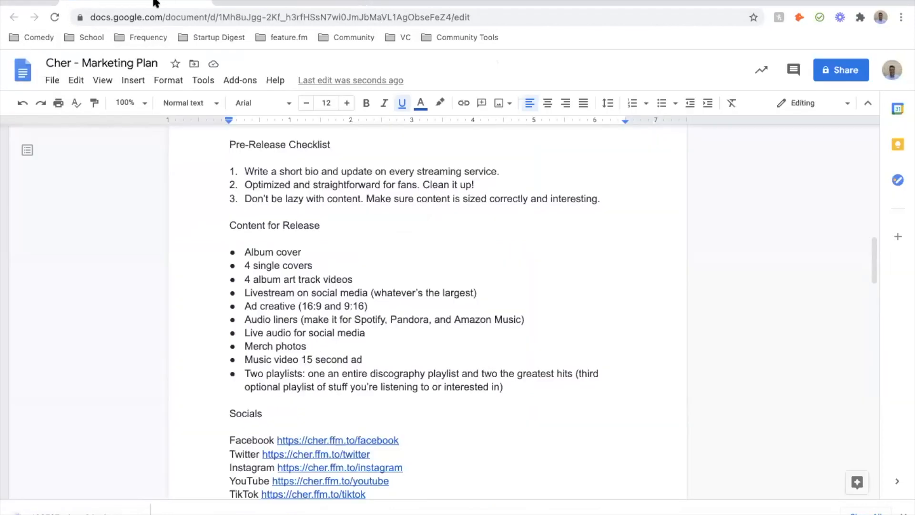
pyautogui.scroll(2, 373, 349)
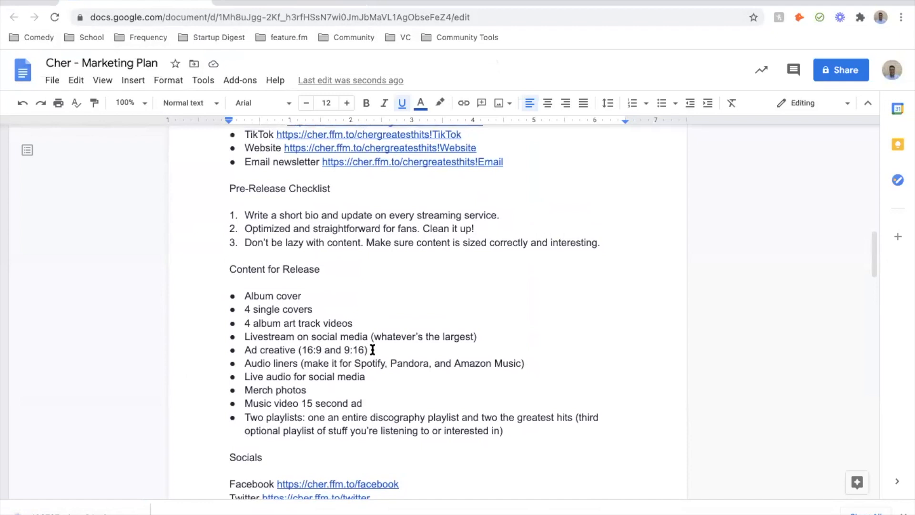